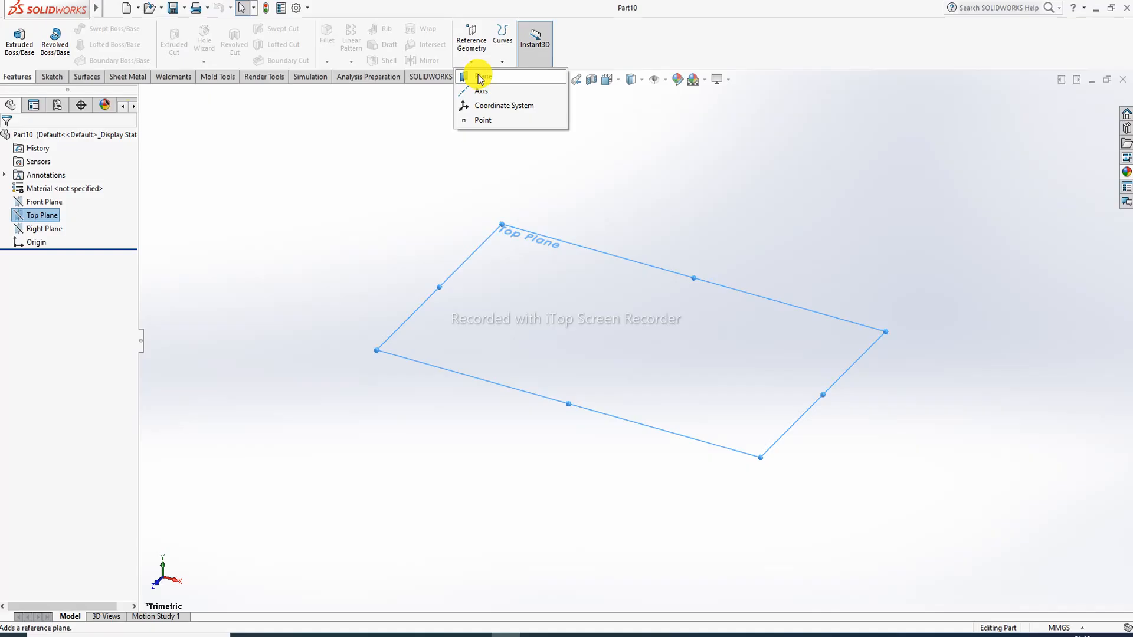
Create four parallel reference planes above the Top Plane, spaced 40 mm apart.
left_click(478, 77)
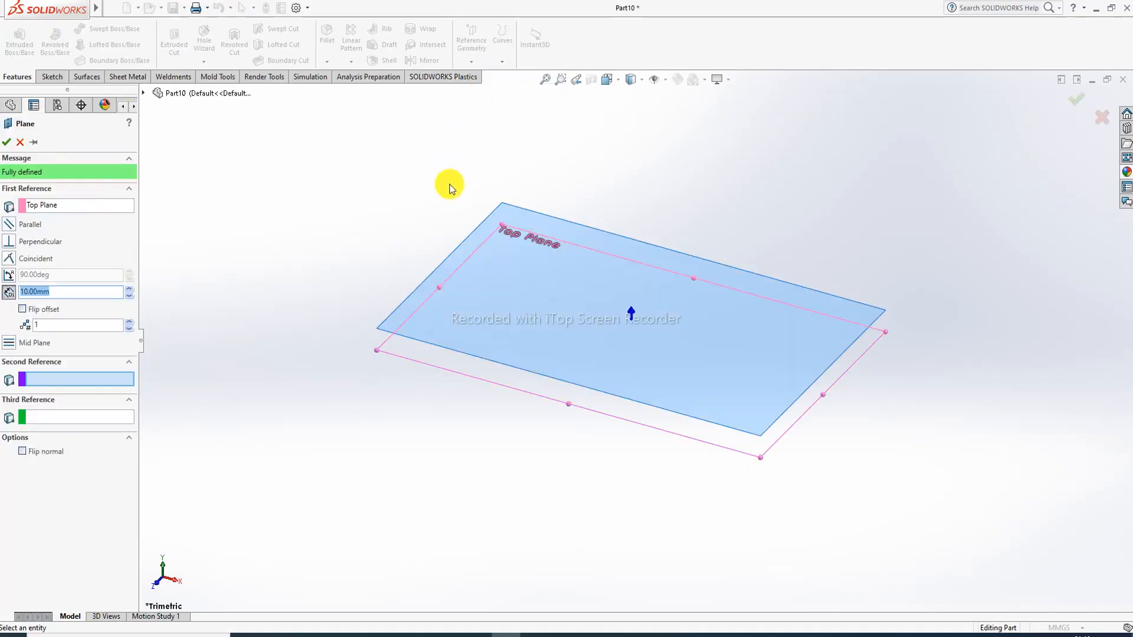
middle_click_drag(390, 262, 359, 255)
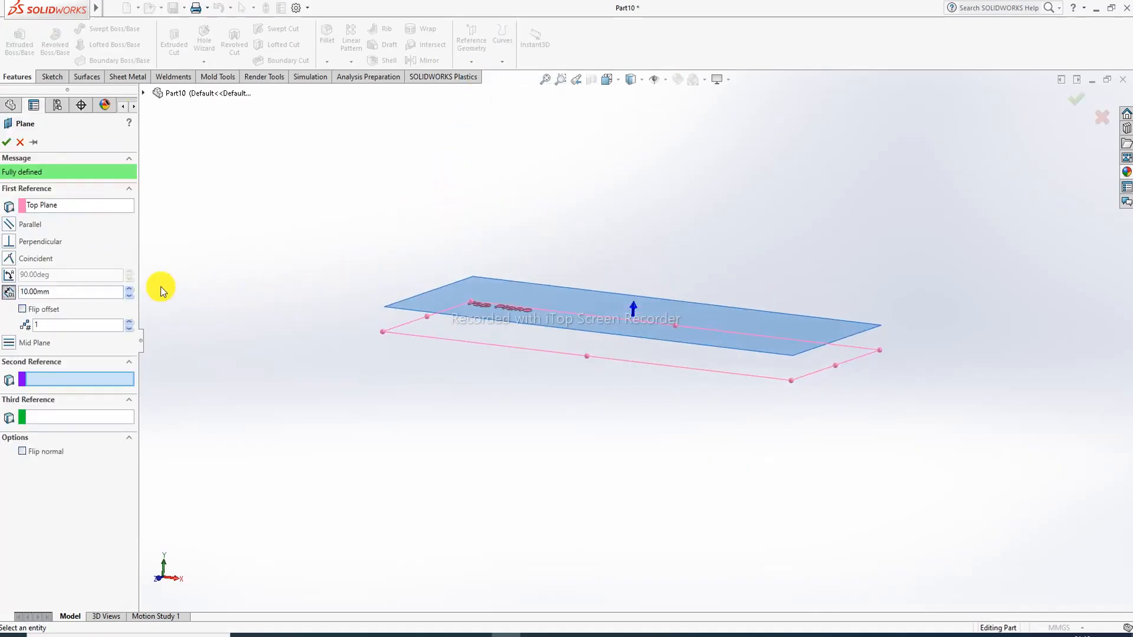
left_click(130, 288)
left_click(130, 290)
left_click(130, 290)
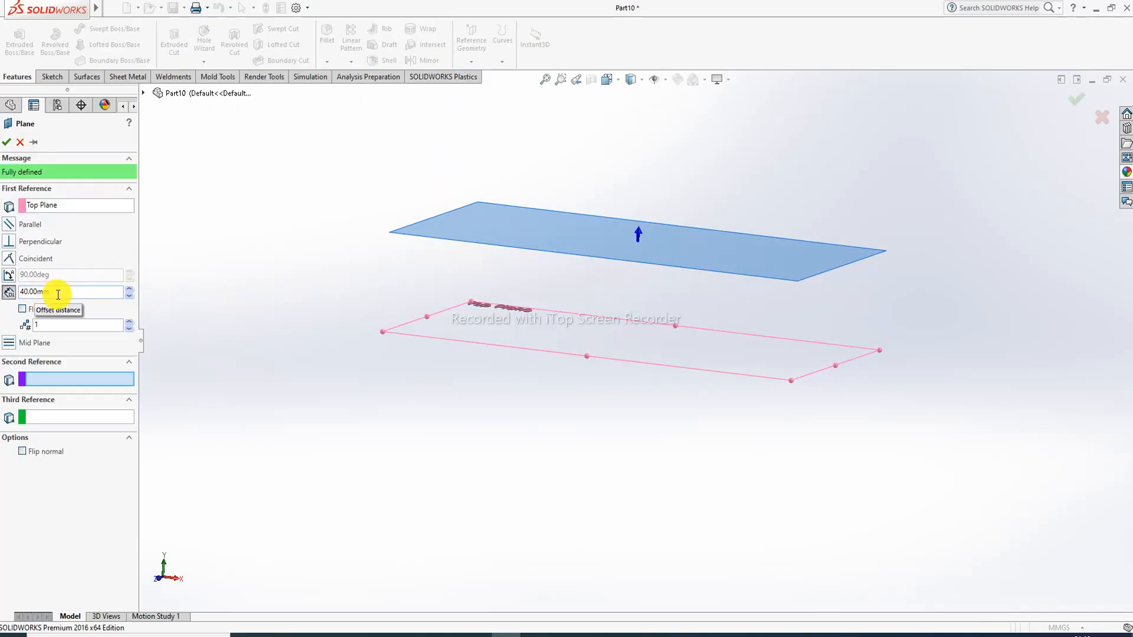
left_click(129, 322)
left_click(129, 322)
scroll(471, 235, "up", 3)
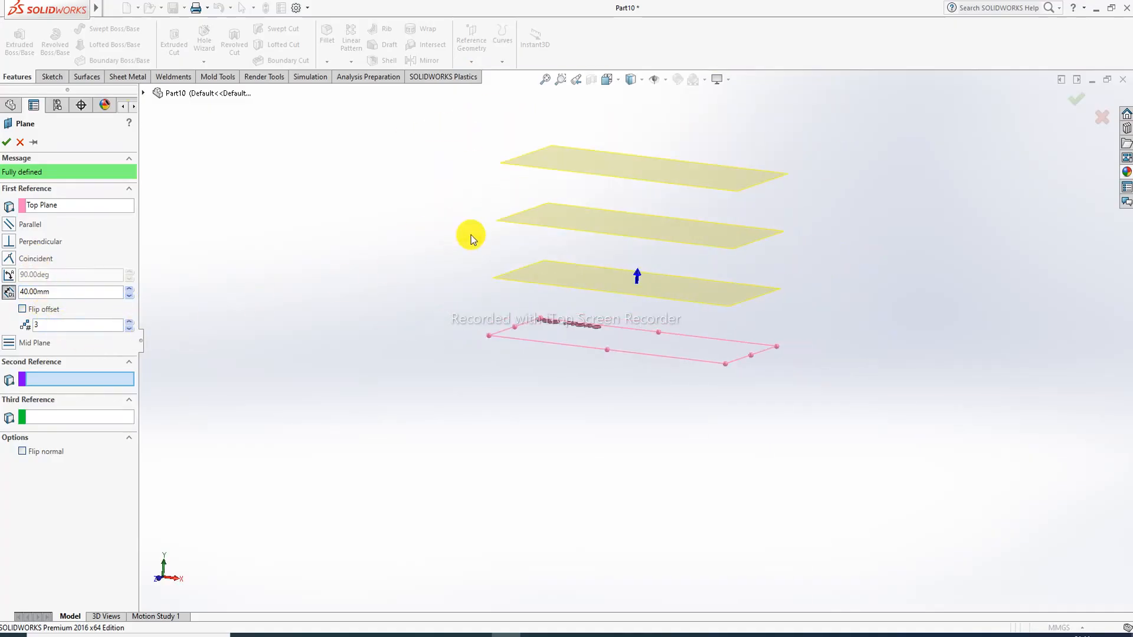
left_click(130, 322)
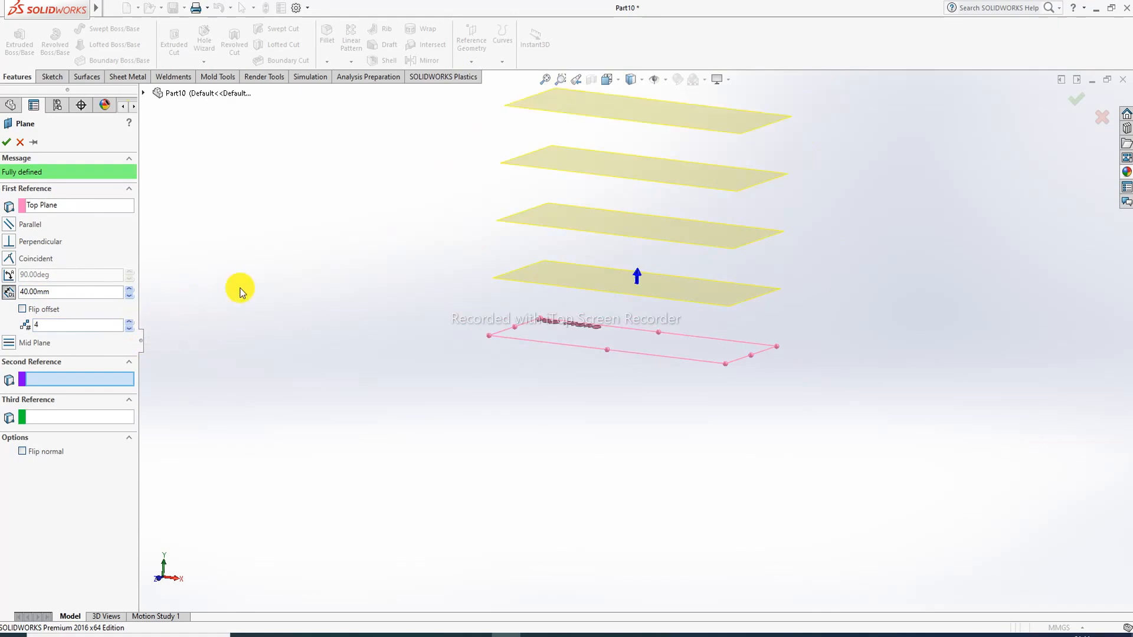
left_click(6, 142)
Sketch a center rectangle about 107 by 78 mm on Plane1, centred on the origin, and exit the sketch.
middle_click_drag(620, 172, 646, 232)
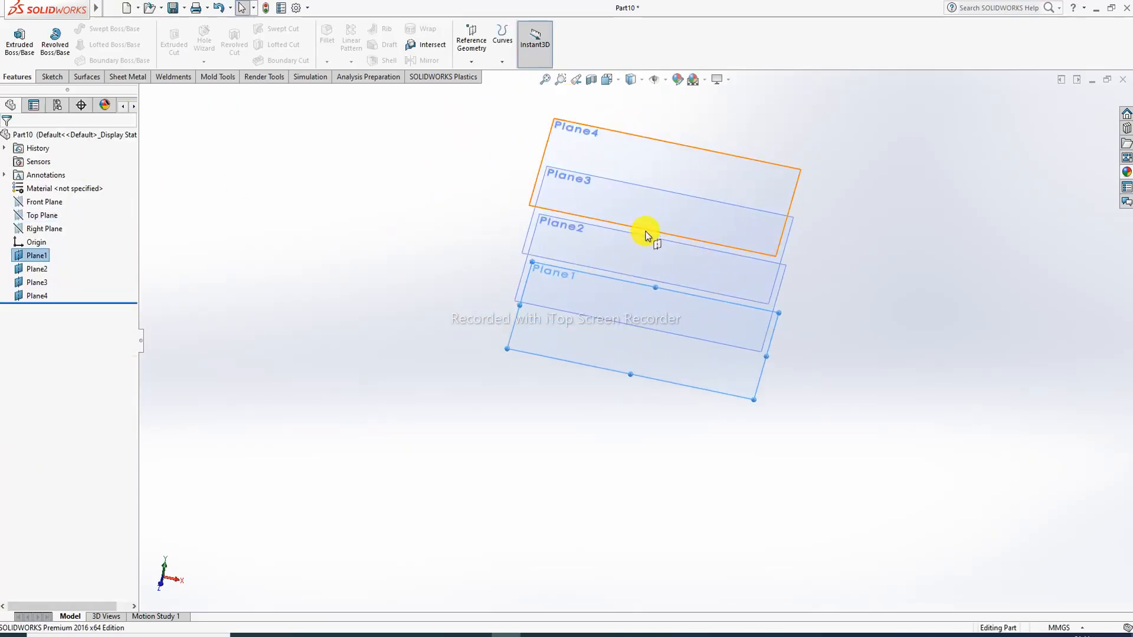
middle_click_drag(638, 180, 620, 124)
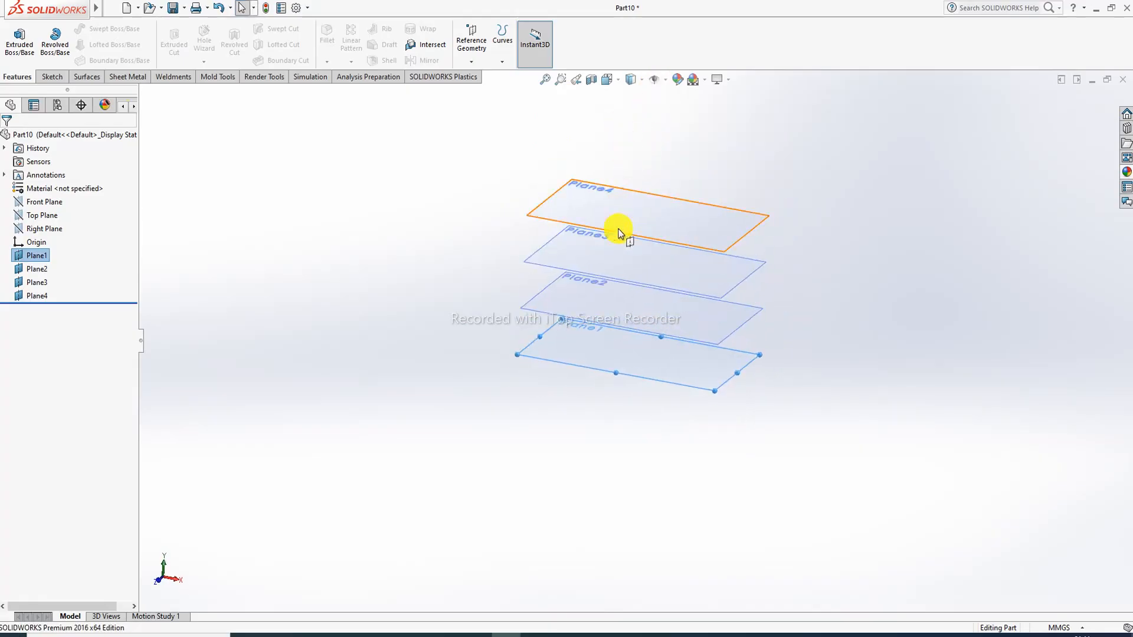
scroll(641, 224, "down", 2)
middle_click_drag(645, 228, 670, 228)
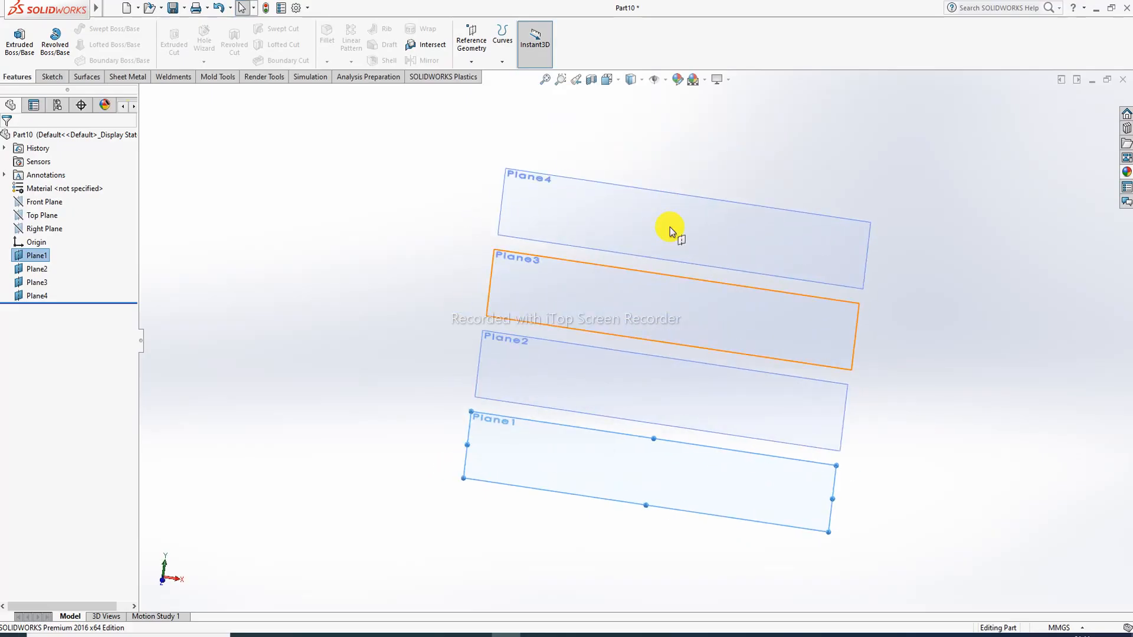
left_click(666, 514)
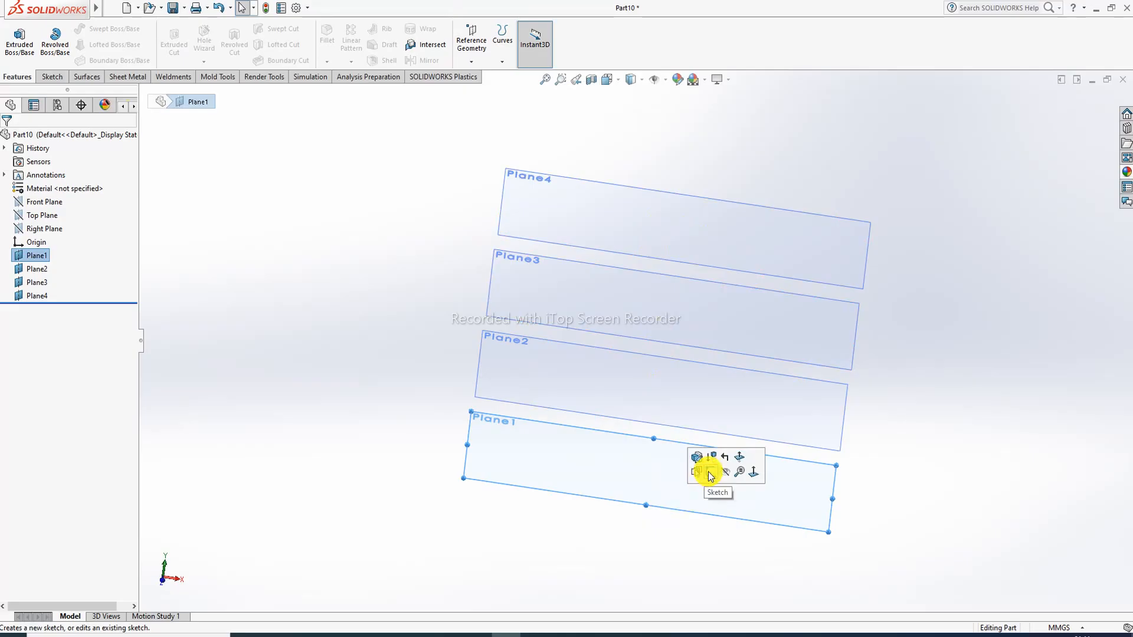
left_click(711, 473)
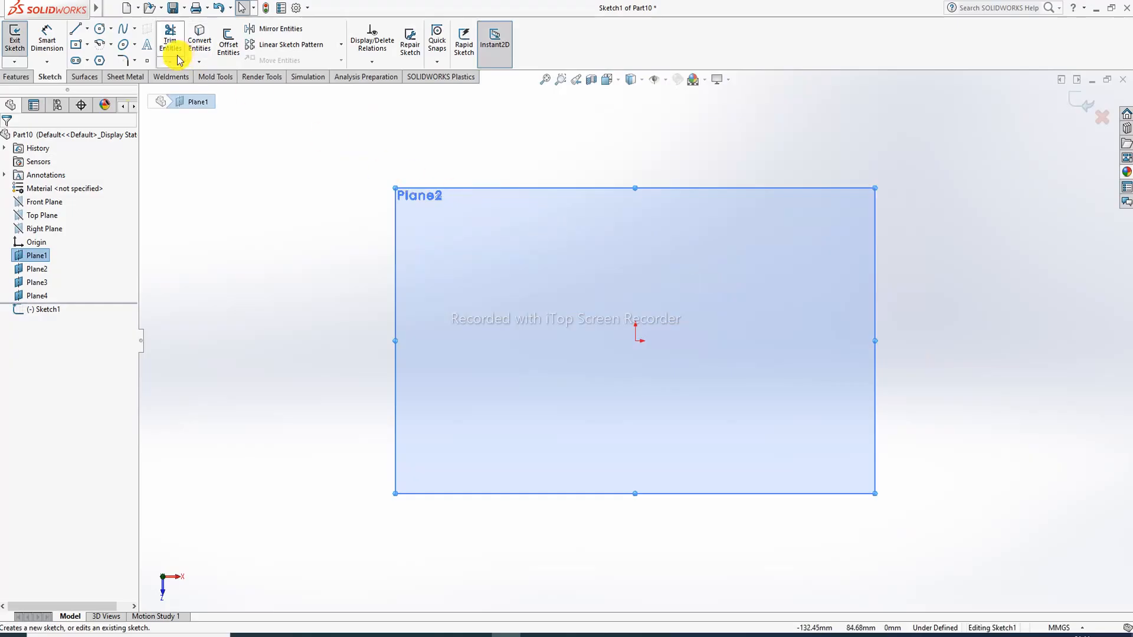
left_click(76, 44)
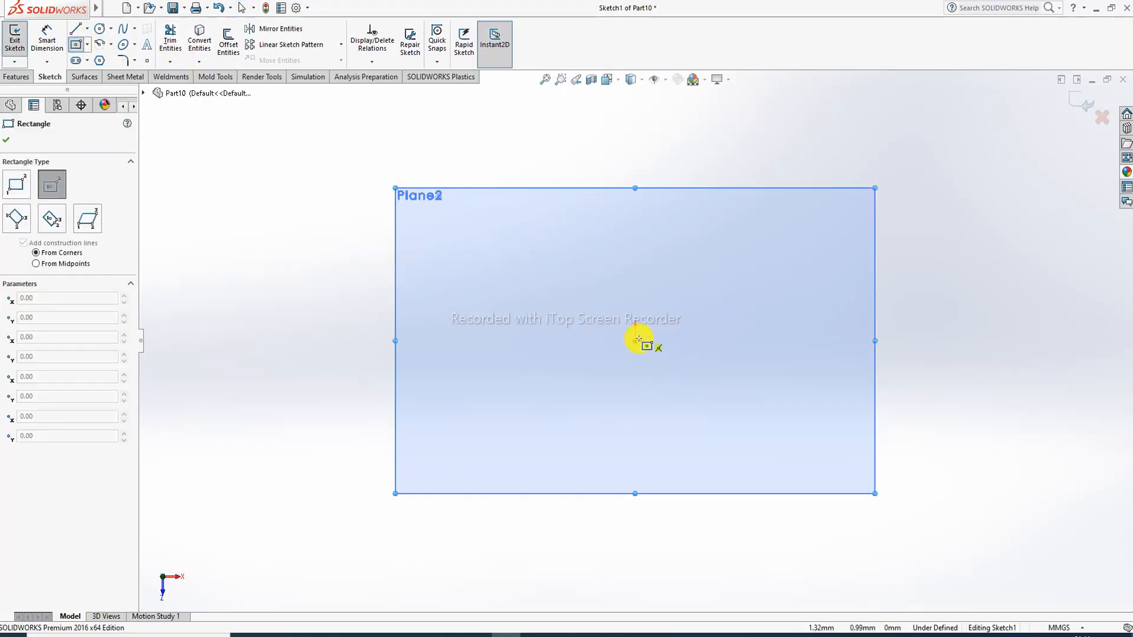
left_click(635, 341)
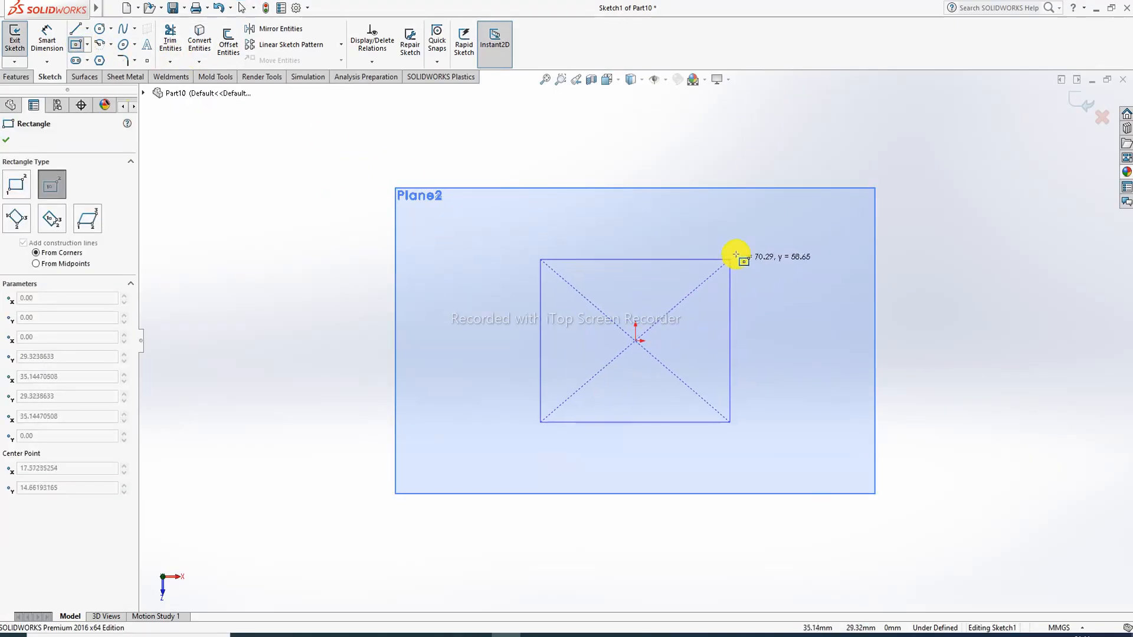
left_click(780, 233)
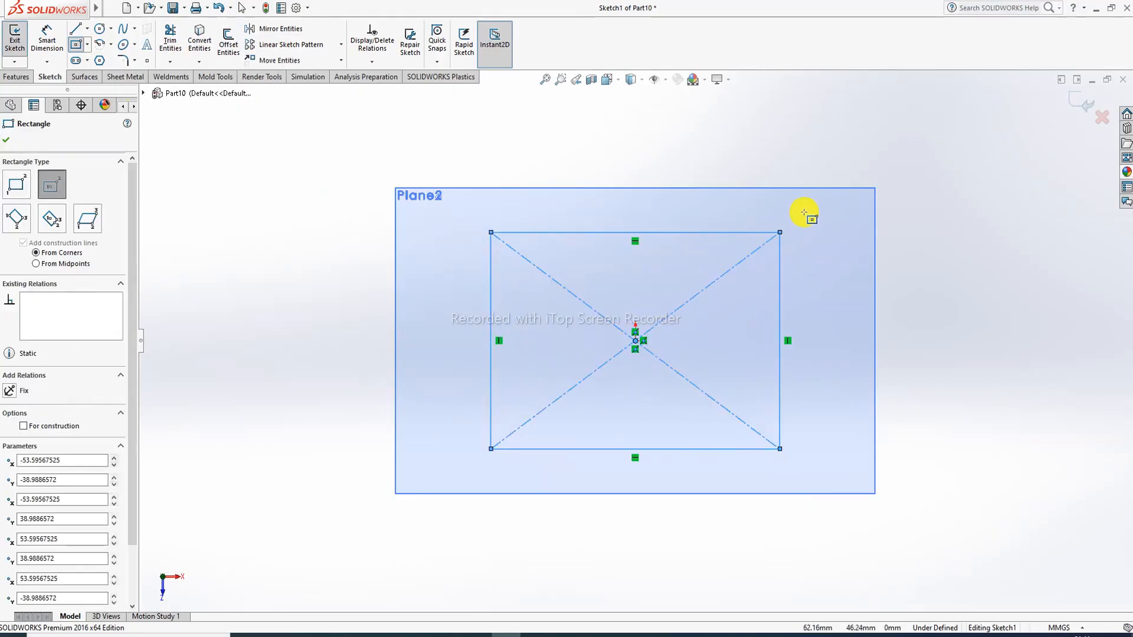
right_click(805, 211)
left_click(832, 223)
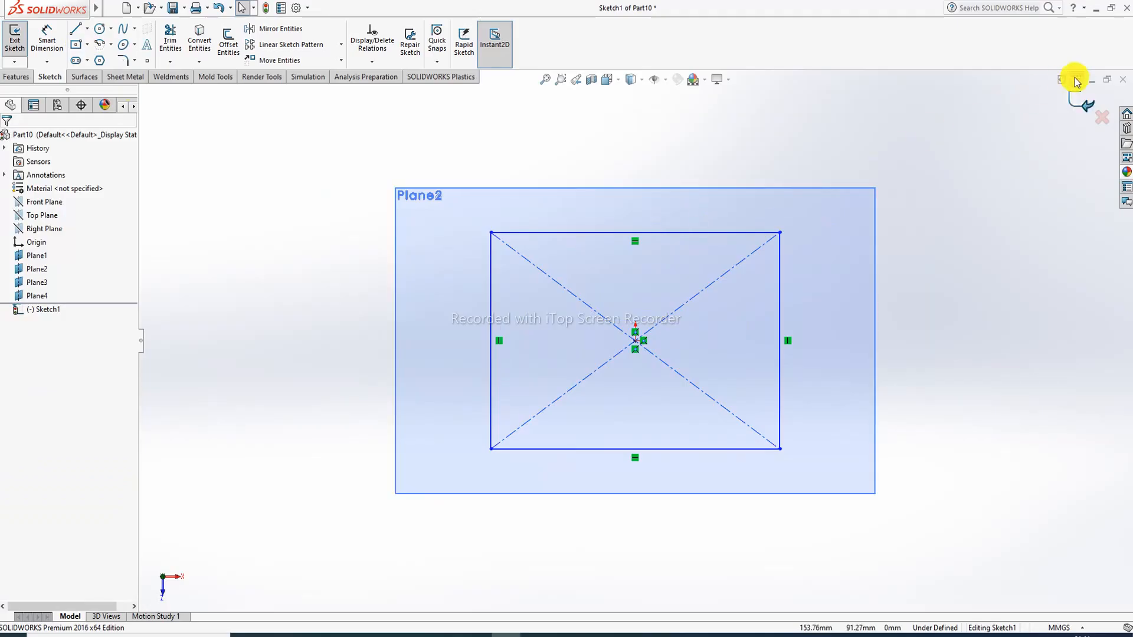
left_click(1083, 102)
Sketch a circle of about 32.6 mm radius on Plane2, centred on the origin, and exit the sketch.
mouse_move(749, 223)
middle_mouse_down()
mouse_move(749, 106)
mouse_move(695, 278)
mouse_move(671, 302)
mouse_move(674, 289)
middle_mouse_up()
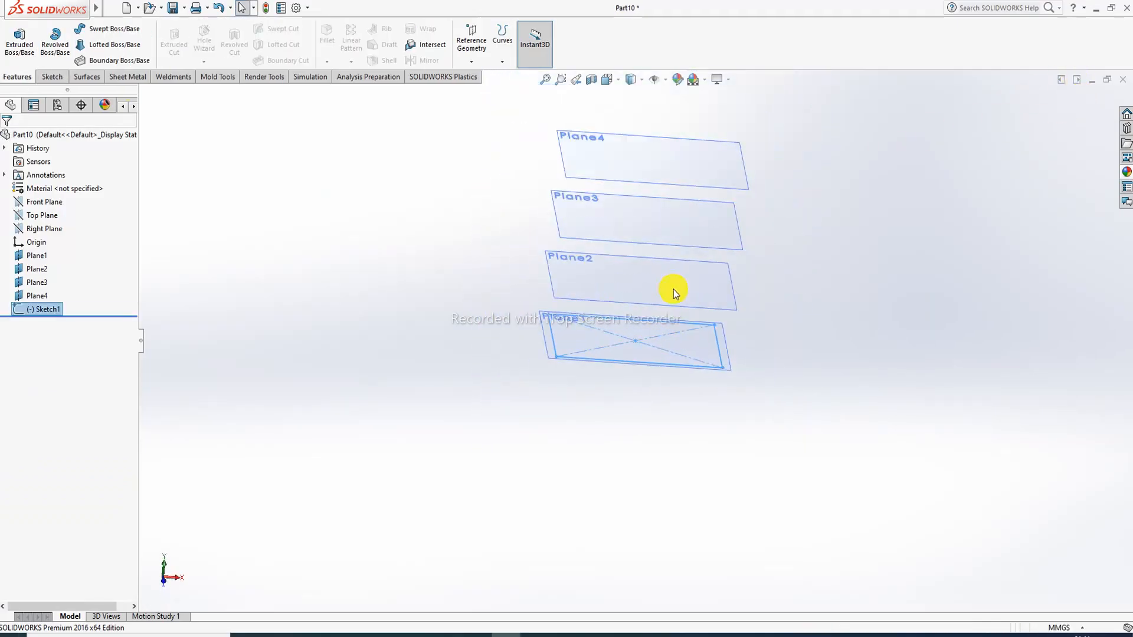
left_click(676, 305)
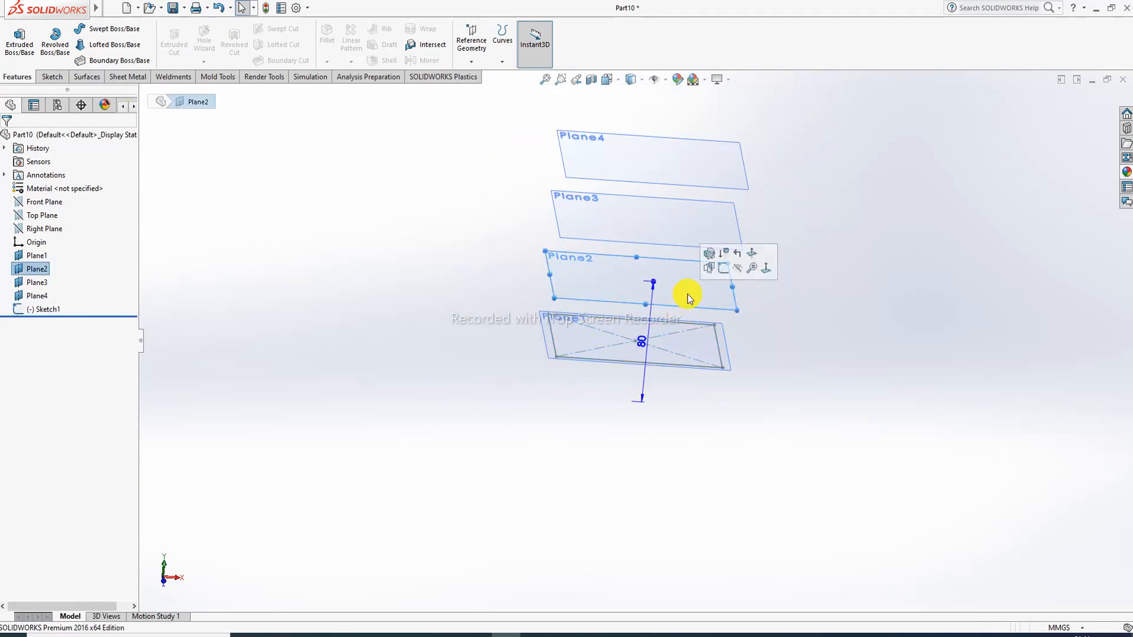
left_click(718, 268)
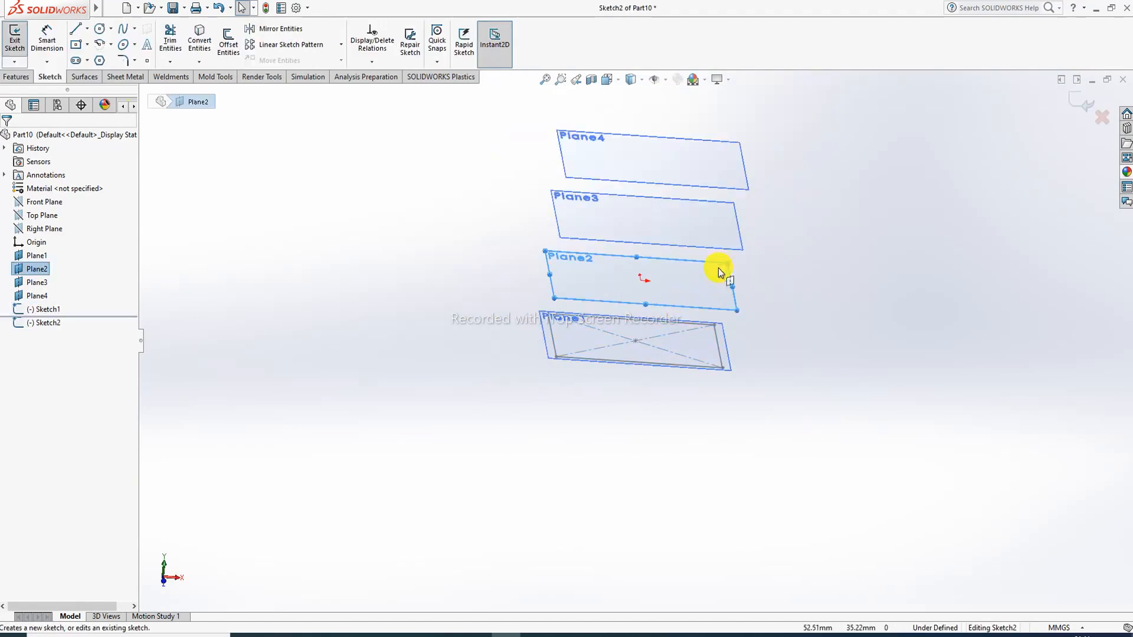
left_click(612, 81)
left_click(672, 152)
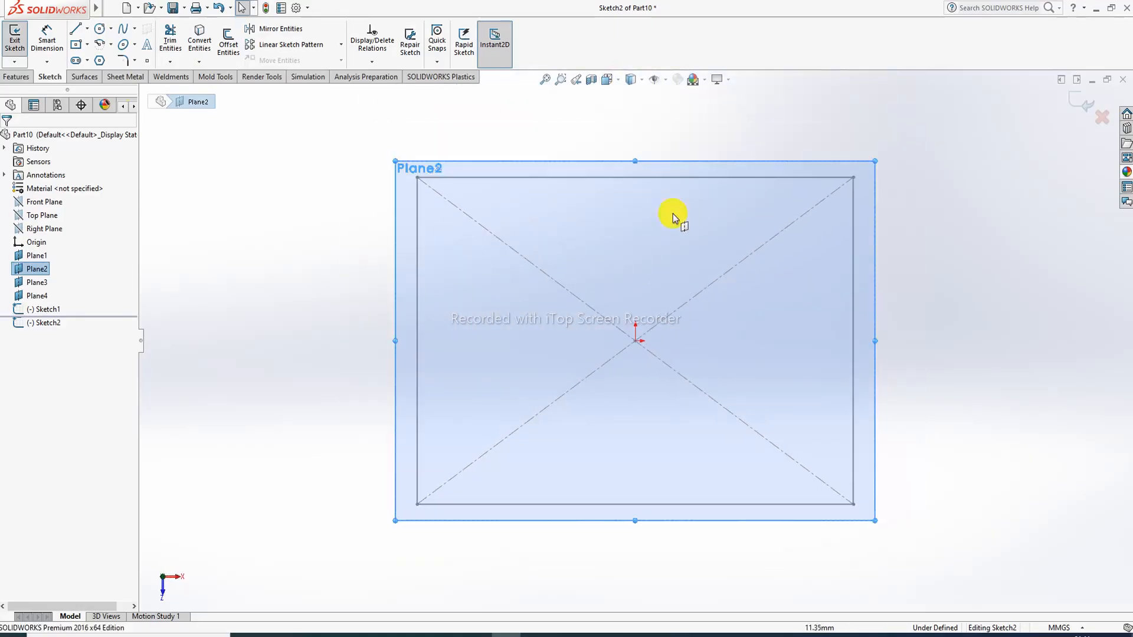
left_click(100, 29)
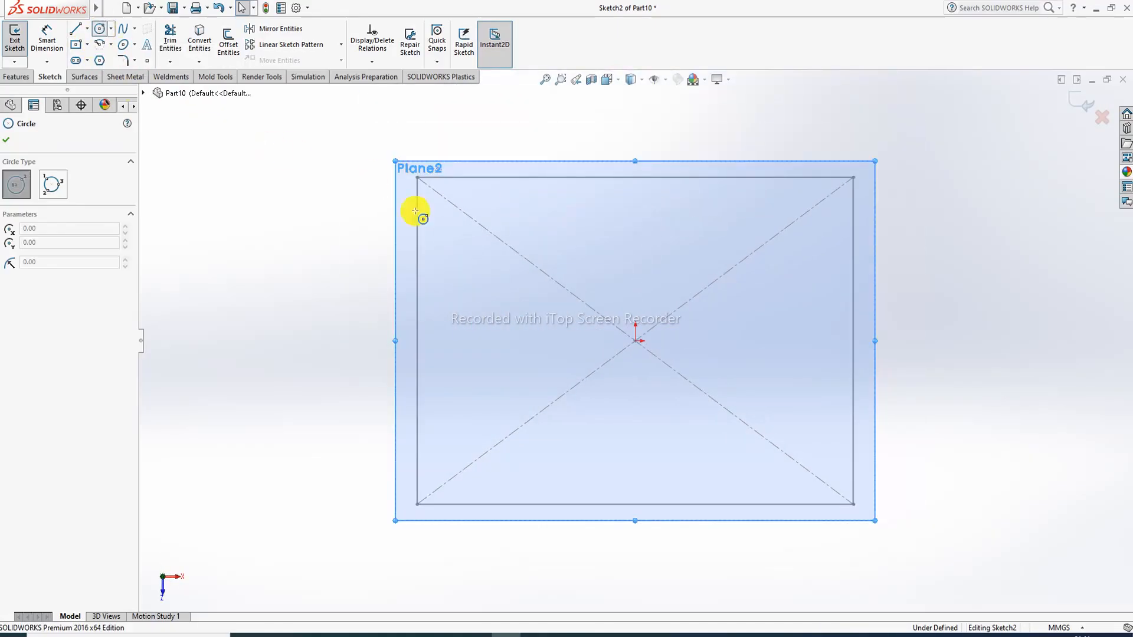
left_click(635, 340)
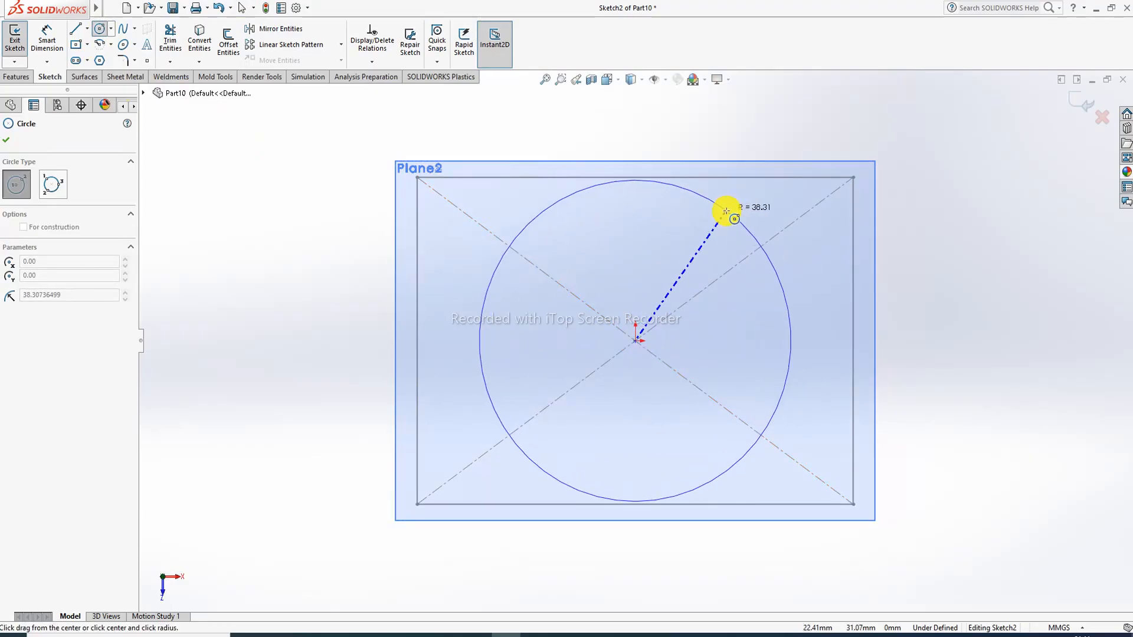
left_click(714, 226)
right_click(766, 118)
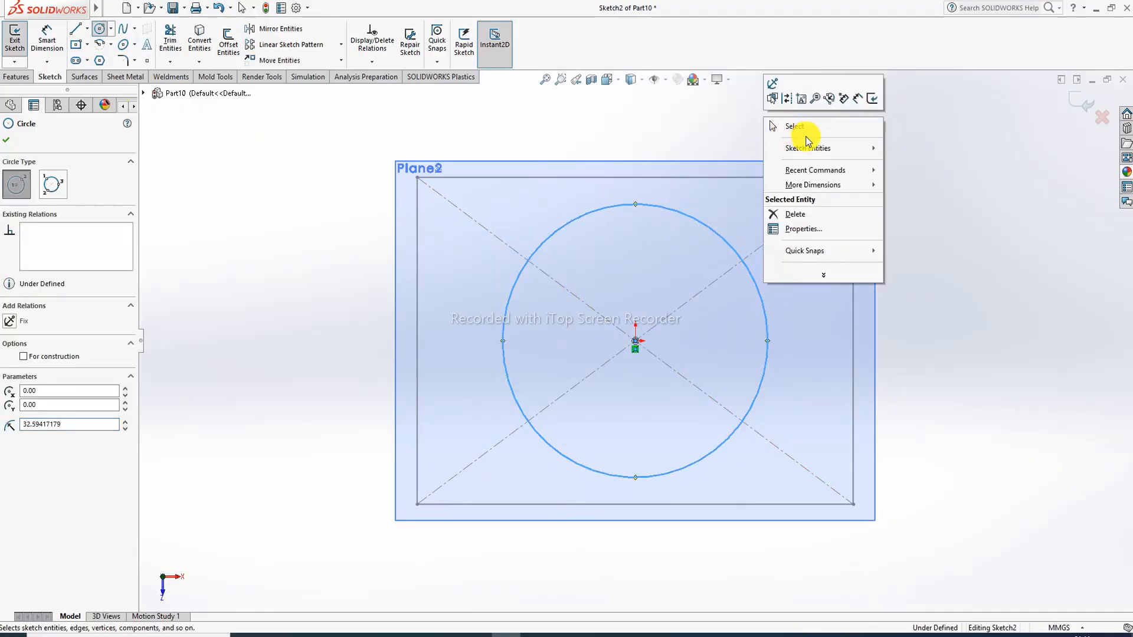
left_click(803, 131)
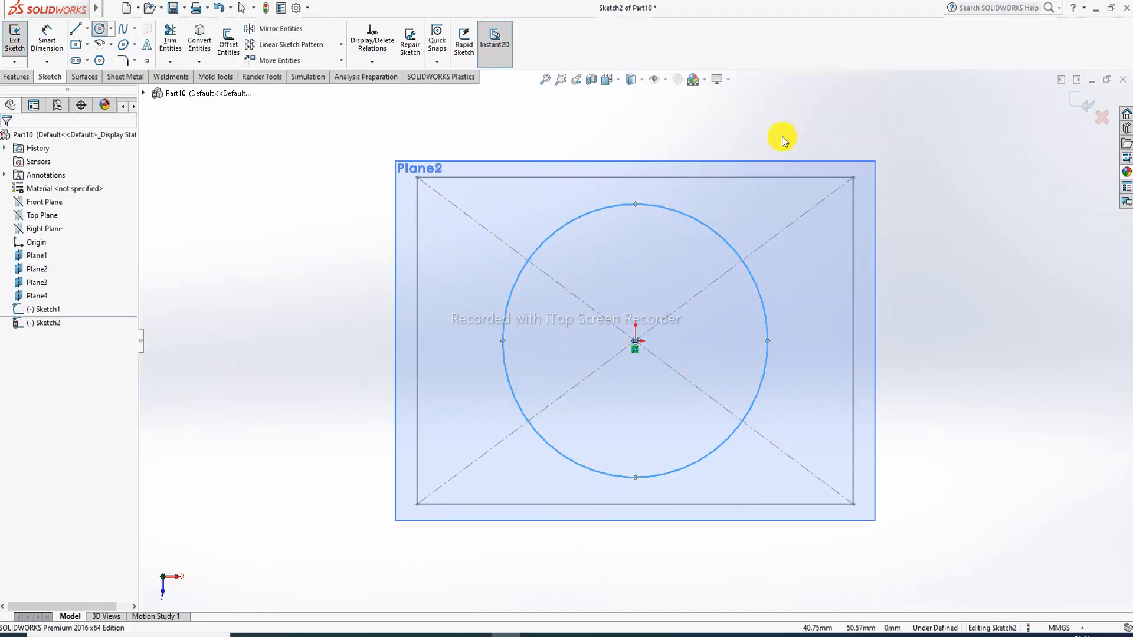
left_click(1080, 105)
Sketch a center rectangle about 73 by 70 mm on Plane3, centred on the origin, and exit the sketch.
middle_click_drag(675, 250, 670, 104)
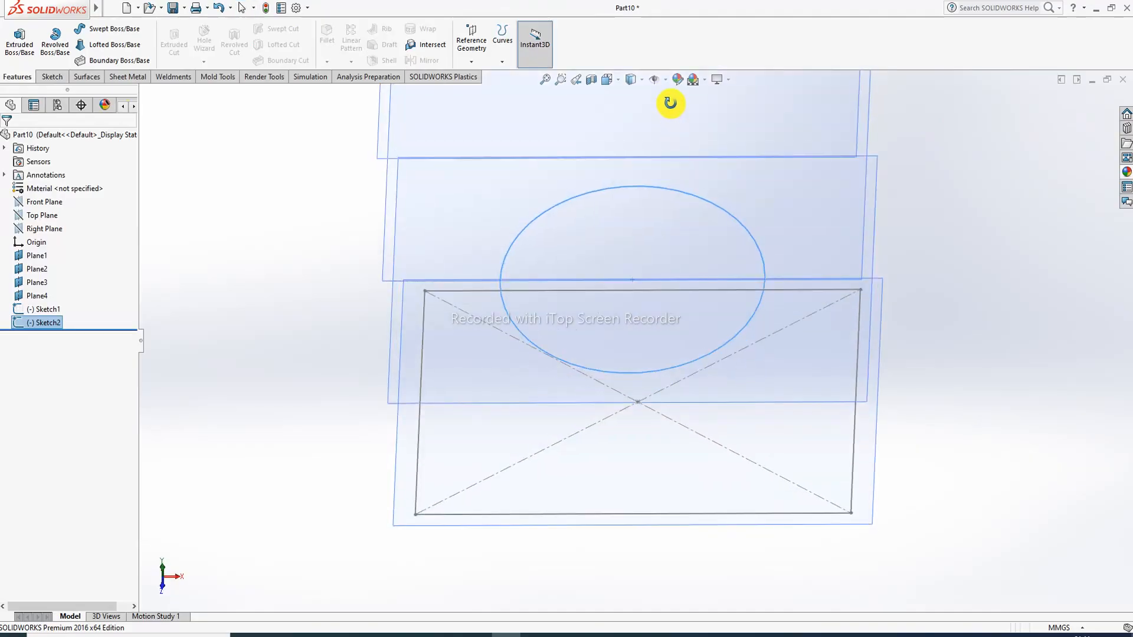
scroll(716, 219, "up", 2)
middle_click_drag(700, 229, 703, 157)
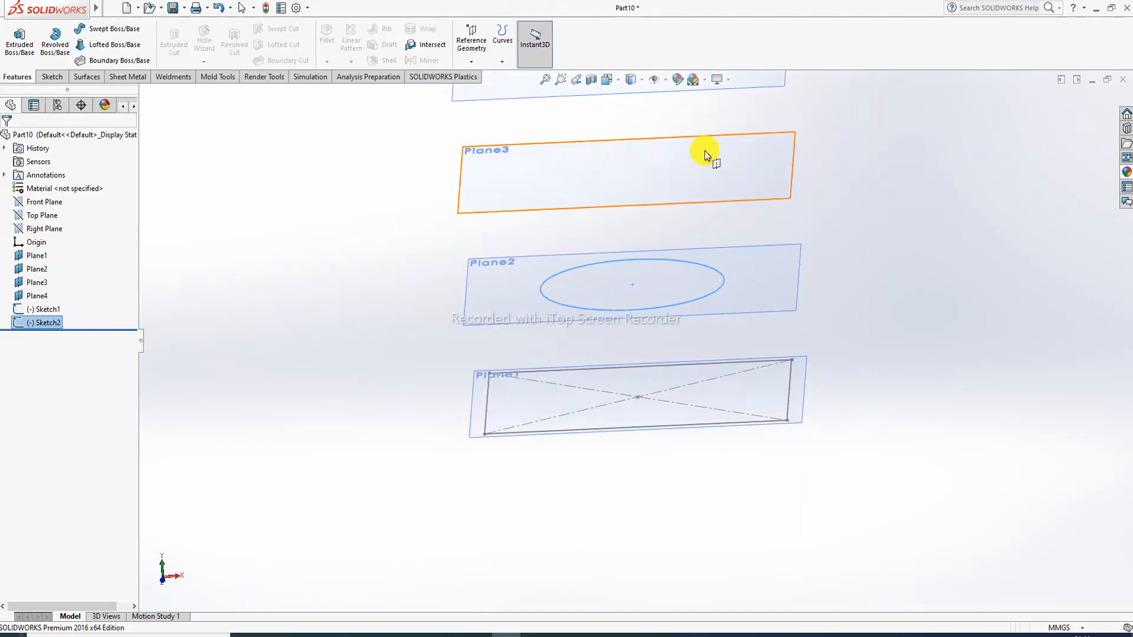
left_click(690, 204)
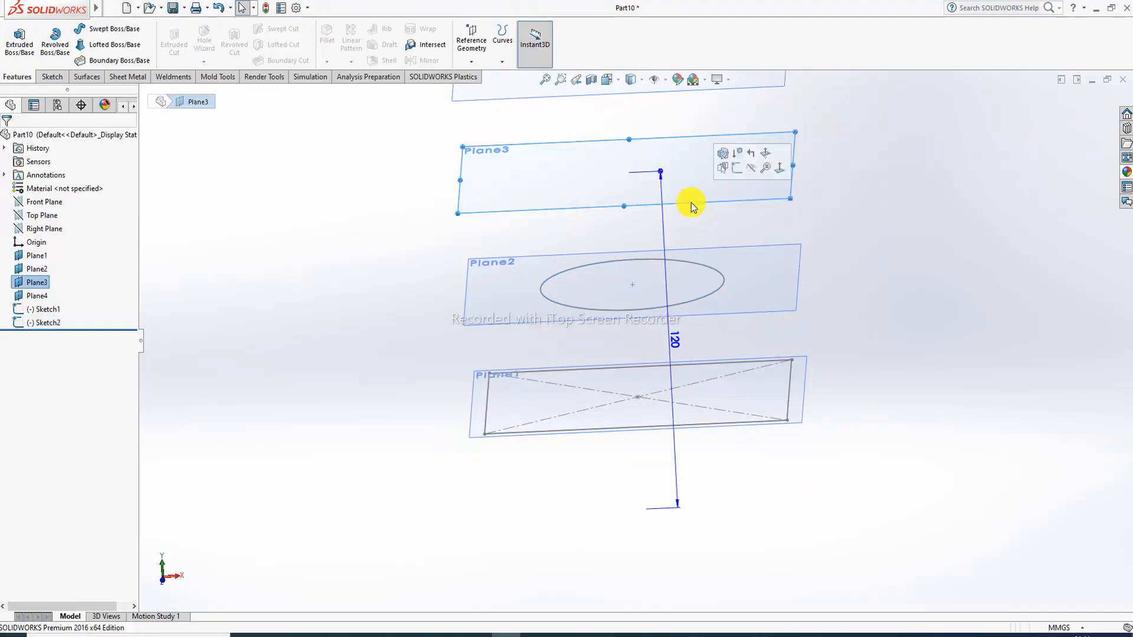
left_click(736, 167)
left_click(622, 78)
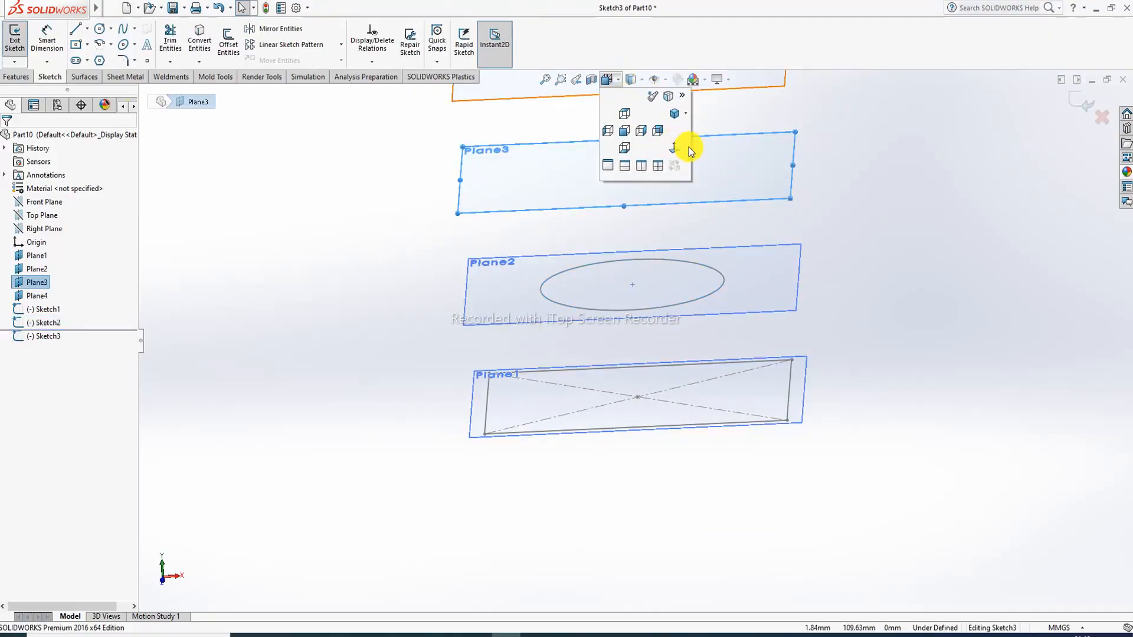
left_click(689, 147)
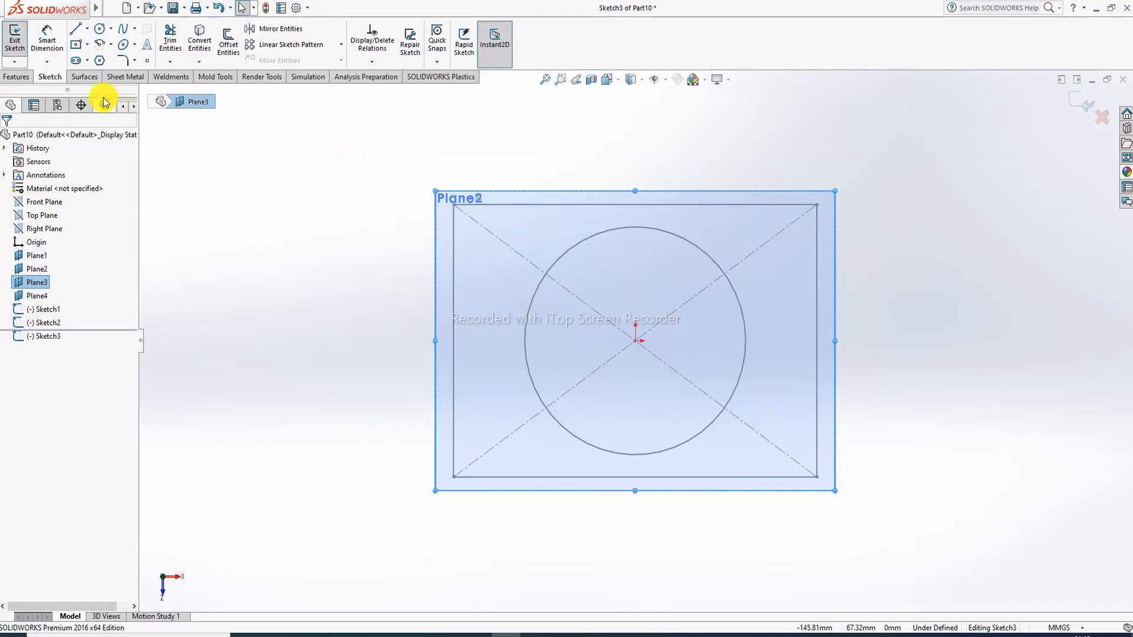
left_click(76, 44)
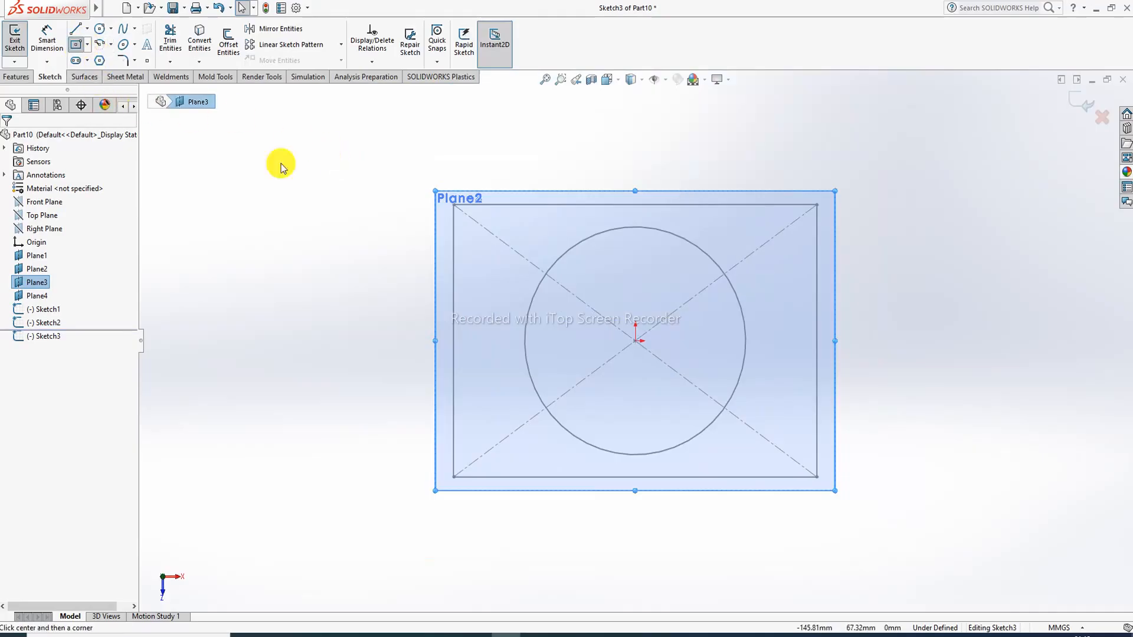
left_click(636, 330)
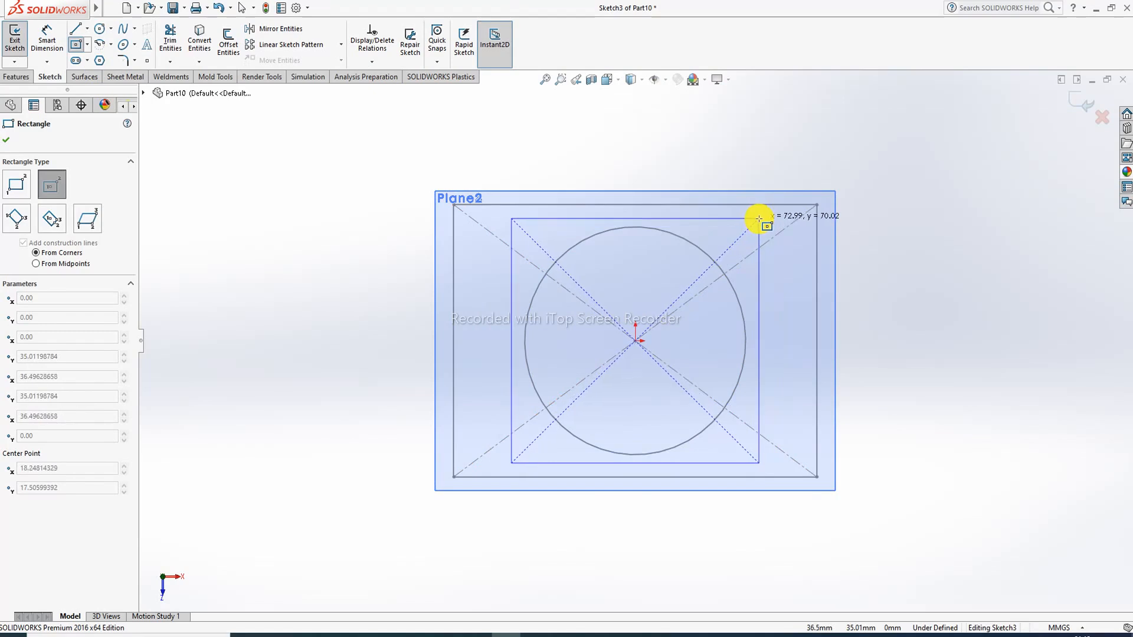
left_click(759, 219)
right_click(816, 139)
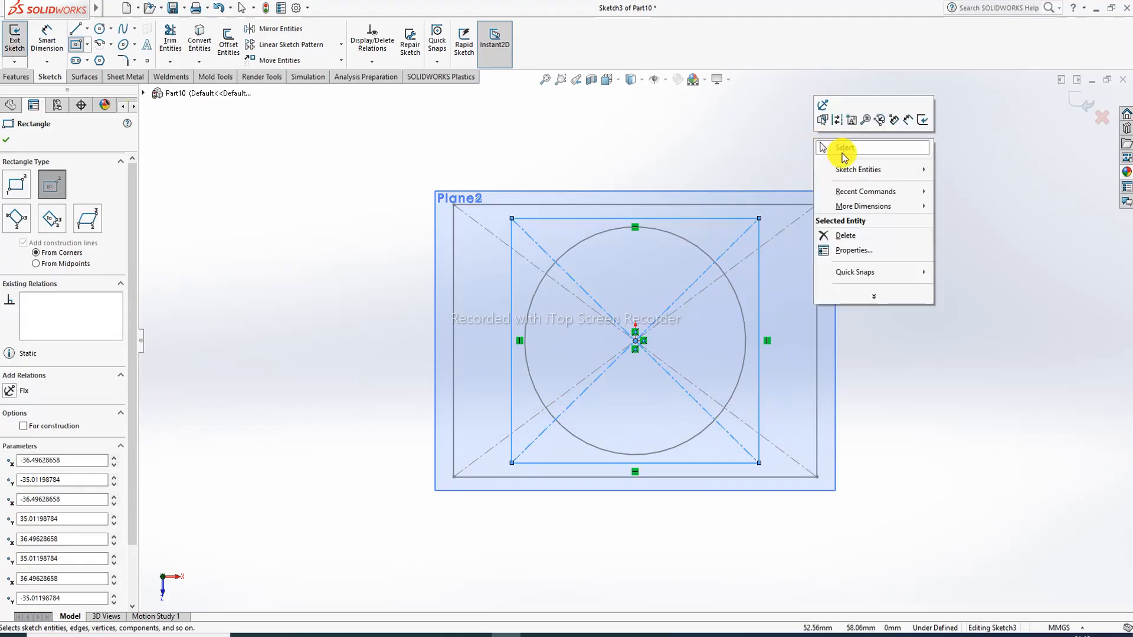
left_click(895, 150)
left_click(1080, 103)
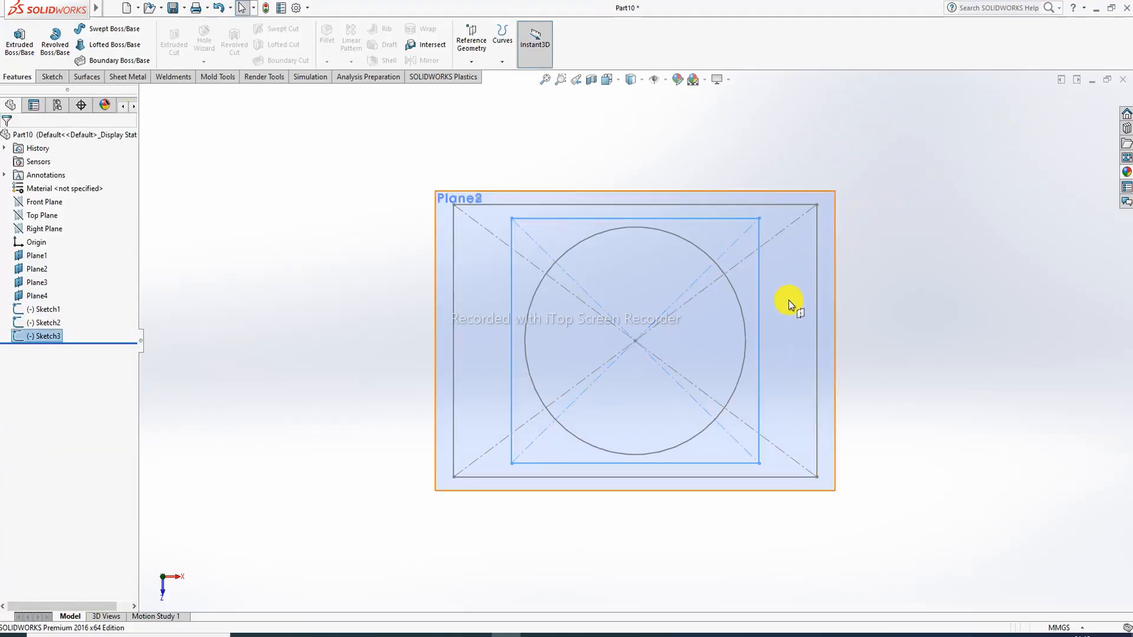
Sketch a circle of about 39.7 mm radius on Plane4, centred on the origin, and exit the sketch.
mouse_move(792, 301)
middle_mouse_down()
mouse_move(786, 55)
mouse_move(791, 104)
mouse_move(764, 148)
middle_mouse_up()
left_click(711, 203)
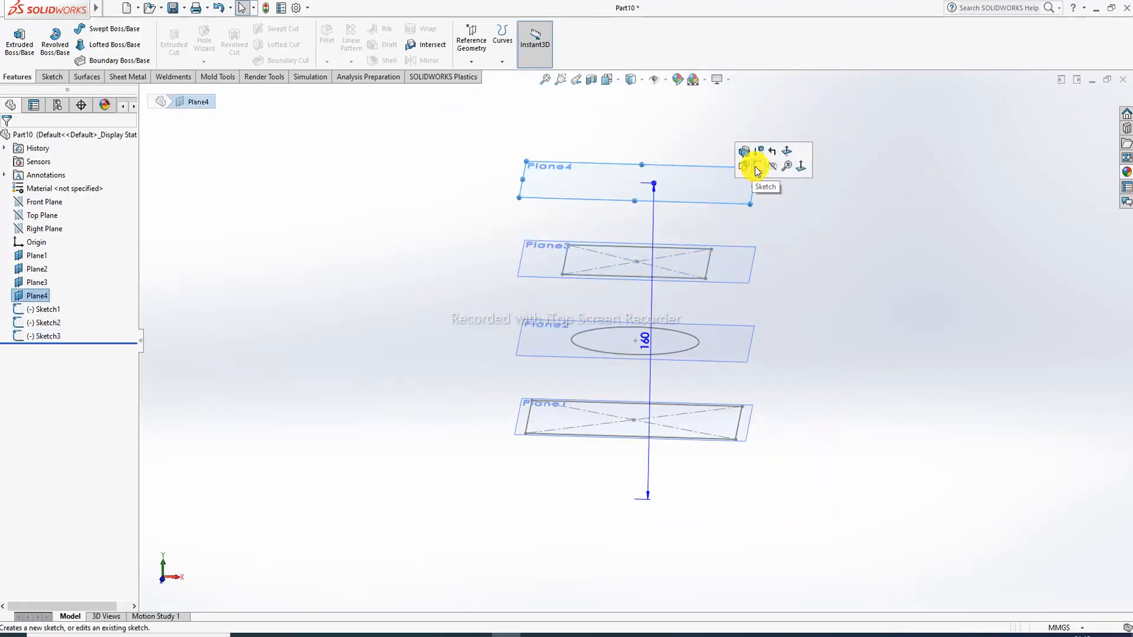
left_click(756, 167)
left_click(612, 79)
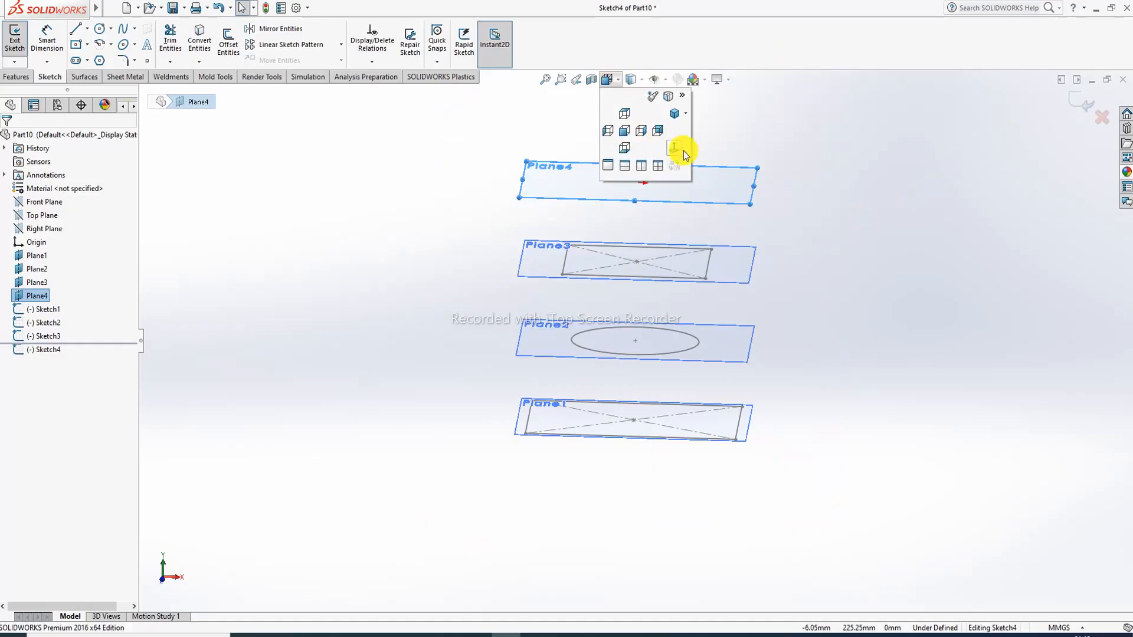
left_click(674, 150)
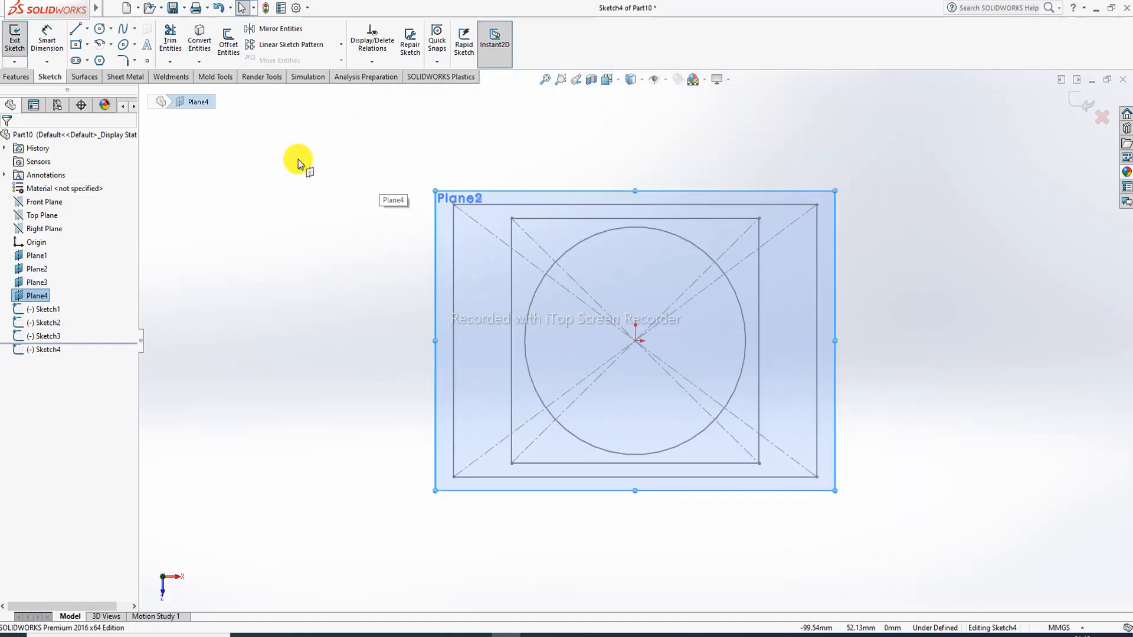
left_click(99, 28)
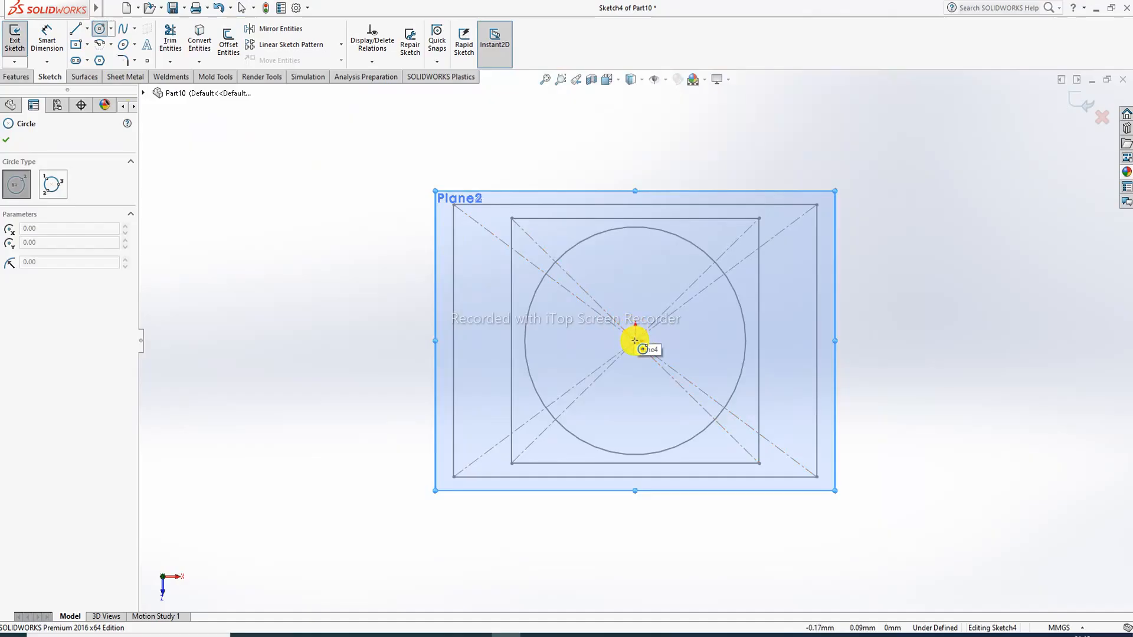
left_click(635, 340)
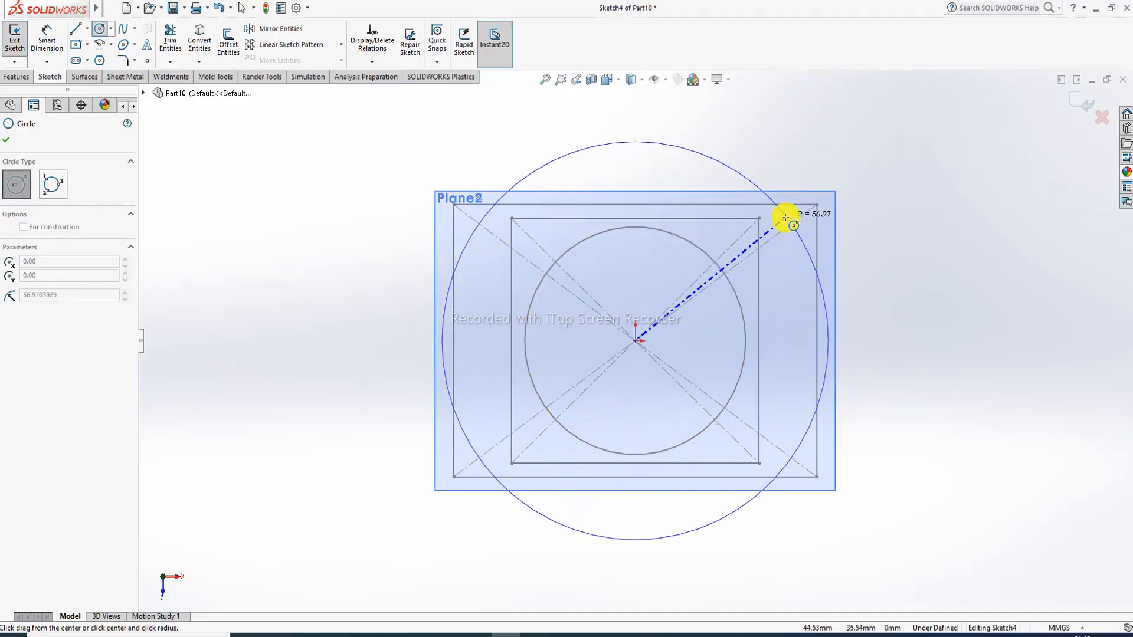
left_click(730, 246)
right_click(796, 137)
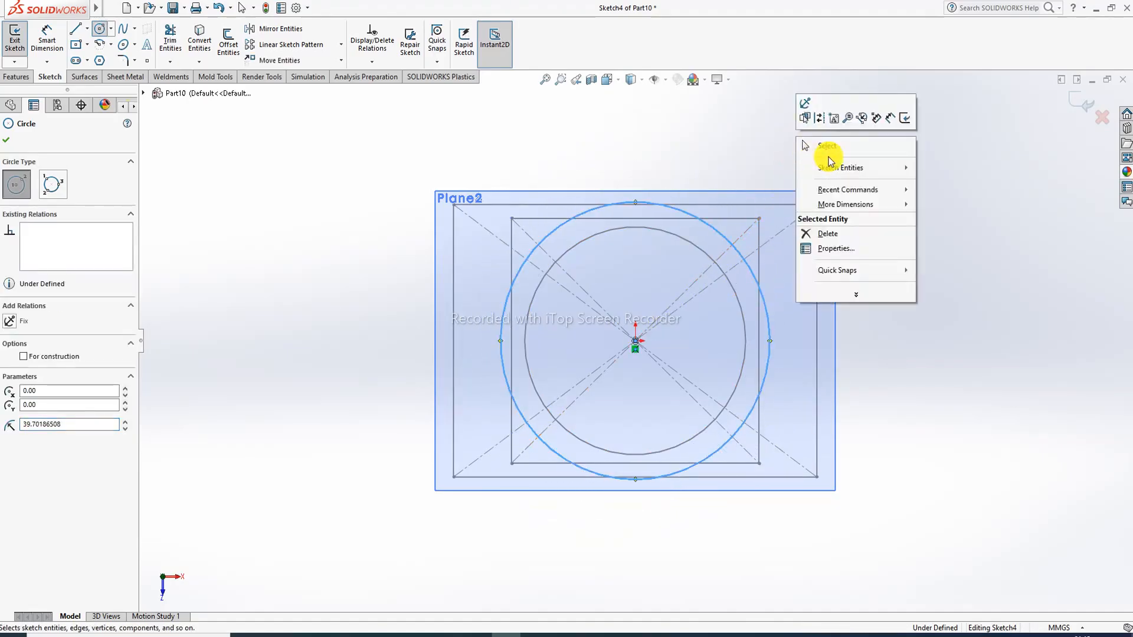
left_click(831, 152)
left_click(1069, 106)
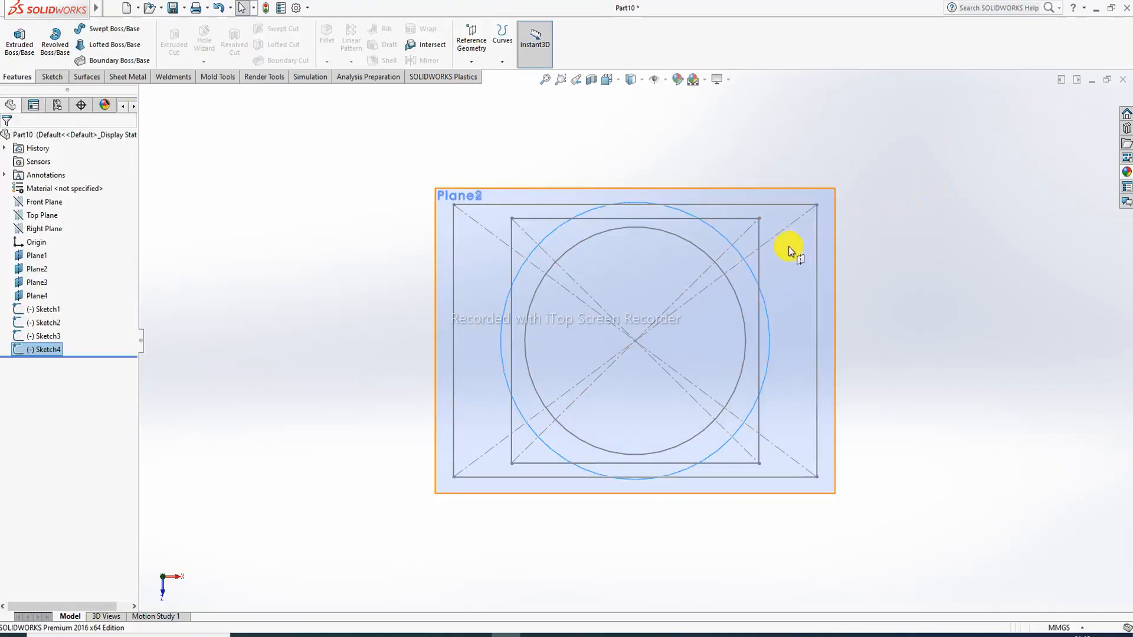
Create a lofted boss through the four profiles in order from the Plane4 circle down to the Plane1 rectangle.
mouse_move(772, 247)
middle_mouse_down()
mouse_move(771, 69)
mouse_move(774, 179)
mouse_move(759, 242)
mouse_move(756, 193)
mouse_move(721, 256)
mouse_move(726, 277)
middle_mouse_up()
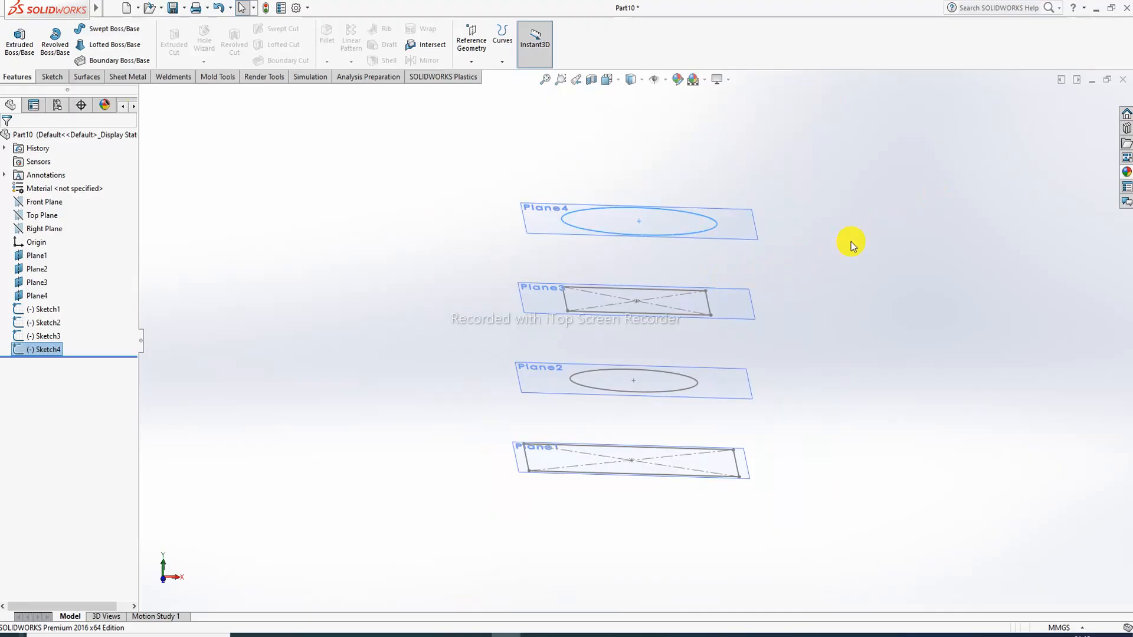
left_click(840, 213)
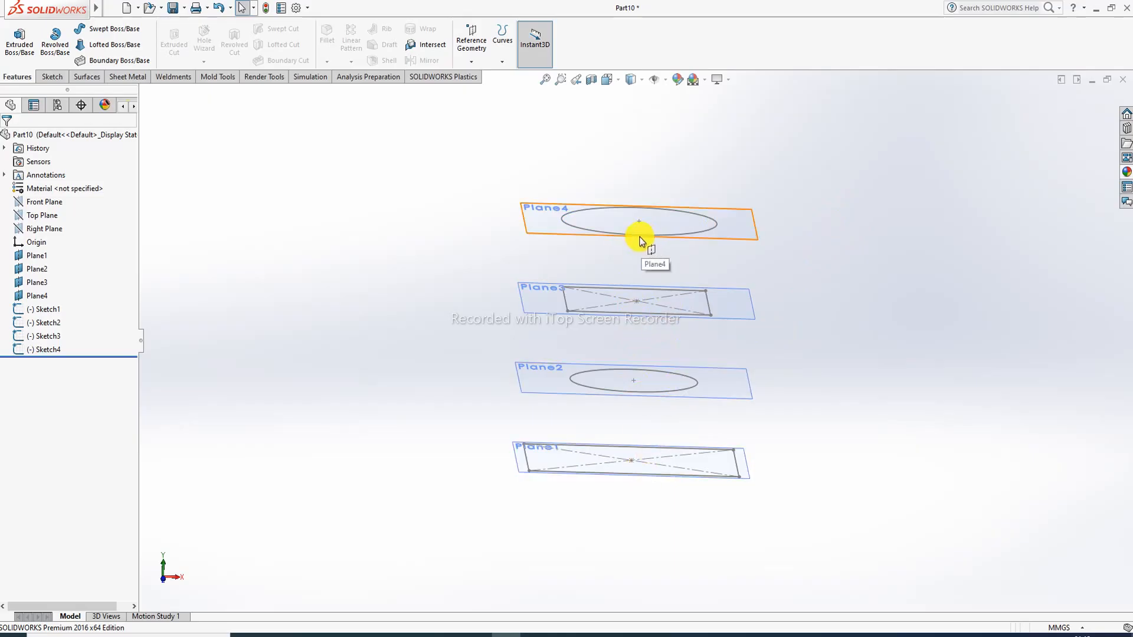
scroll(651, 304, "down", 1)
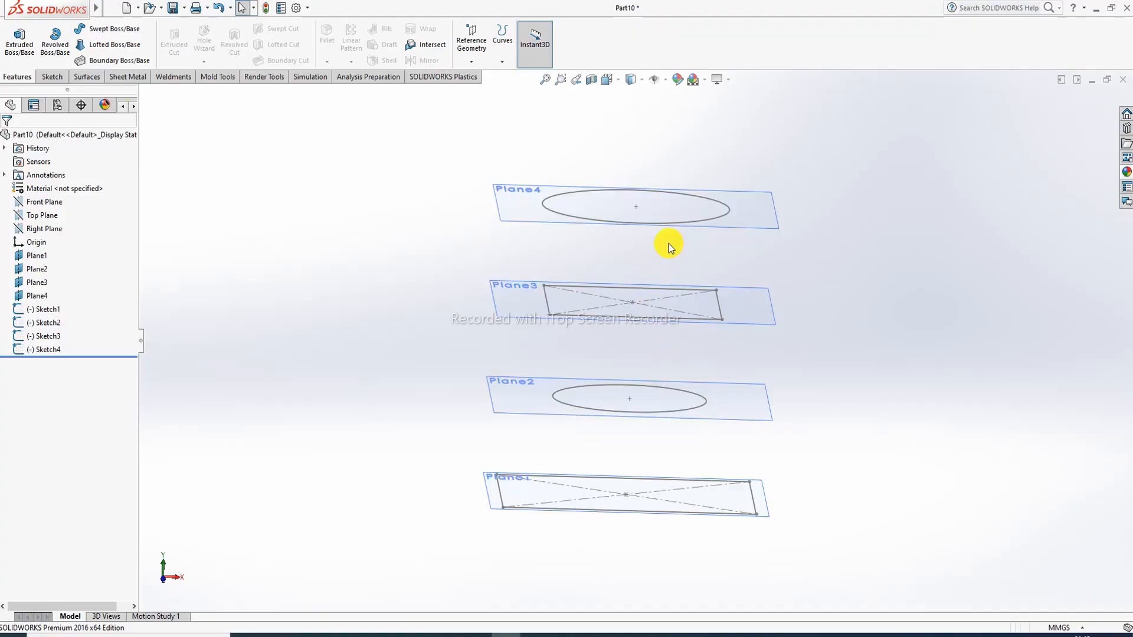
mouse_move(669, 247)
middle_mouse_down()
mouse_move(648, 210)
mouse_move(648, 253)
middle_mouse_up()
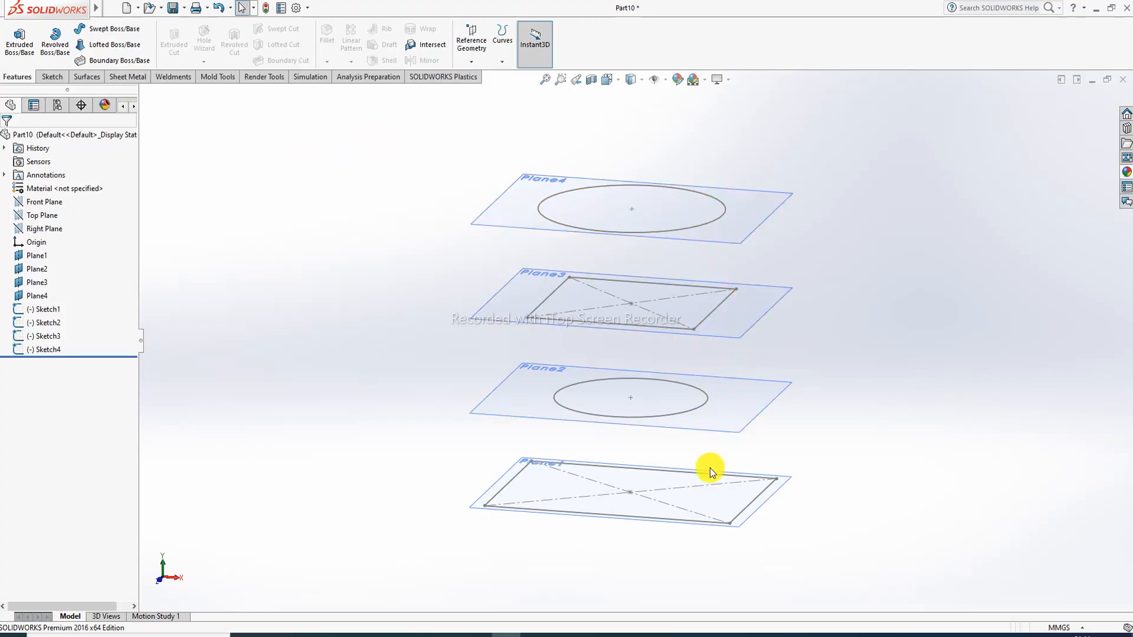
scroll(700, 258, "down", 1)
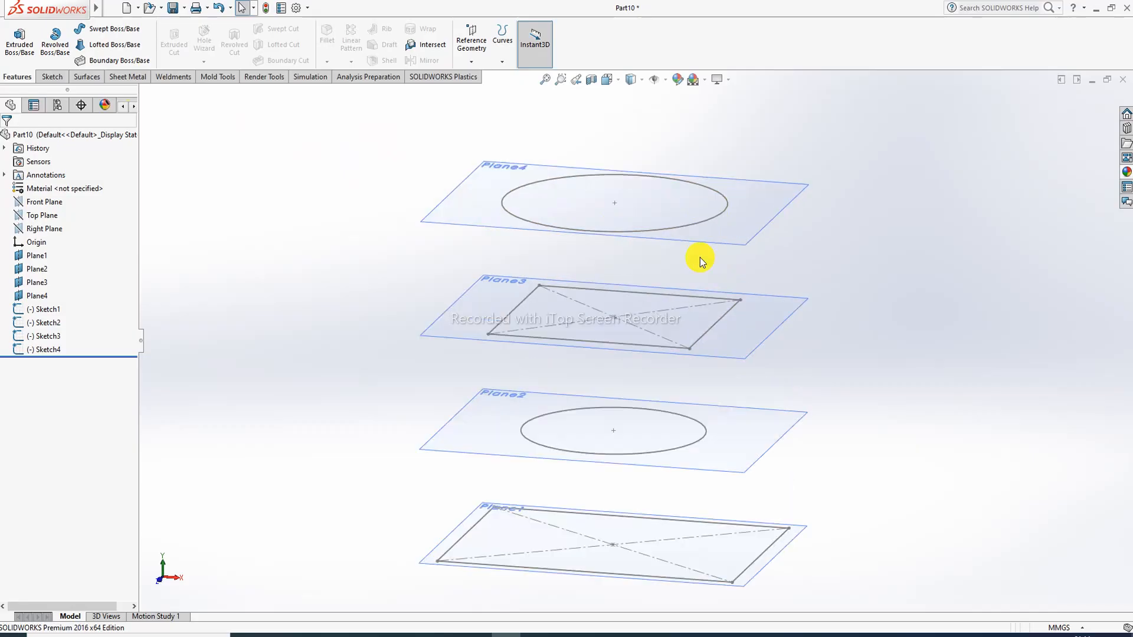
scroll(700, 257, "up", 1)
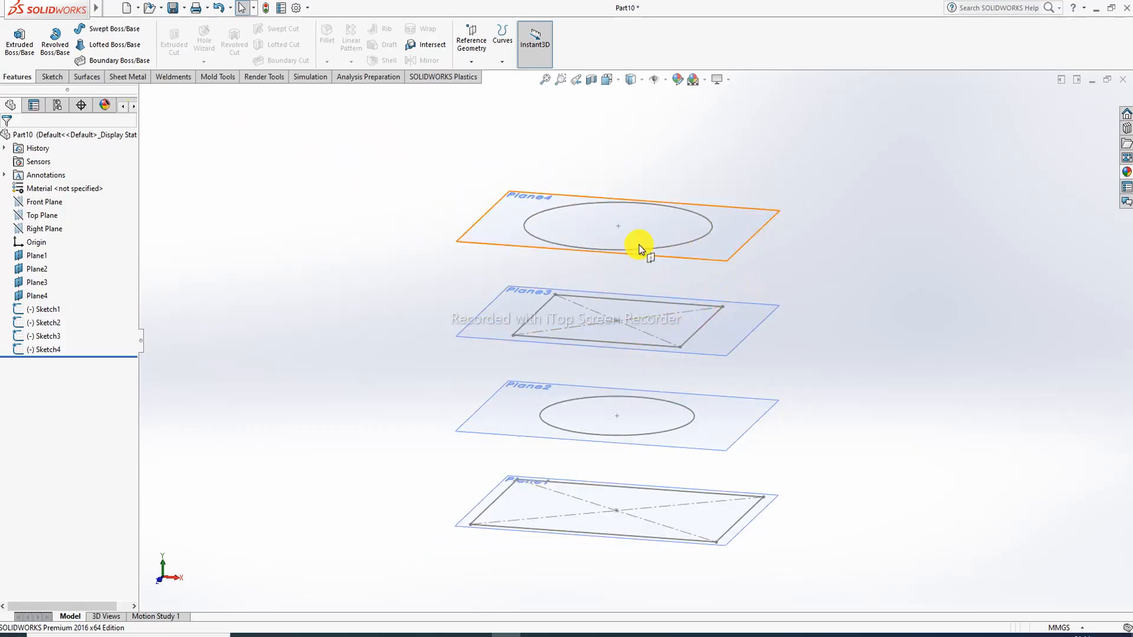
middle_click_drag(643, 266, 654, 287)
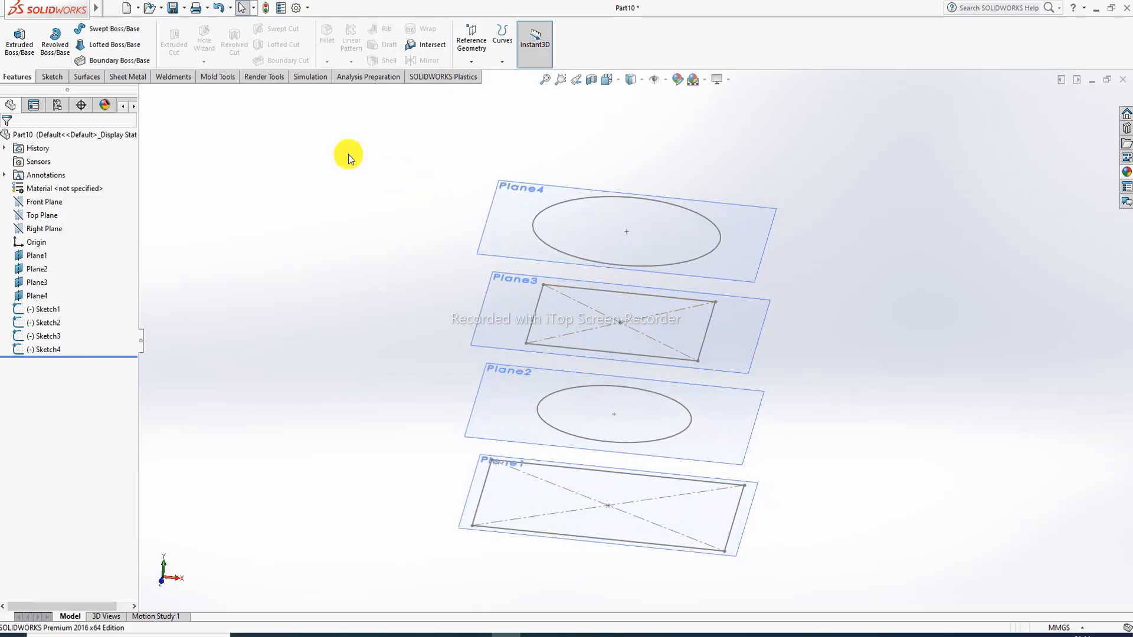
left_click(115, 46)
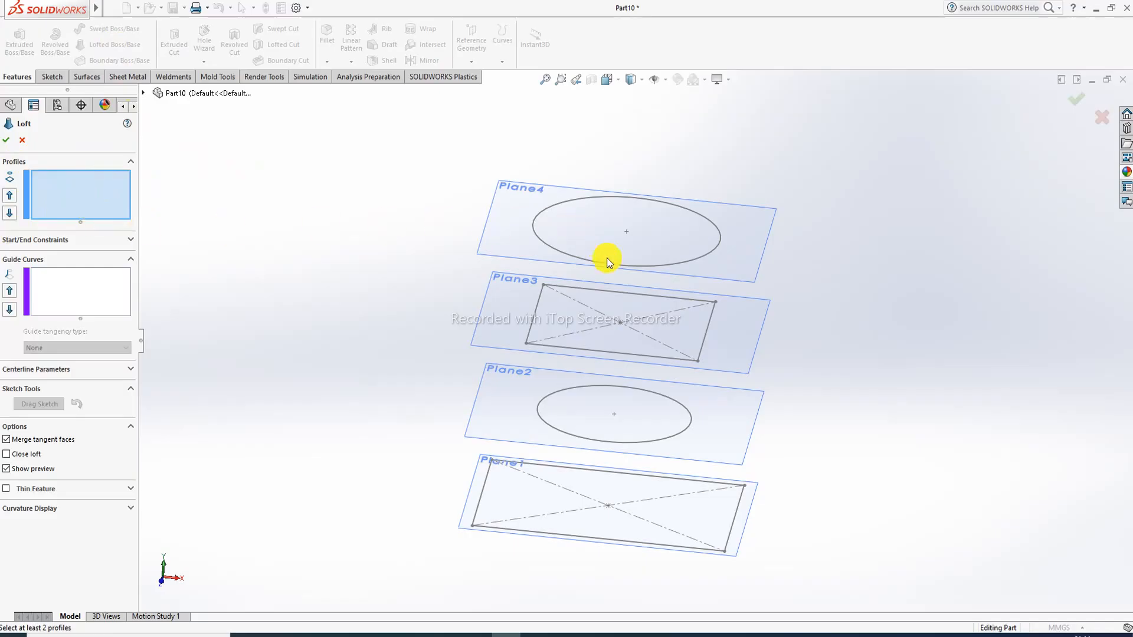
left_click(692, 261)
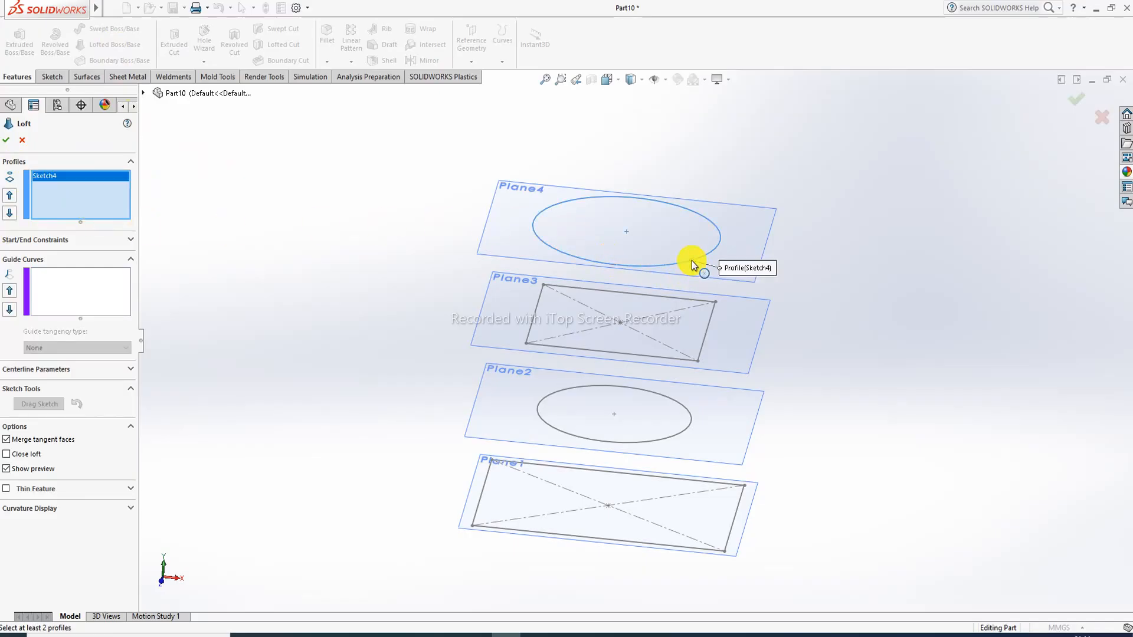
left_click(698, 361)
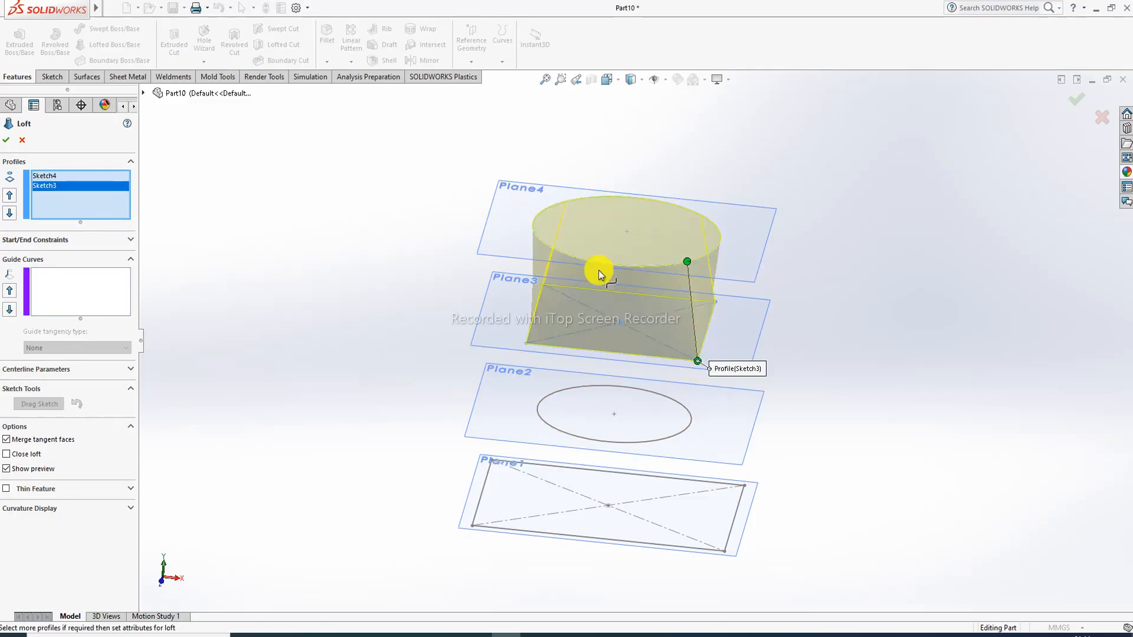
left_click(681, 432)
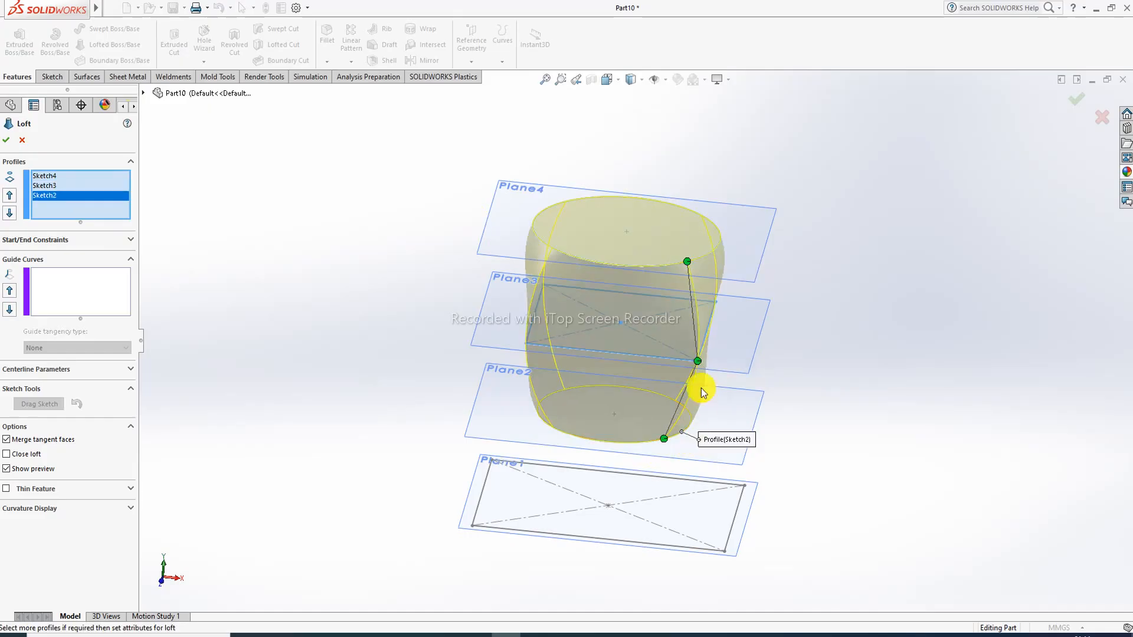
left_click(725, 553)
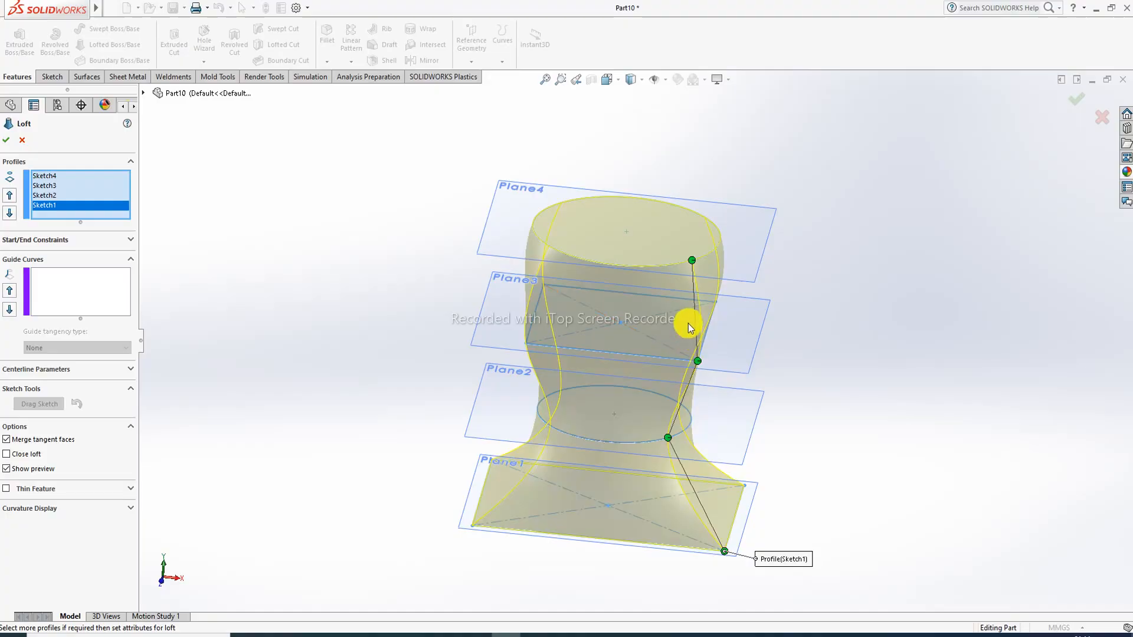
scroll(660, 323, "down", 3)
scroll(661, 323, "up", 3)
mouse_move(662, 362)
middle_mouse_down()
mouse_move(683, 268)
mouse_move(675, 321)
mouse_move(642, 336)
middle_mouse_up()
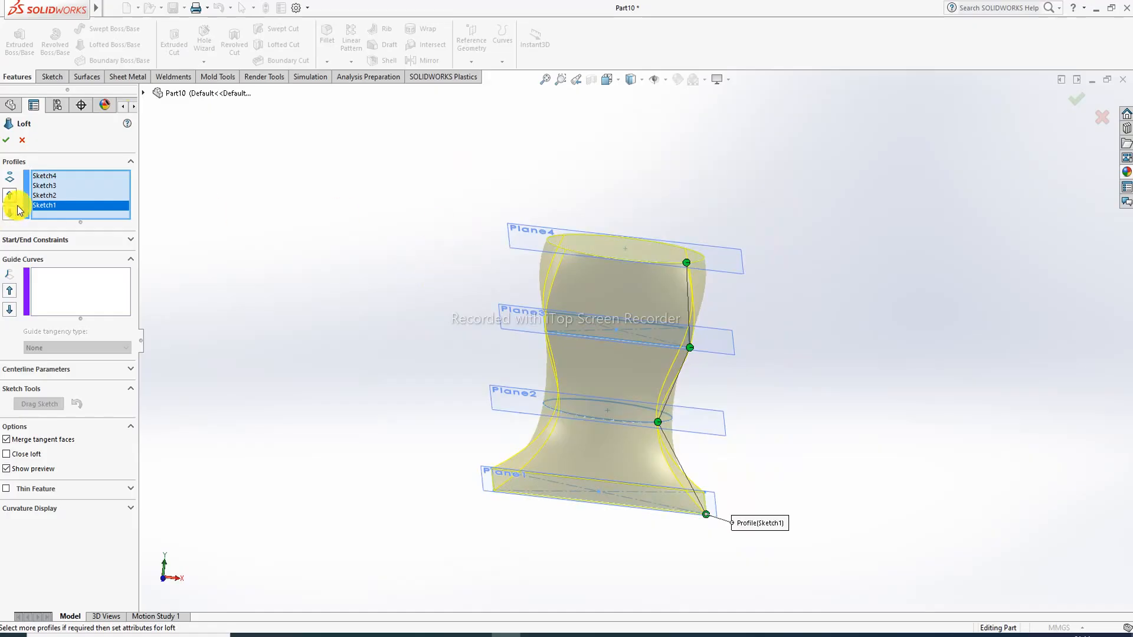
left_click(8, 145)
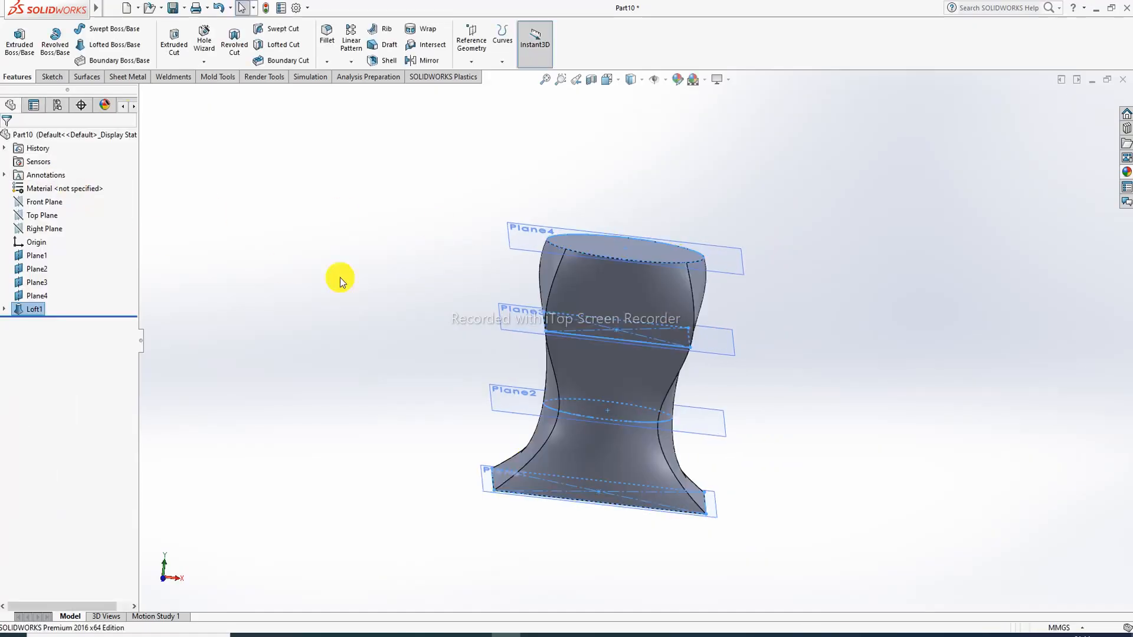
Apply the Plain White scene as the background of the lofted part.
middle_click_drag(585, 351, 617, 348)
scroll(617, 348, "down", 2)
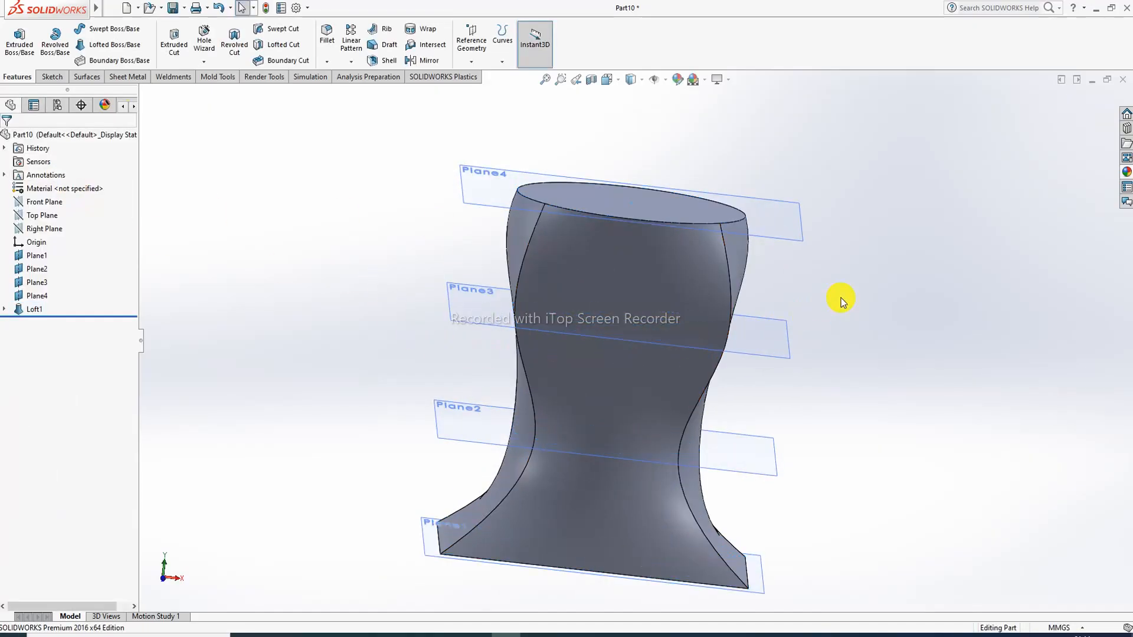
middle_click_drag(688, 374, 614, 379)
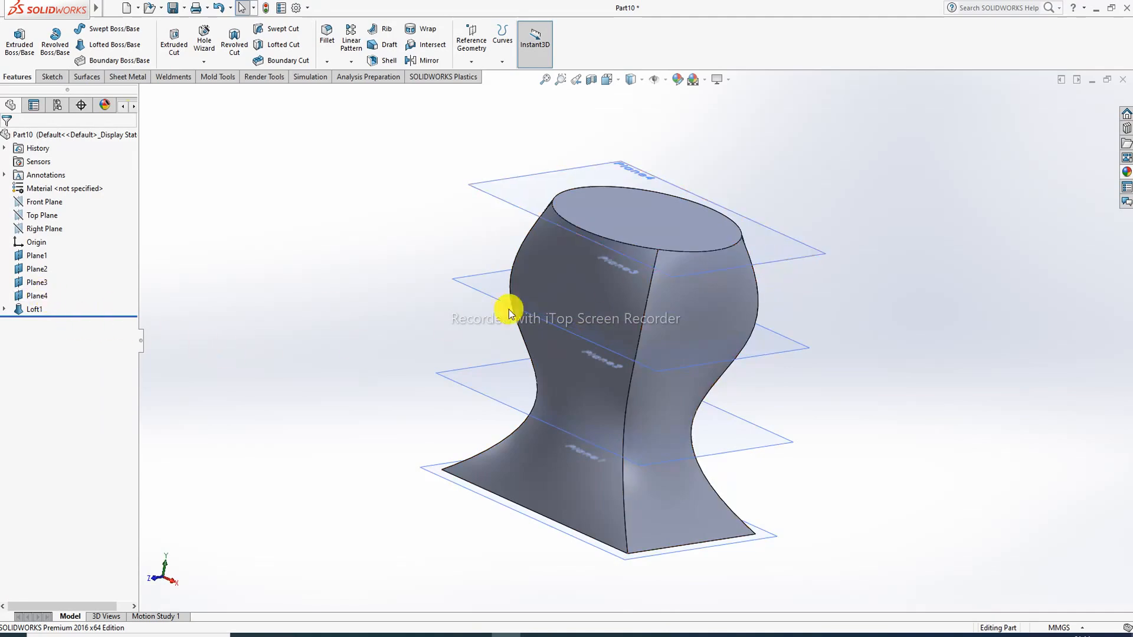
left_click(706, 80)
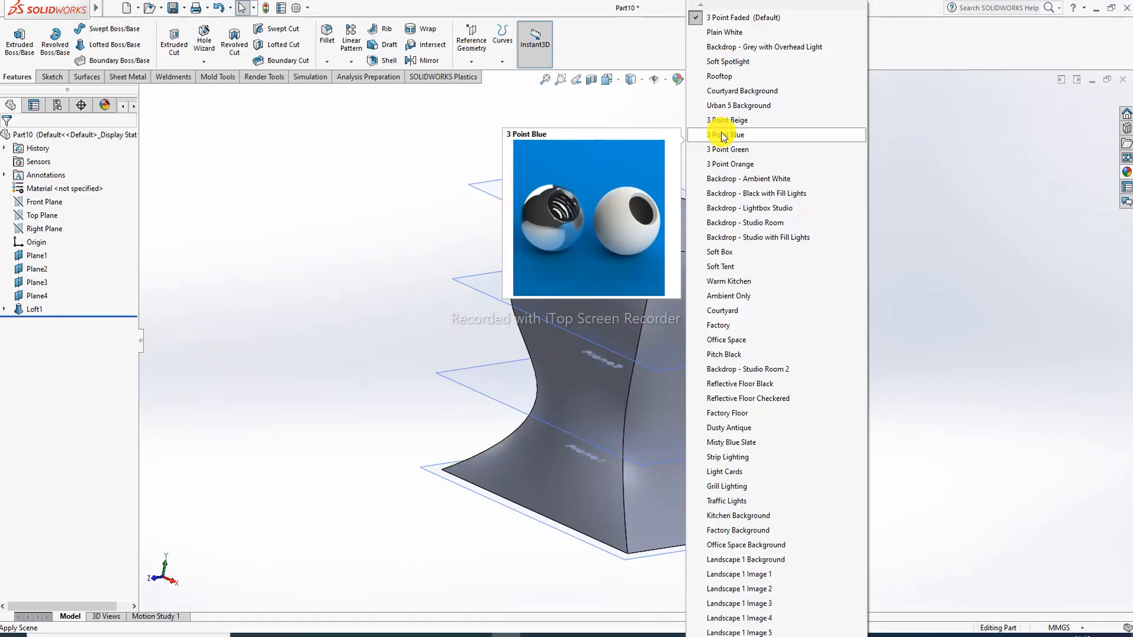
left_click(723, 35)
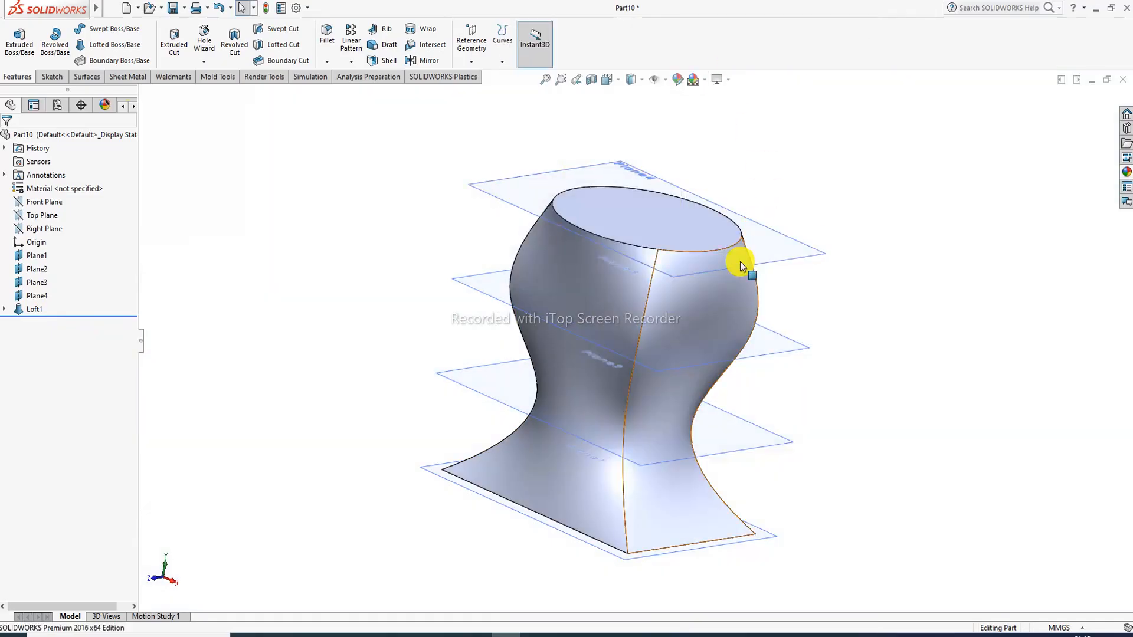
Turn on the Cartoon display effect for the model and accept the rendering notice.
left_click(728, 79)
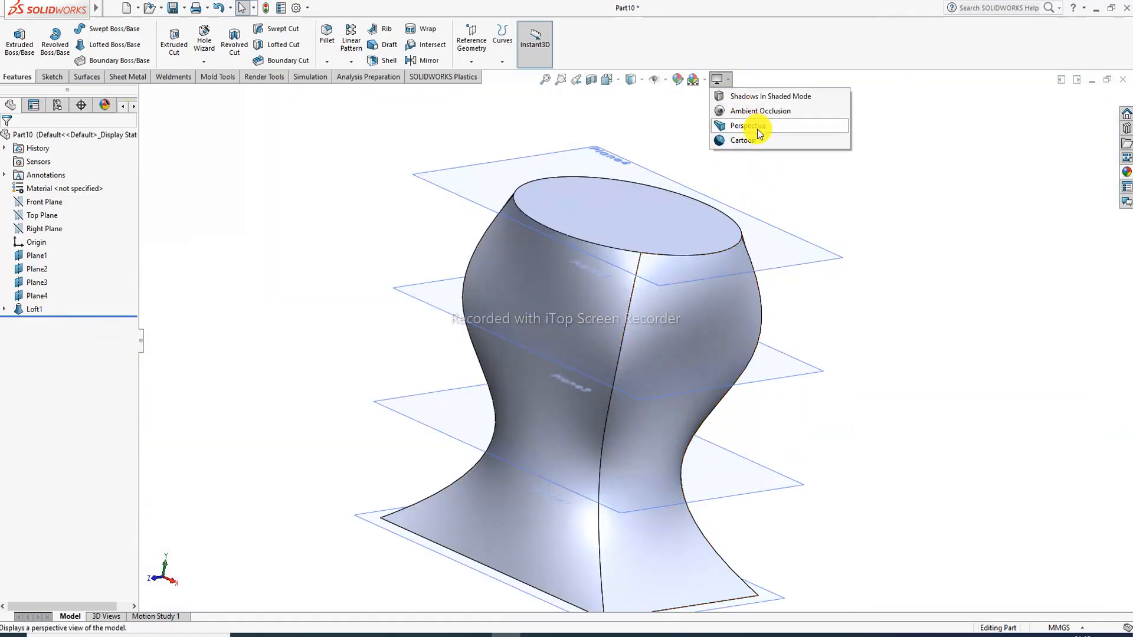
left_click(744, 141)
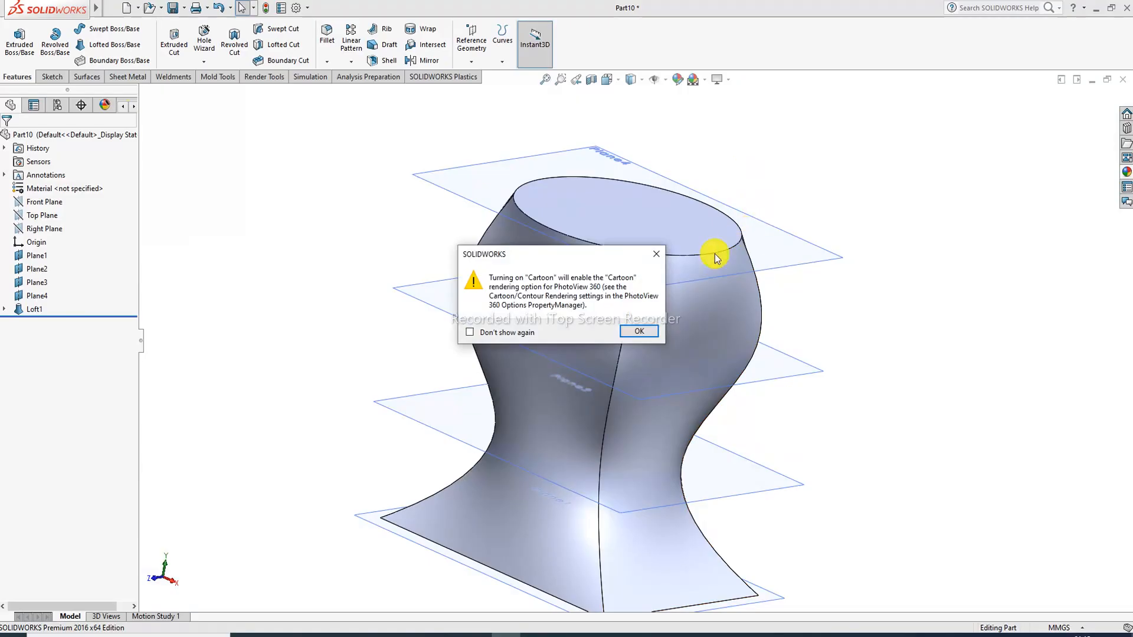
left_click(637, 331)
Open the whole part's color appearance and apply the pure blue standard swatch, RGB 0, 0, 255.
mouse_move(648, 349)
middle_mouse_down()
mouse_move(683, 424)
mouse_move(662, 361)
middle_mouse_up()
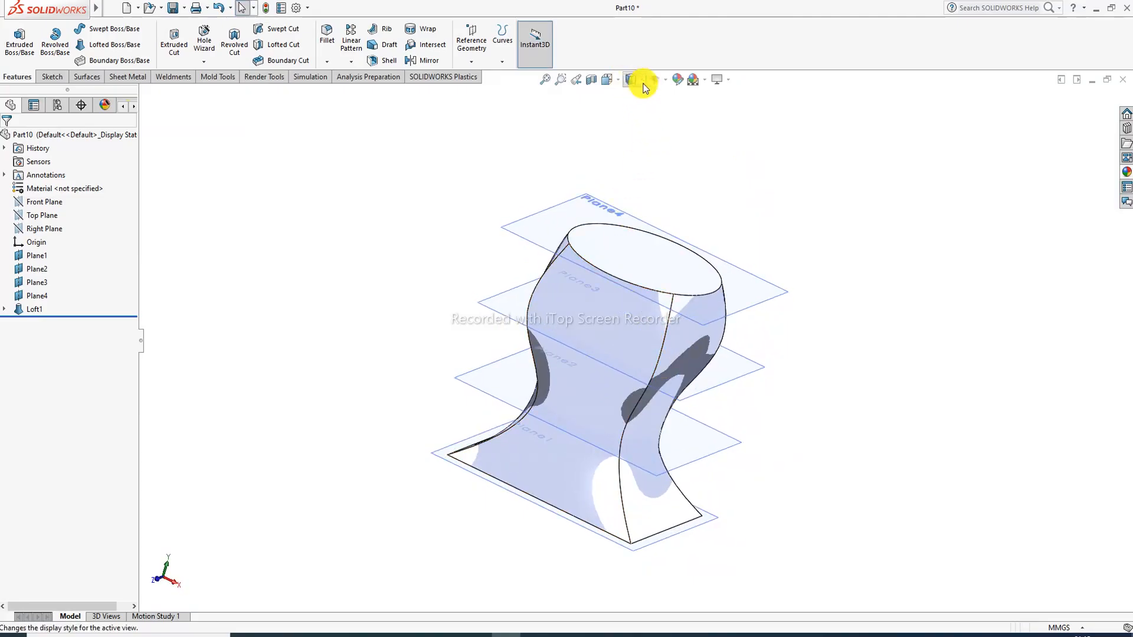
left_click(677, 81)
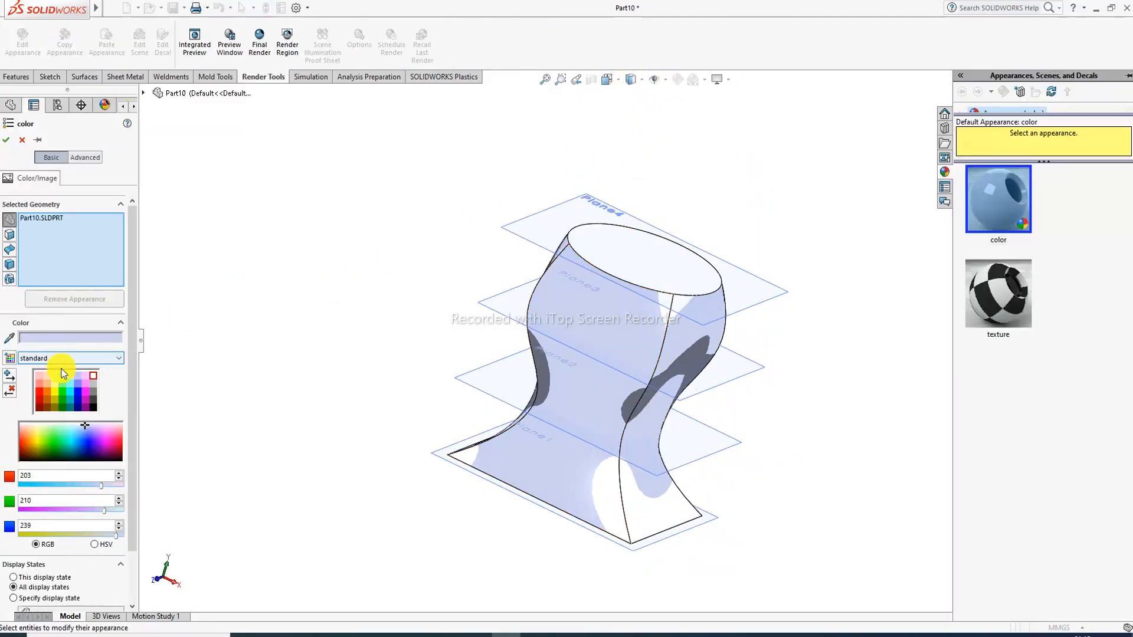
left_click(77, 391)
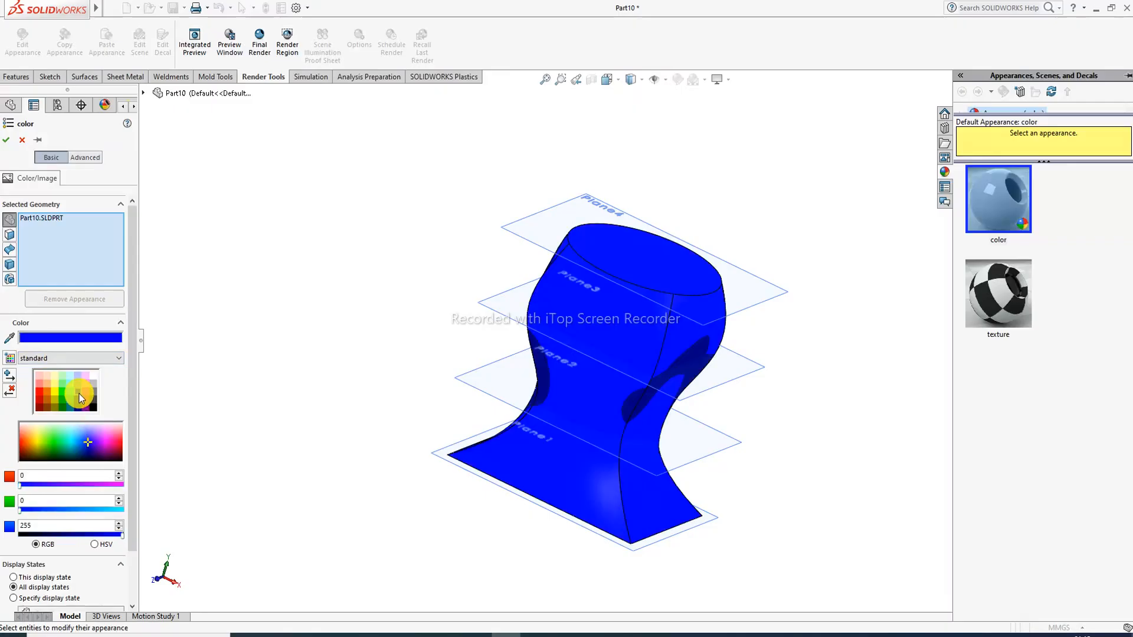
Try other color mixes for the part with green at 118, red at 149 and a reduced blue component.
left_click(96, 511)
left_click(70, 511)
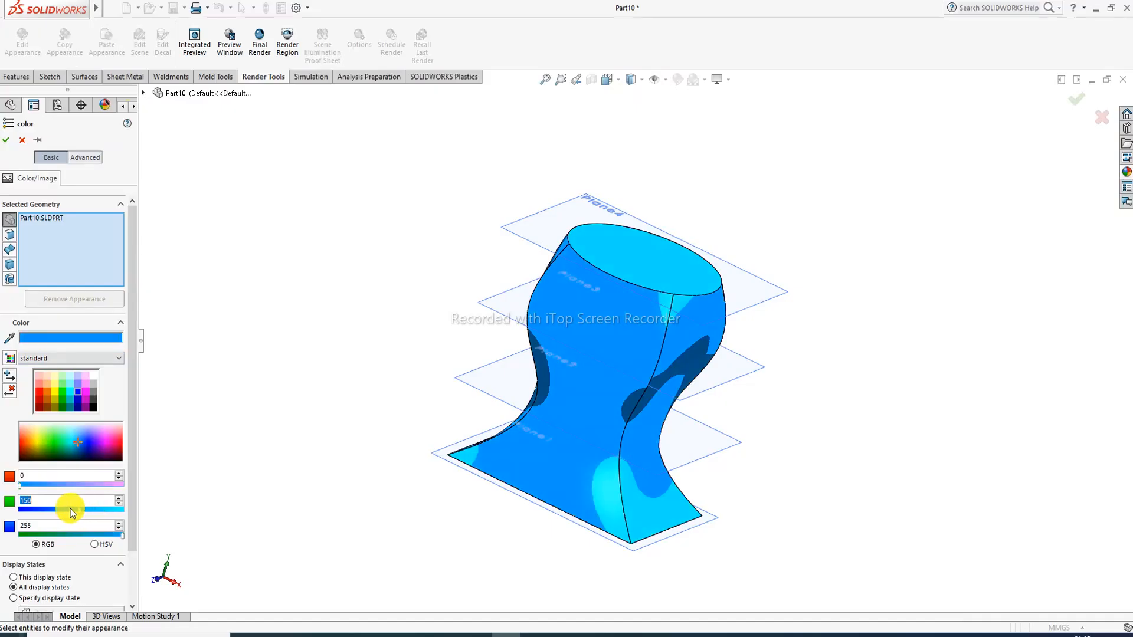
left_click(66, 512)
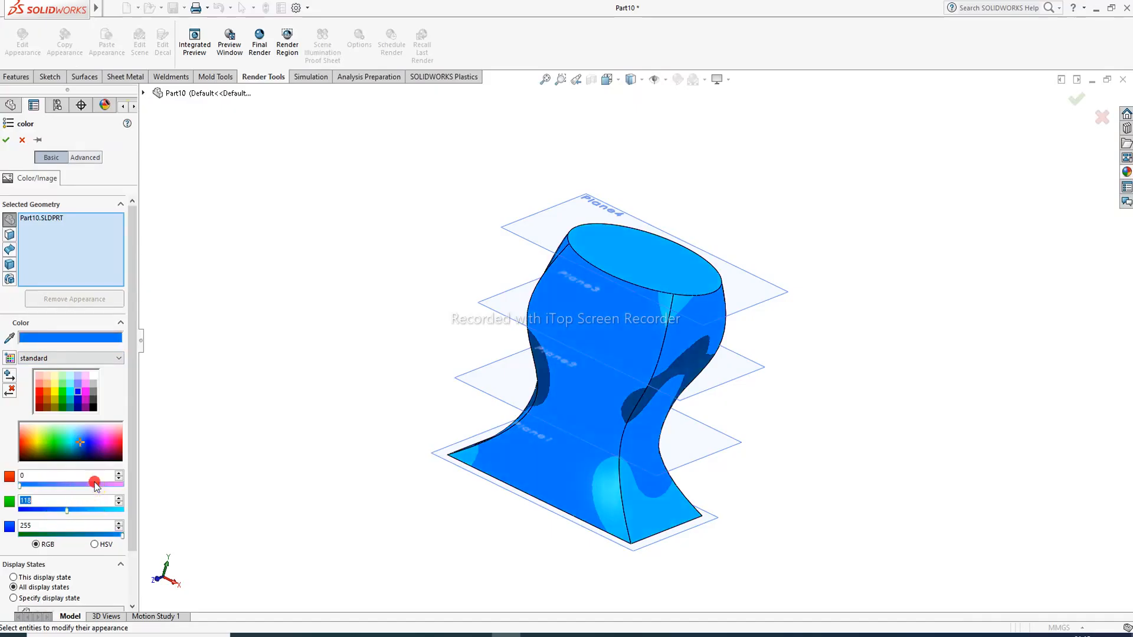
left_click(112, 484)
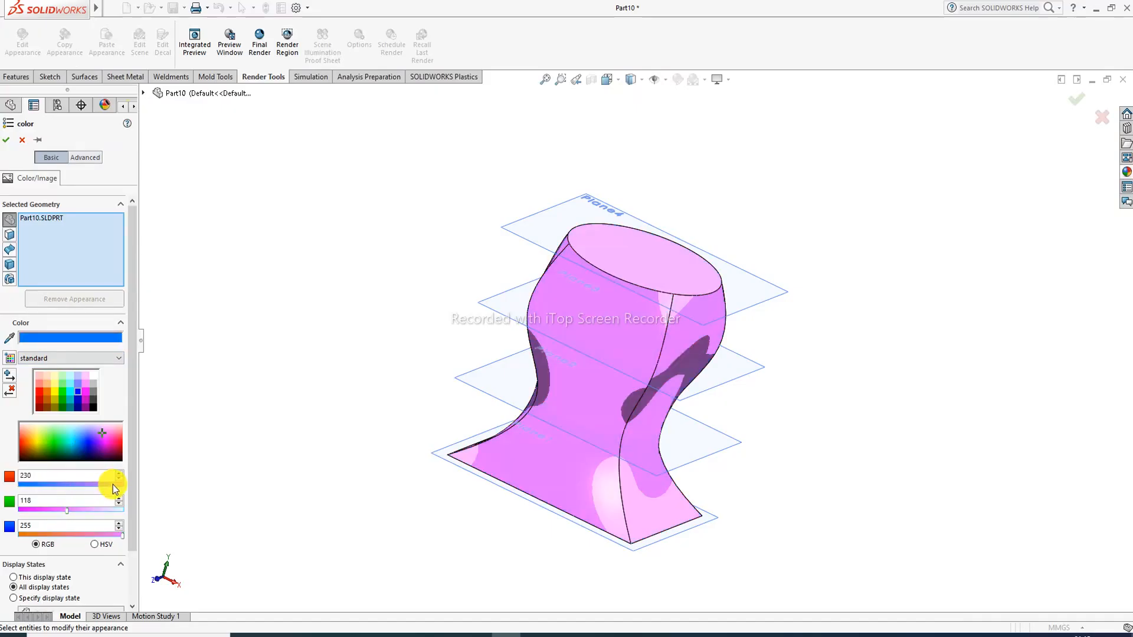
left_click(81, 483)
left_click(59, 534)
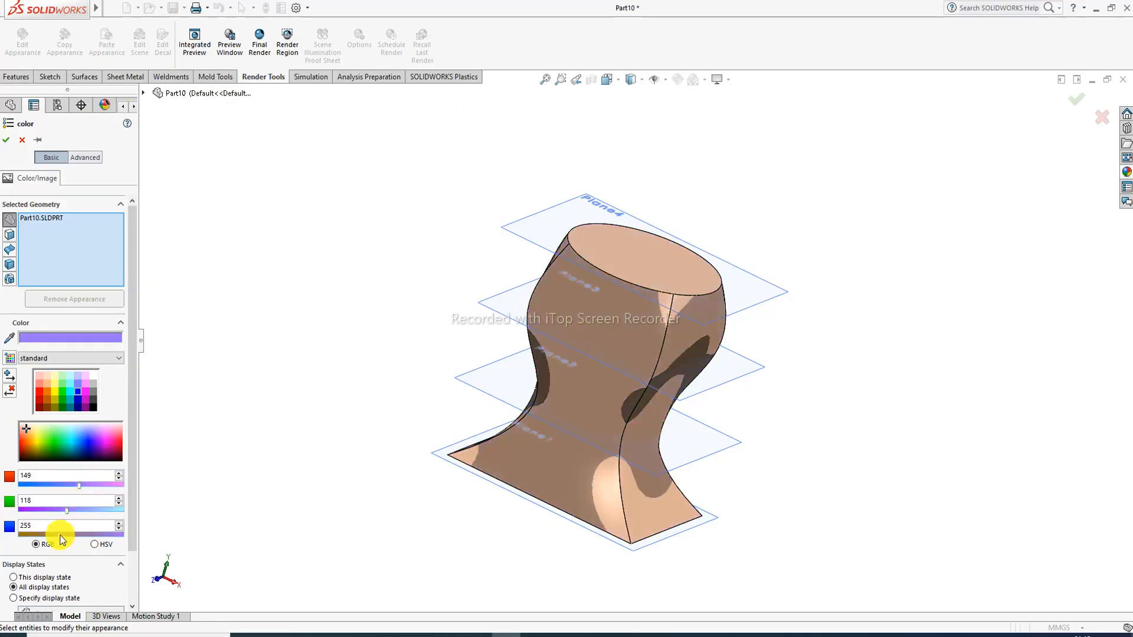
Pick a violet-blue from the color spectrum, adjust it to RGB 55, 15, 208 and accept the part's appearance.
left_click(94, 441)
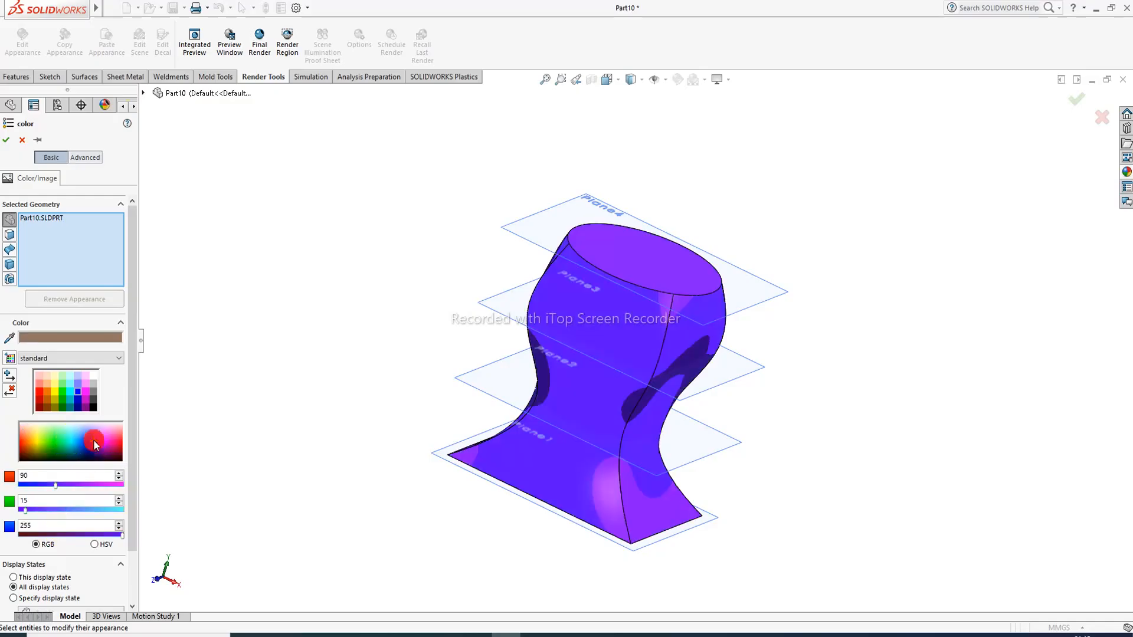
scroll(531, 413, "down", 4)
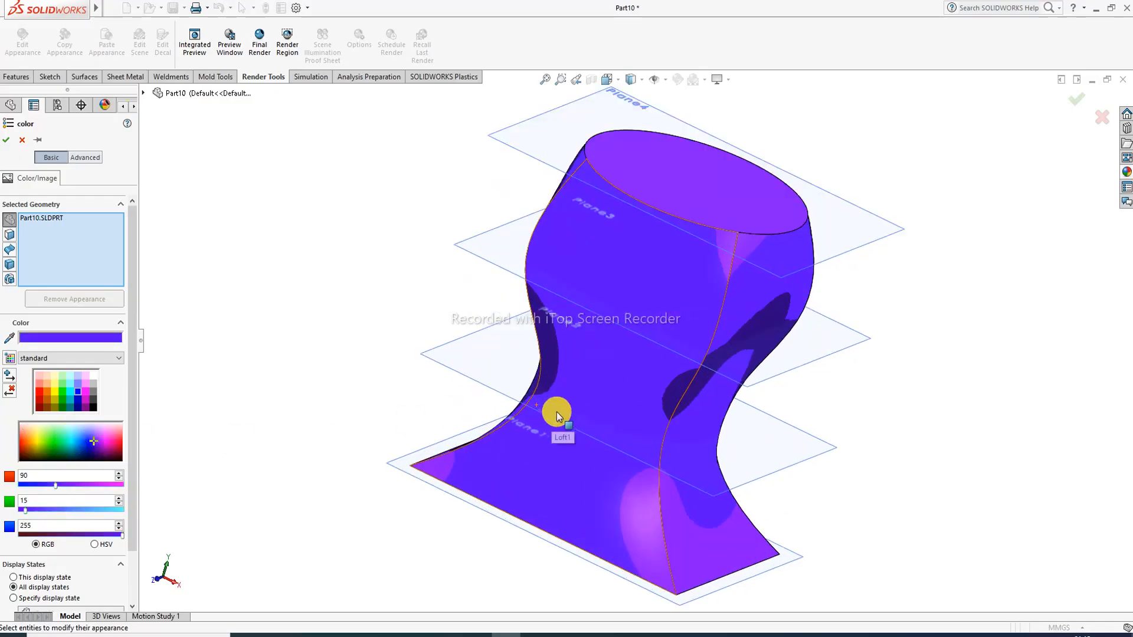
middle_click_drag(607, 397, 600, 359)
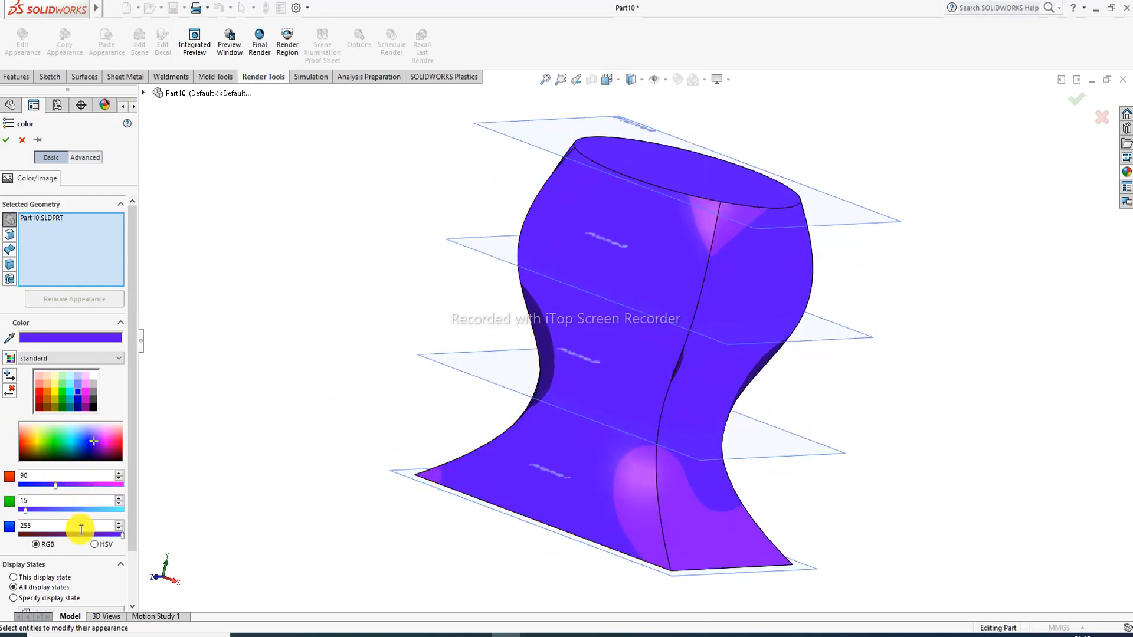
left_click(103, 534)
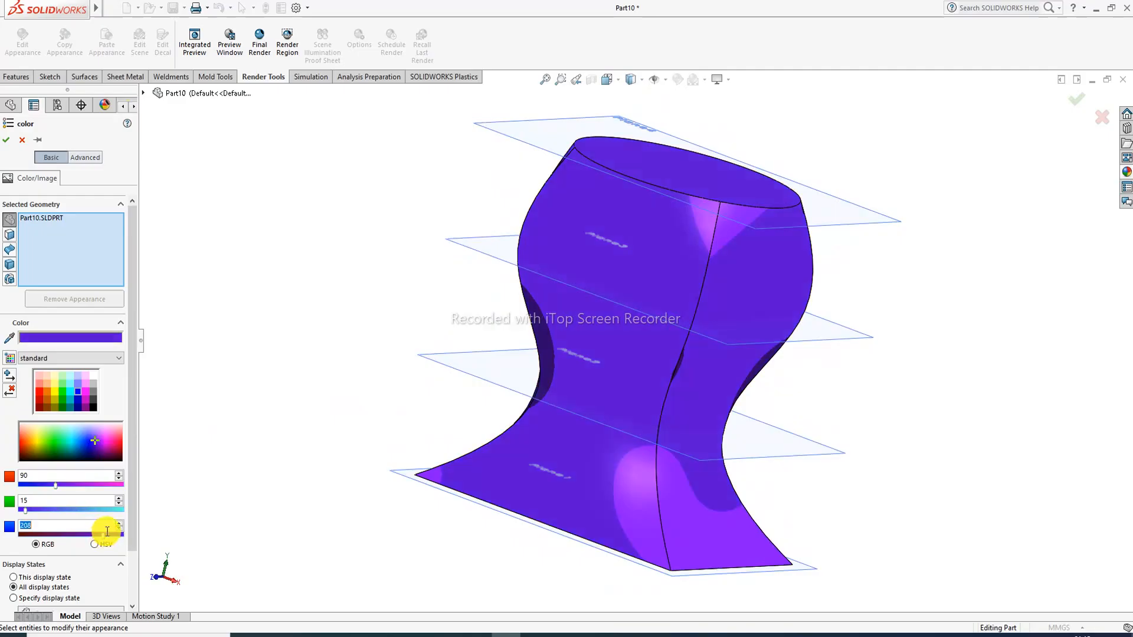
left_click_drag(56, 485, 42, 485)
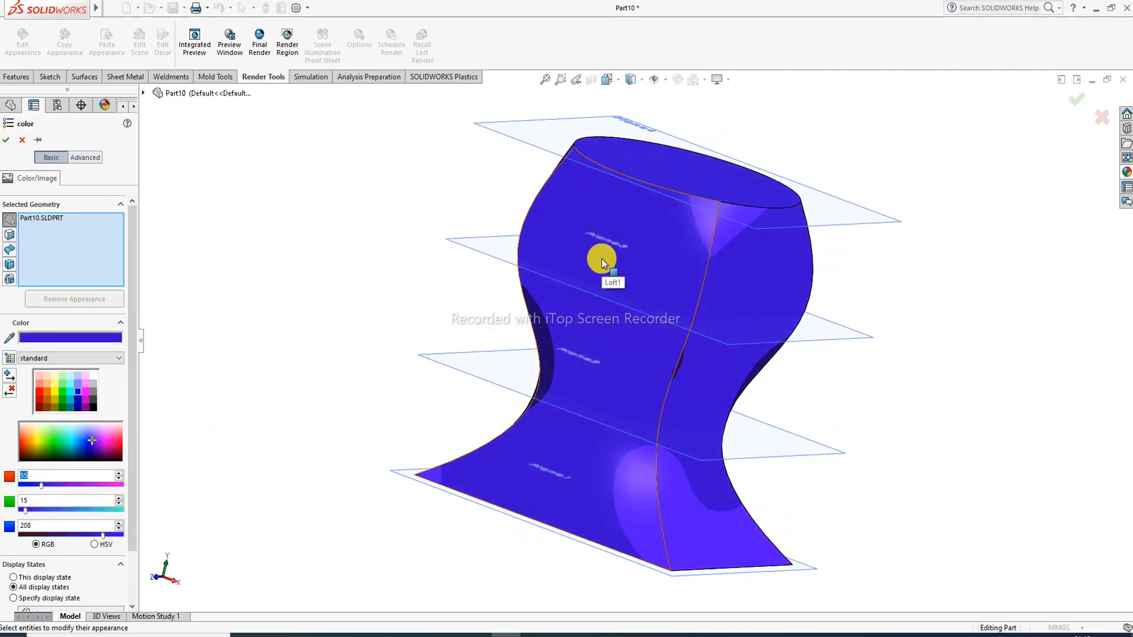
middle_click_drag(601, 259, 607, 319)
scroll(862, 212, "up", 1)
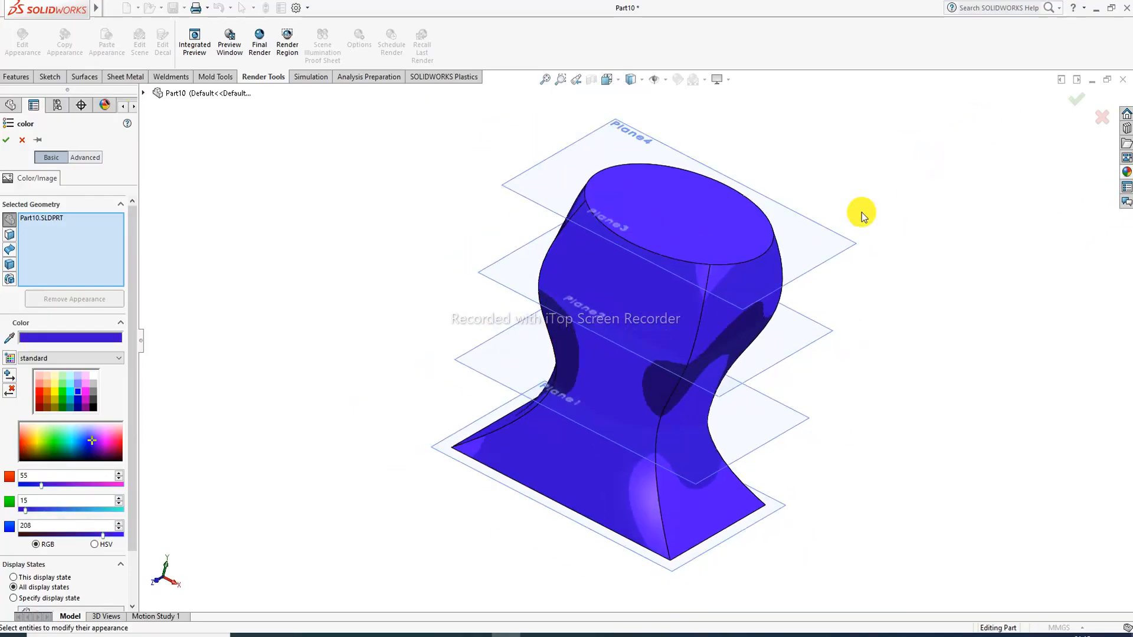
left_click(835, 255)
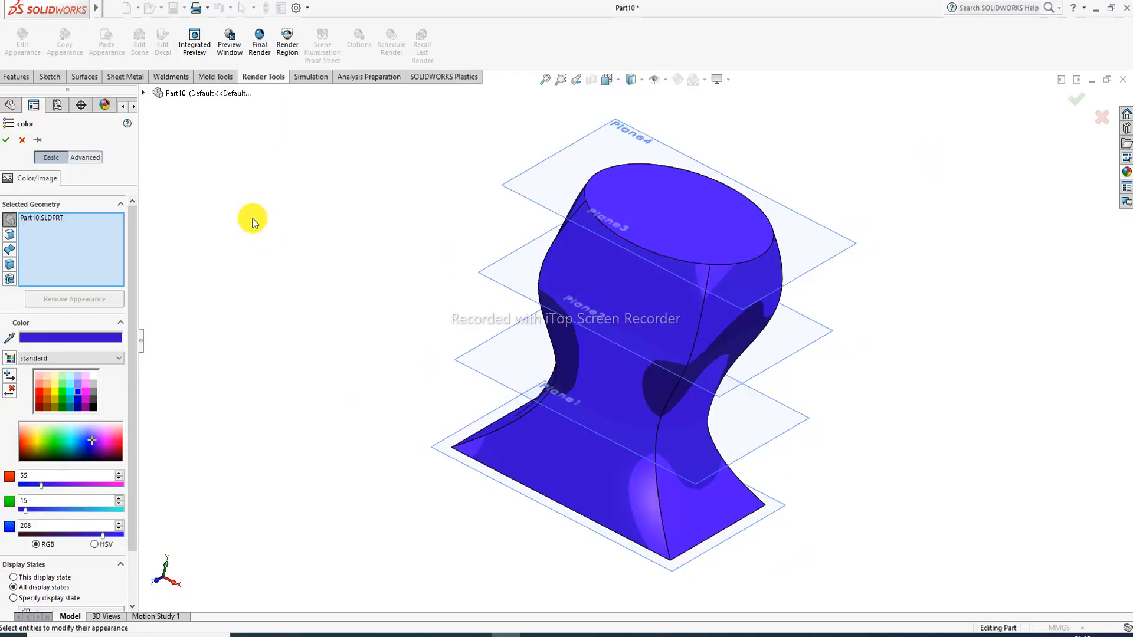
left_click(11, 140)
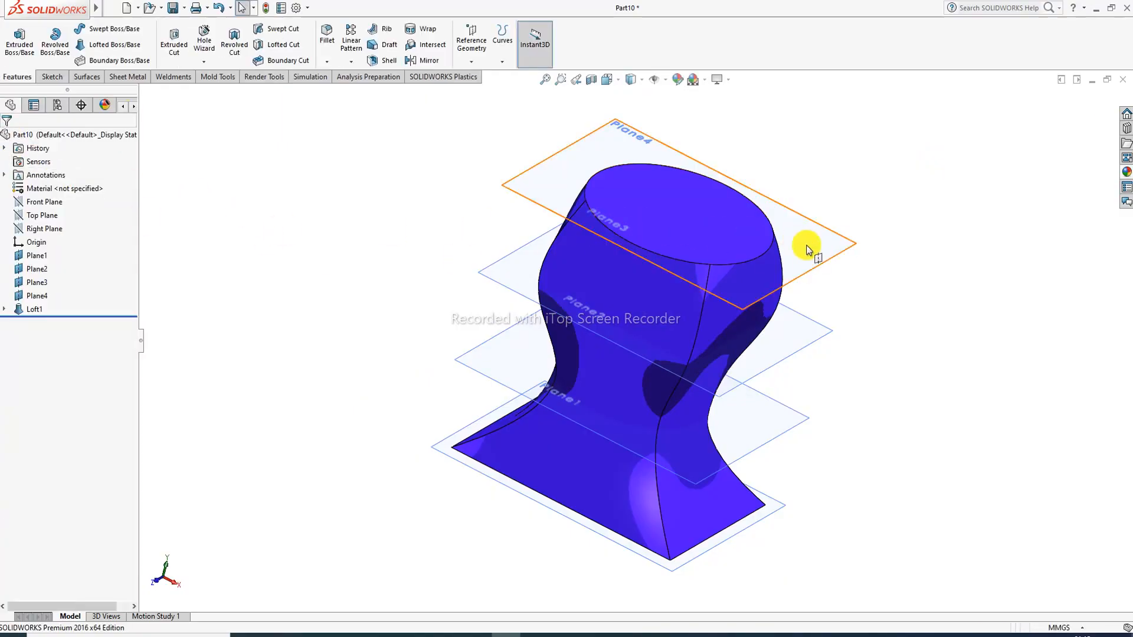
Hide the four reference planes, Plane4 down to Plane1, so only the lofted body is displayed.
left_click(817, 256)
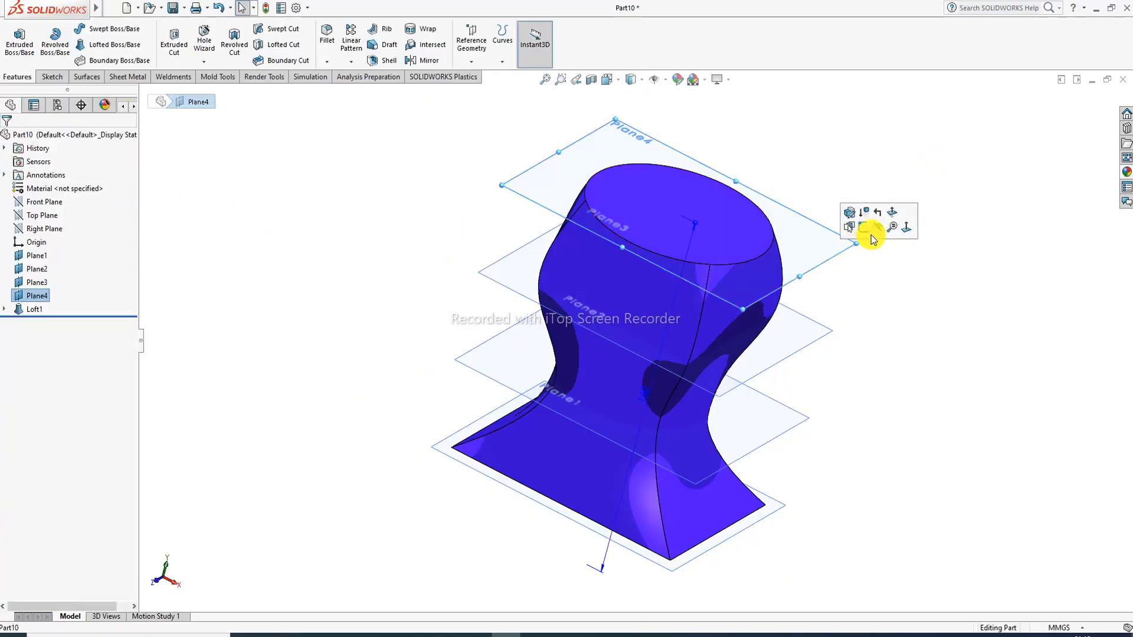
left_click(879, 231)
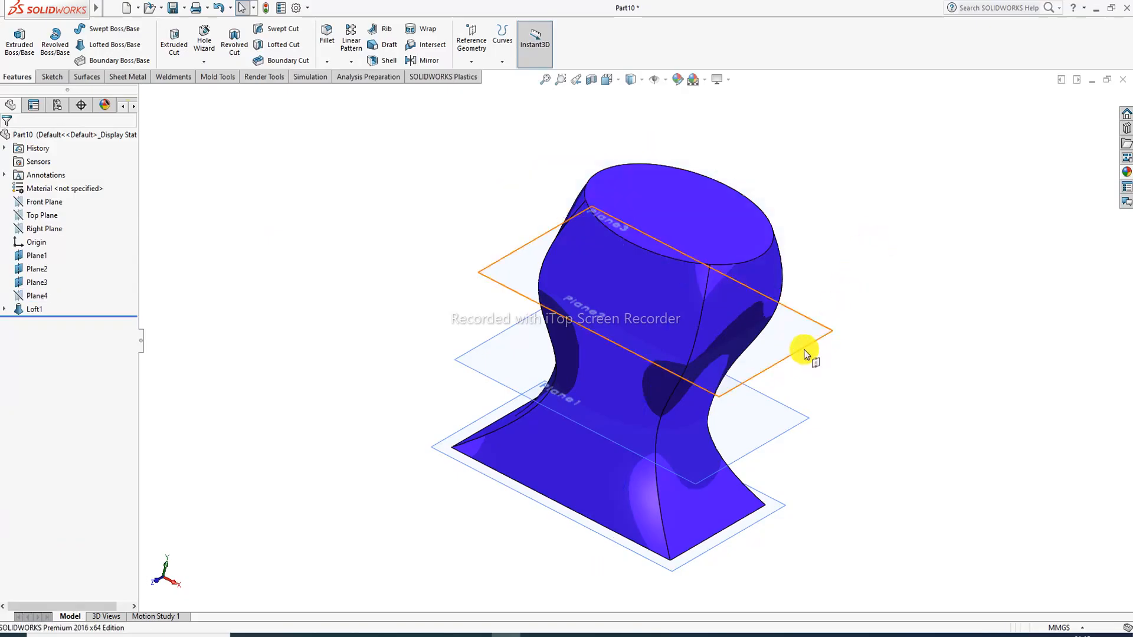
left_click(803, 349)
left_click(866, 315)
left_click(797, 426)
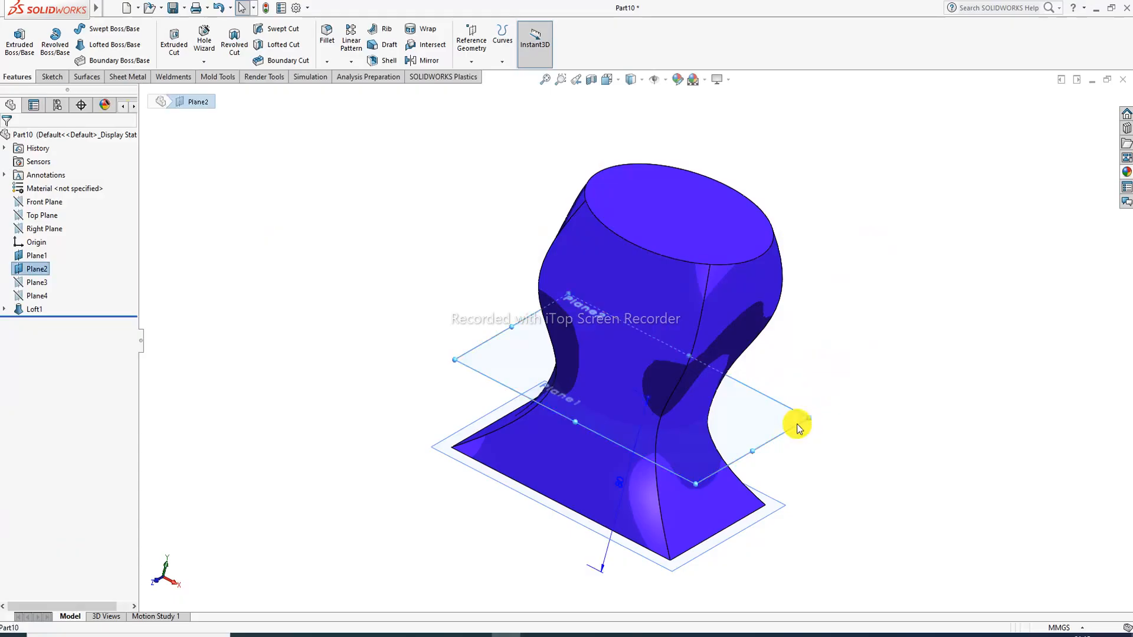
left_click(857, 394)
left_click(780, 511)
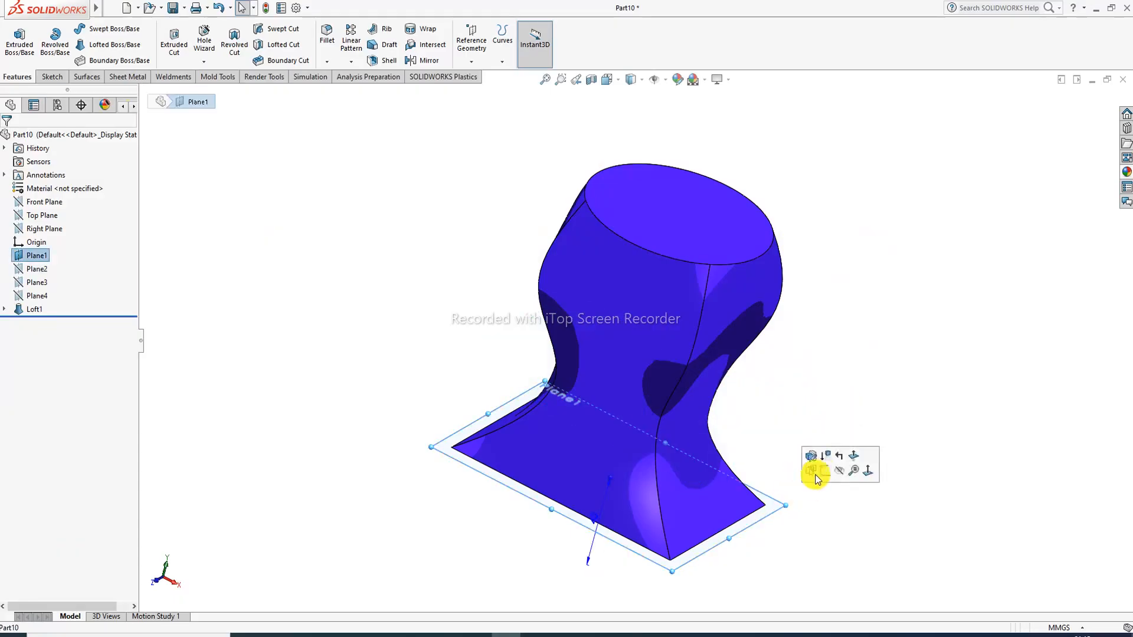
left_click(841, 474)
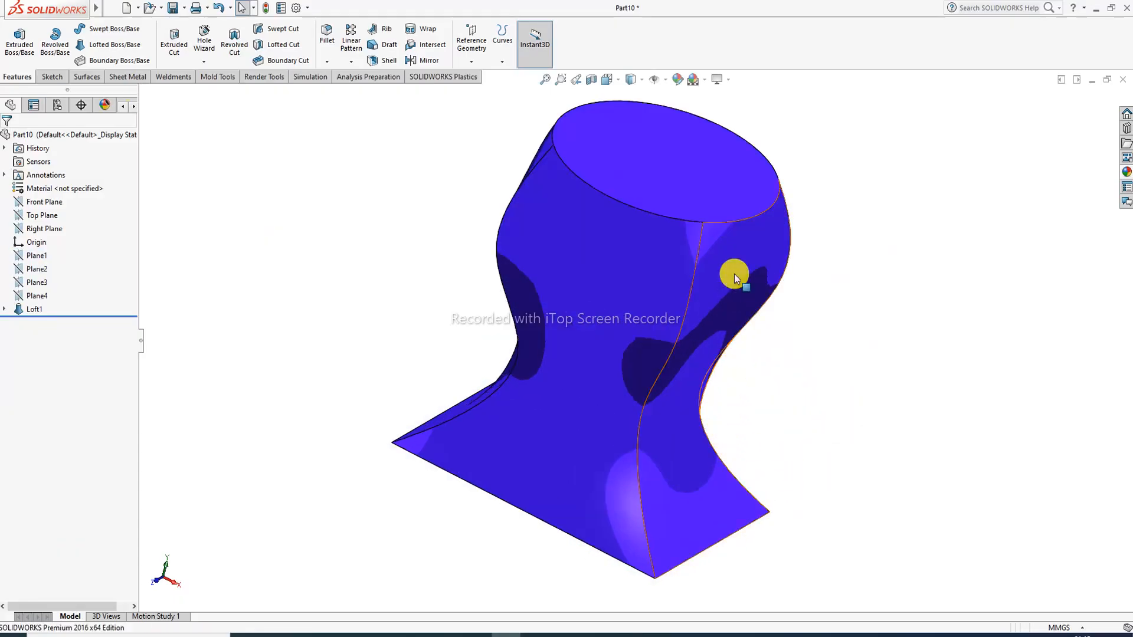
Examine the lofted solid's shape from the front view and from several angles around its circular end face.
middle_click_drag(733, 273, 673, 212)
scroll(627, 416, "down", 1)
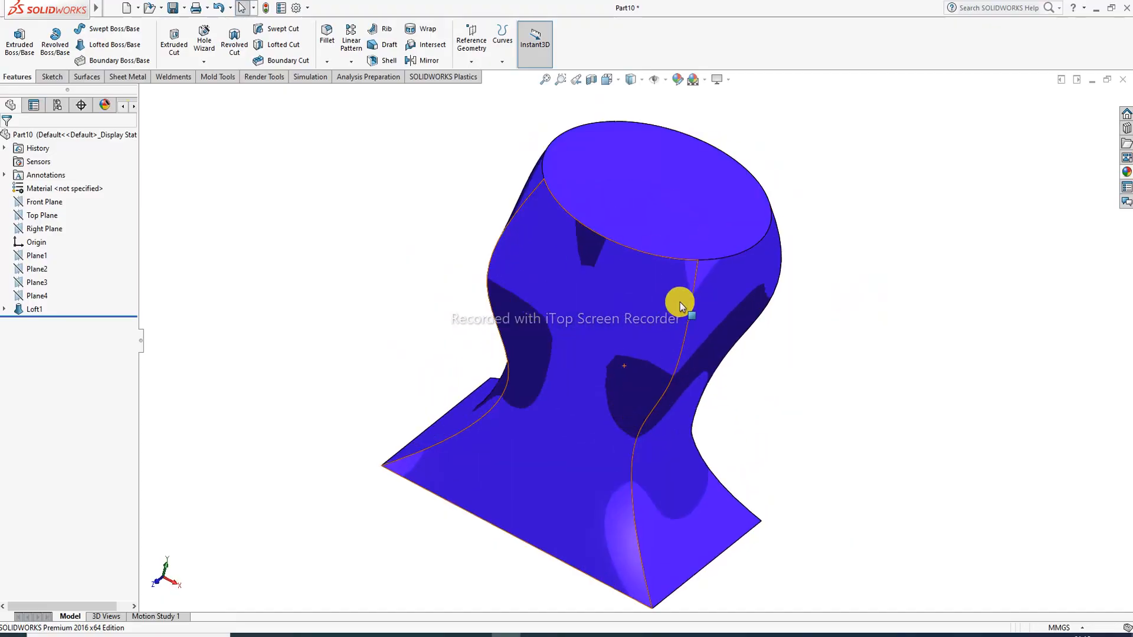
scroll(680, 303, "up", 1)
scroll(680, 302, "down", 1)
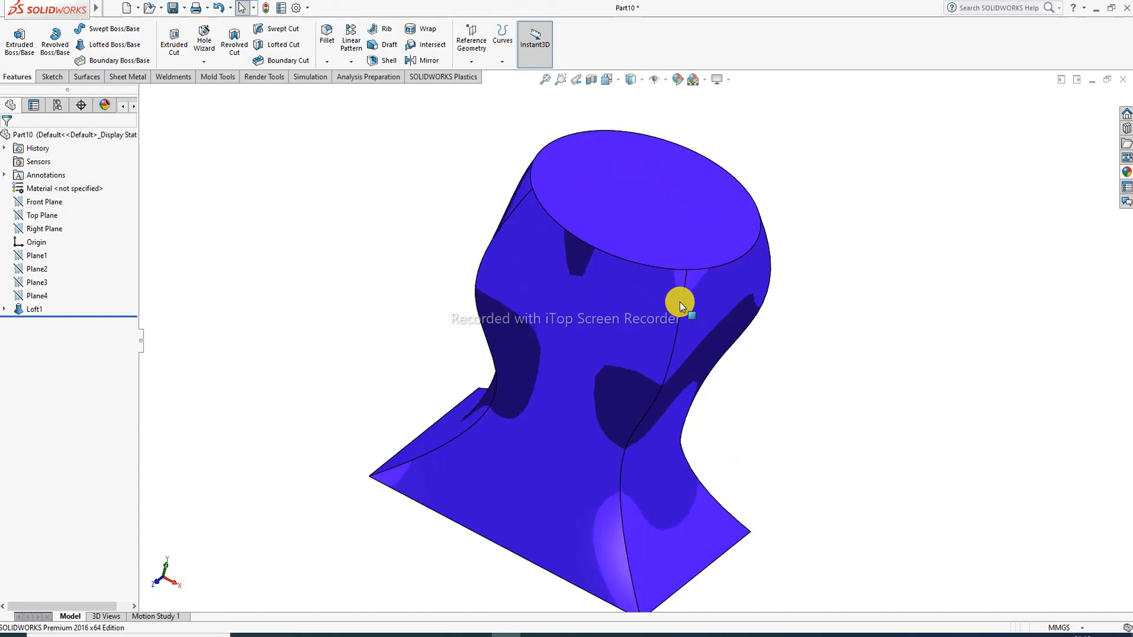
middle_click_drag(683, 301, 702, 299)
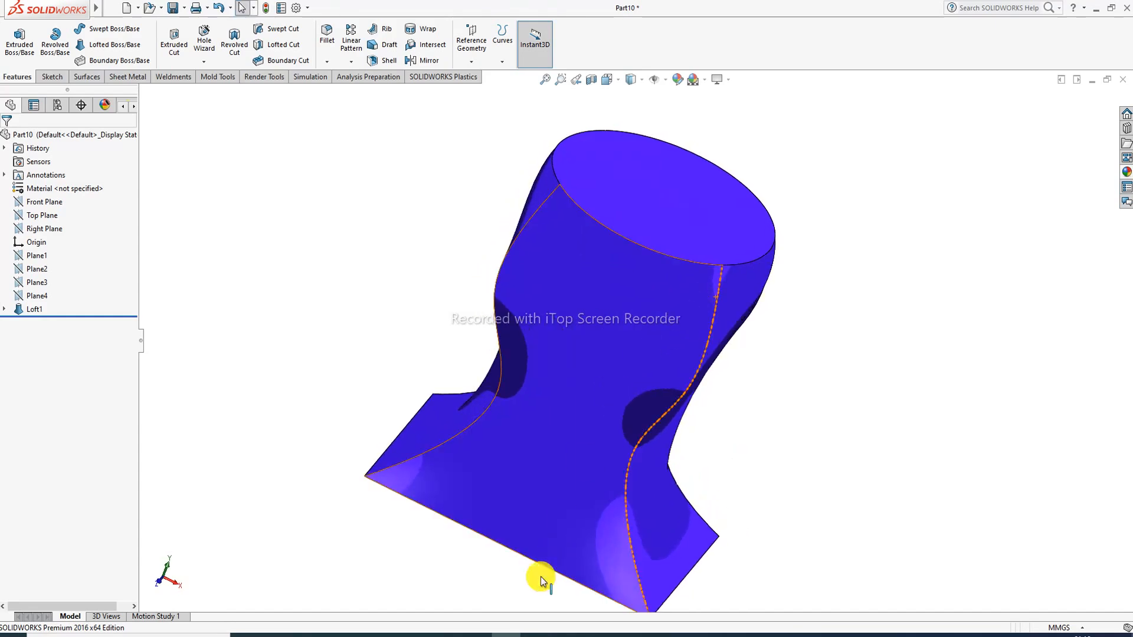
left_click(618, 79)
left_click(664, 153)
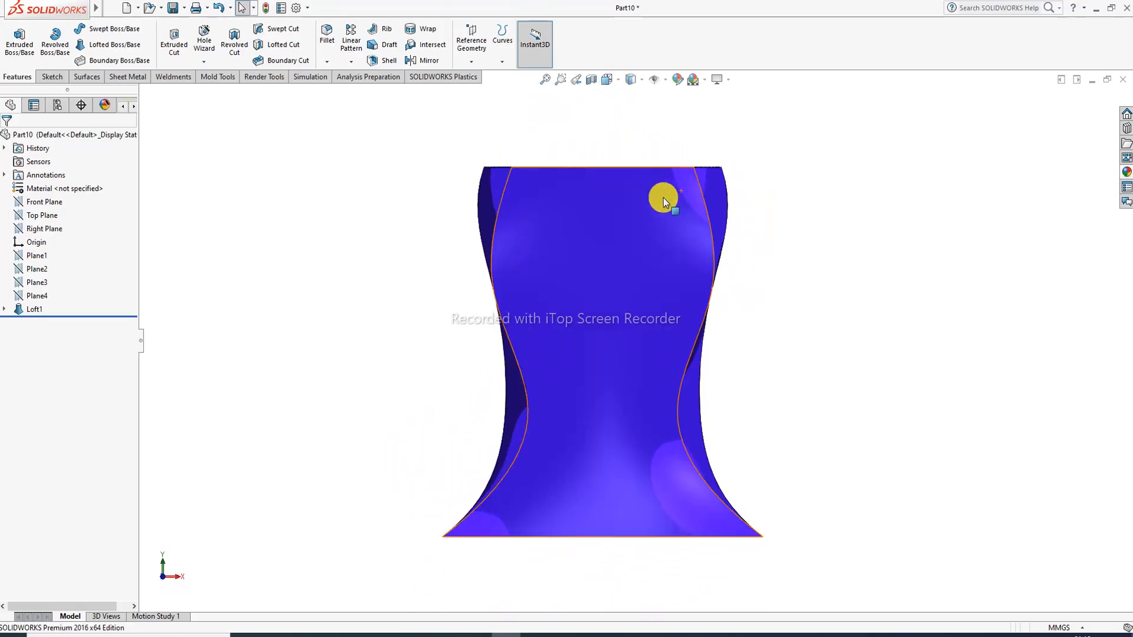
middle_click_drag(662, 197, 681, 299)
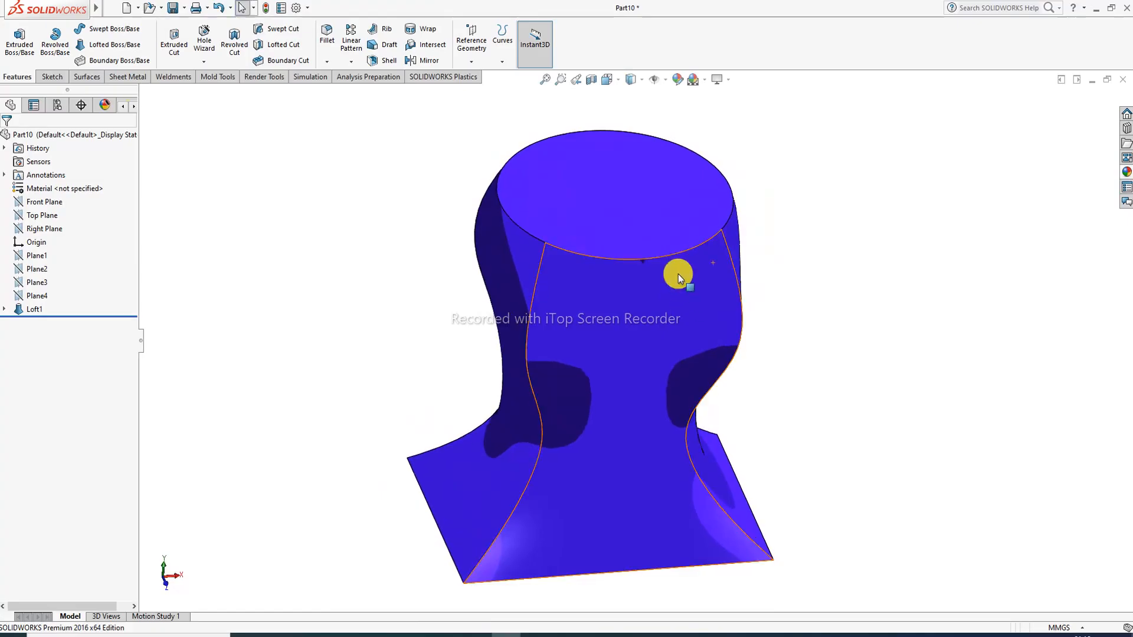
middle_click_drag(667, 229, 645, 200)
scroll(644, 198, "down", 2)
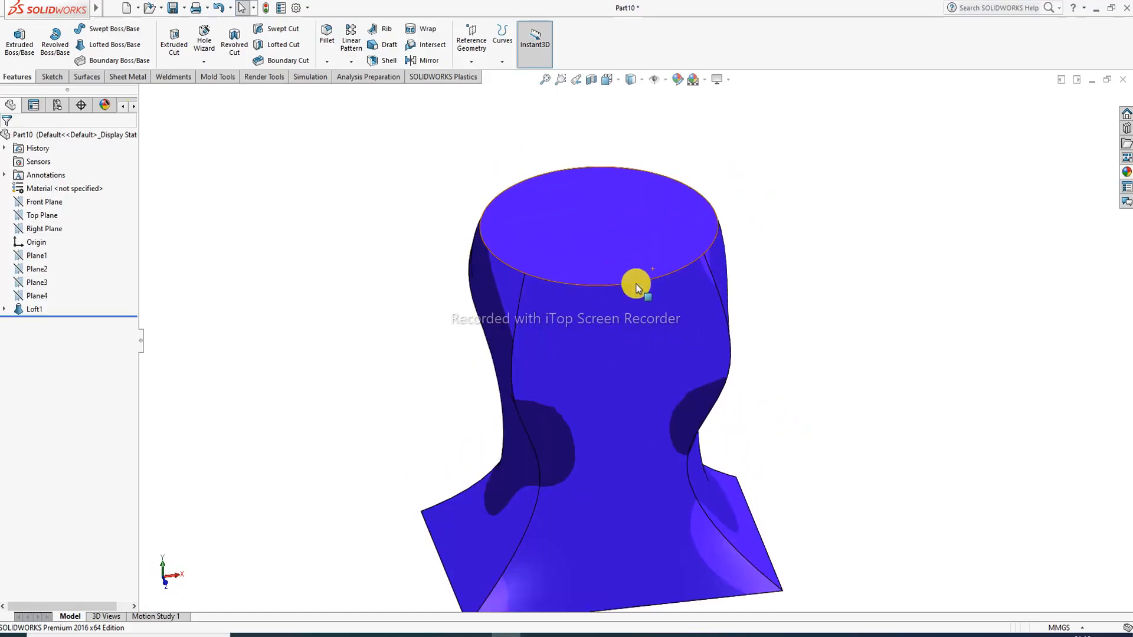
scroll(617, 461, "up", 1)
scroll(616, 461, "down", 1)
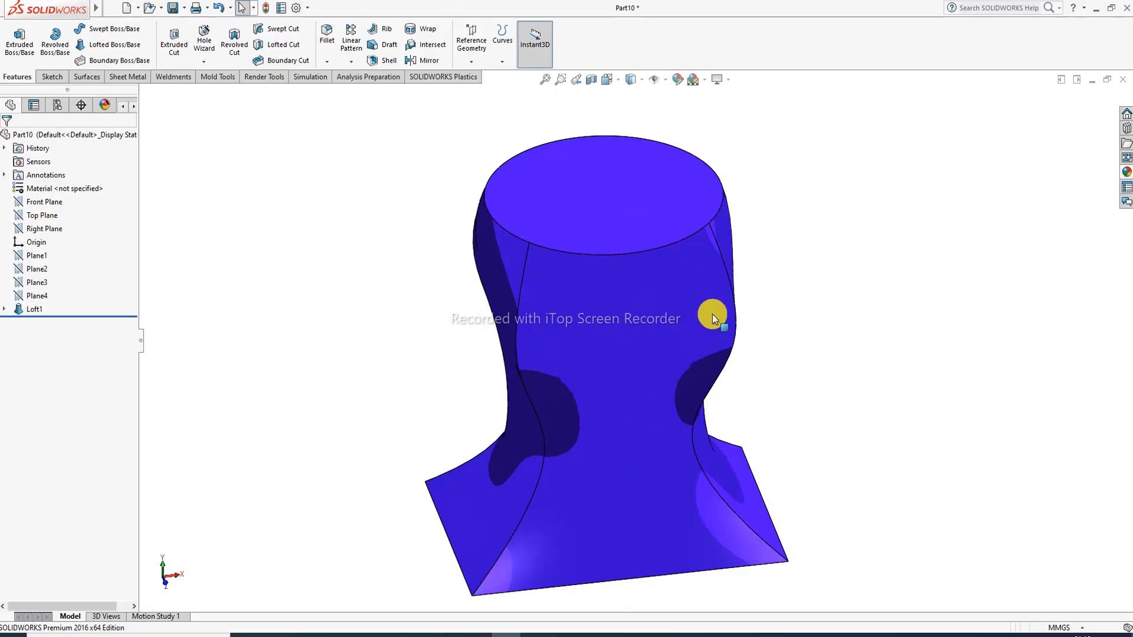
mouse_move(772, 289)
middle_mouse_down()
mouse_move(759, 295)
mouse_move(827, 261)
mouse_move(816, 247)
mouse_move(761, 285)
middle_mouse_up()
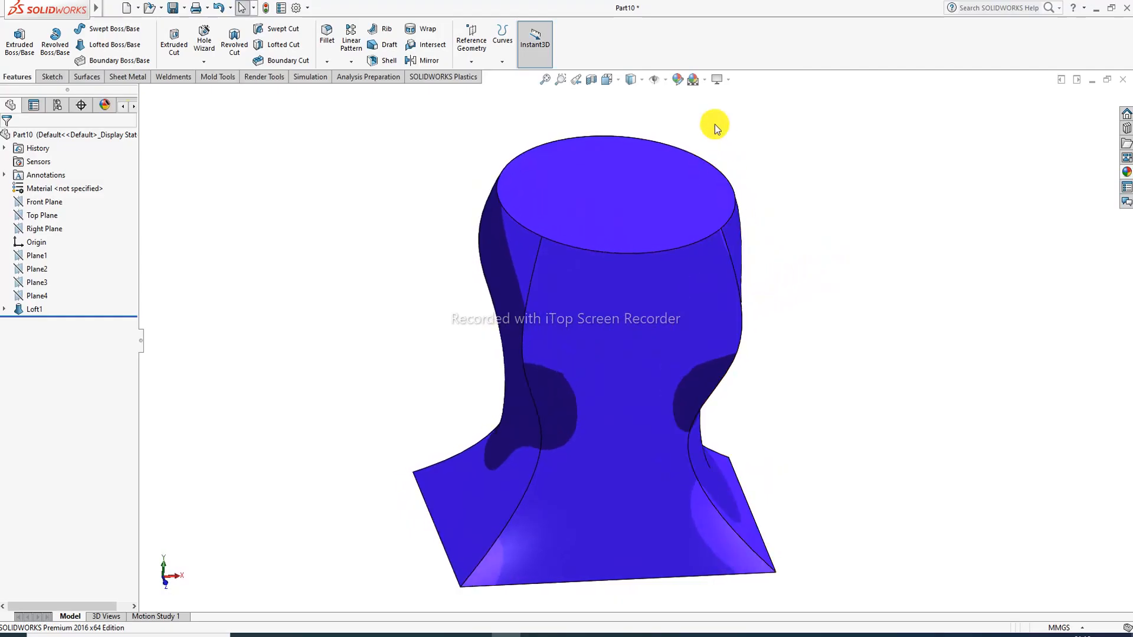
Turn off the Cartoon display effect for the lofted model.
left_click(731, 80)
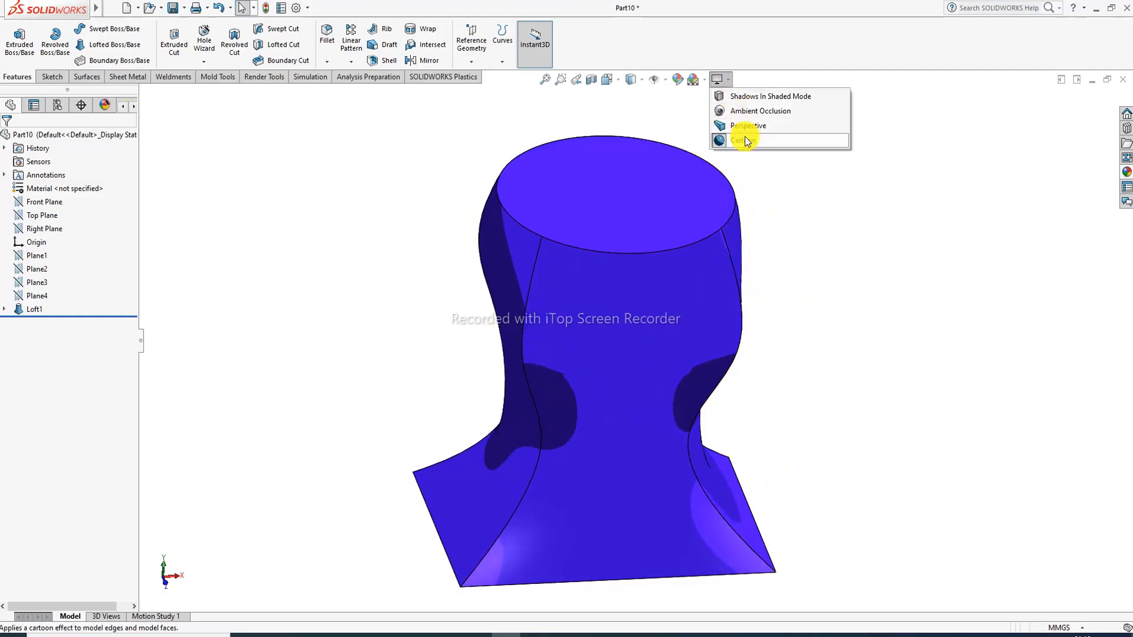
left_click(746, 141)
scroll(630, 411, "down", 1)
scroll(638, 390, "up", 2)
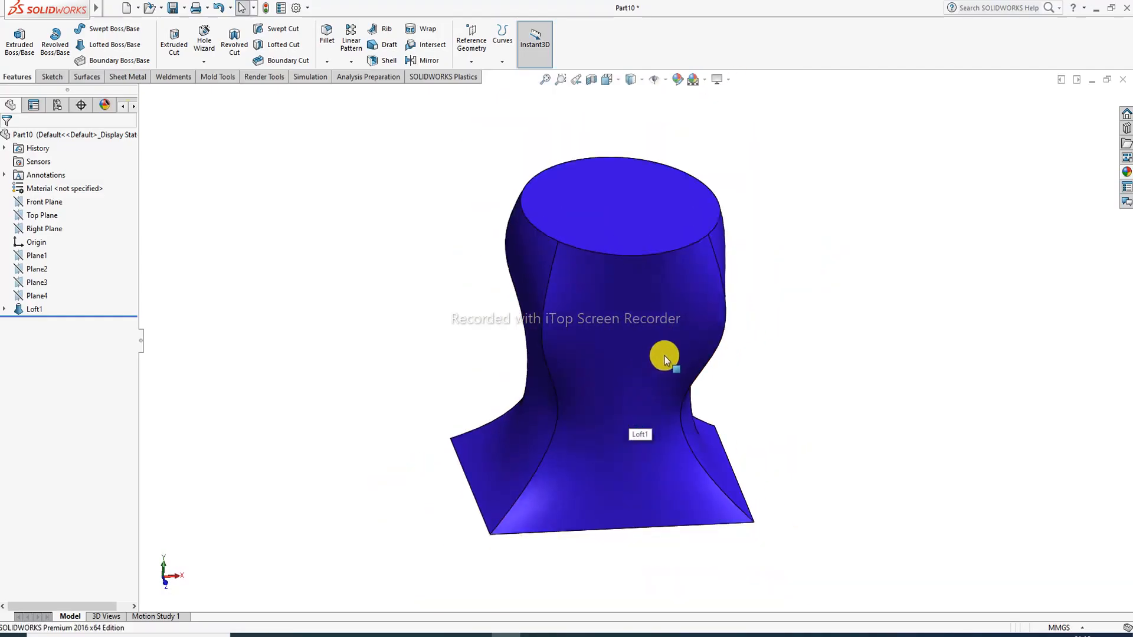
mouse_move(665, 355)
middle_mouse_down()
mouse_move(642, 276)
mouse_move(640, 331)
mouse_move(653, 354)
middle_mouse_up()
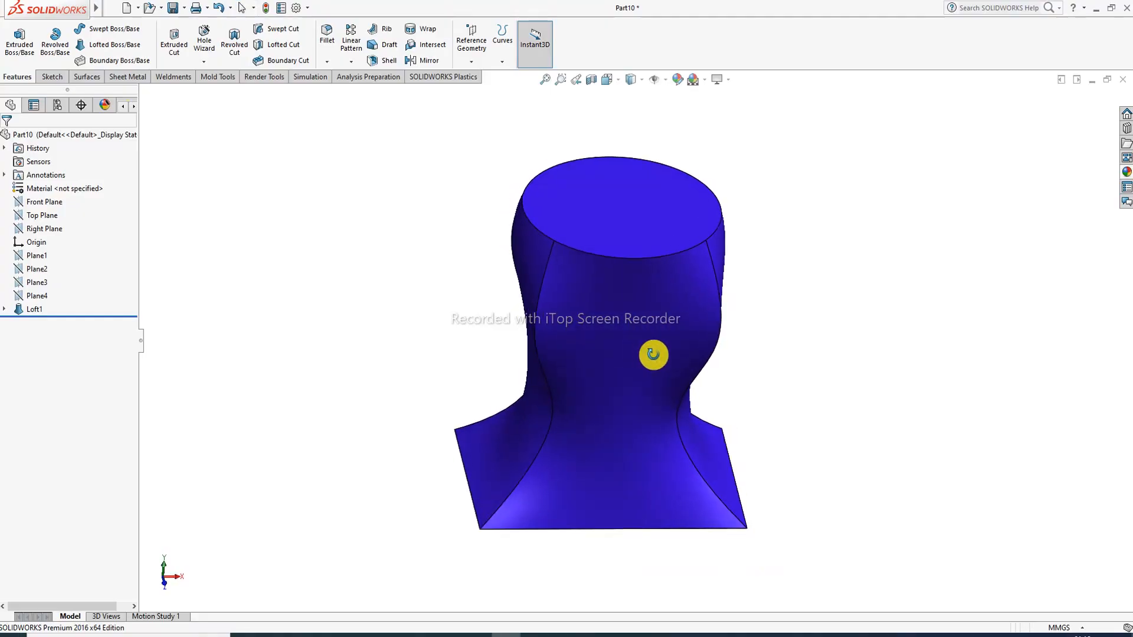
scroll(630, 362, "down", 1)
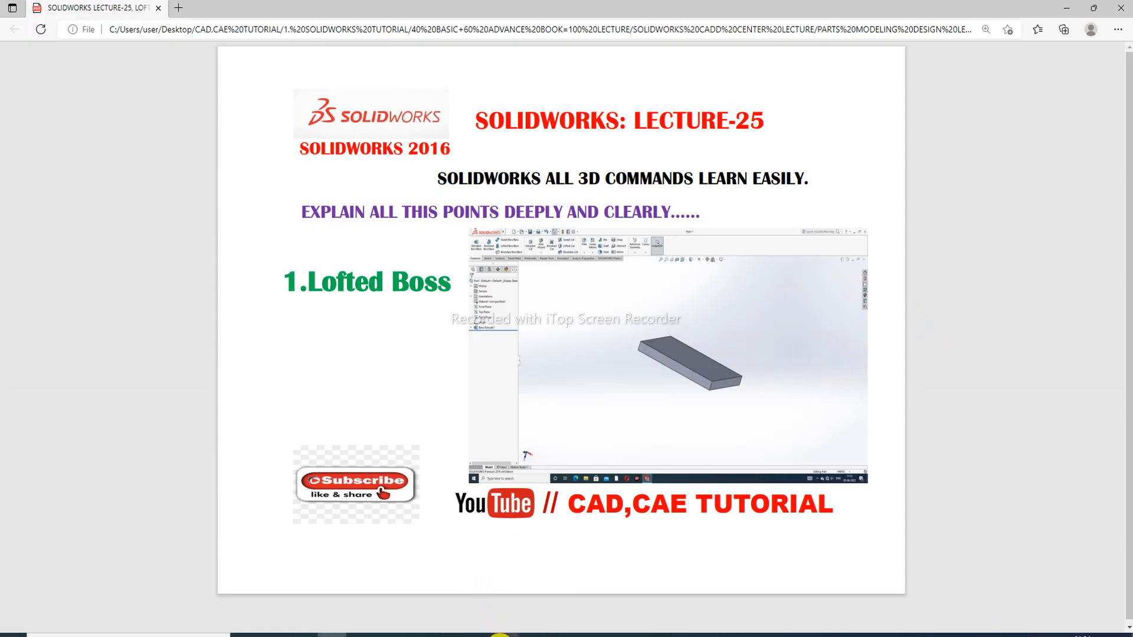
Switch to SOLIDWORKS and create four parallel reference planes above the Top Plane, spaced 40 mm apart.
left_click(506, 631)
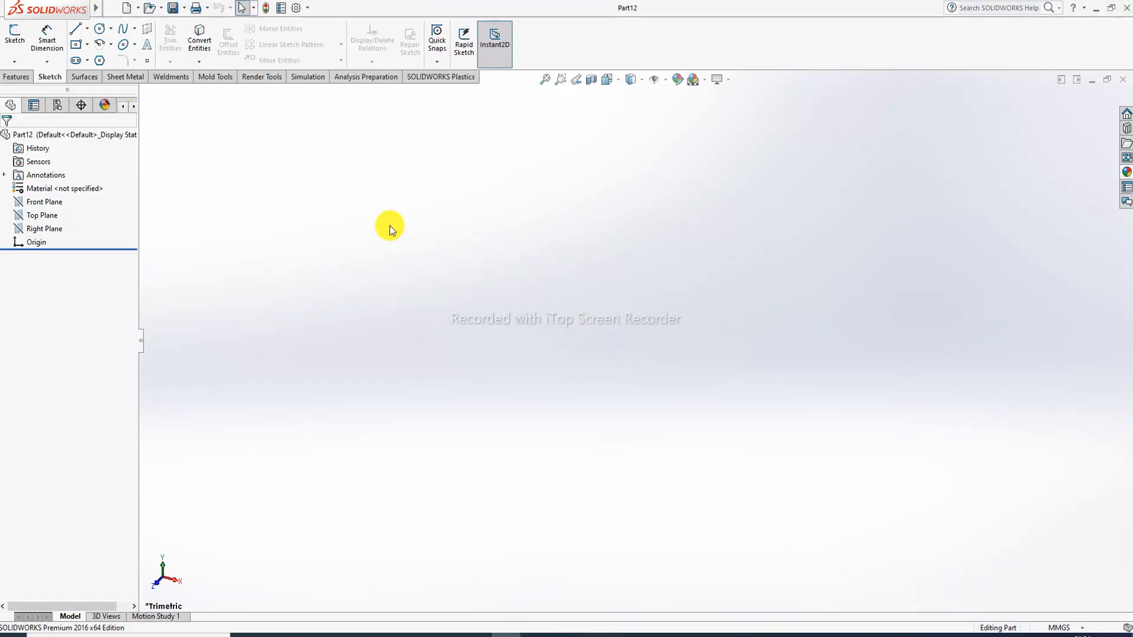
left_click(24, 76)
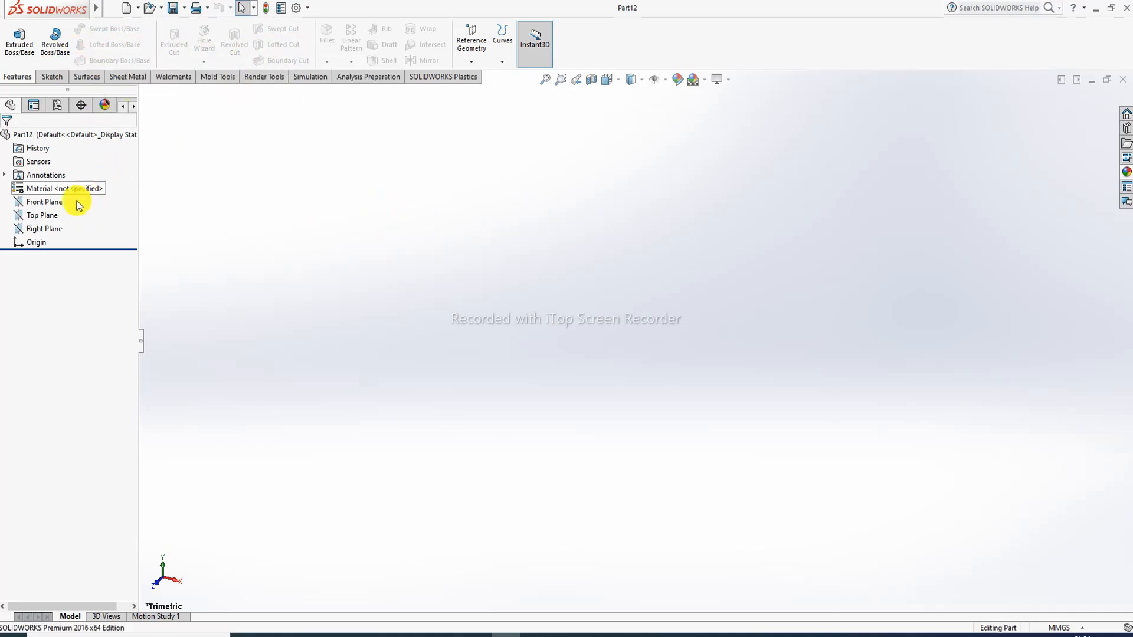
left_click(41, 216)
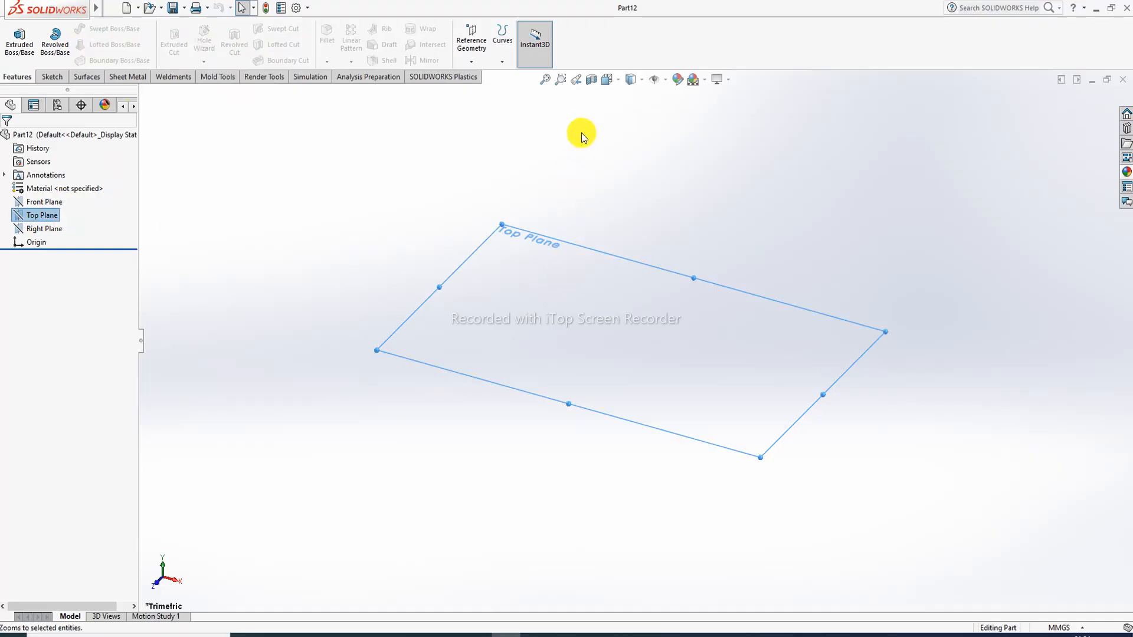
left_click(471, 61)
left_click(487, 79)
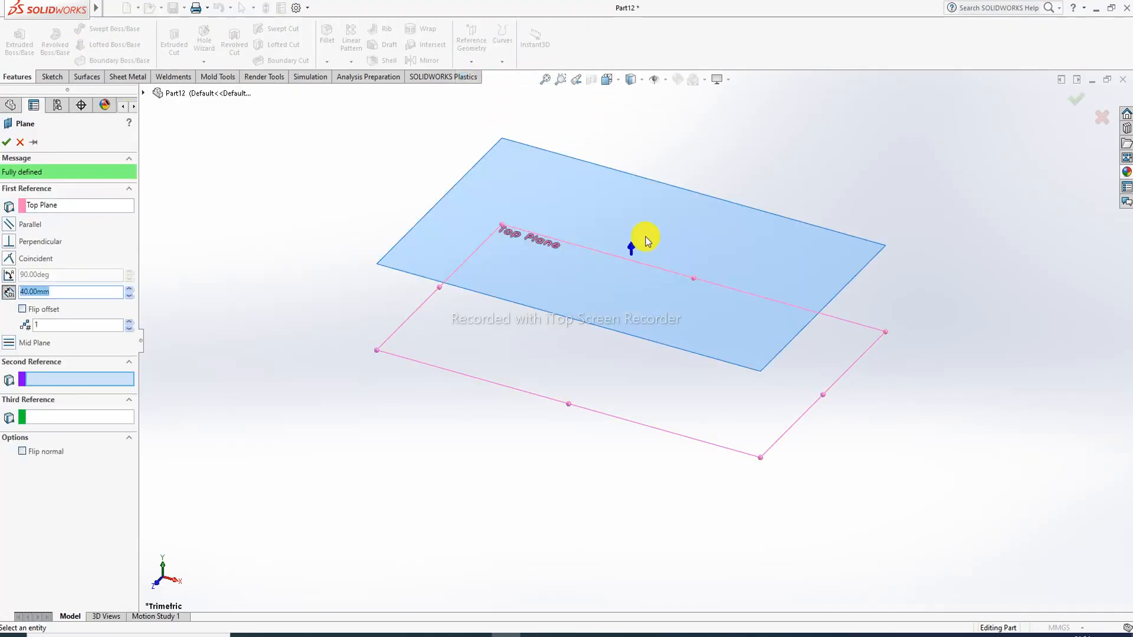
middle_click_drag(614, 285, 649, 248)
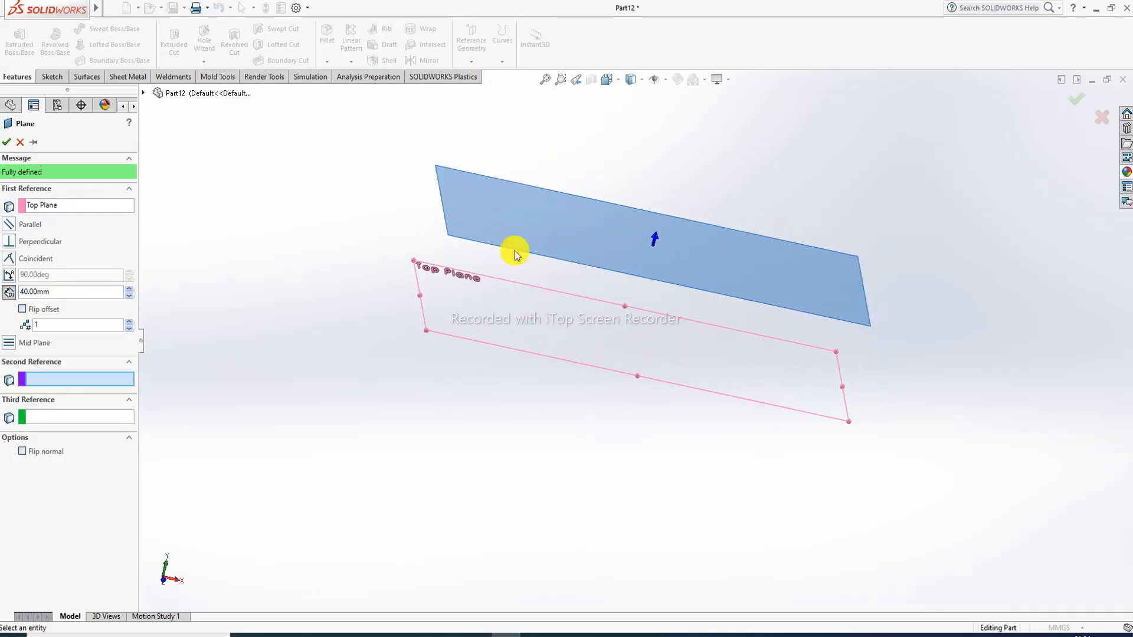
left_click(130, 322)
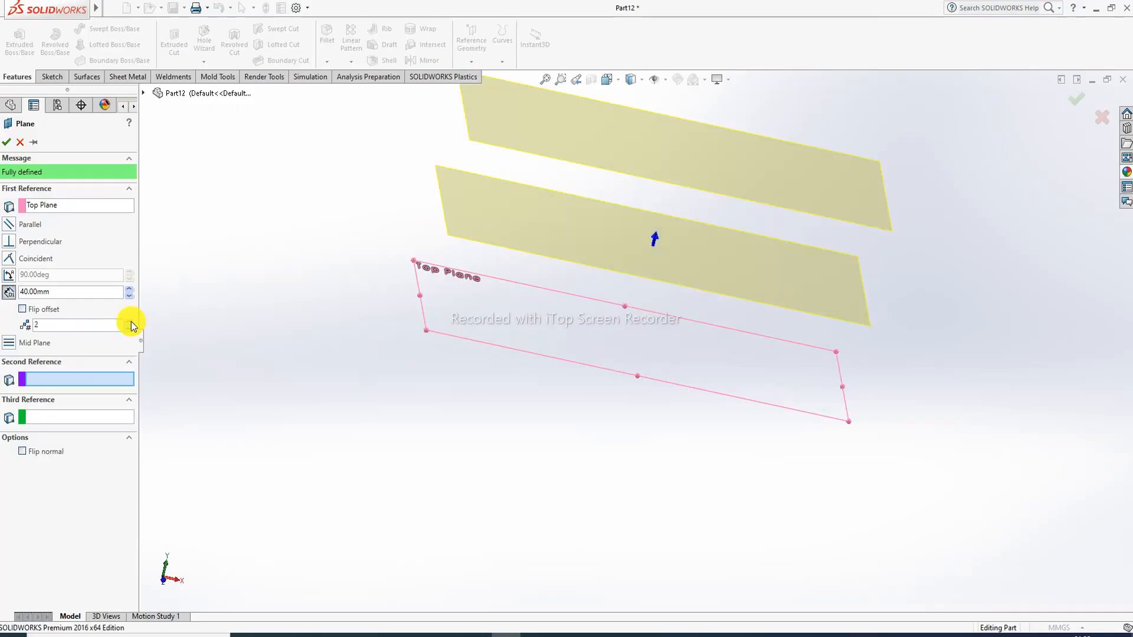
left_click(130, 322)
left_click(130, 322)
scroll(428, 326, "up", 3)
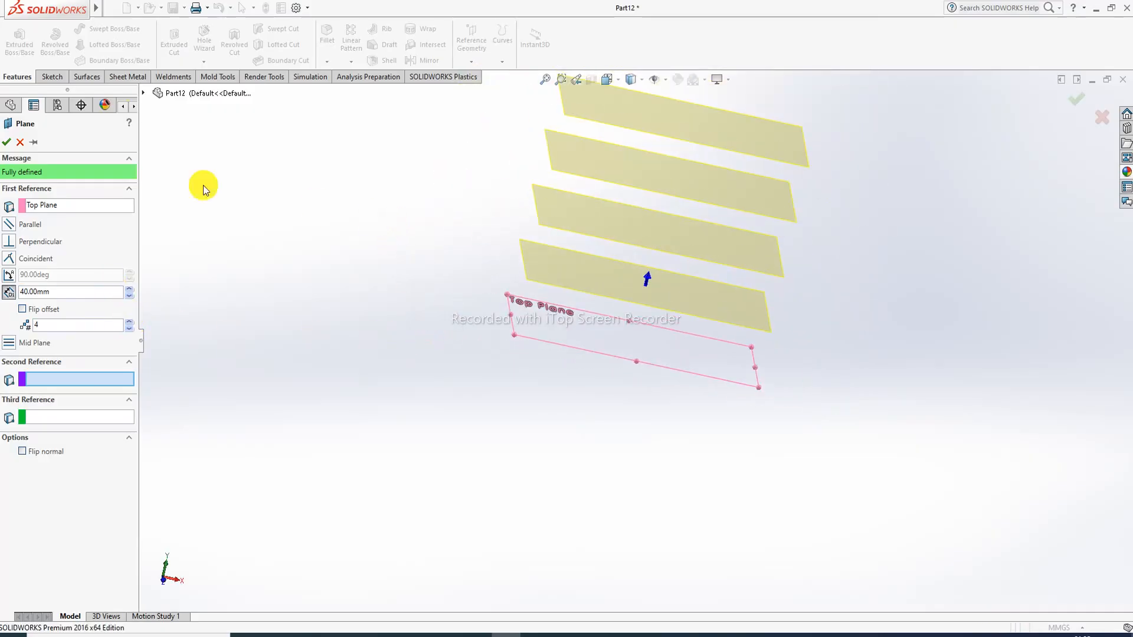
left_click(7, 142)
scroll(762, 186, "up", 2)
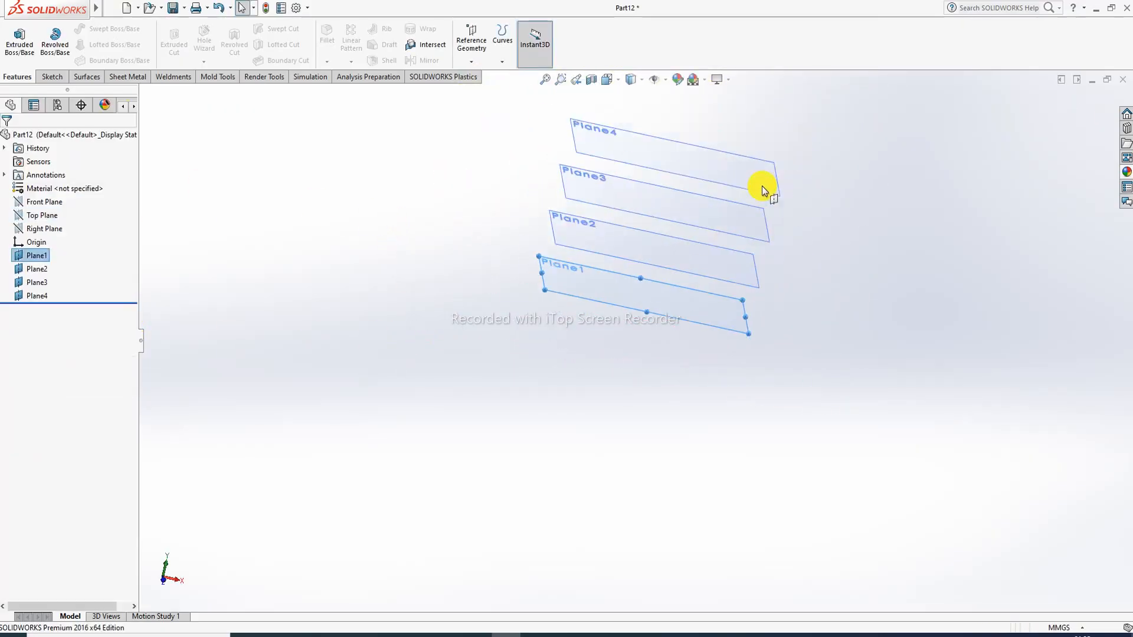
Sketch a circle of about 42 mm radius centred on the origin on Plane1 and finish the sketch.
scroll(667, 208, "down", 2)
mouse_move(668, 233)
middle_mouse_down()
mouse_move(620, 177)
mouse_move(653, 179)
mouse_move(655, 238)
middle_mouse_up()
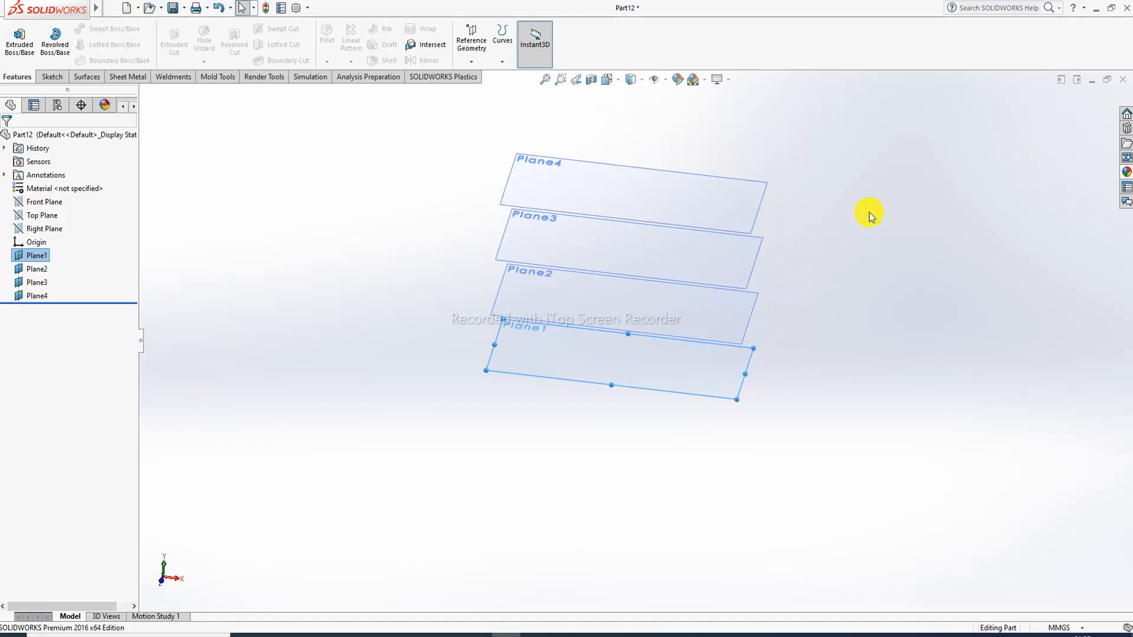
left_click(678, 392)
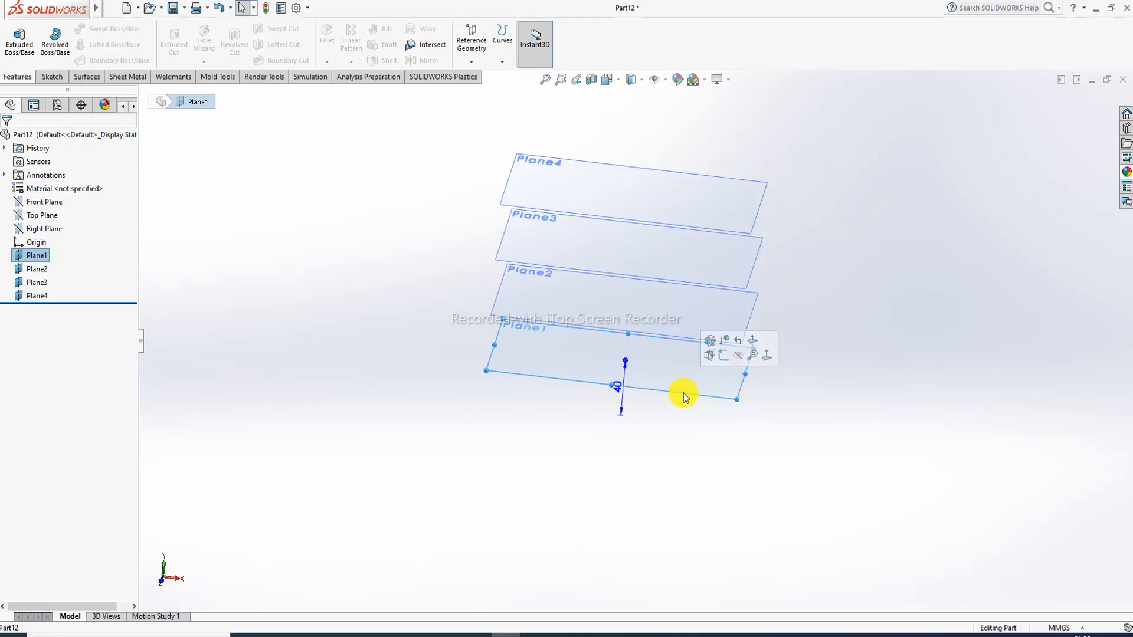
left_click(724, 359)
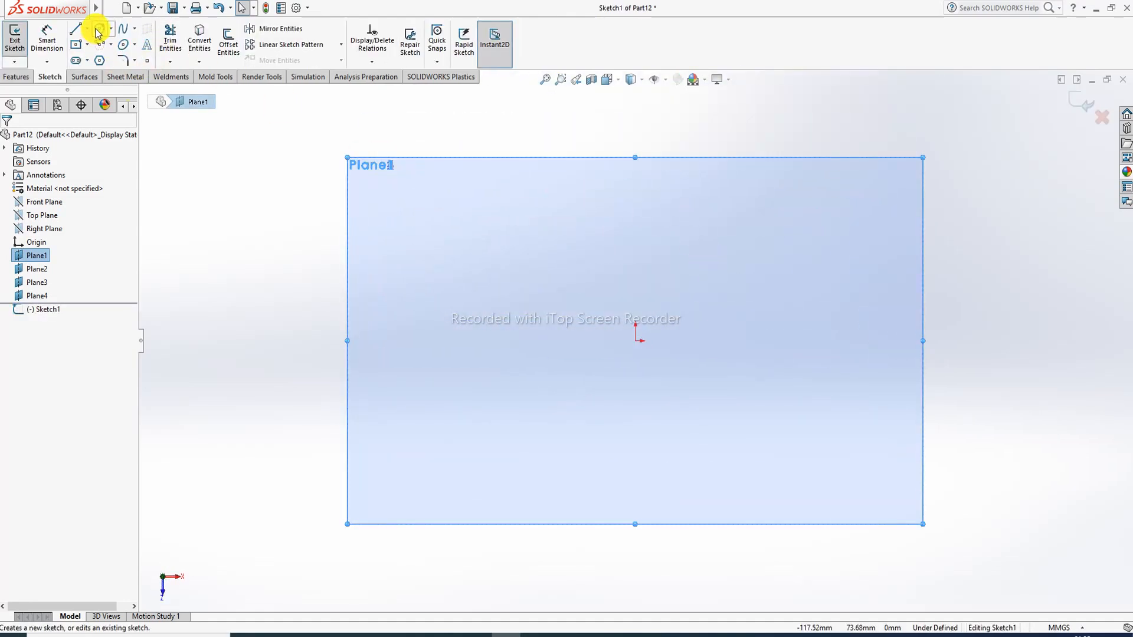
left_click(100, 29)
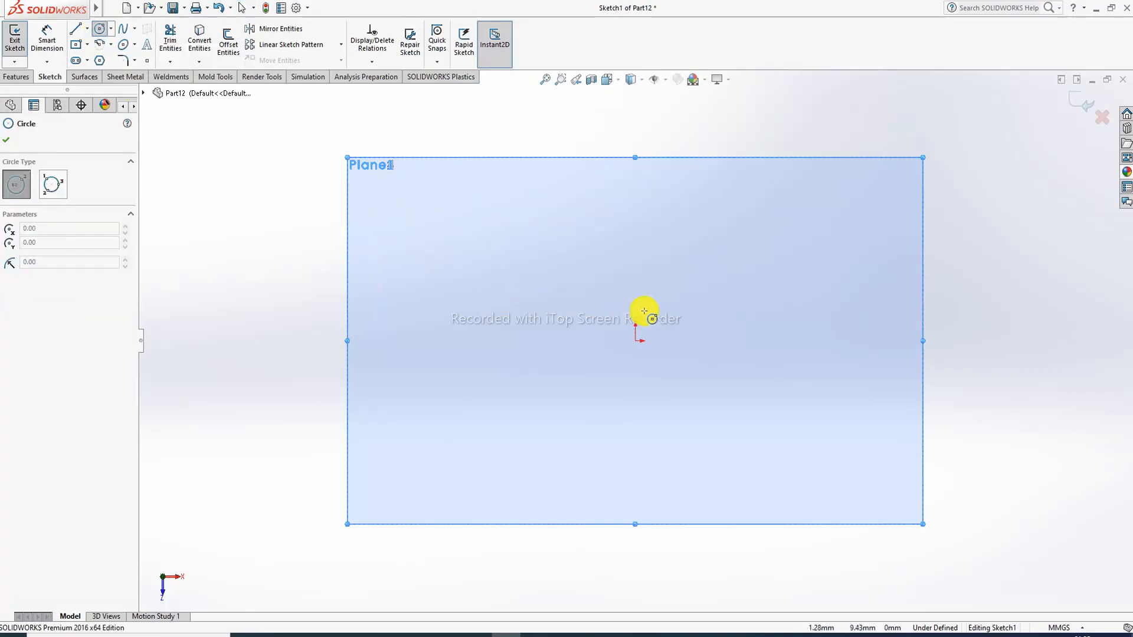
left_click(635, 340)
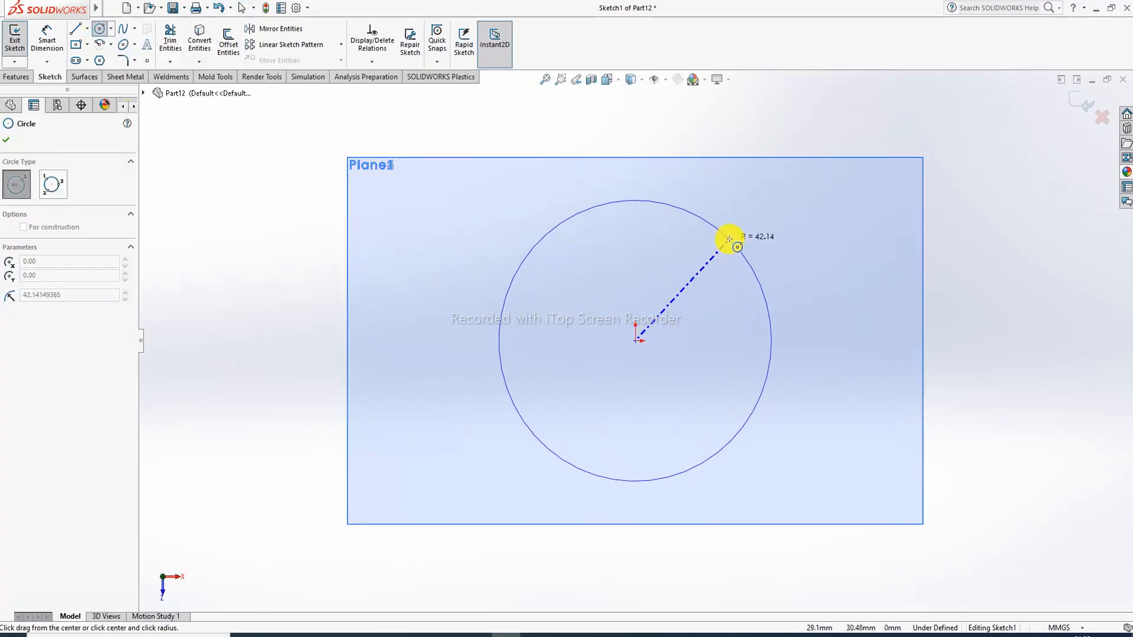
left_click(731, 242)
right_click(778, 207)
left_click(805, 213)
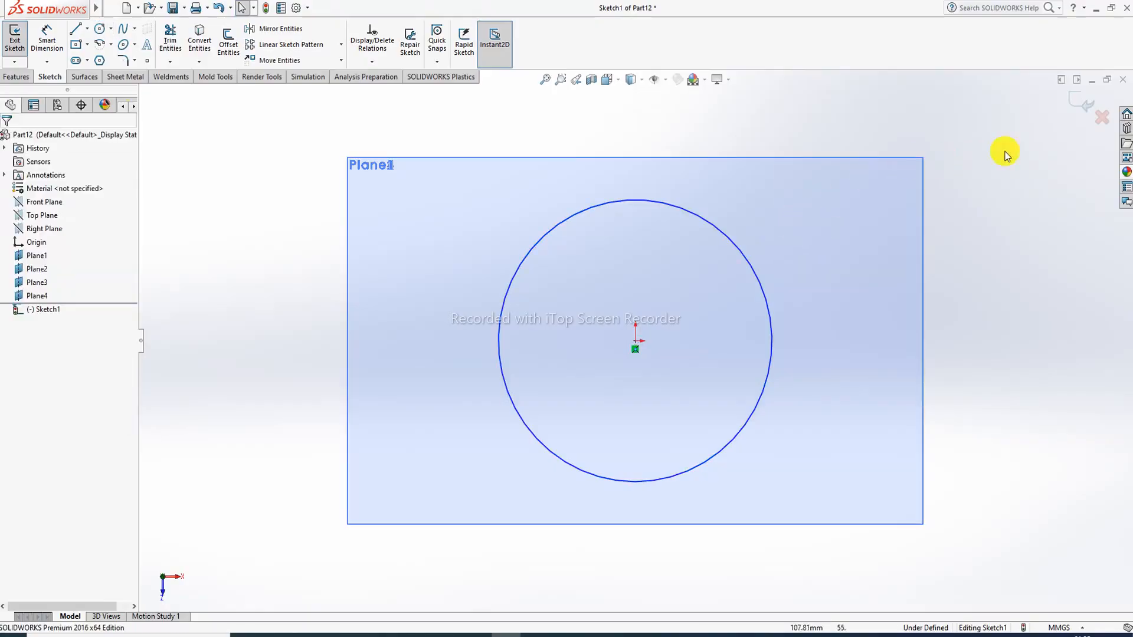
left_click(1086, 106)
Sketch a center rectangle of about 53 by 57 mm from the origin on Plane2 and finish the sketch.
mouse_move(794, 355)
middle_mouse_down()
mouse_move(809, 106)
mouse_move(784, 226)
middle_mouse_up()
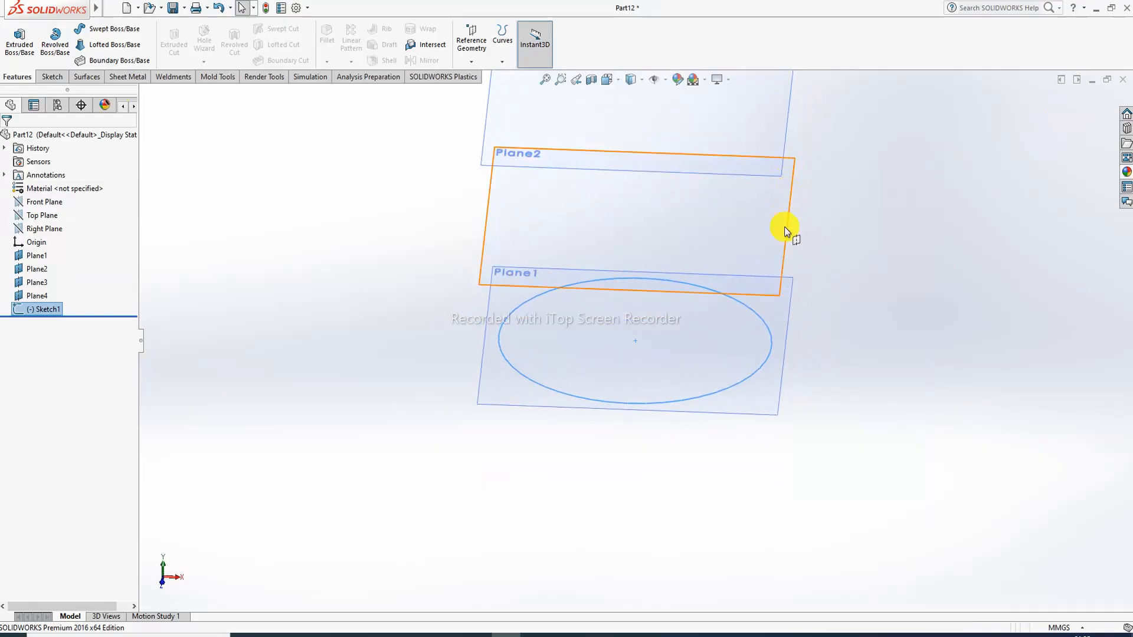
left_click(780, 298)
left_click(816, 246)
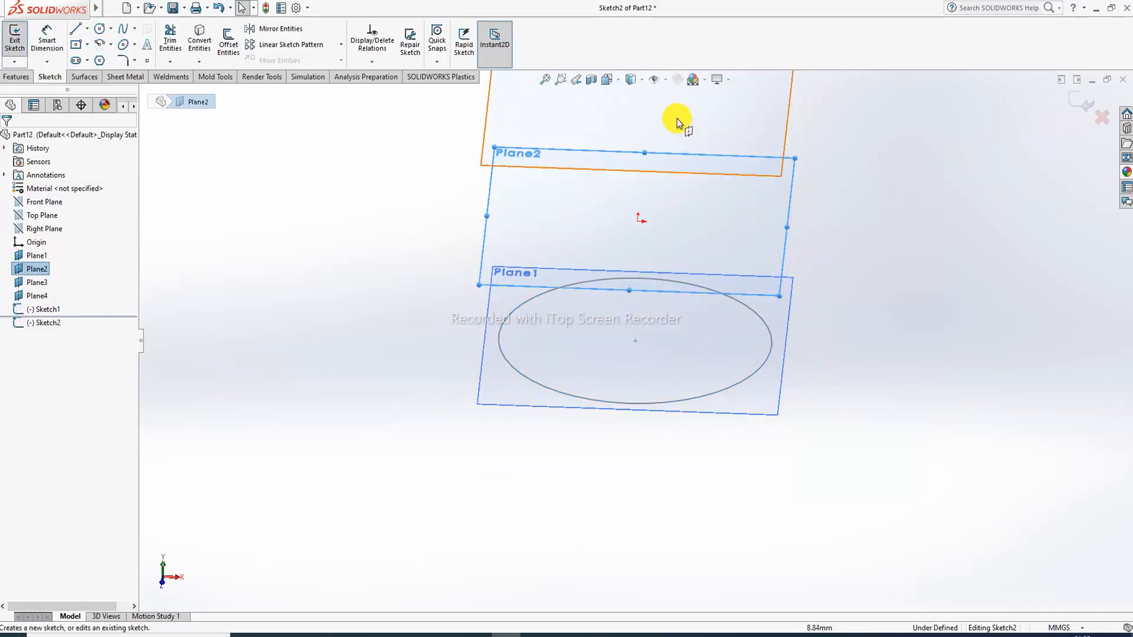
left_click(608, 79)
left_click(678, 158)
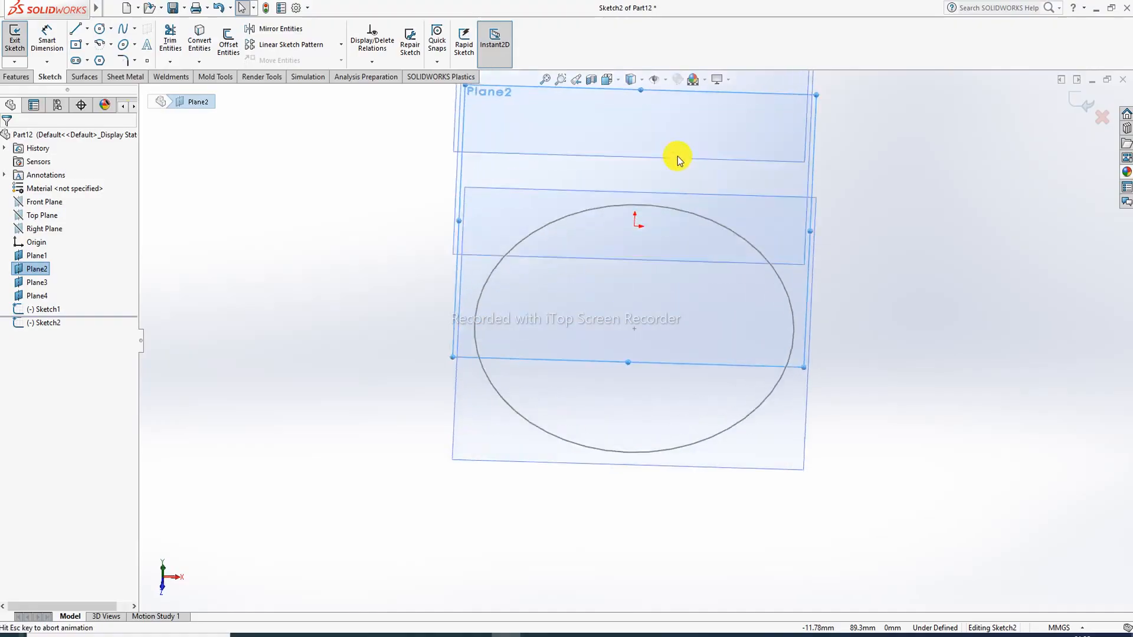
left_click(76, 45)
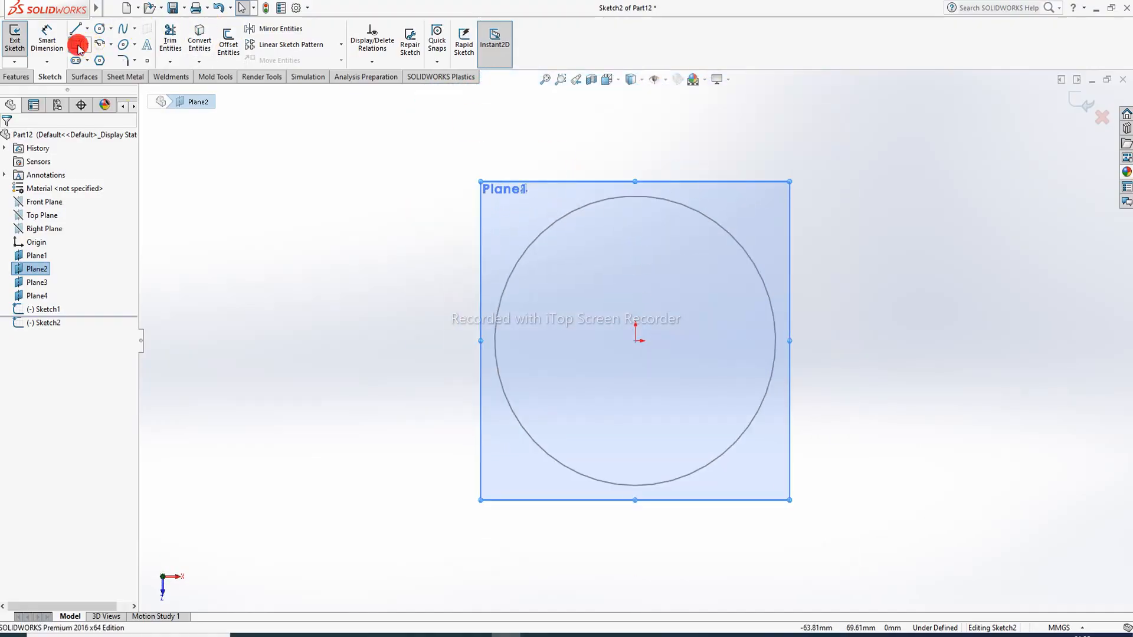
left_click(636, 341)
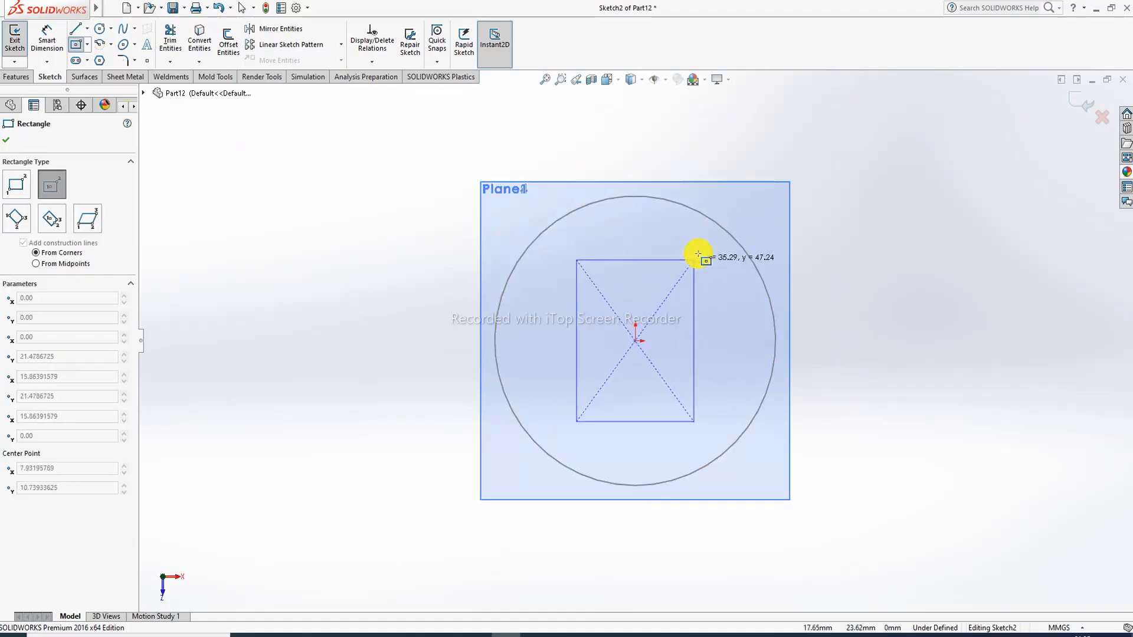
left_click(724, 244)
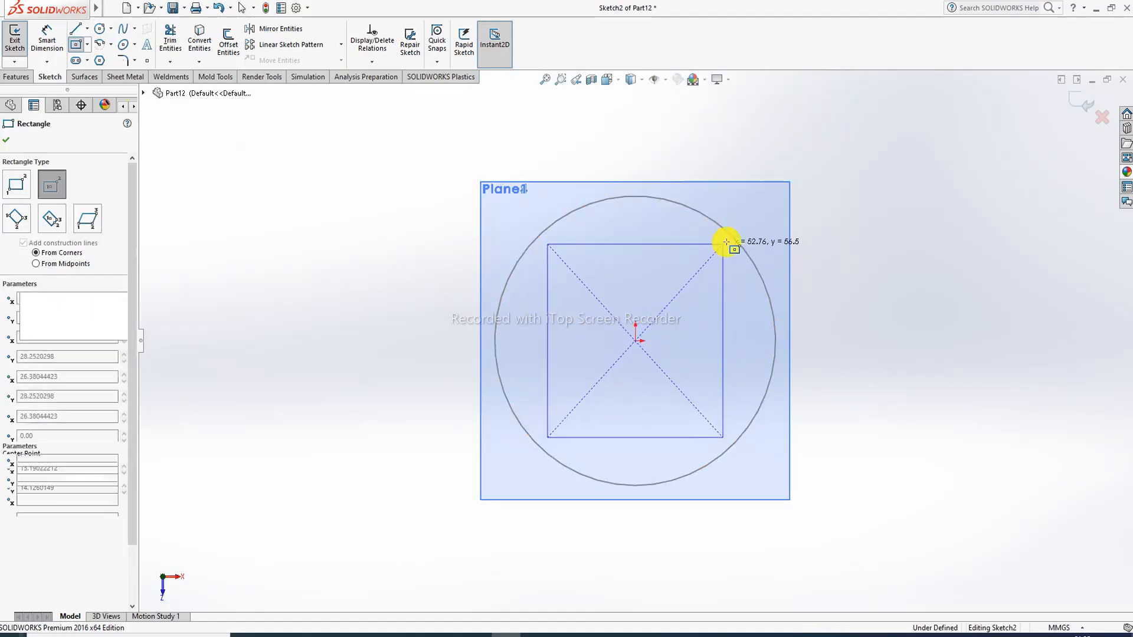
right_click(842, 190)
left_click(871, 200)
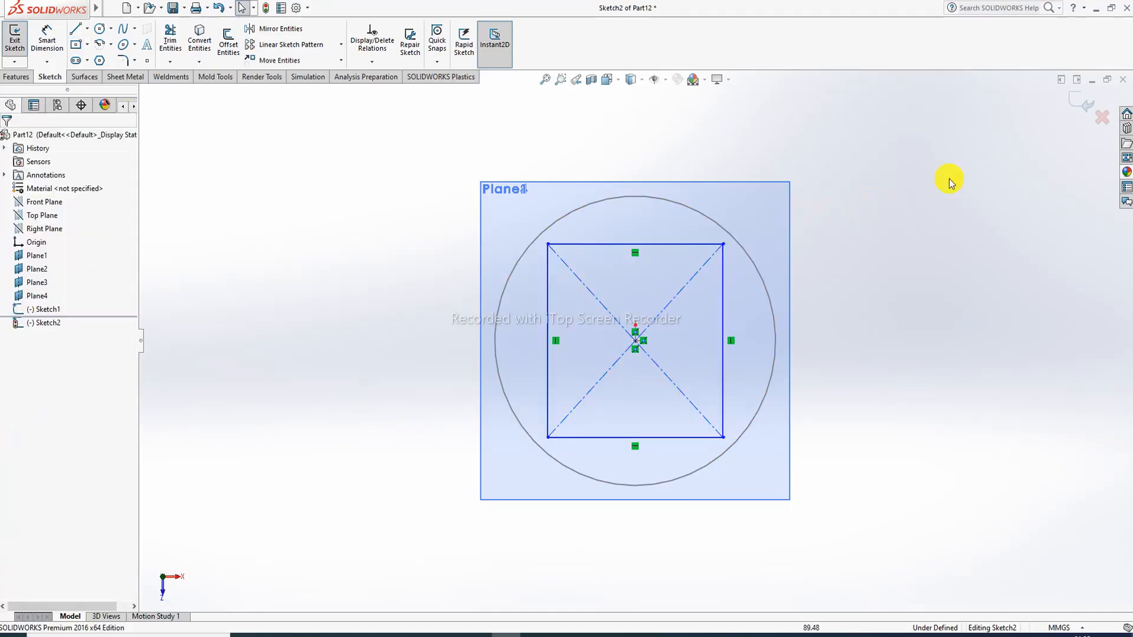
left_click(1082, 104)
Start a new sketch on Plane3 and view it normal to the plane.
middle_click_drag(746, 355, 756, 183)
left_click(759, 200)
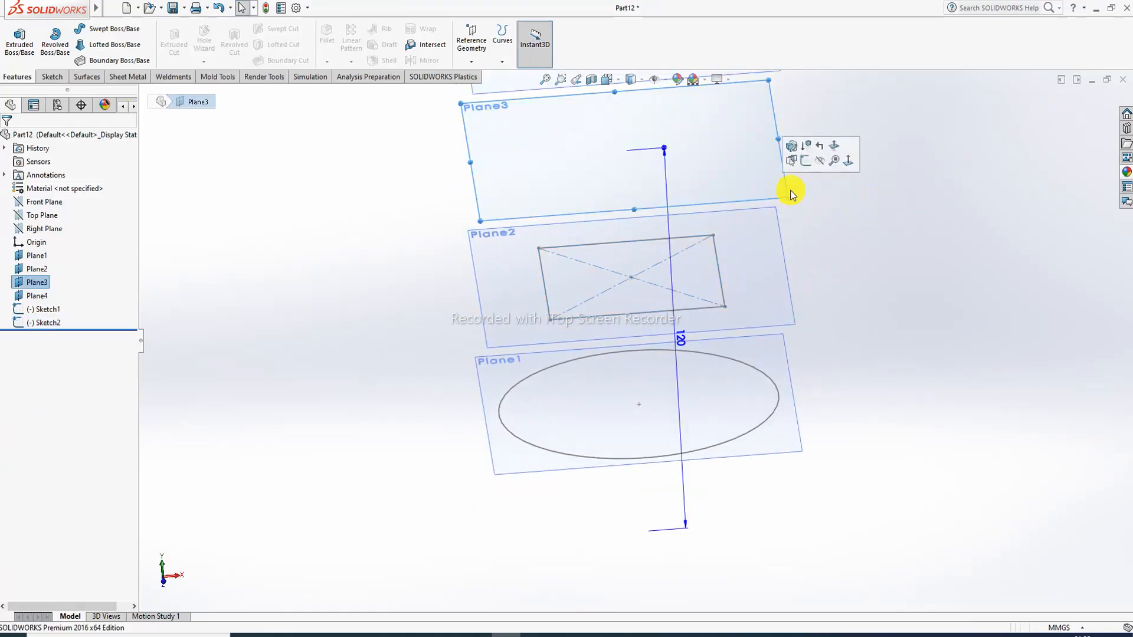
left_click(798, 158)
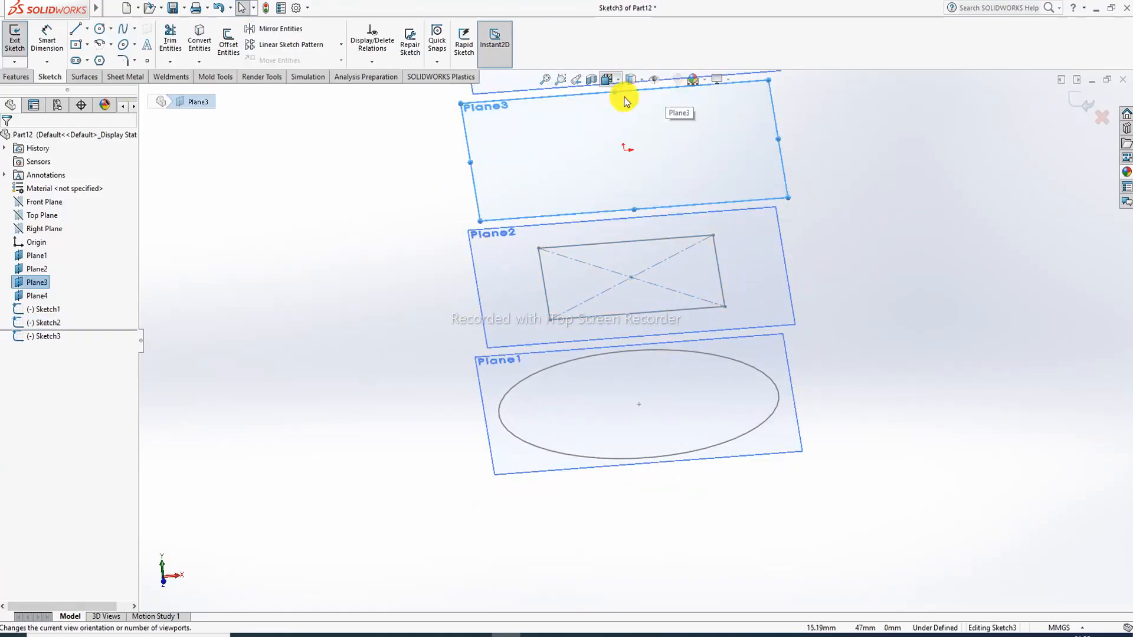
left_click(630, 80)
left_click(682, 151)
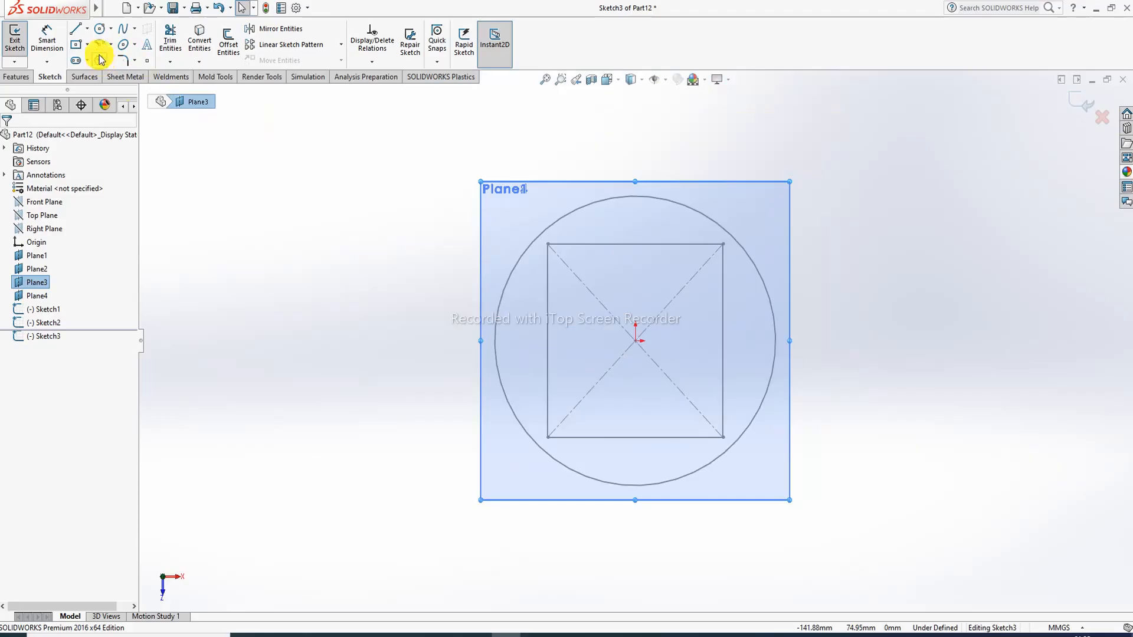
left_click(77, 44)
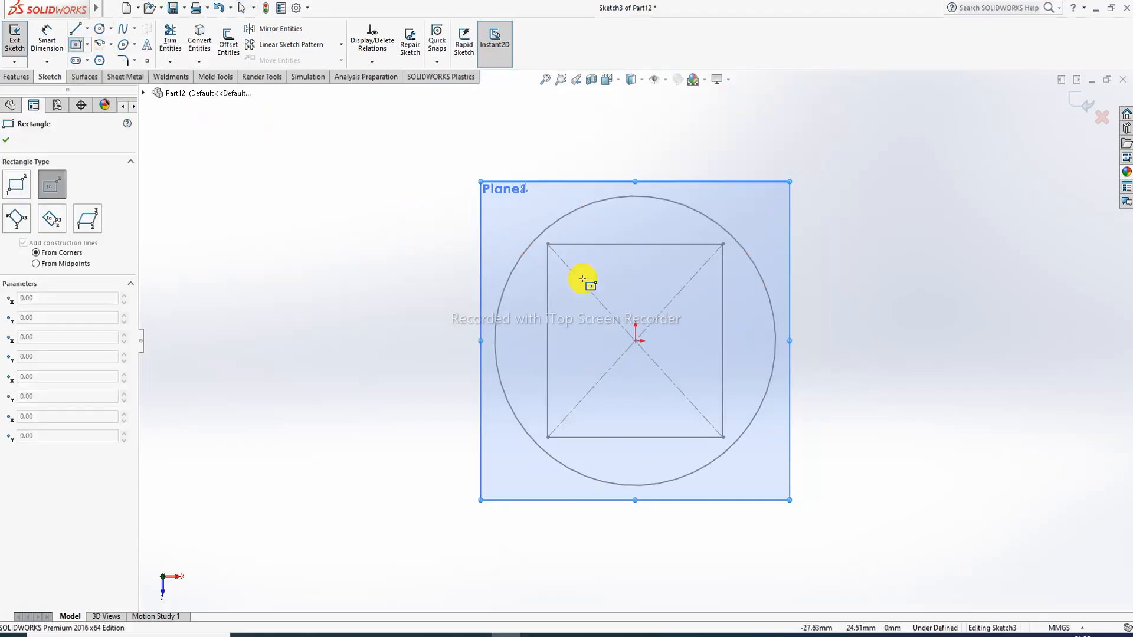
left_click(635, 341)
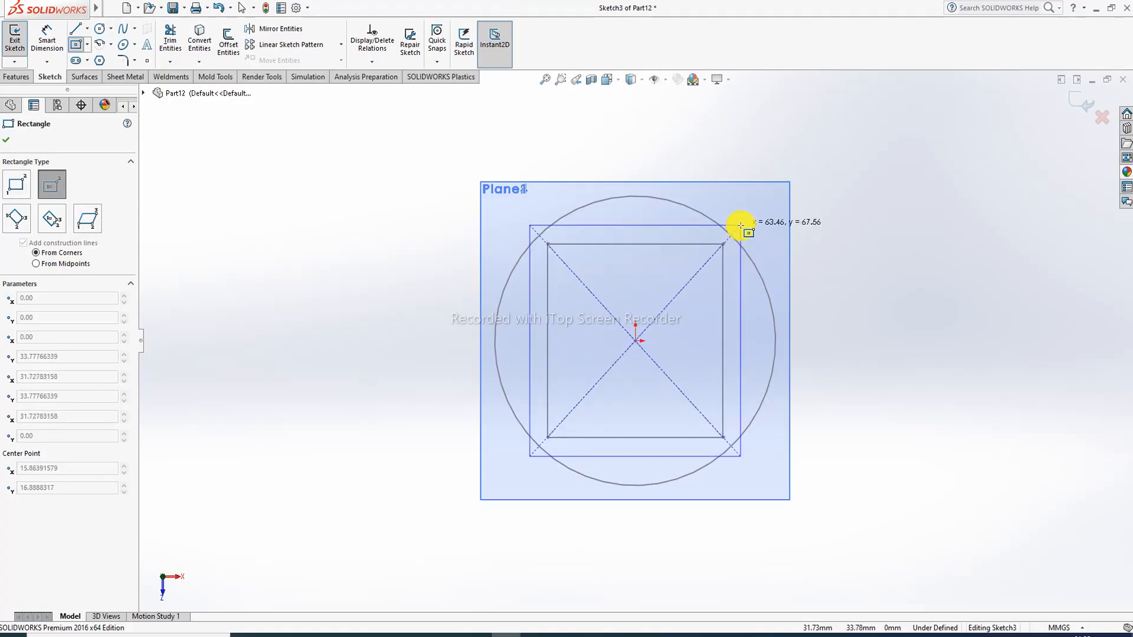
middle_click_drag(736, 230, 754, 91)
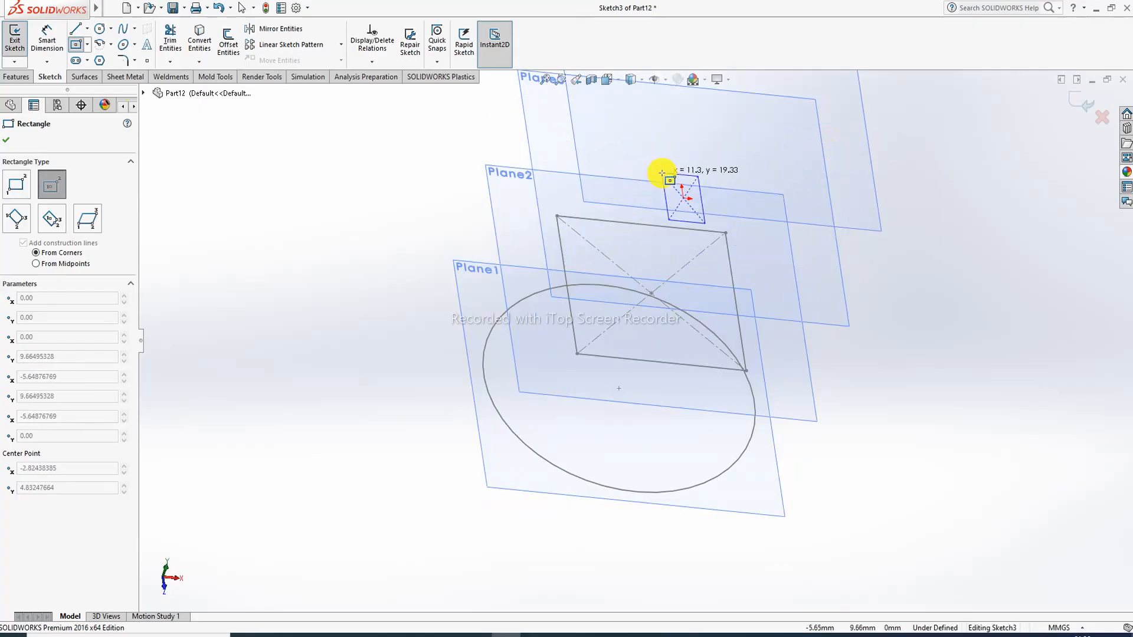
key("Escape")
Draw a circle of about 24 mm radius centred on the origin in the Plane3 sketch and finish the sketch.
scroll(721, 180, "up", 3)
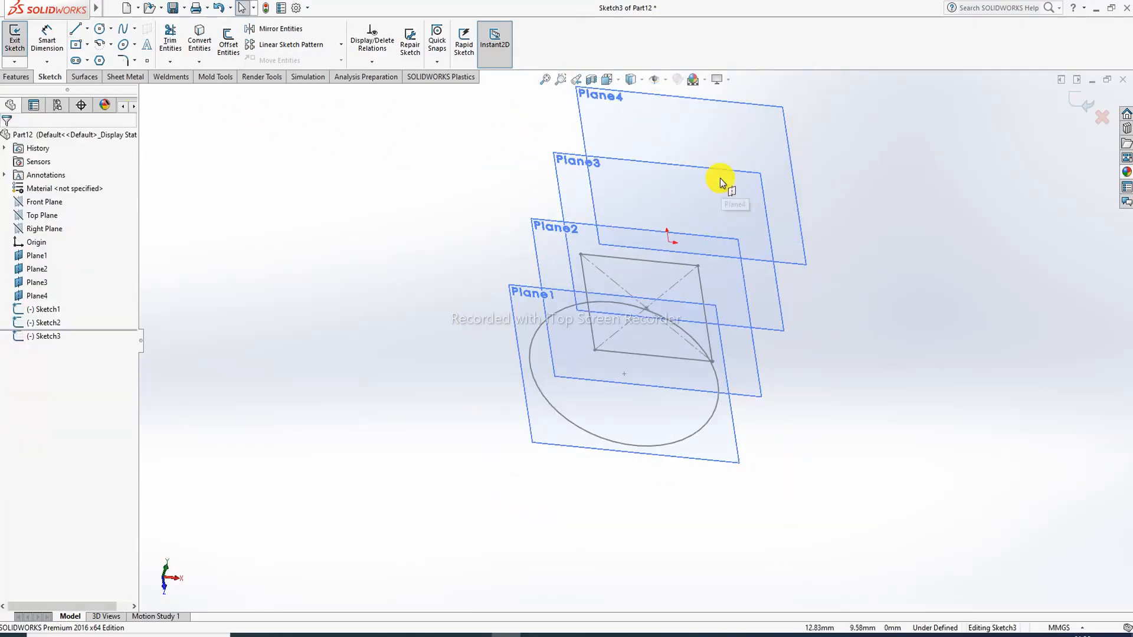
left_click(720, 178)
left_click(607, 79)
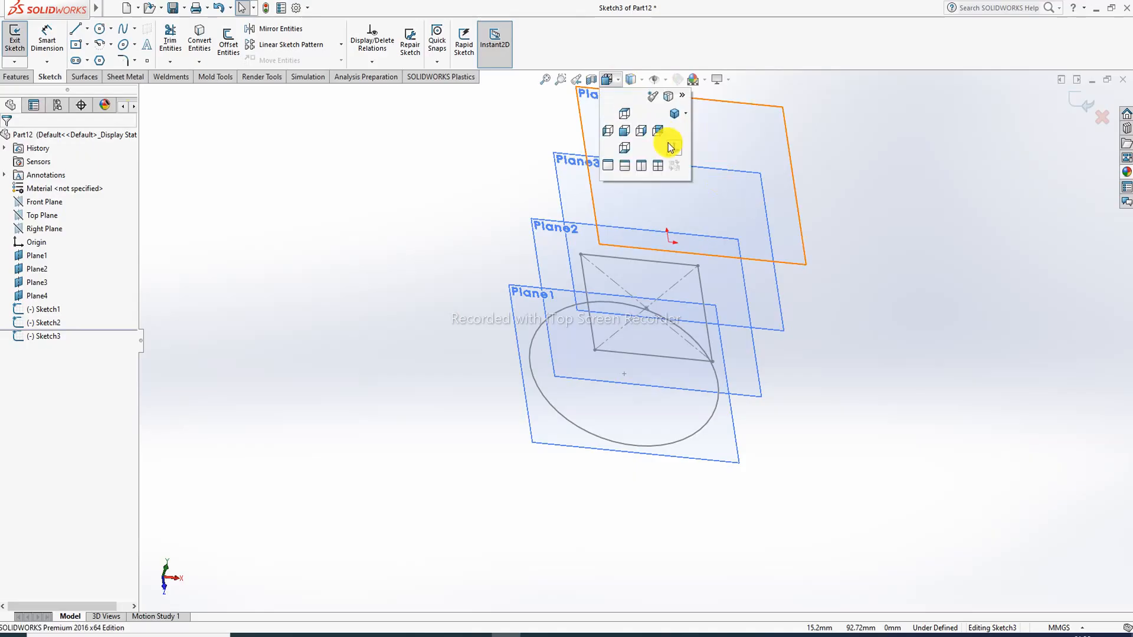
left_click(670, 147)
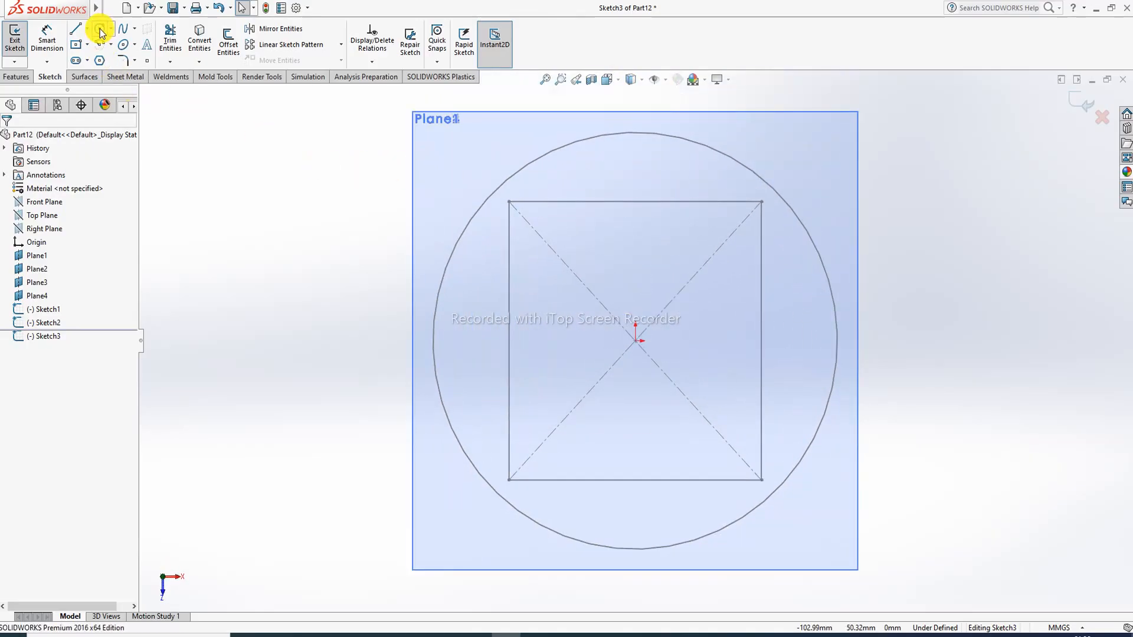
left_click(101, 29)
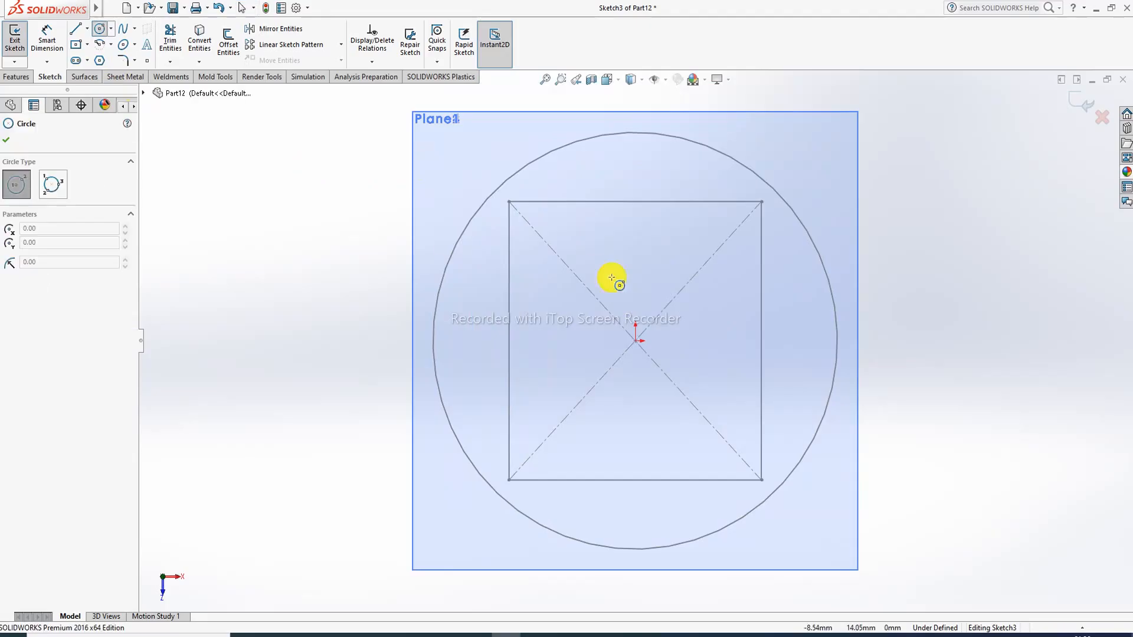
left_click(636, 341)
left_click(714, 232)
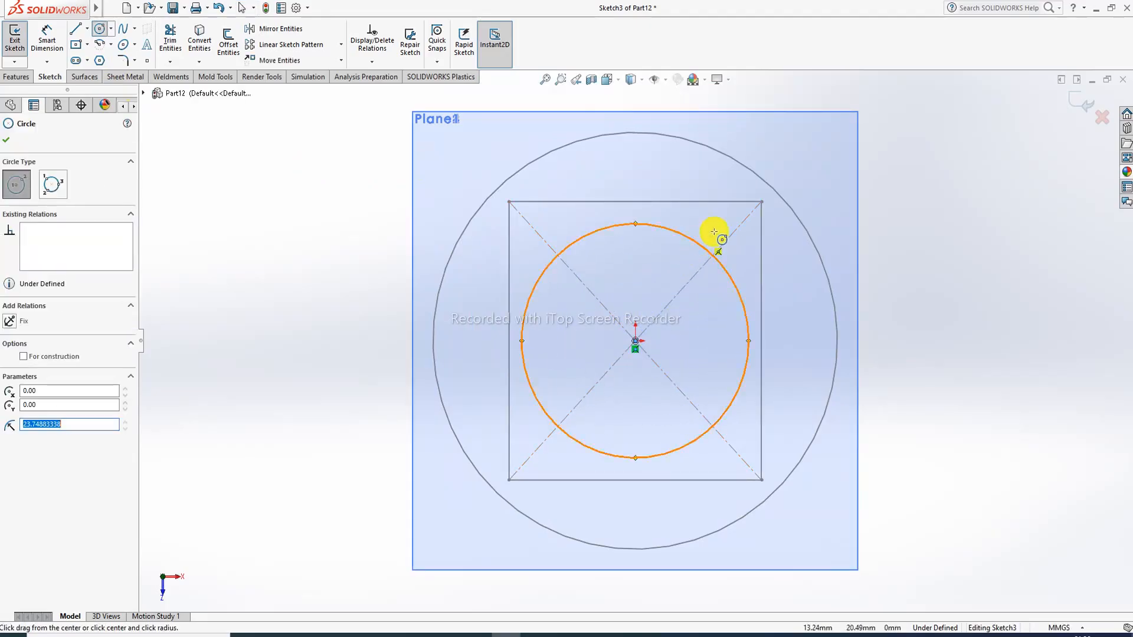
right_click(799, 160)
left_click(842, 177)
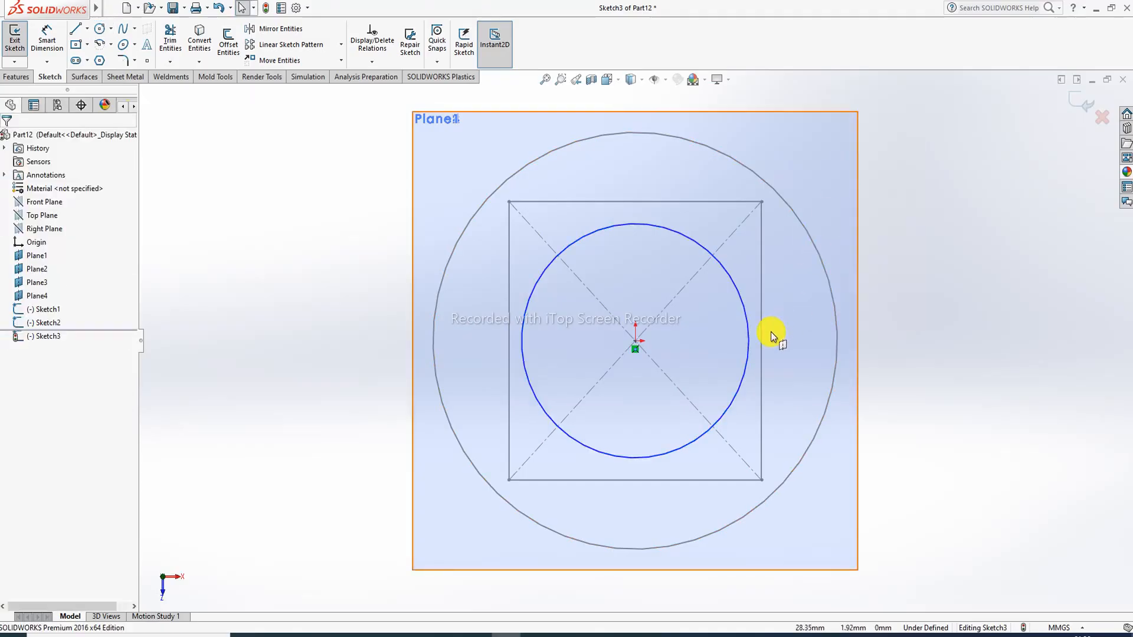
mouse_move(771, 332)
middle_mouse_down()
mouse_move(791, 91)
mouse_move(792, 139)
mouse_move(841, 171)
middle_mouse_up()
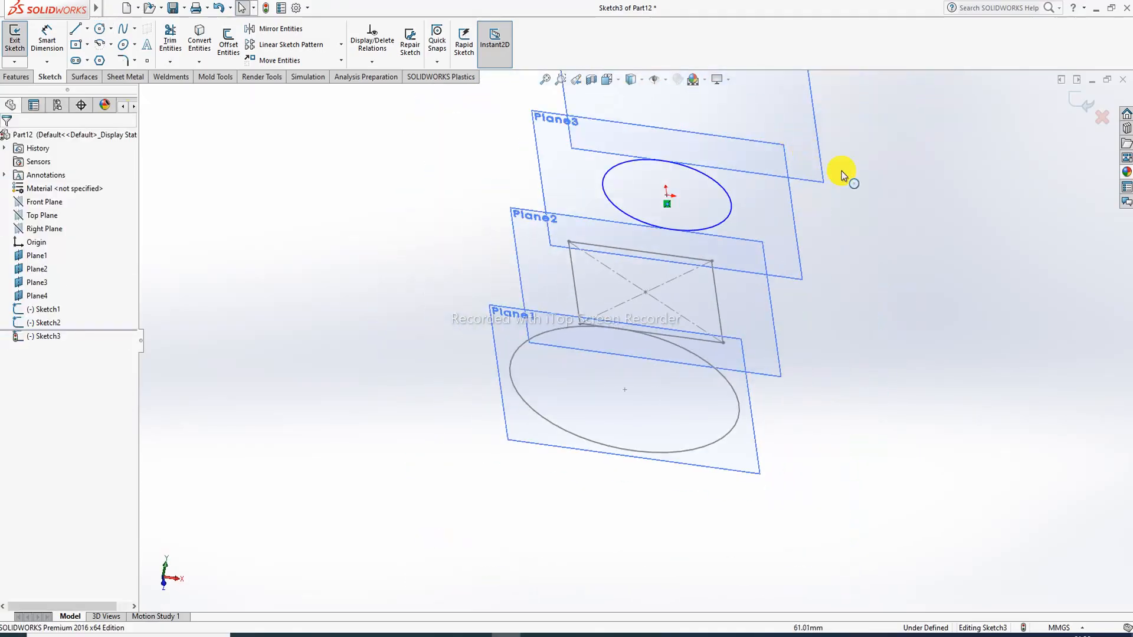
left_click(1073, 105)
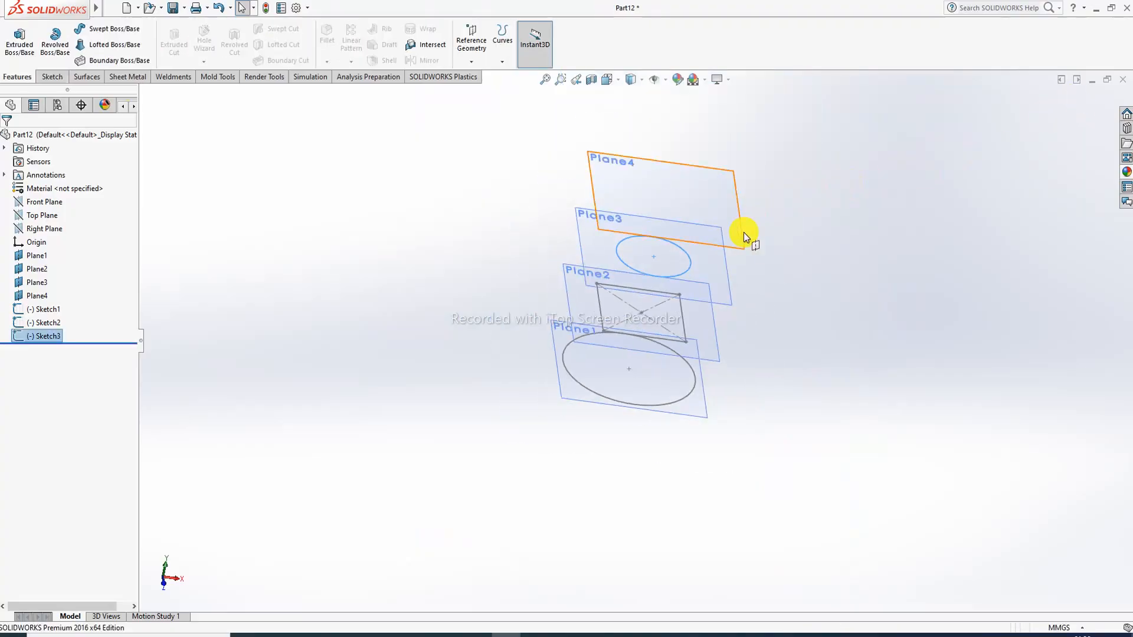
Sketch a center rectangle of about 68 by 74 mm from the origin on Plane4 and finish the sketch.
left_click(727, 267)
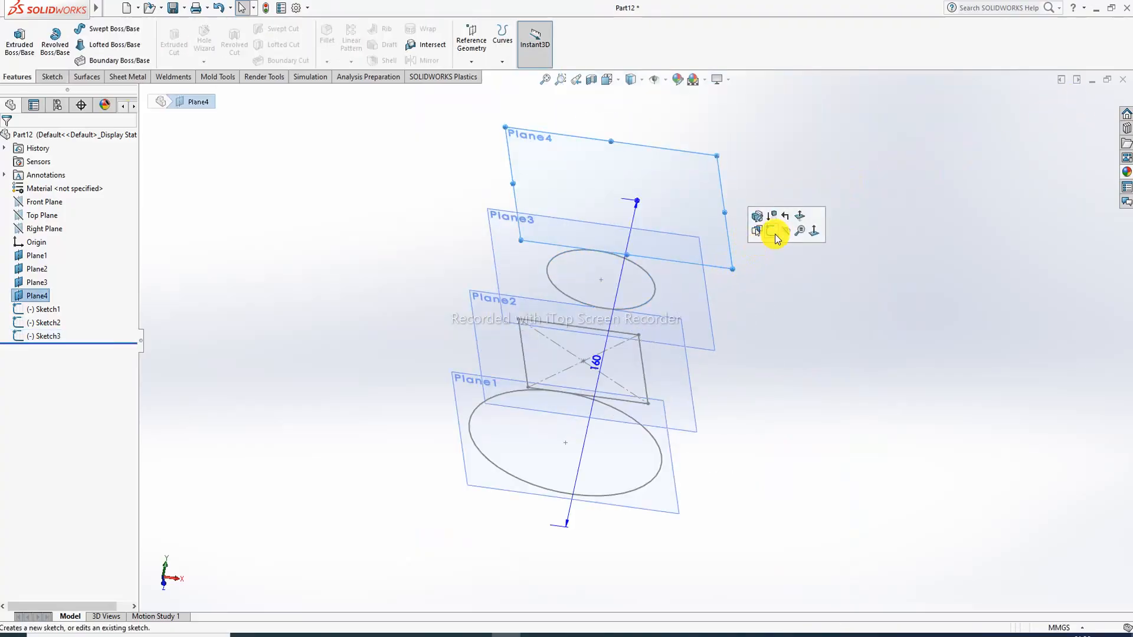
left_click(775, 233)
left_click(614, 82)
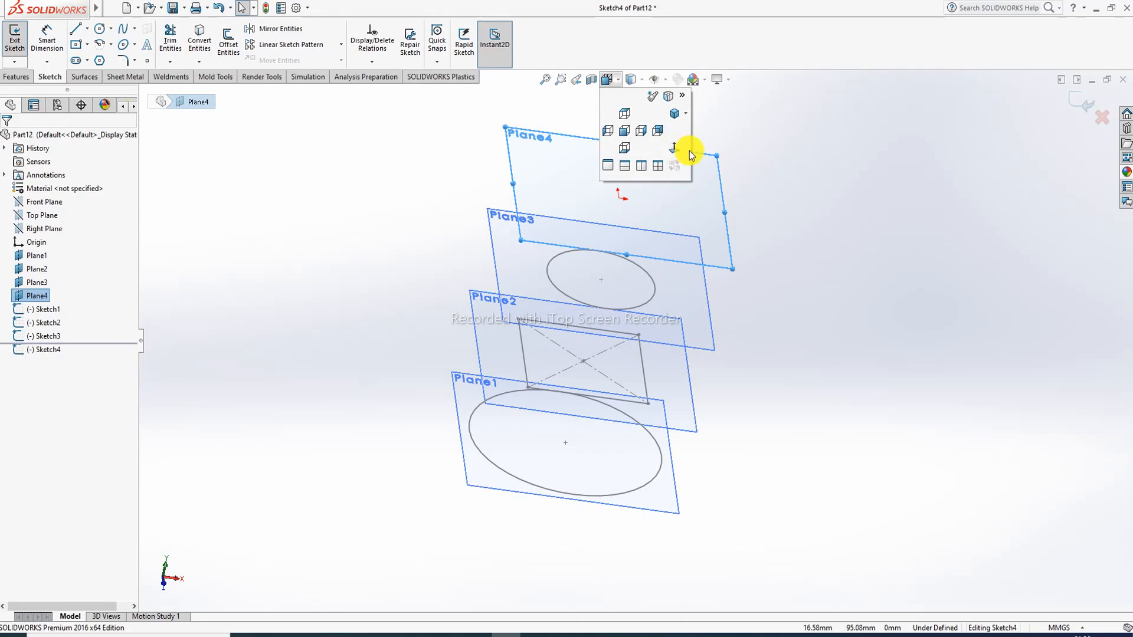
left_click(682, 149)
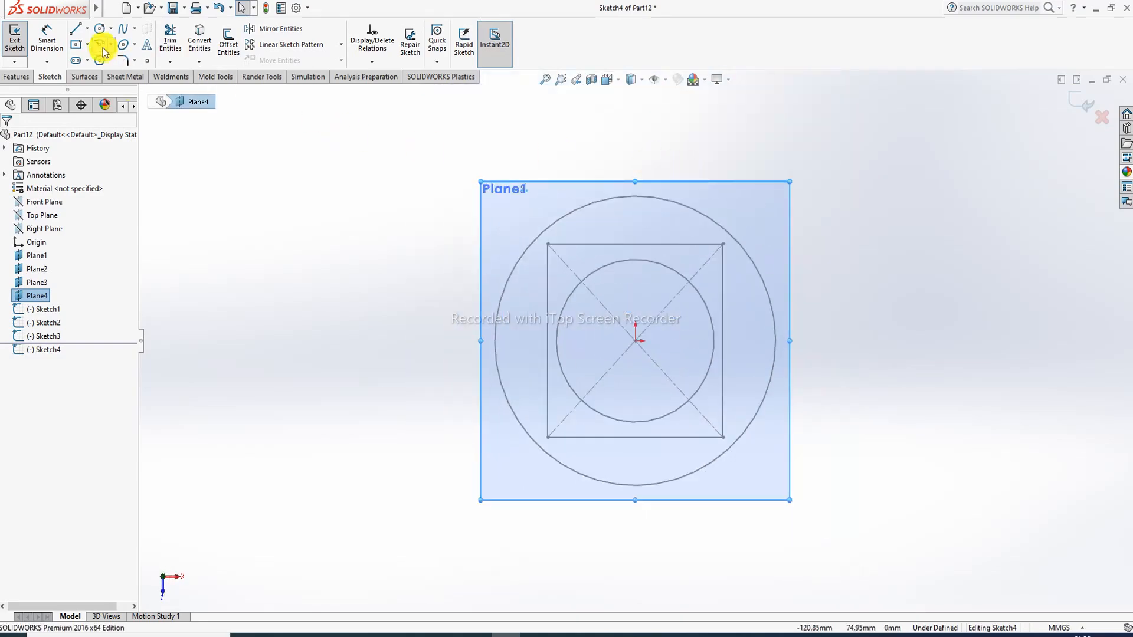
left_click(78, 44)
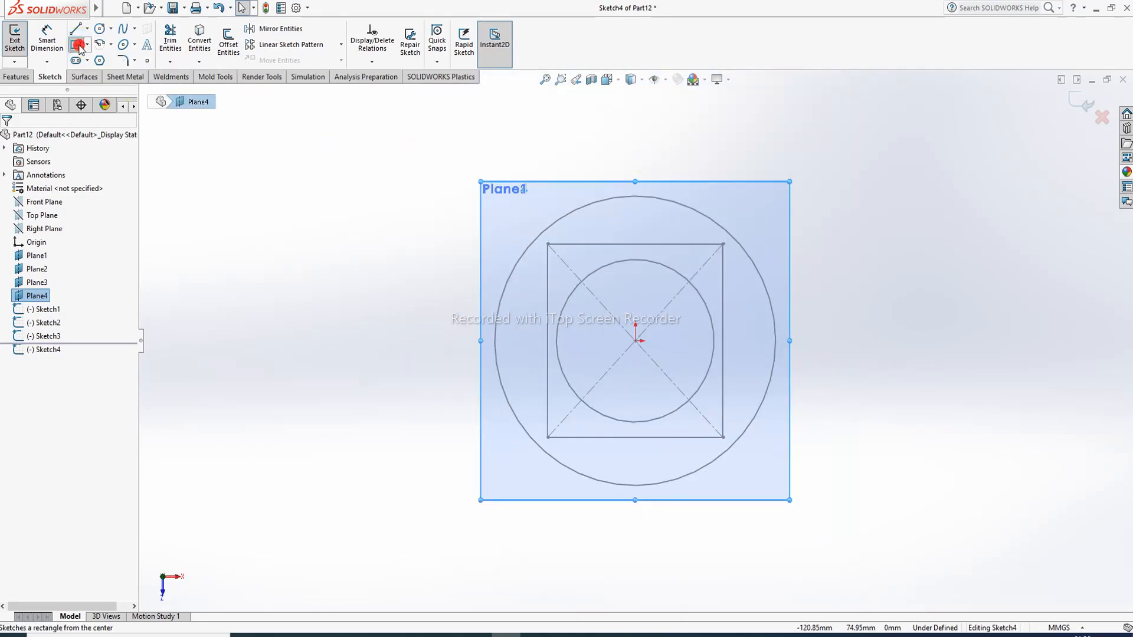
left_click(636, 342)
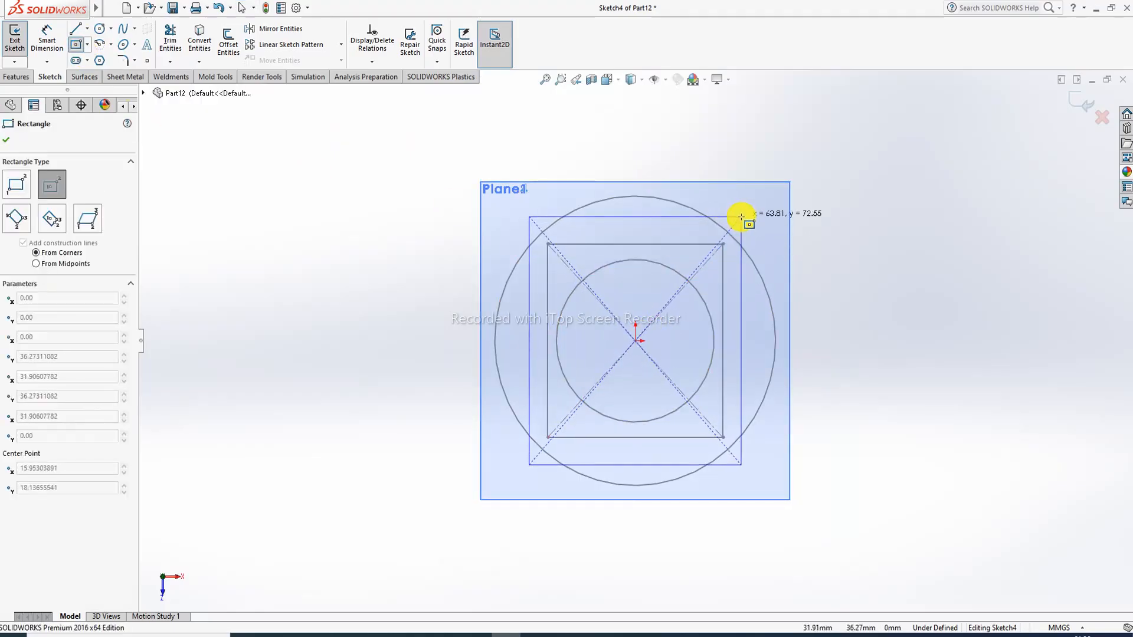
left_click(748, 216)
right_click(856, 172)
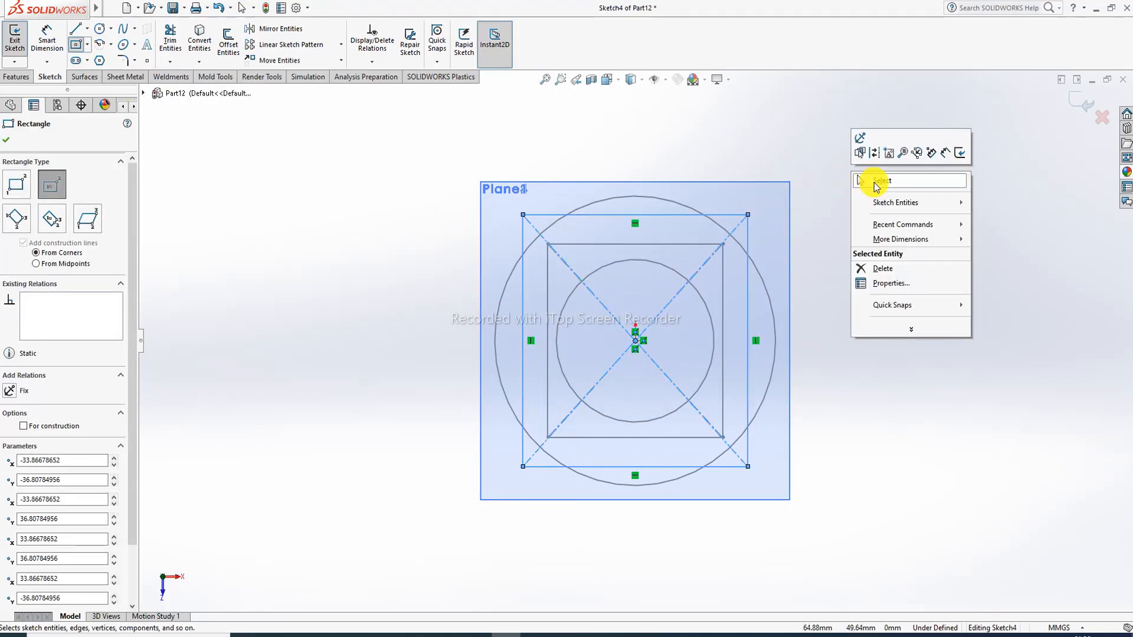
left_click(873, 183)
left_click(1069, 105)
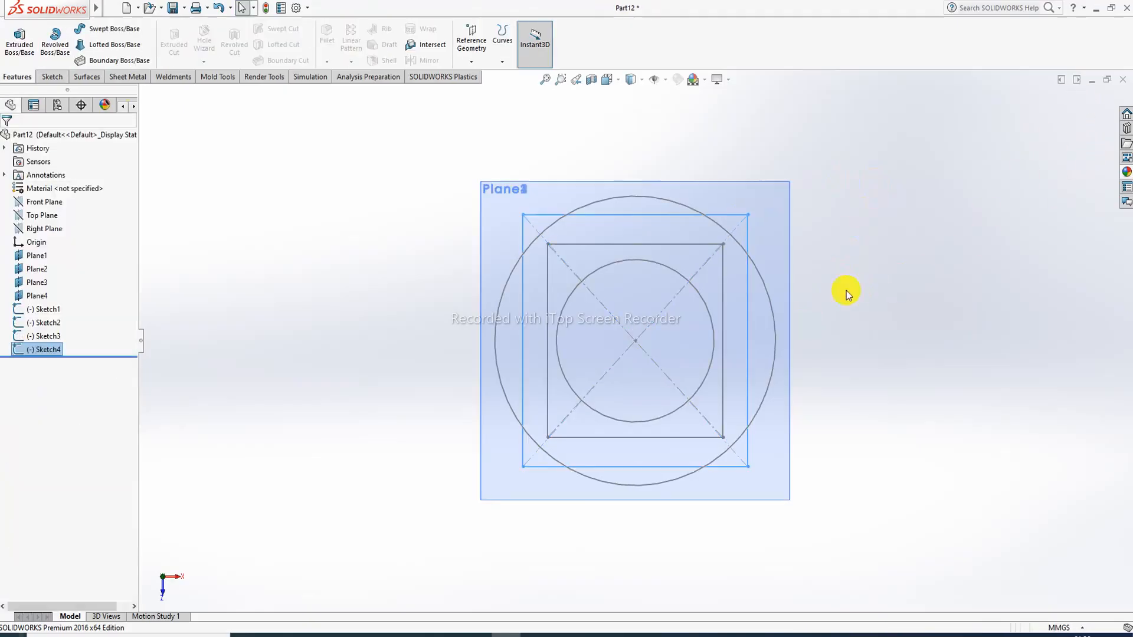
Try a Lofted Boss through the profiles Sketch4, Sketch3, Sketch2 and Sketch1, picking them near aligned points.
mouse_move(820, 326)
middle_mouse_down()
mouse_move(858, 86)
mouse_move(868, 223)
mouse_move(830, 254)
mouse_move(779, 177)
mouse_move(770, 236)
middle_mouse_up()
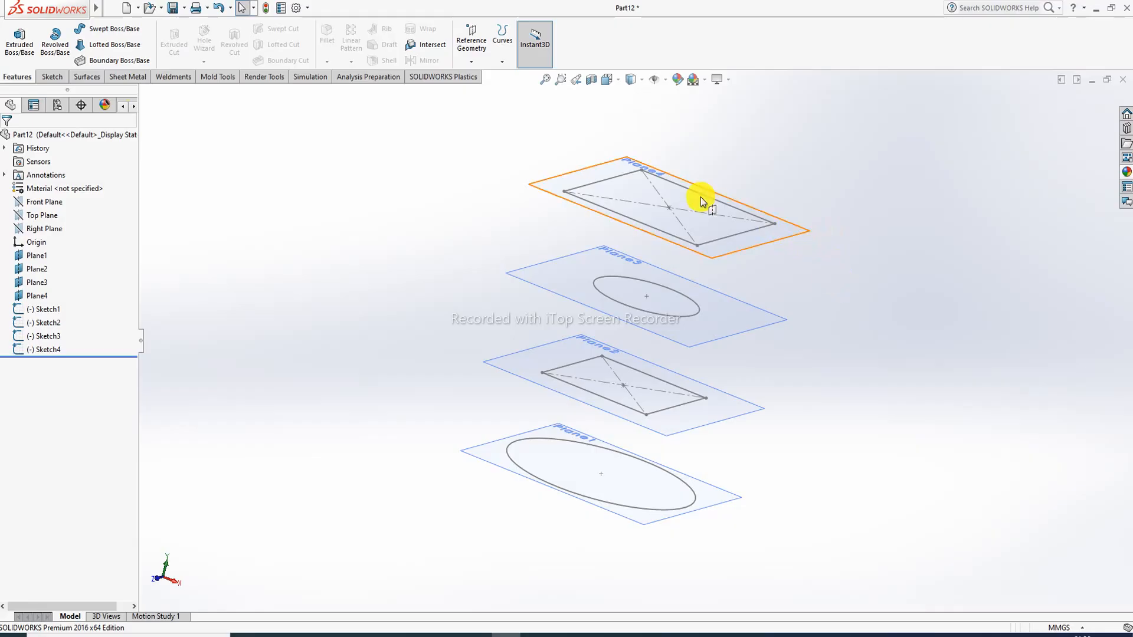
left_click(115, 45)
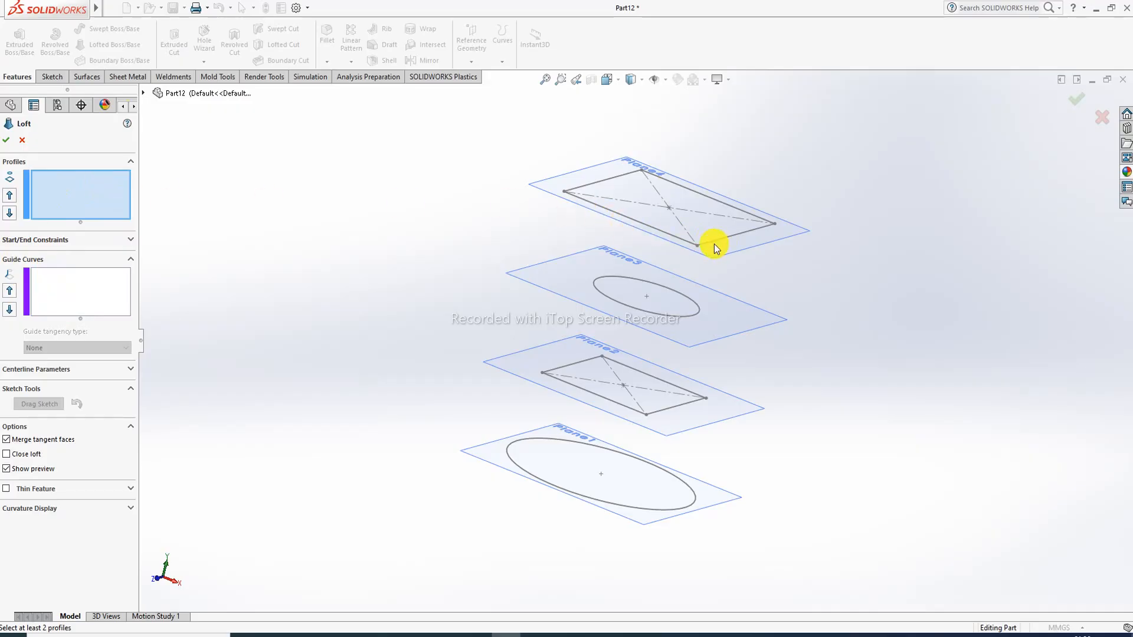
left_click(696, 245)
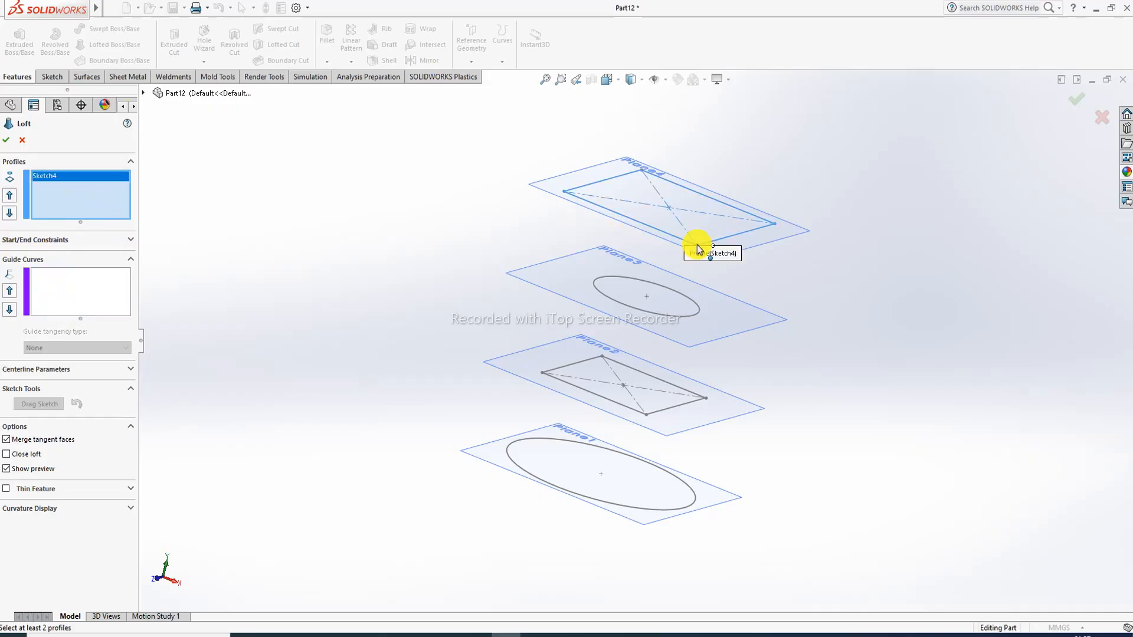
left_click(688, 322)
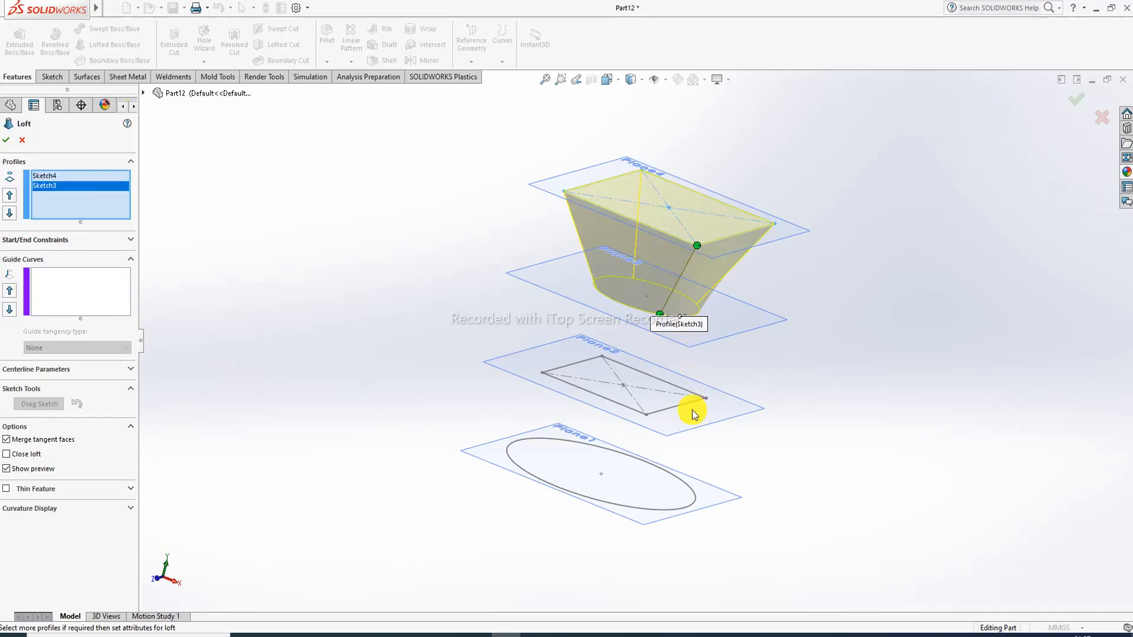
left_click(648, 420)
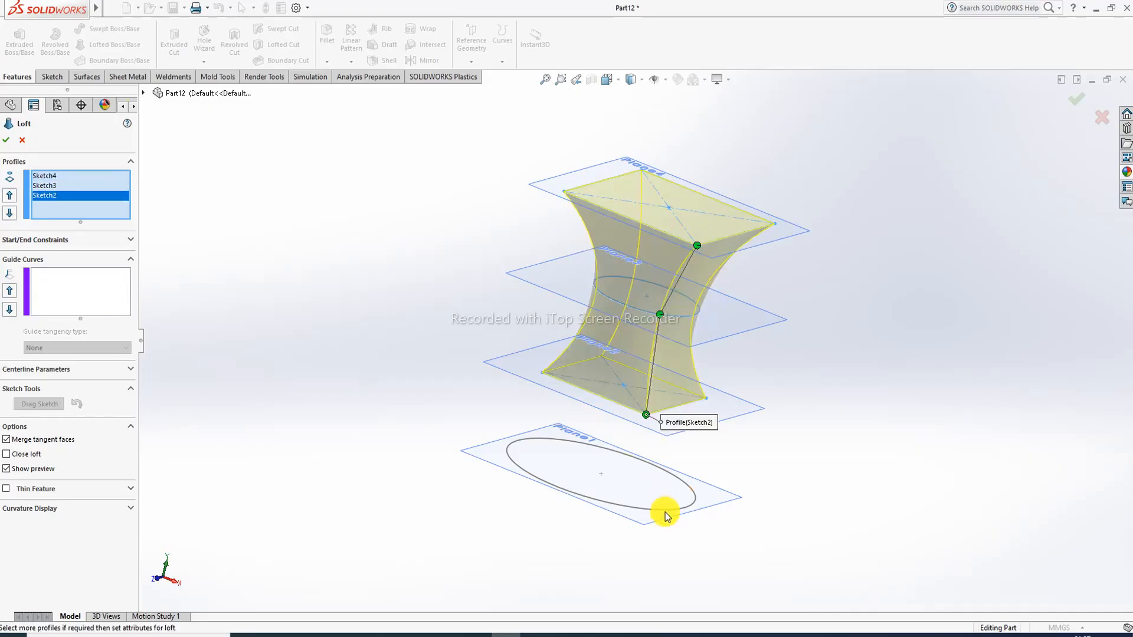
left_click(663, 509)
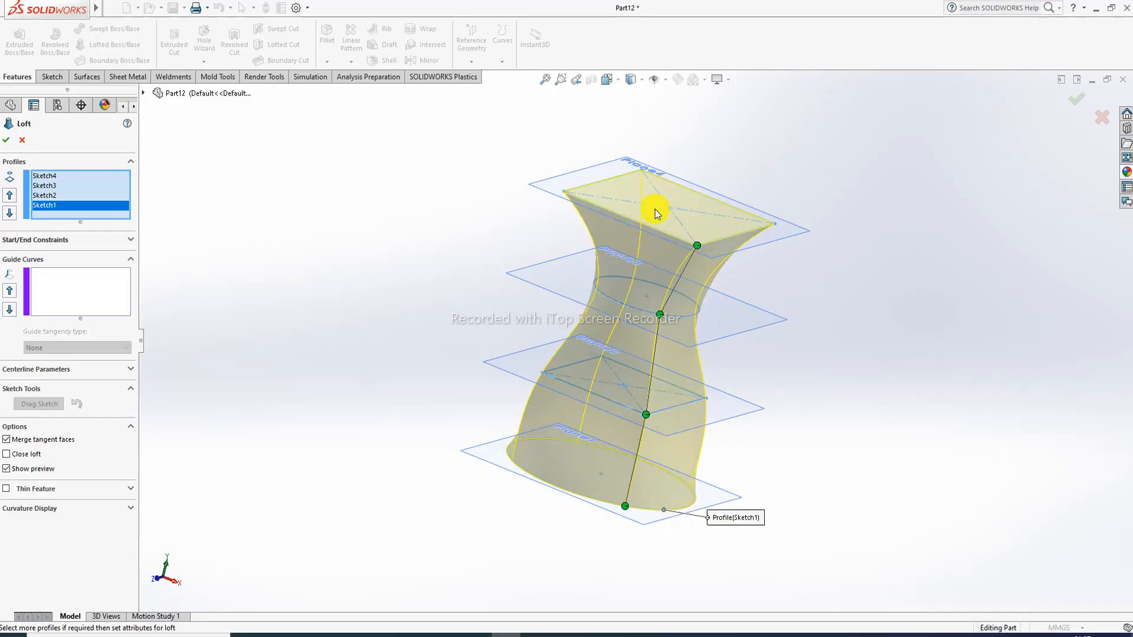
Try moving the loft connector on the Plane4 rectangle to an adjacent corner and back, and cancel the loft.
mouse_move(657, 214)
middle_mouse_down()
mouse_move(731, 240)
mouse_move(744, 258)
mouse_move(716, 185)
mouse_move(685, 241)
middle_mouse_up()
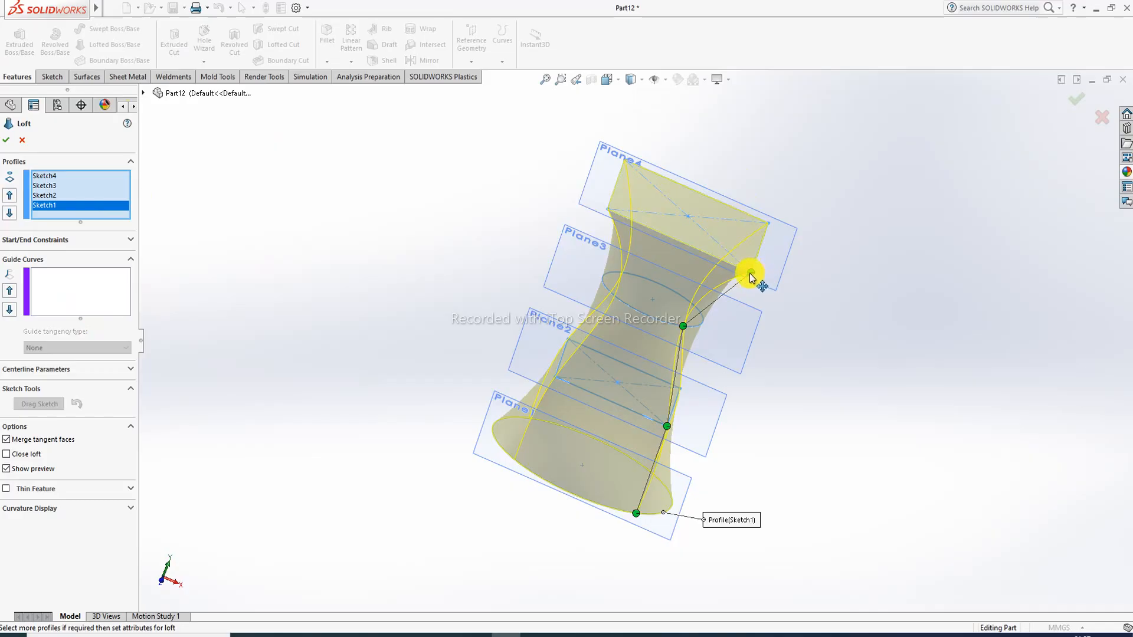
mouse_move(751, 274)
left_mouse_down()
mouse_move(737, 272)
mouse_move(762, 275)
mouse_move(706, 266)
mouse_move(751, 272)
left_mouse_up()
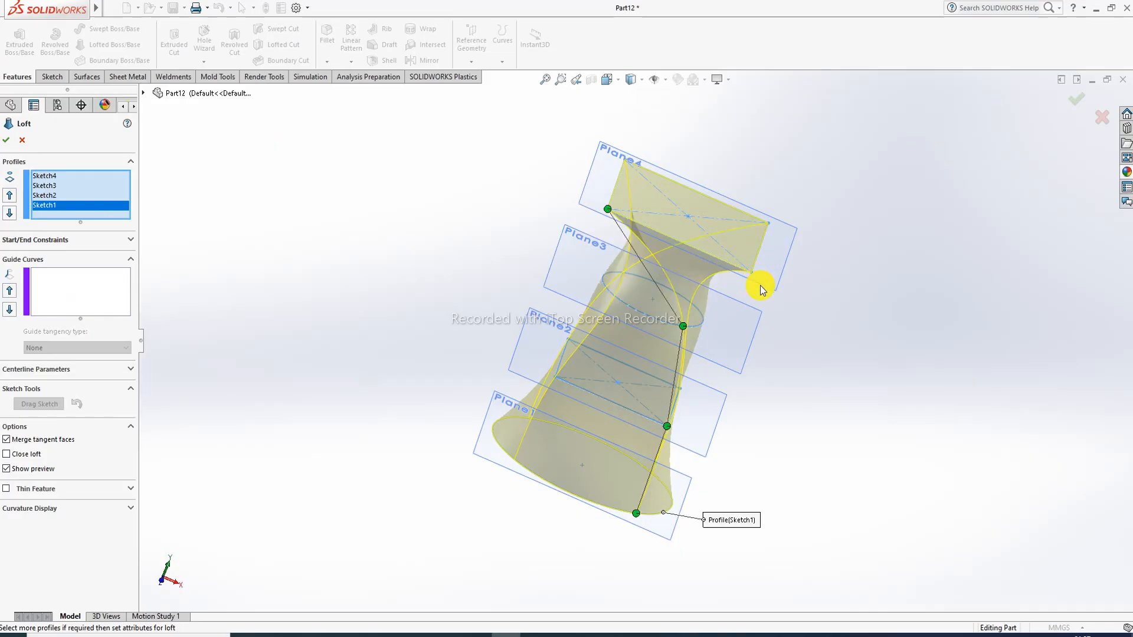
left_click_drag(609, 210, 751, 272)
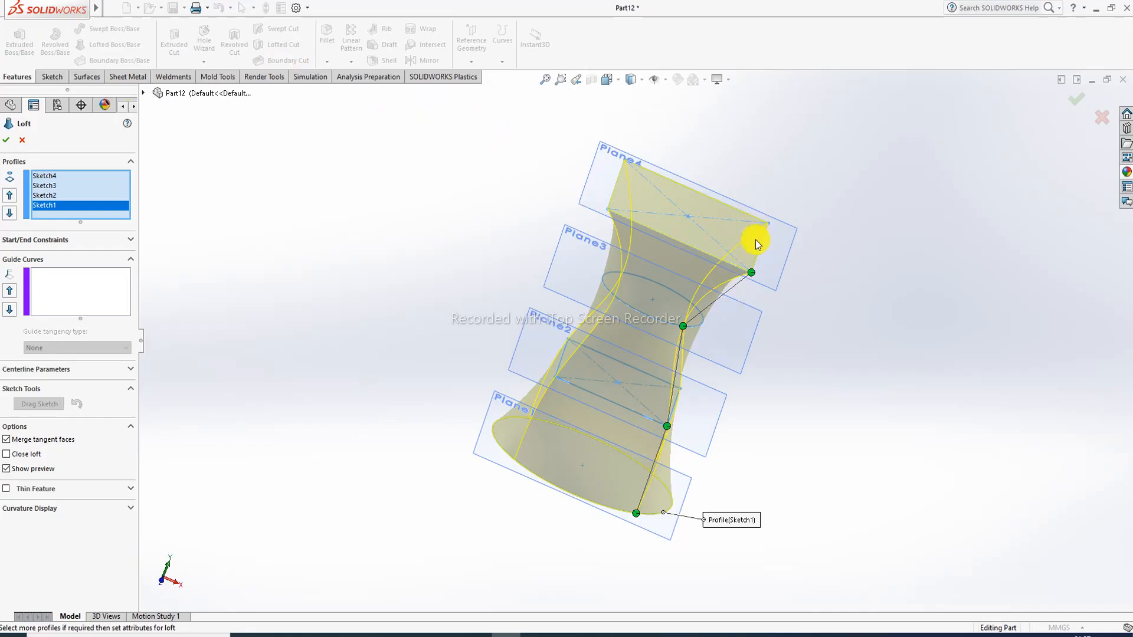
scroll(724, 302, "down", 2)
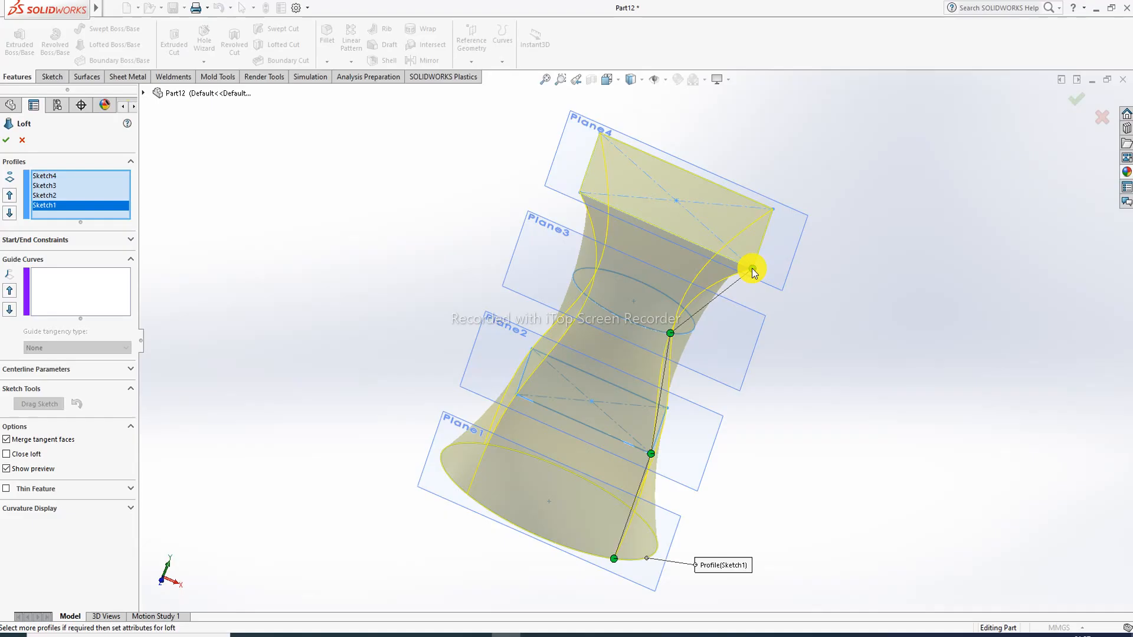
left_click_drag(752, 272, 625, 213)
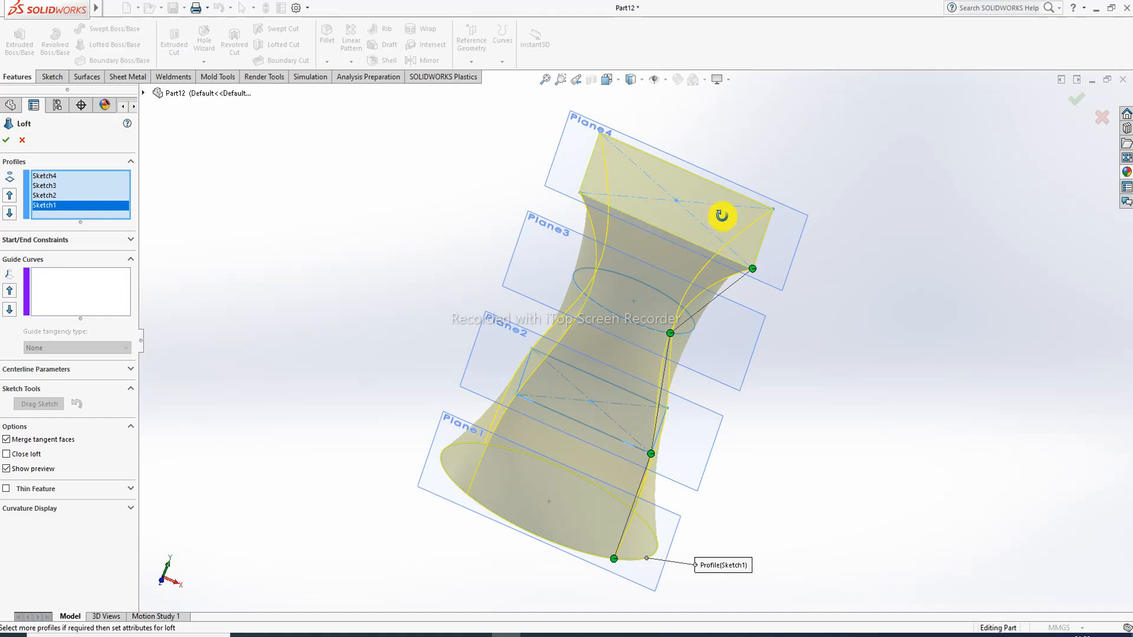
middle_click_drag(726, 220, 693, 246)
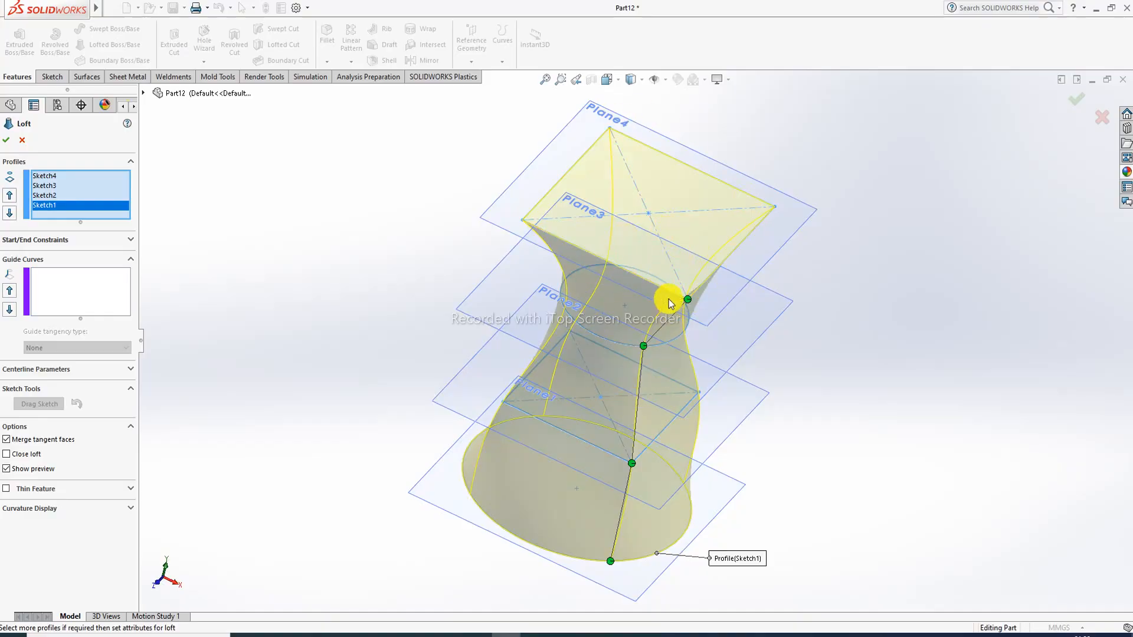
middle_click_drag(675, 246, 744, 227)
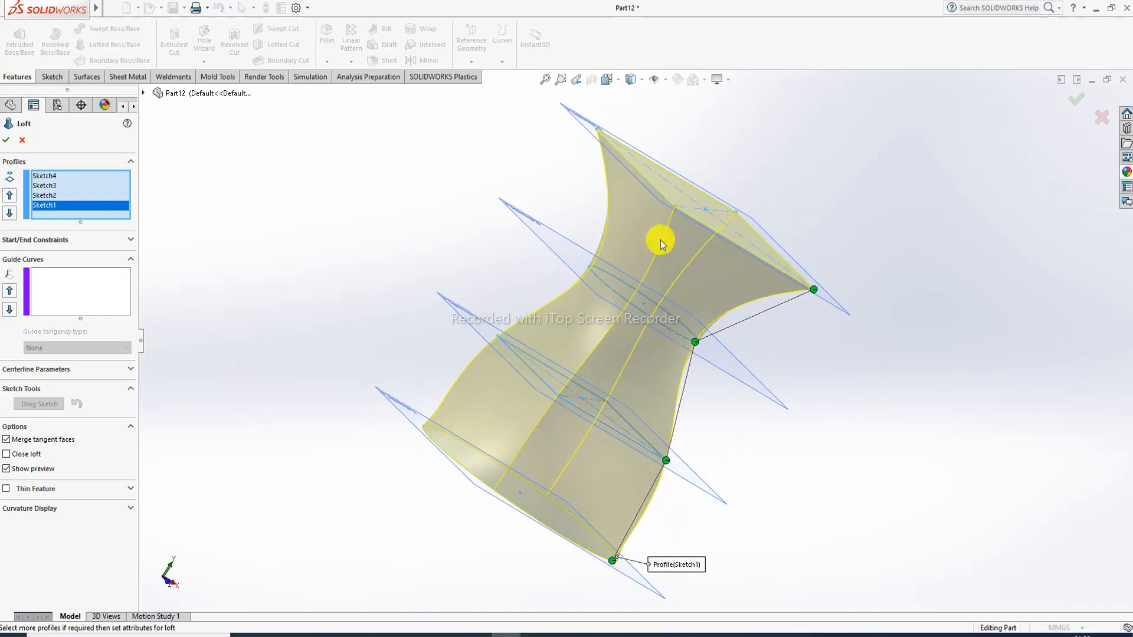
left_click(23, 142)
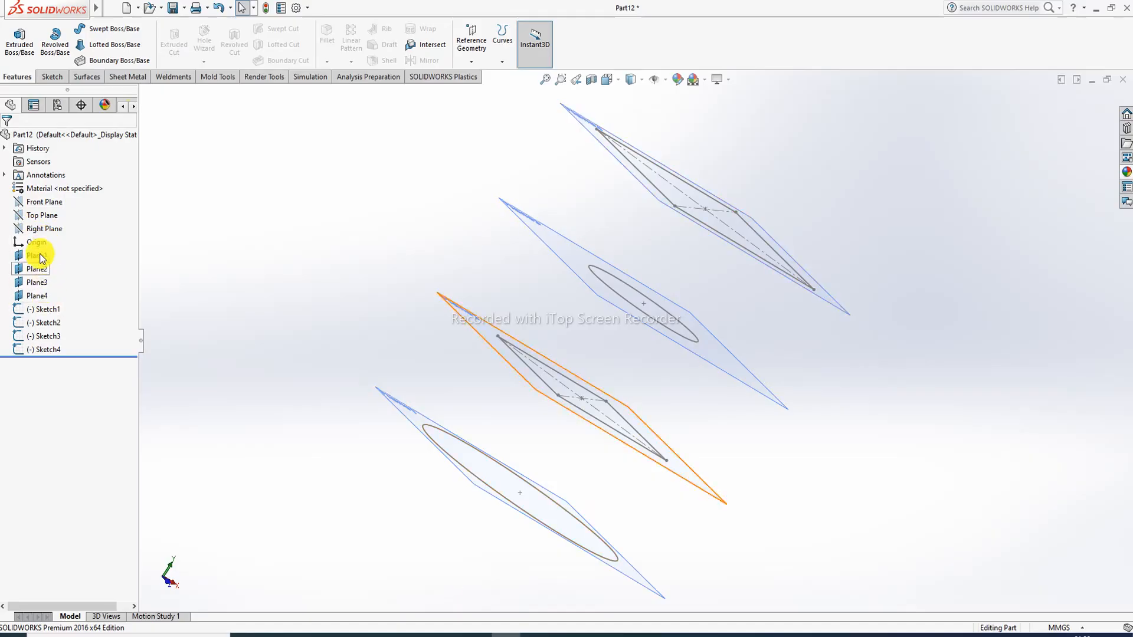
Start a new sketch on the Front Plane and view it normal to the plane.
left_click(45, 202)
left_click(53, 181)
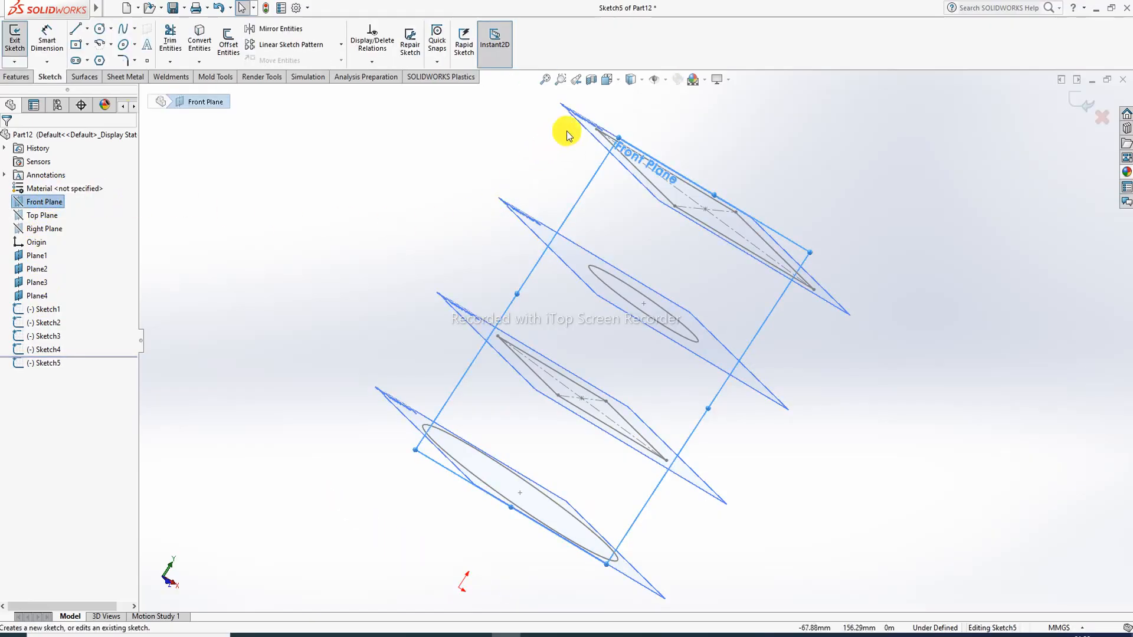
left_click(611, 82)
left_click(673, 153)
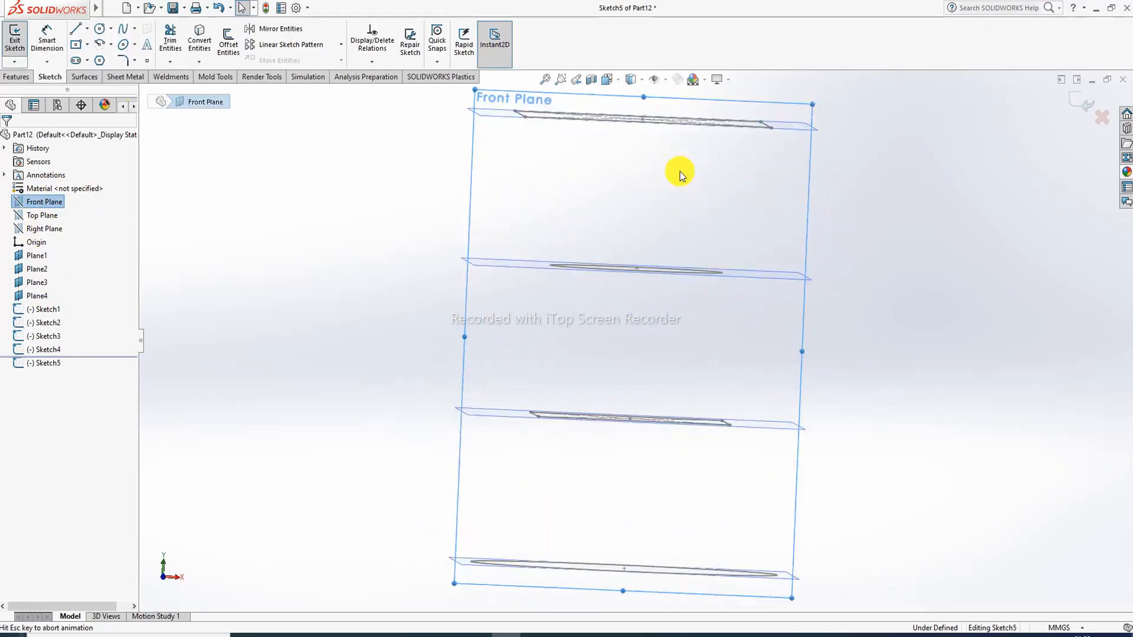
scroll(678, 177, "up", 2)
scroll(692, 186, "down", 1)
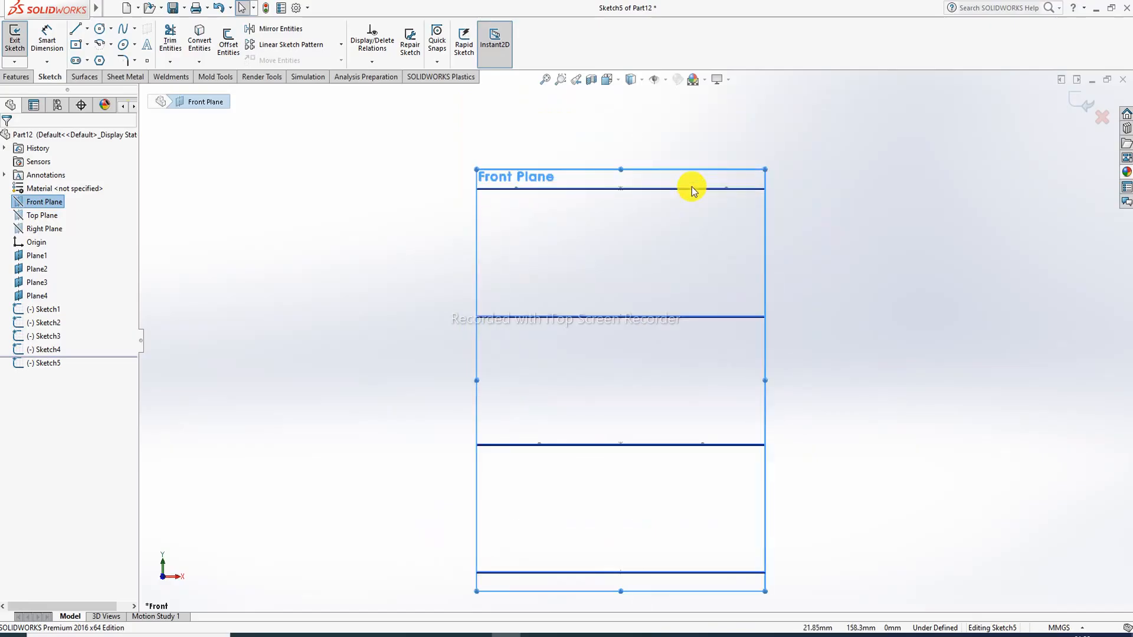
Convert edge-on entities of Sketch4, Sketch3, Sketch2 and Sketch1 into the Front Plane sketch and keep the view normal to it.
left_click(658, 189)
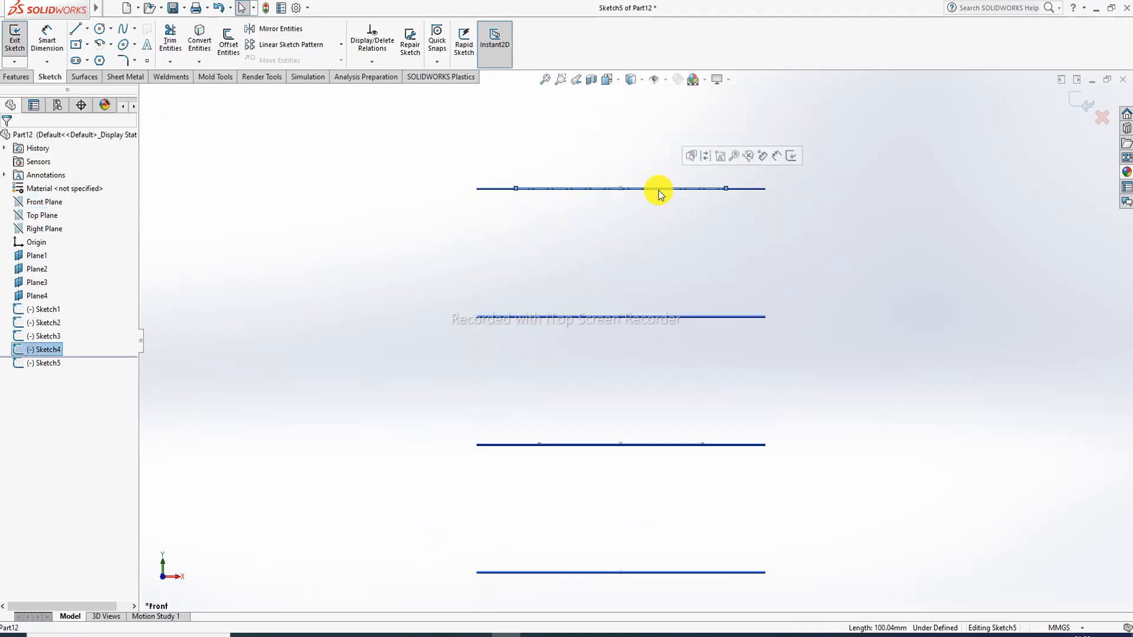
left_click(649, 317)
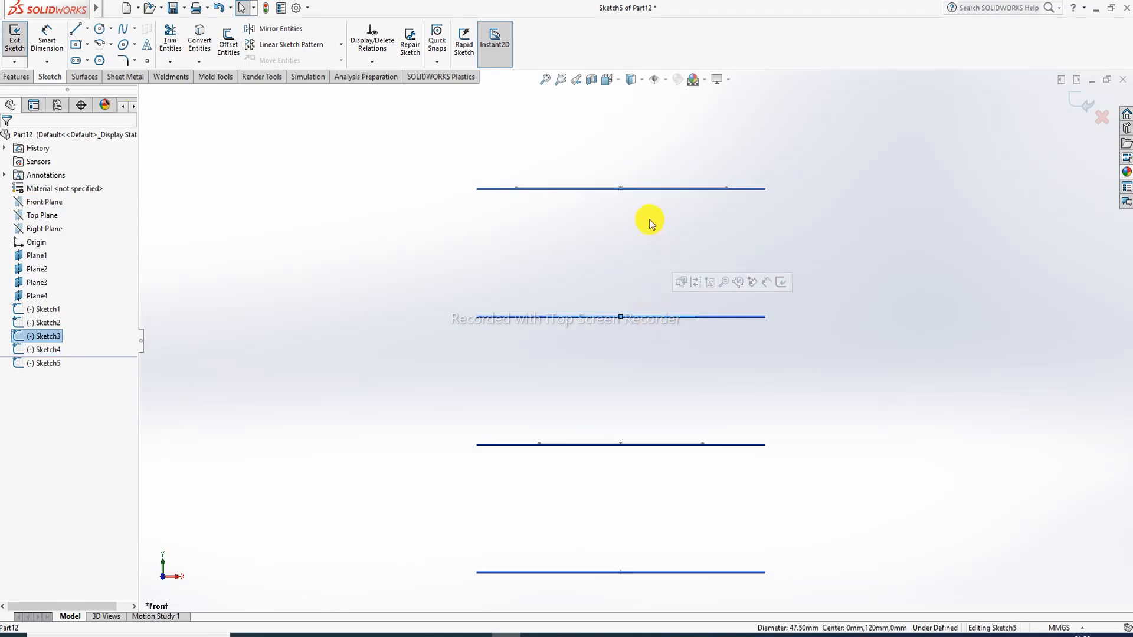
left_click(649, 188)
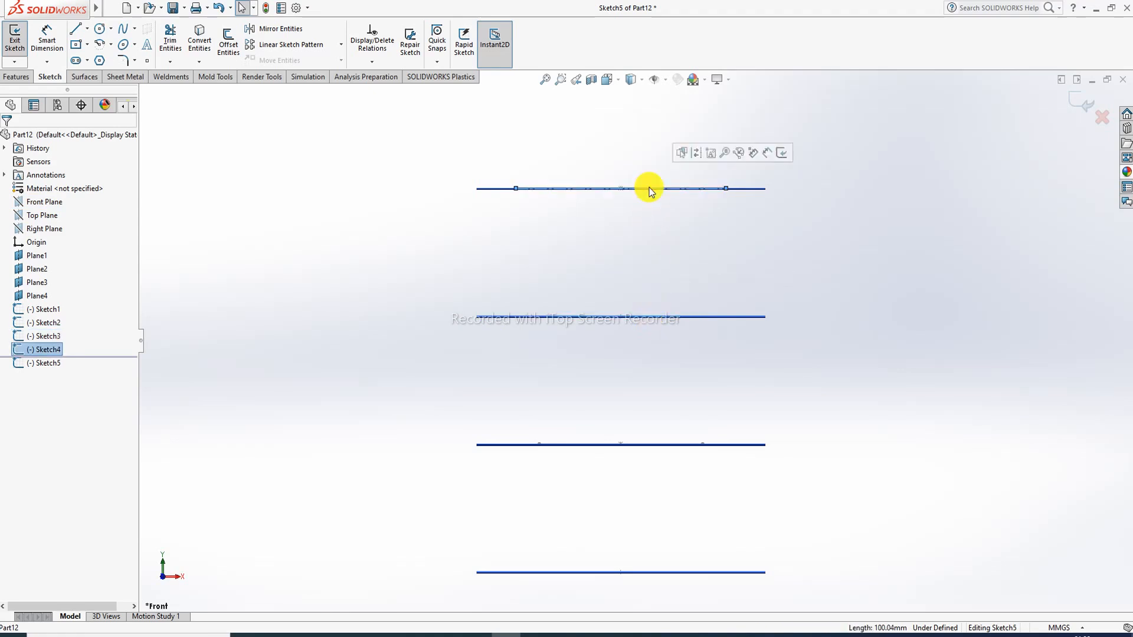
left_click(650, 217)
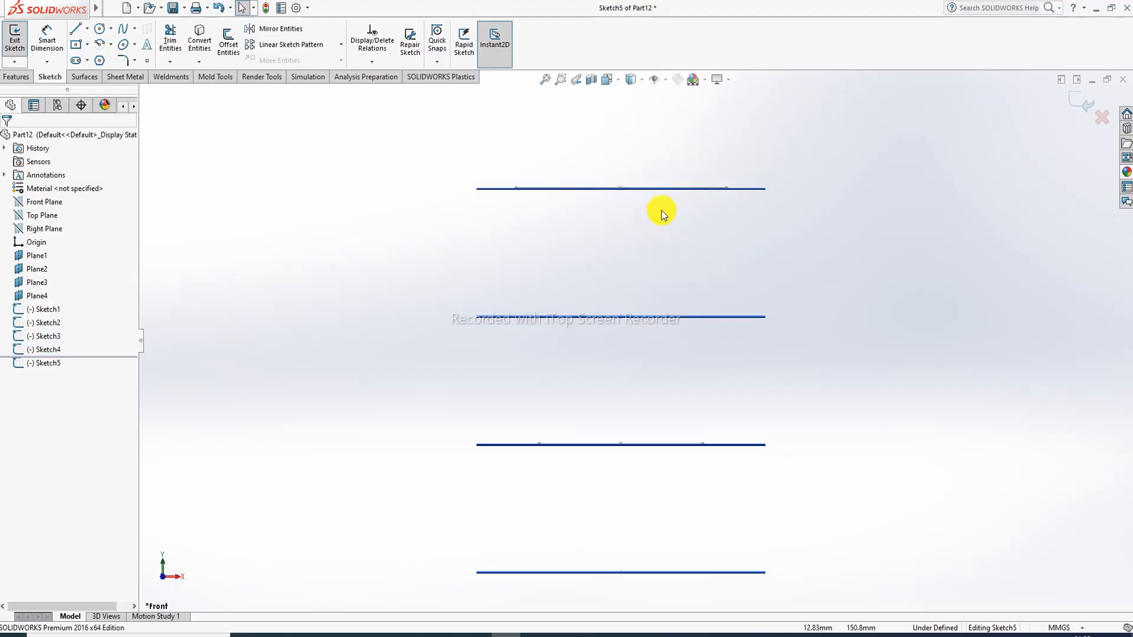
left_click(664, 190)
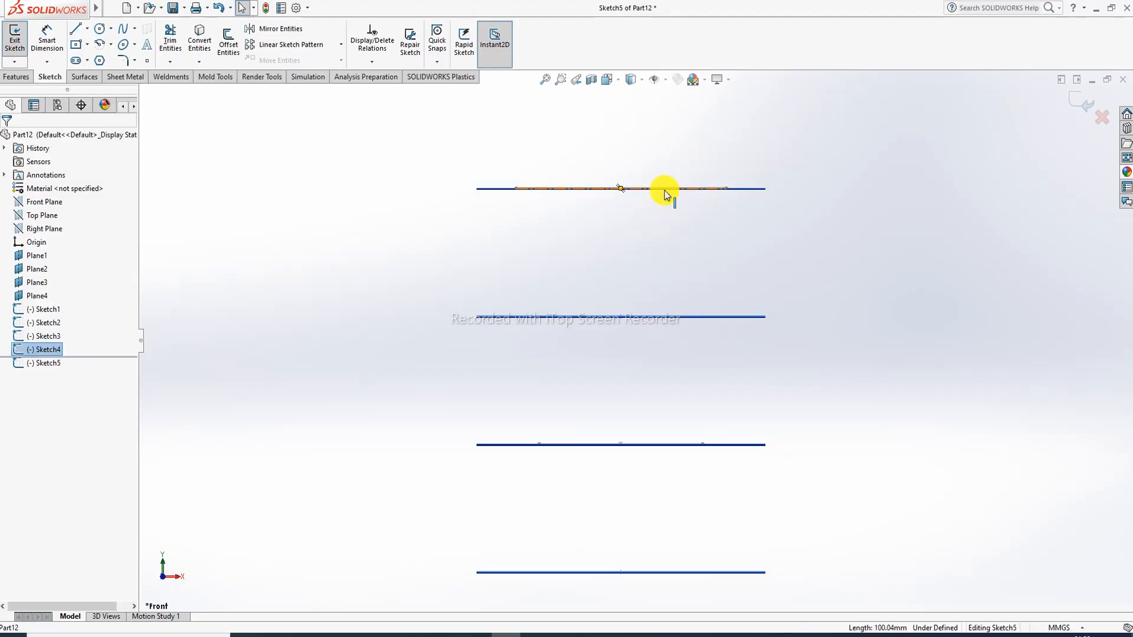
left_click(668, 317, "ctrl")
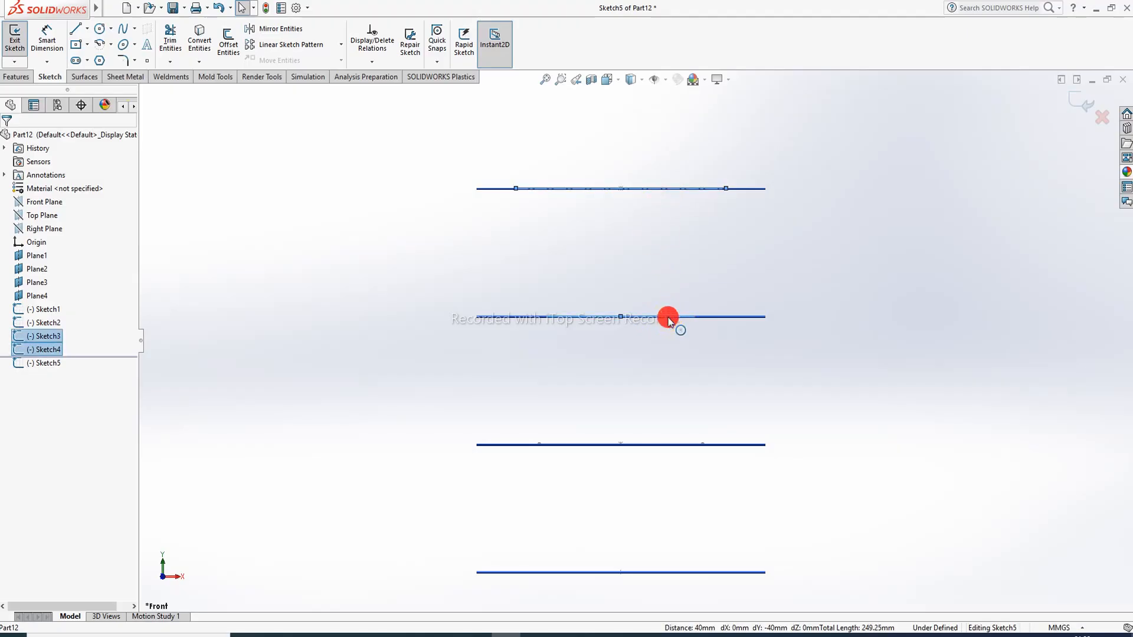
left_click(665, 447, "ctrl")
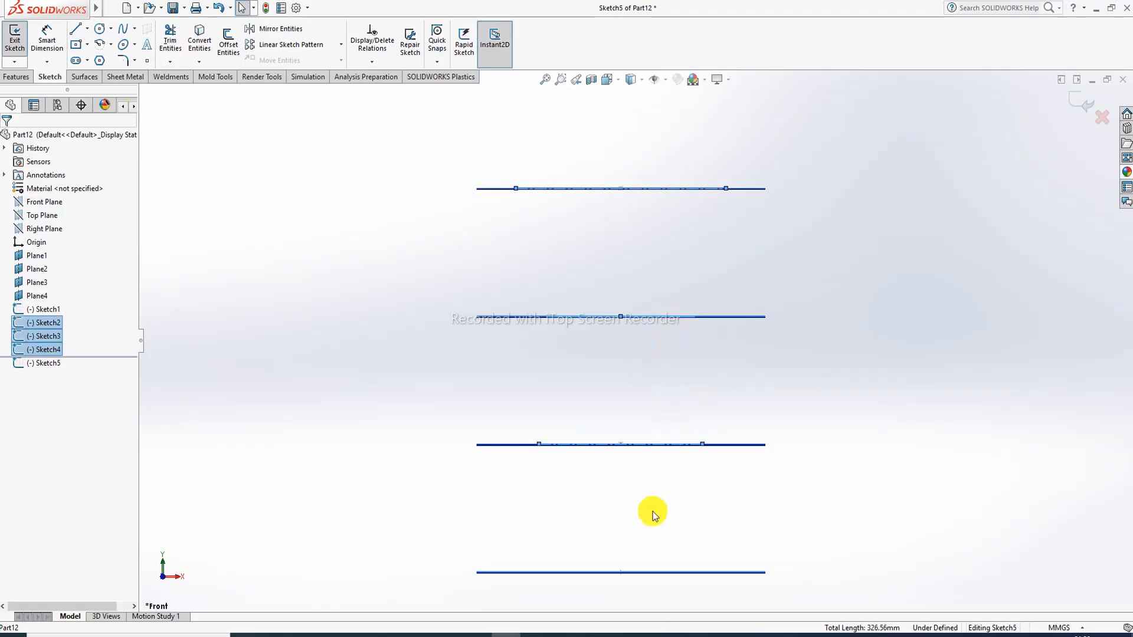
left_click(644, 574, "ctrl")
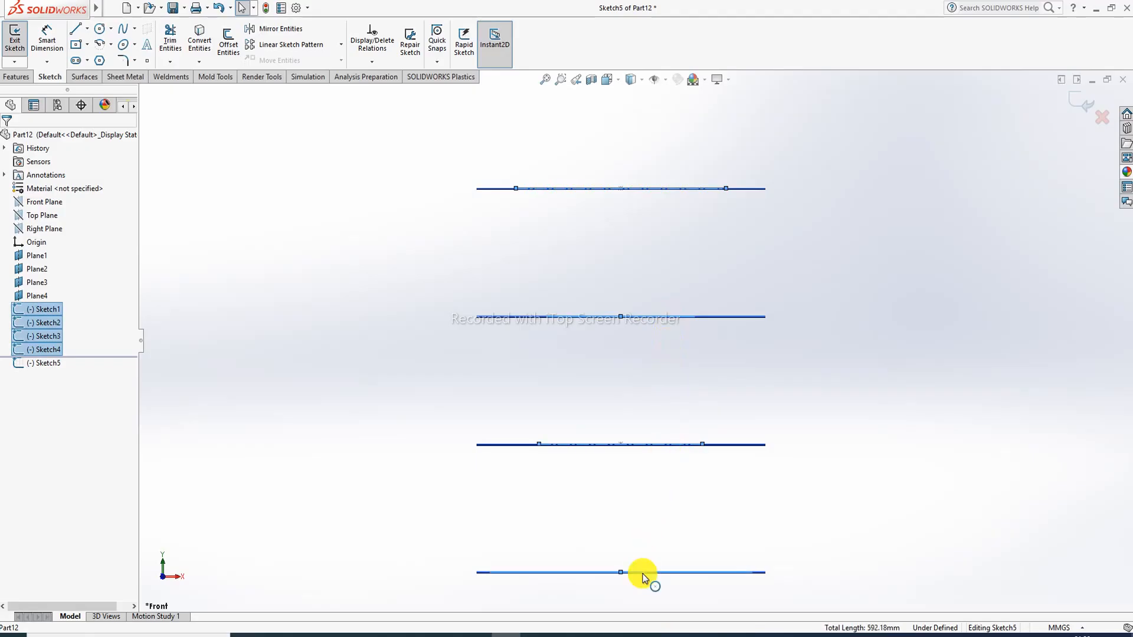
left_click(201, 52)
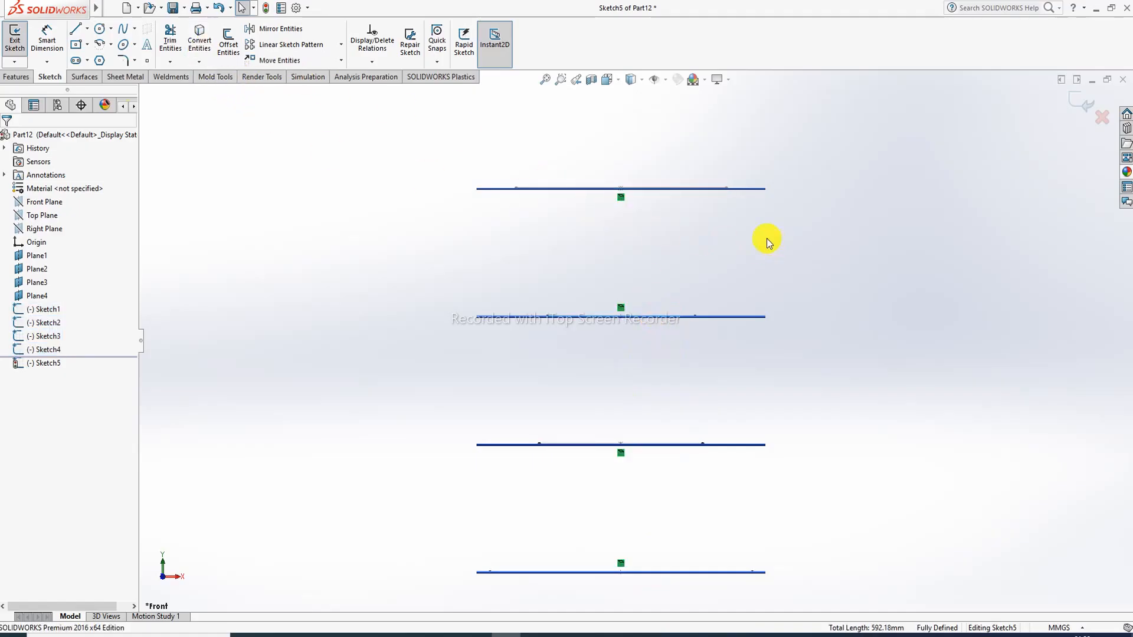
middle_click_drag(767, 239, 764, 229)
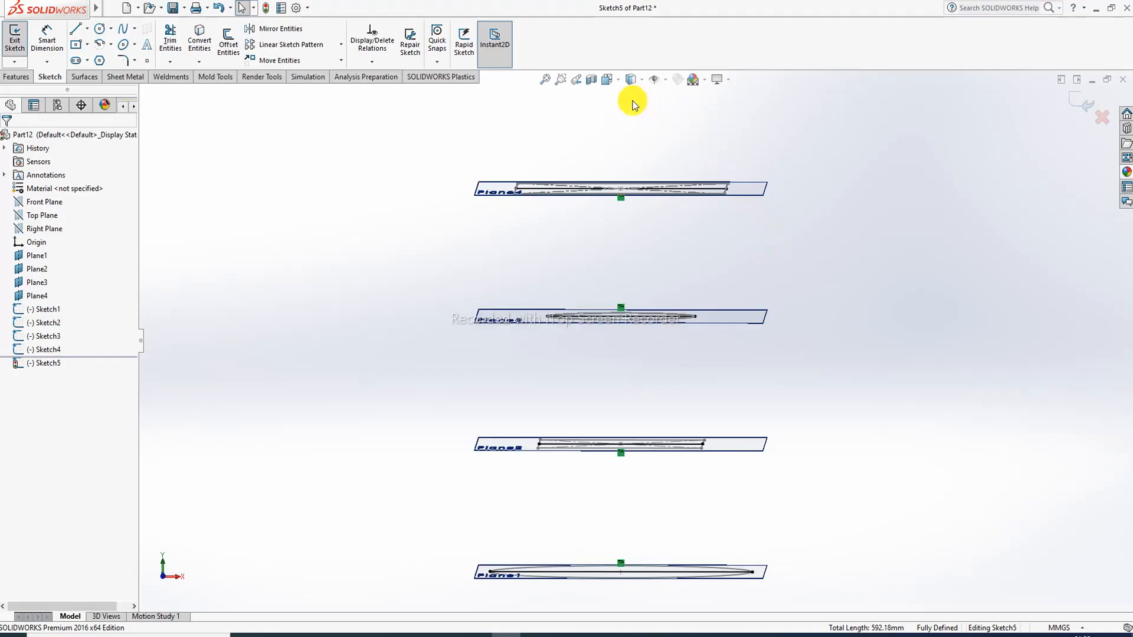
left_click(630, 79)
left_click(678, 151)
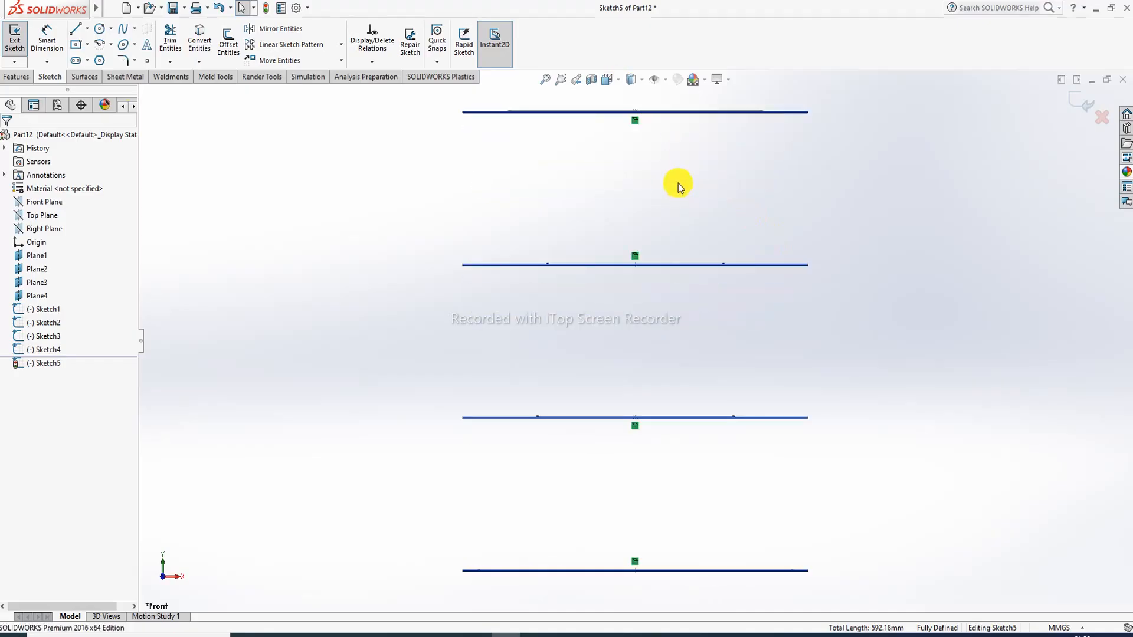
Sketch a wavy spline through the left ends of the four converted lines, with one outward-bulging point between each neighbouring pair.
left_click(122, 29)
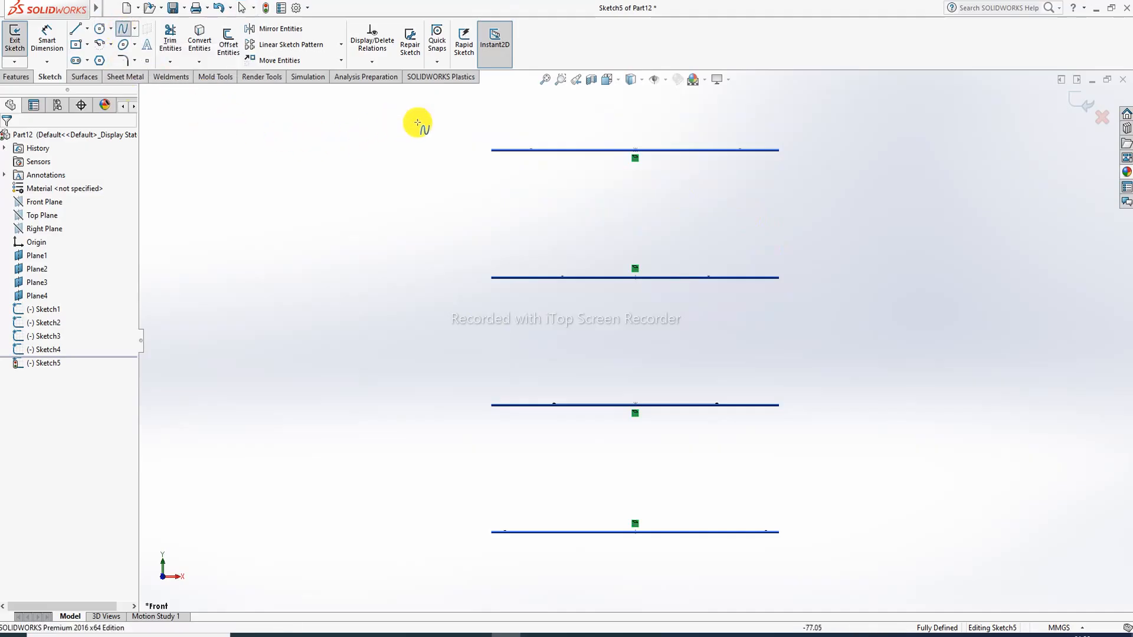
left_click(530, 149)
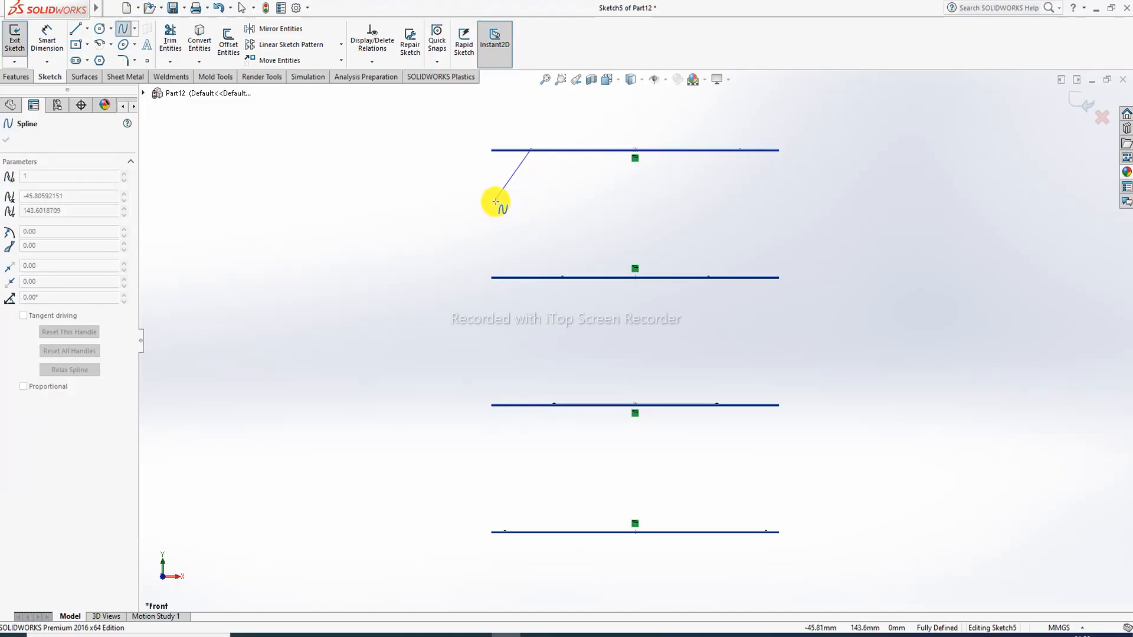
left_click(499, 200)
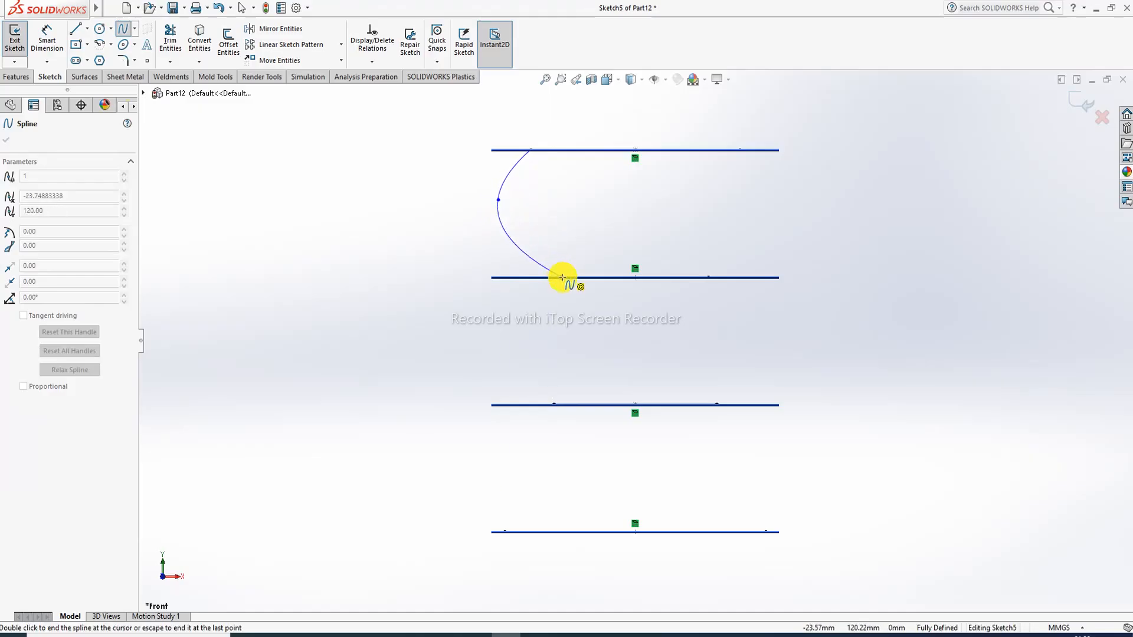
left_click(562, 277)
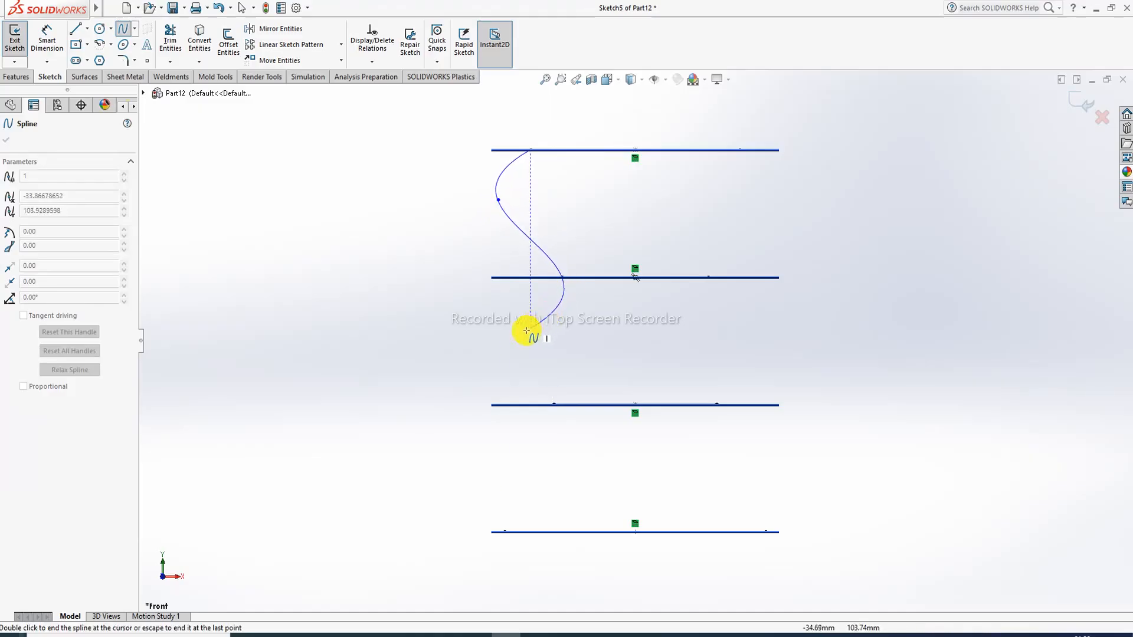
left_click(517, 335)
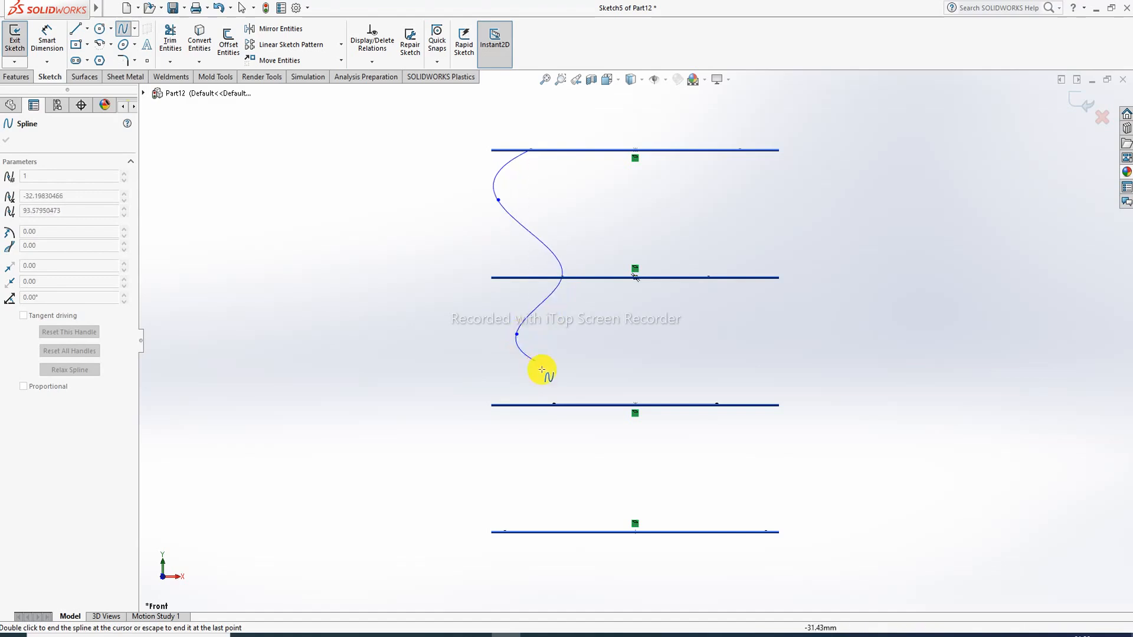
left_click(554, 405)
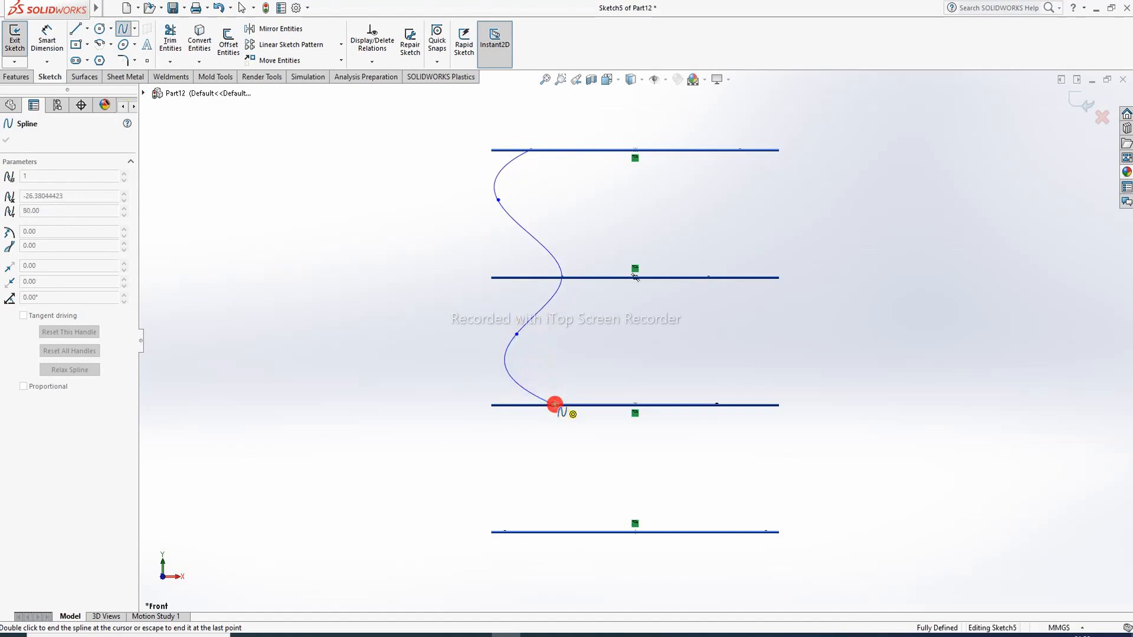
left_click(514, 462)
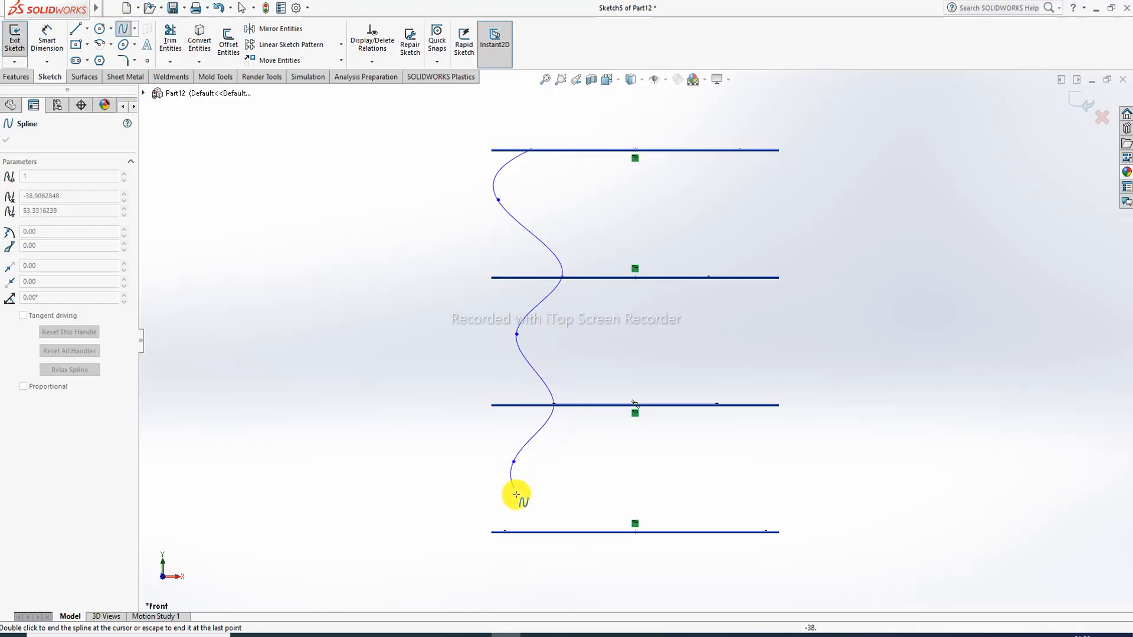
left_click(505, 532)
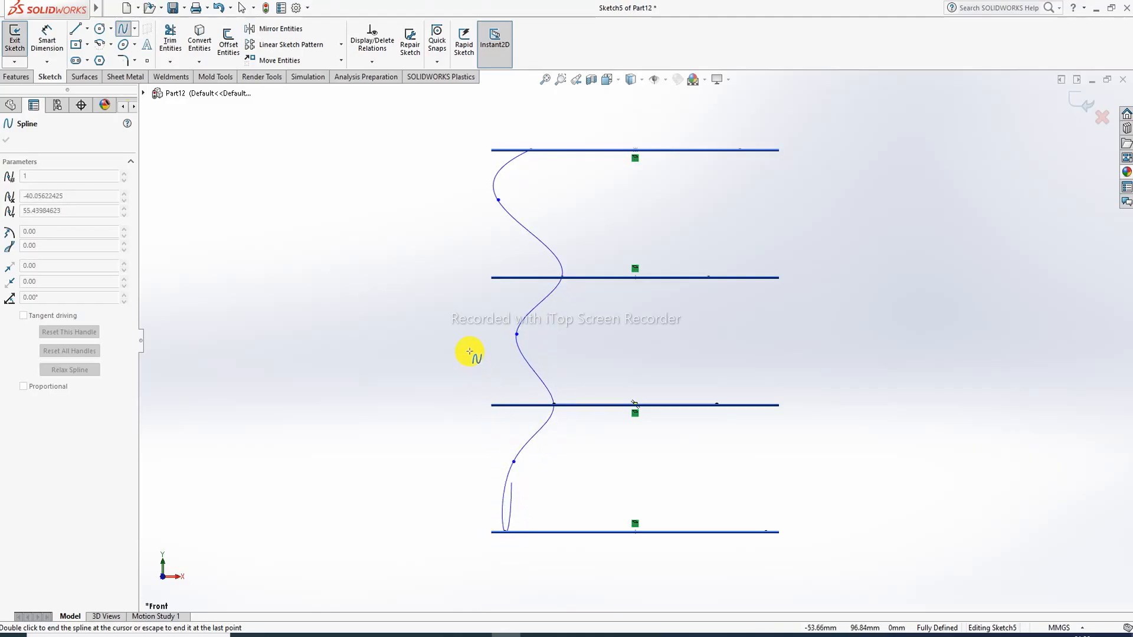
right_click(469, 351)
left_click(507, 361)
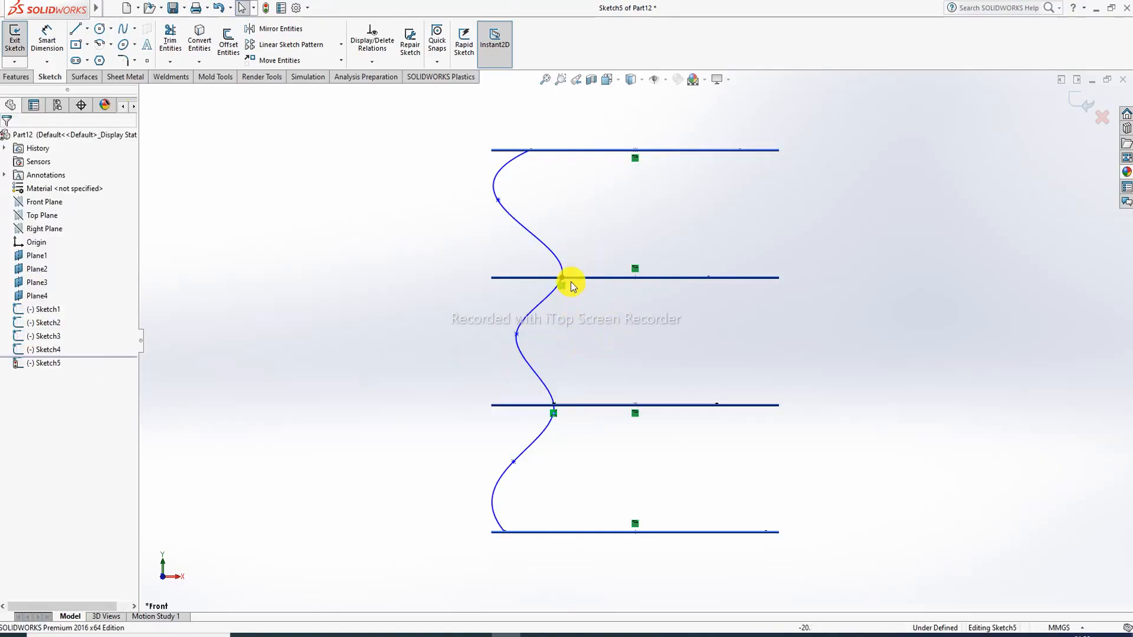
Examine where the spline meets the left end of each of the four converted lines.
scroll(580, 281, "down", 5)
scroll(583, 295, "down", 3)
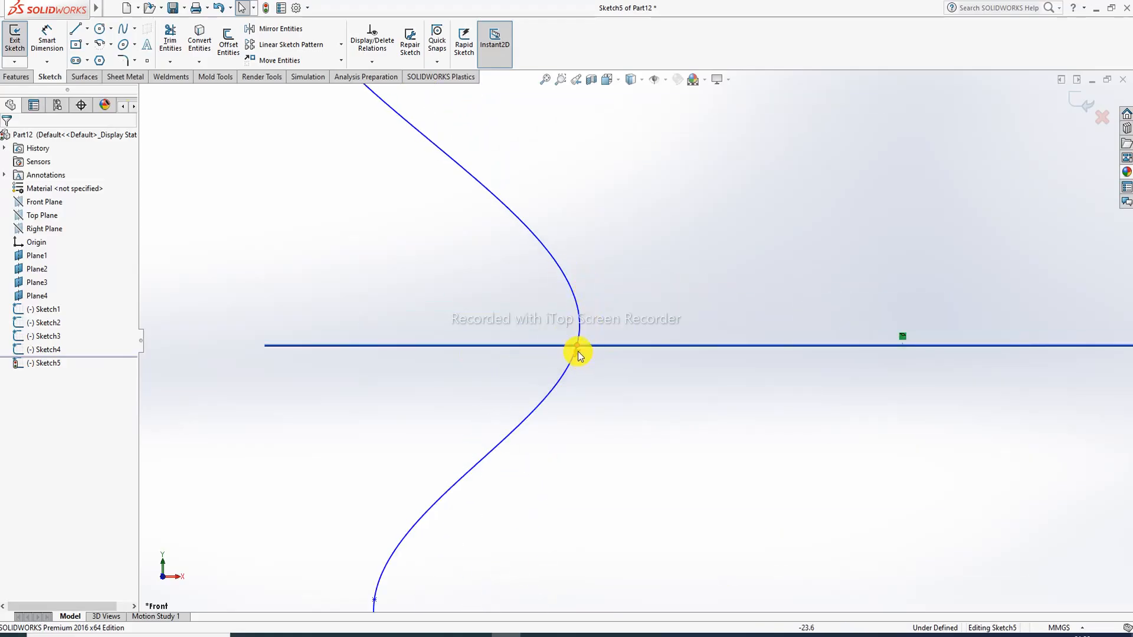
scroll(537, 151, "up", 4)
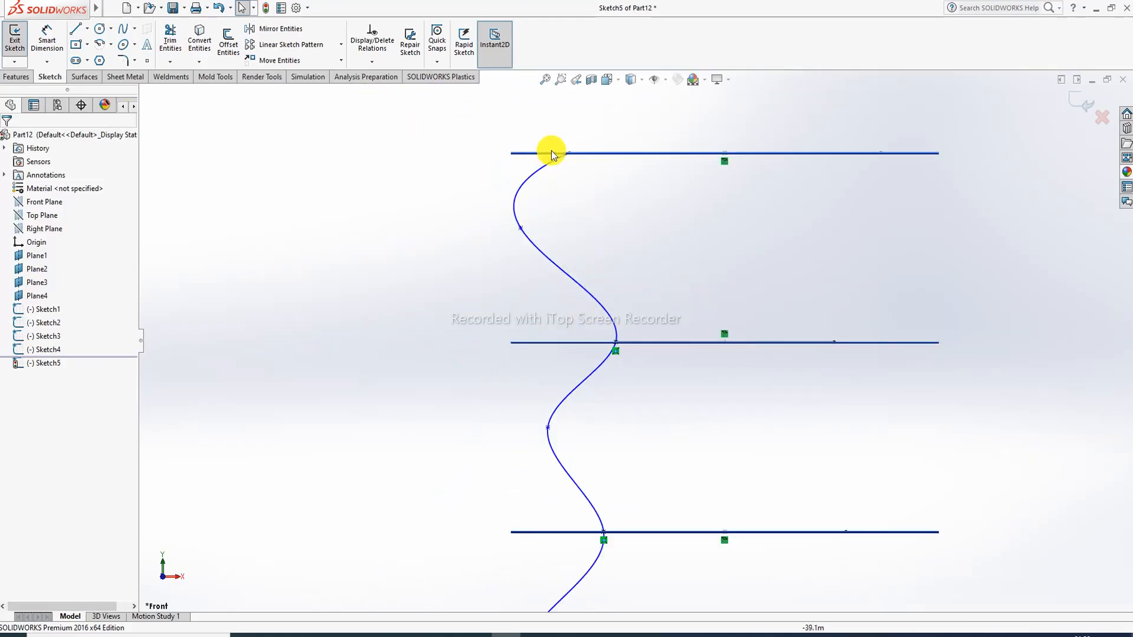
scroll(567, 149, "down", 2)
scroll(584, 172, "down", 3)
scroll(562, 279, "down", 2)
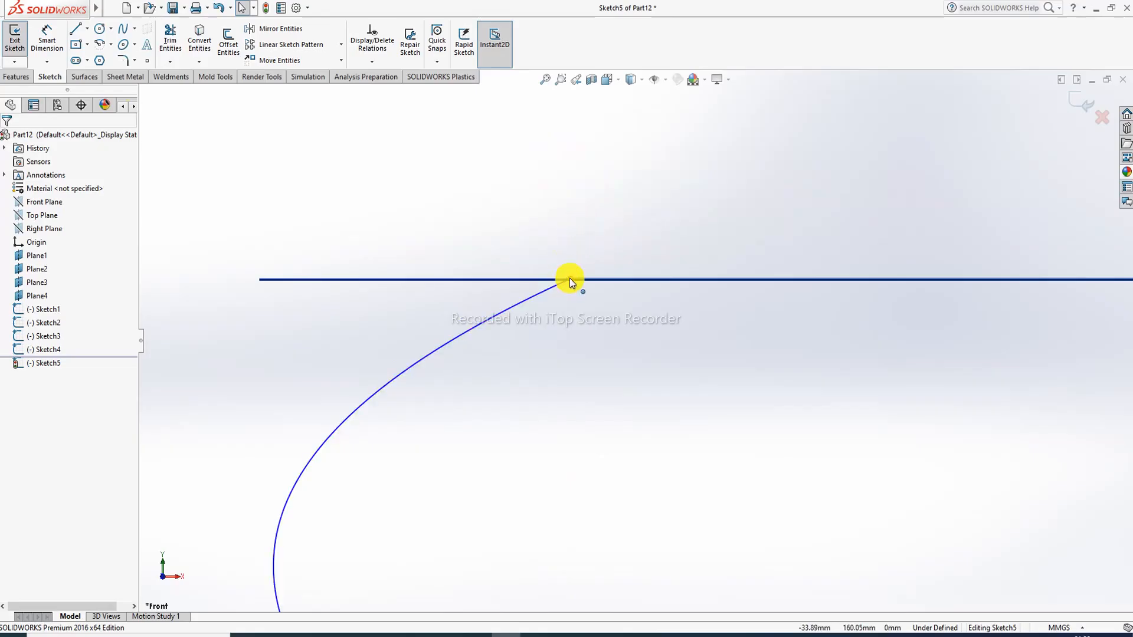
scroll(615, 303, "up", 2)
scroll(678, 514, "up", 4)
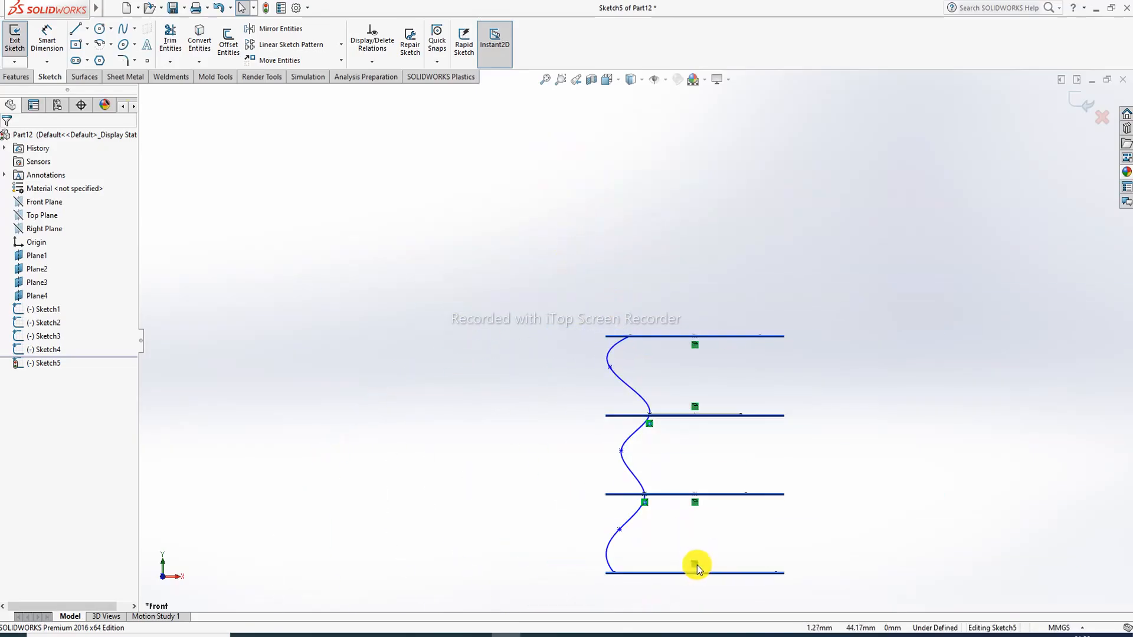
scroll(671, 514, "down", 1)
scroll(664, 520, "down", 4)
scroll(653, 360, "down", 2)
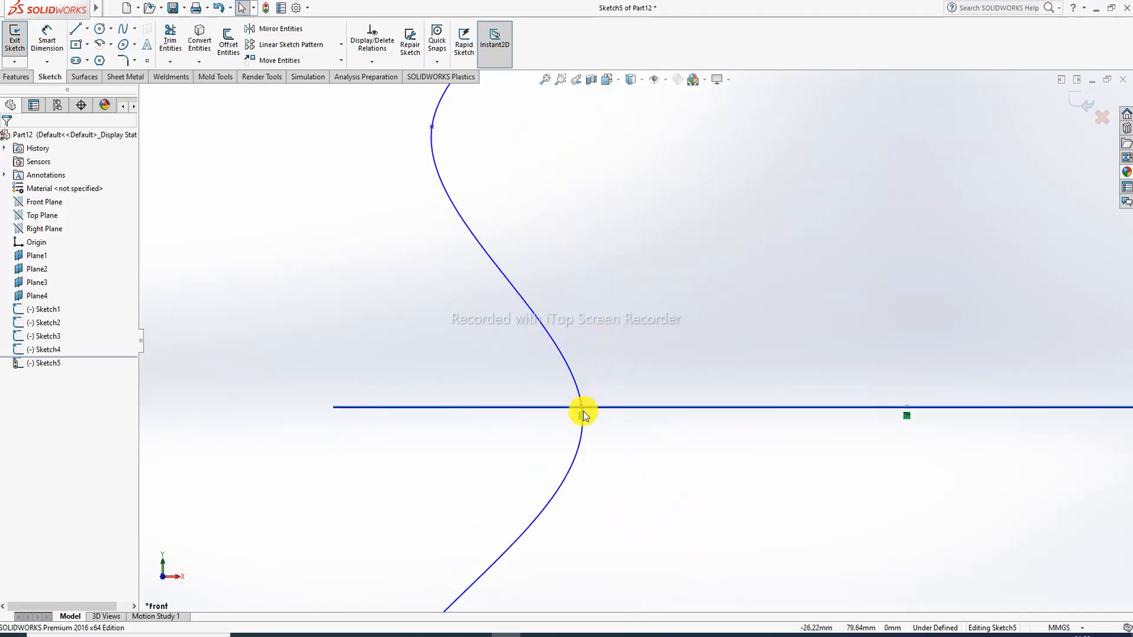
scroll(592, 413, "down", 1)
scroll(637, 435, "up", 4)
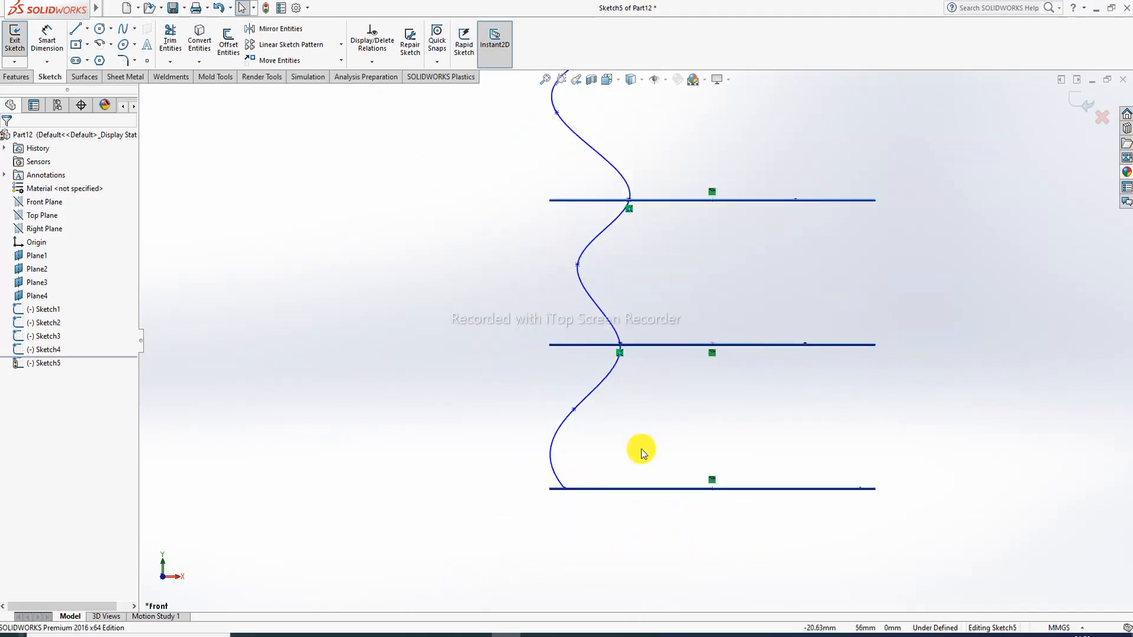
scroll(643, 450, "down", 2)
scroll(597, 472, "down", 3)
scroll(550, 449, "down", 2)
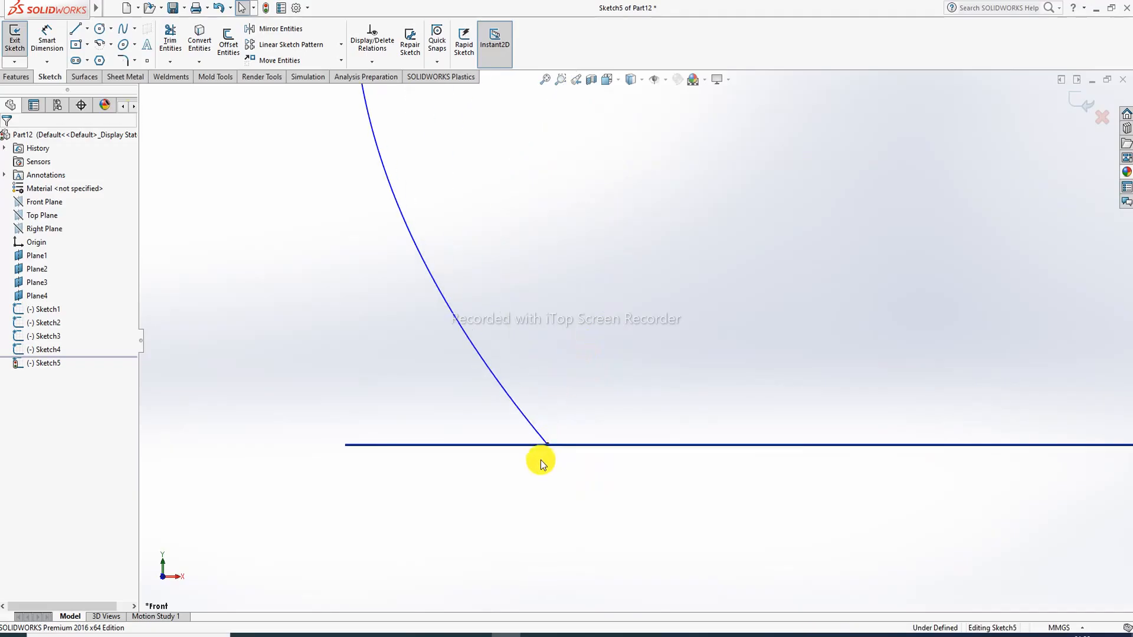
scroll(718, 147, "up", 5)
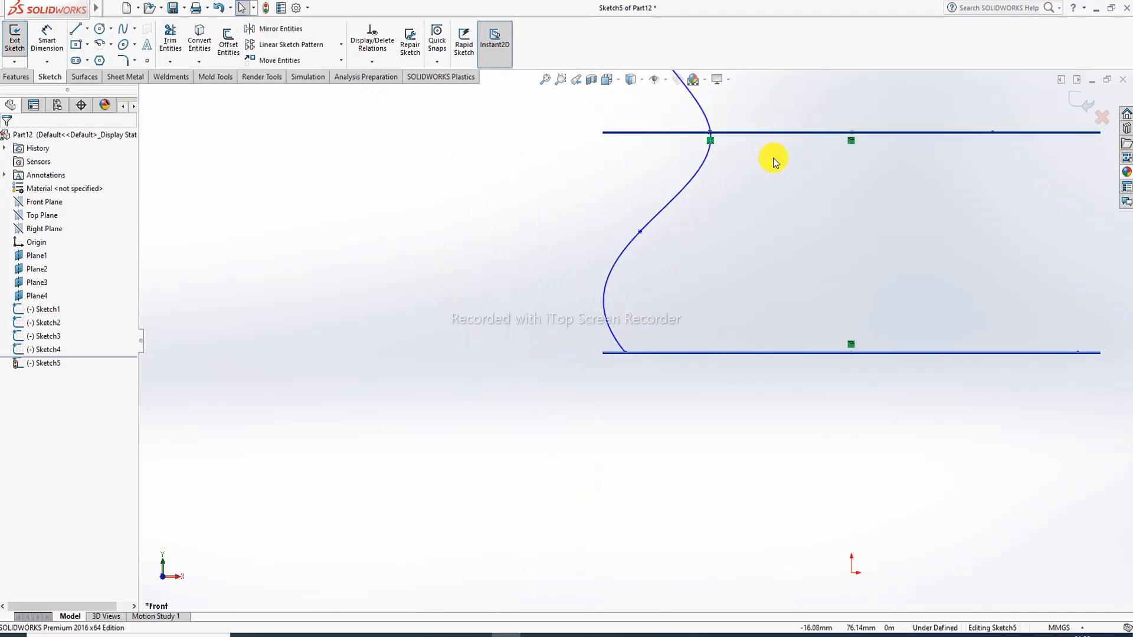
scroll(784, 264, "up", 6)
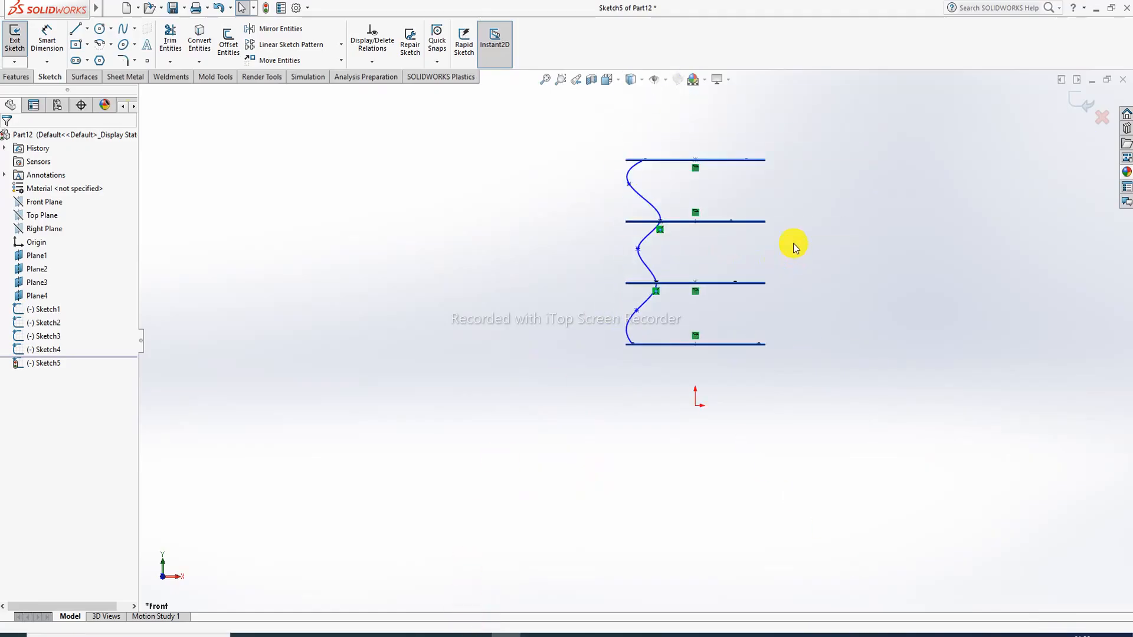
scroll(750, 236, "down", 2)
scroll(747, 231, "down", 4)
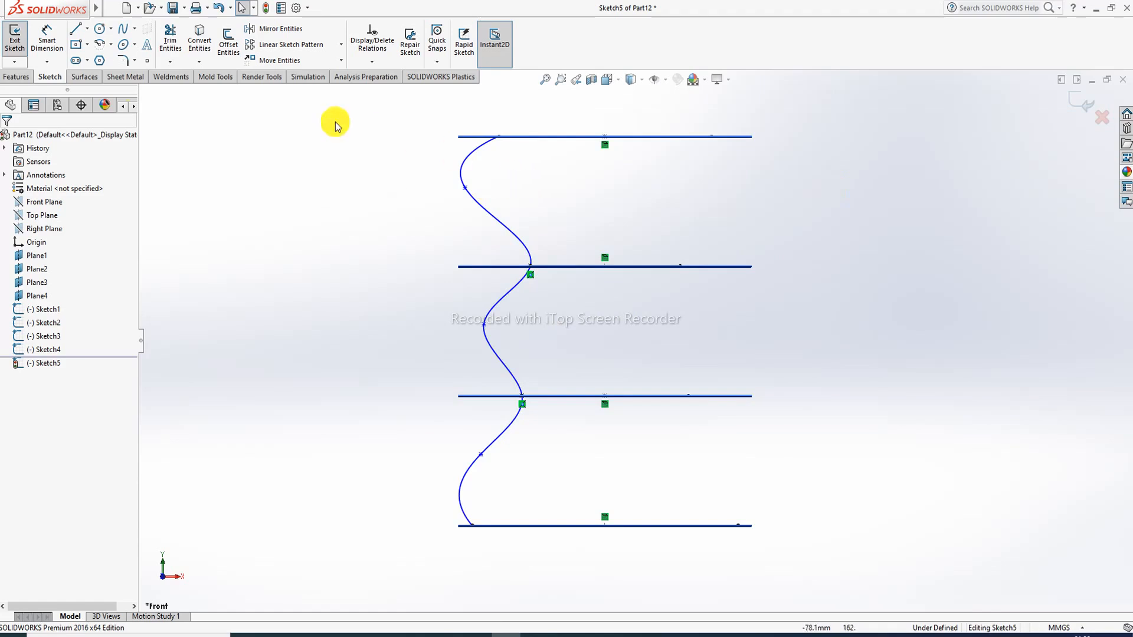
Exit the Front Plane sketch containing the spline and clear the selection.
left_click(18, 78)
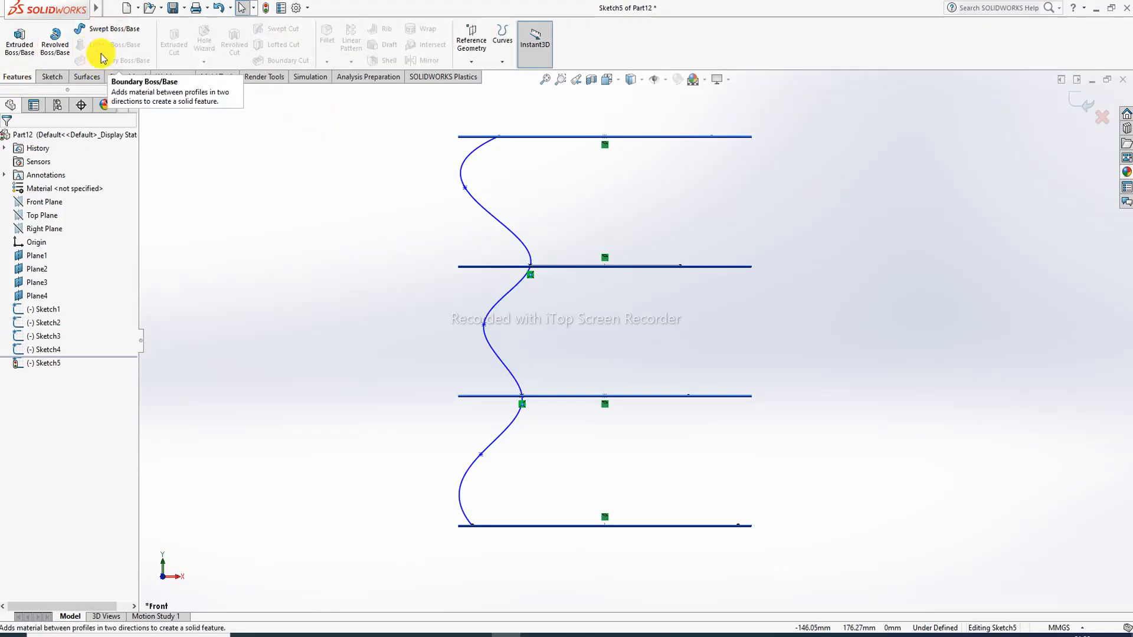
left_click(1082, 97)
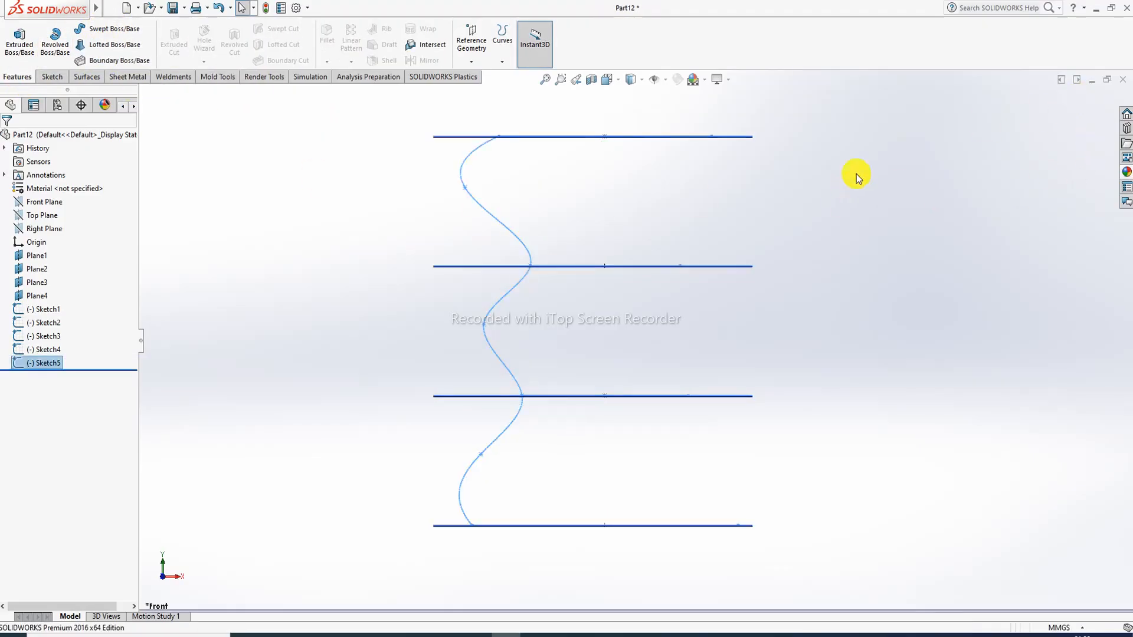
left_click(397, 180)
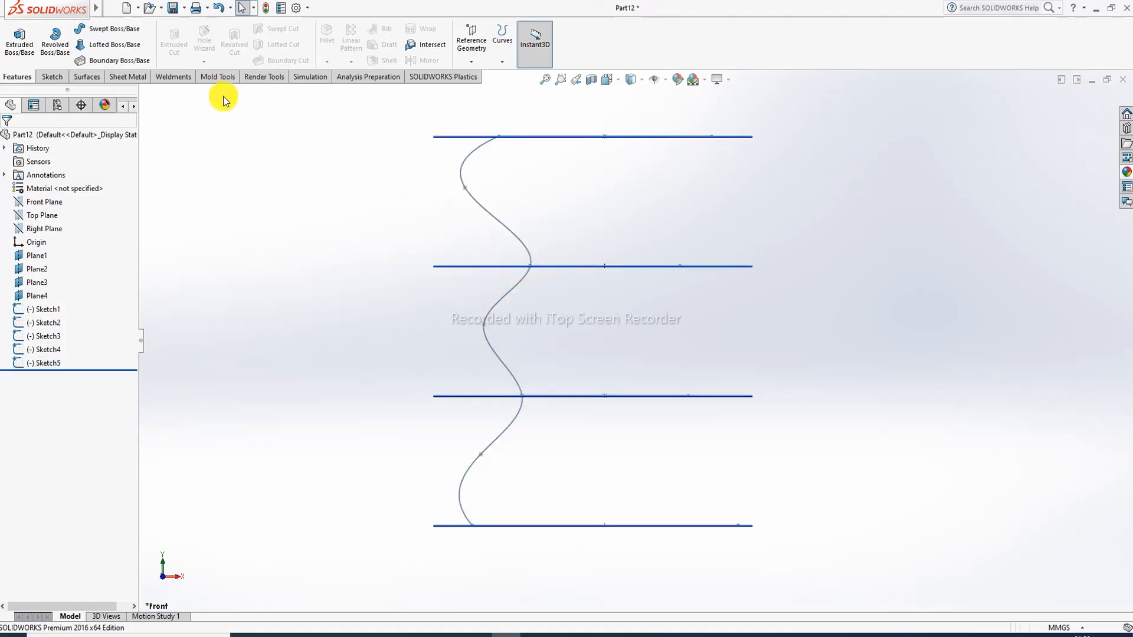
left_click(114, 47)
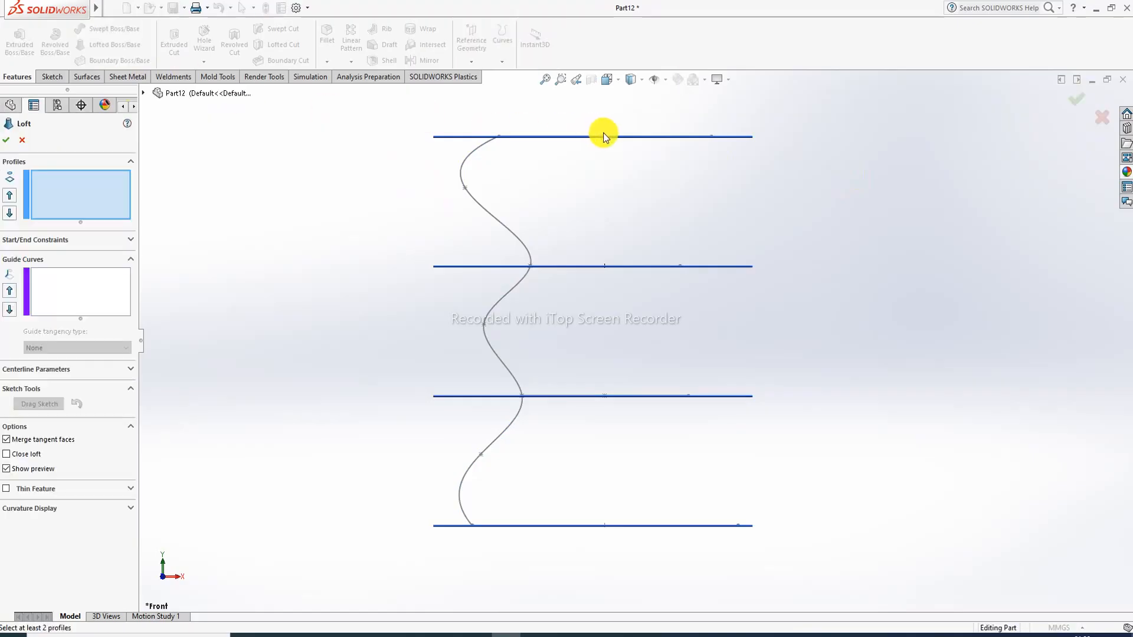
middle_click_drag(597, 155, 600, 172)
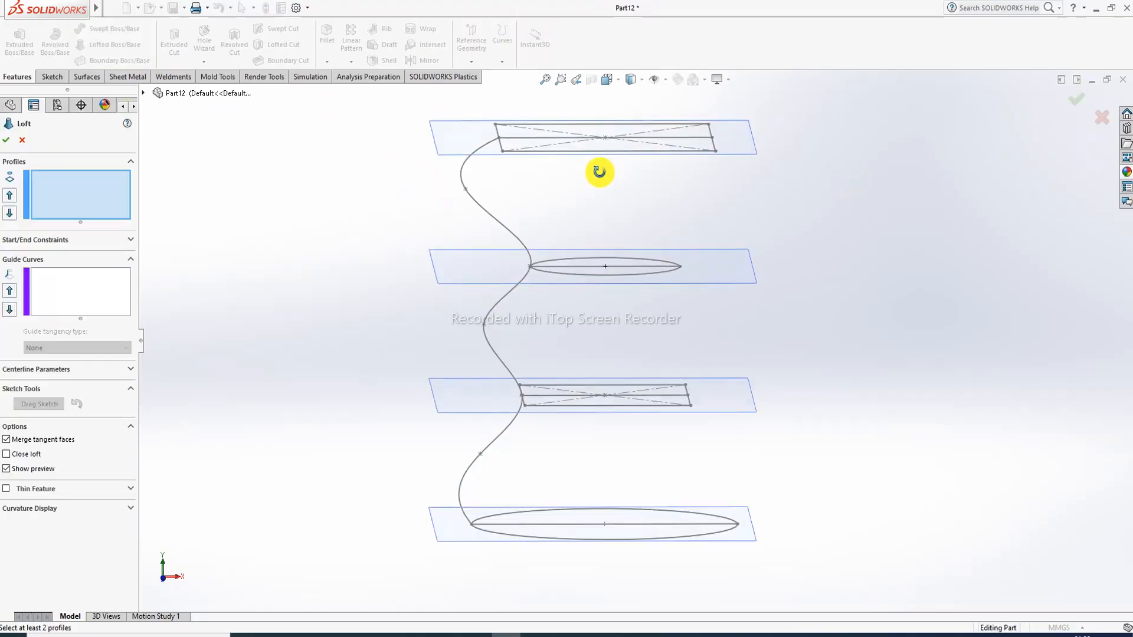
left_click(715, 155)
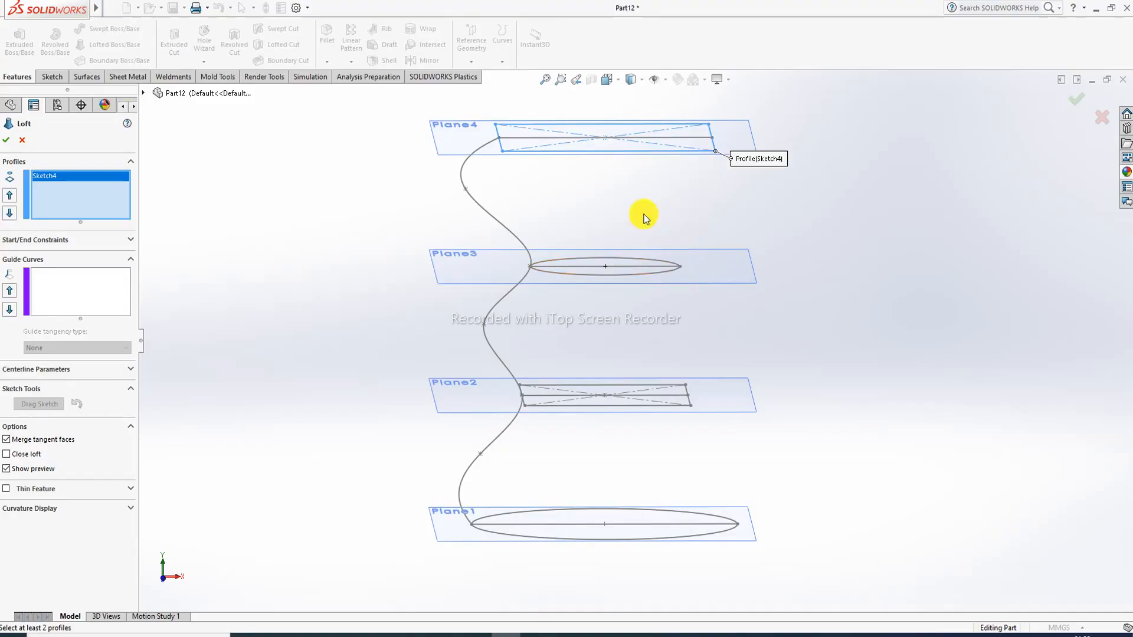
left_click(22, 140)
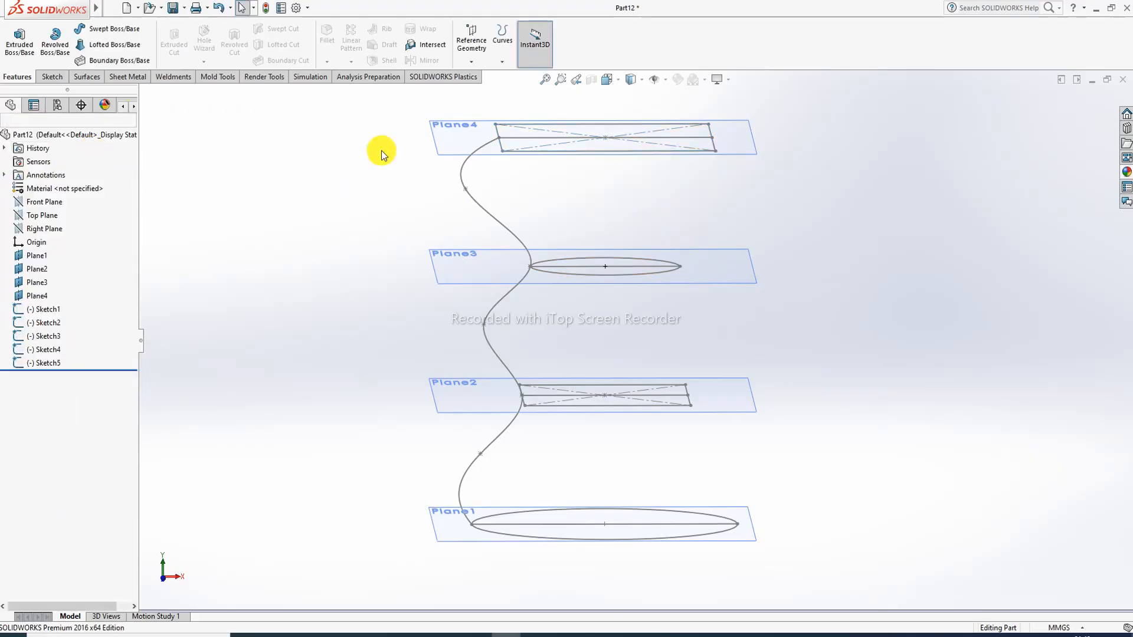
Select the converted Sketch5 lines crossing the profiles on Plane4, Plane3, Plane2 and Plane1, and clear the selection.
left_click(557, 138)
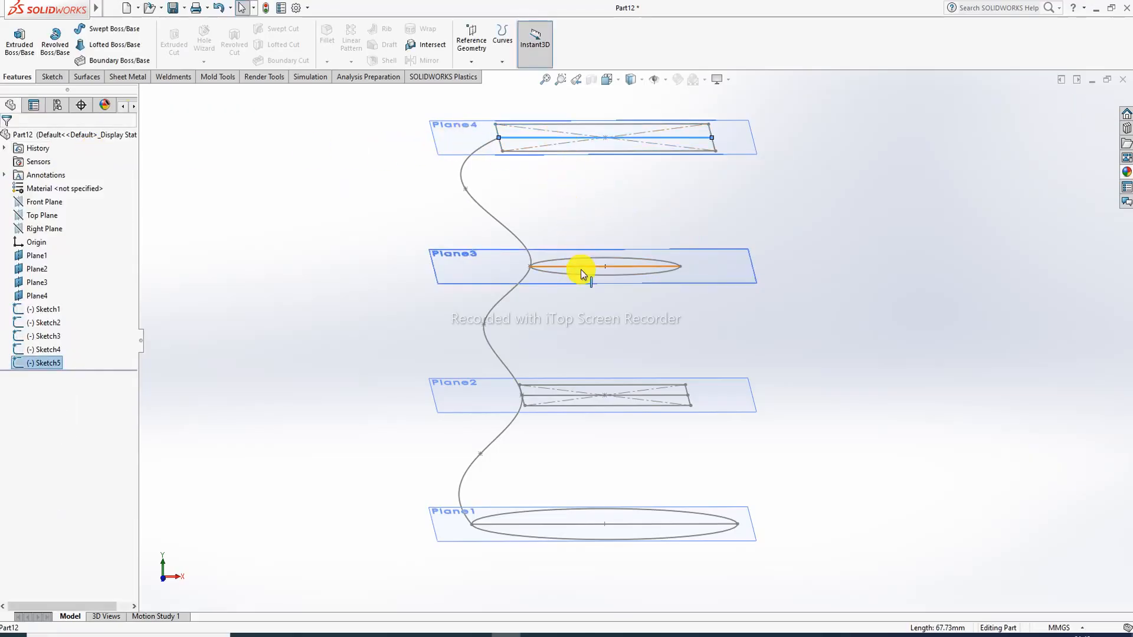
left_click(582, 267, "ctrl")
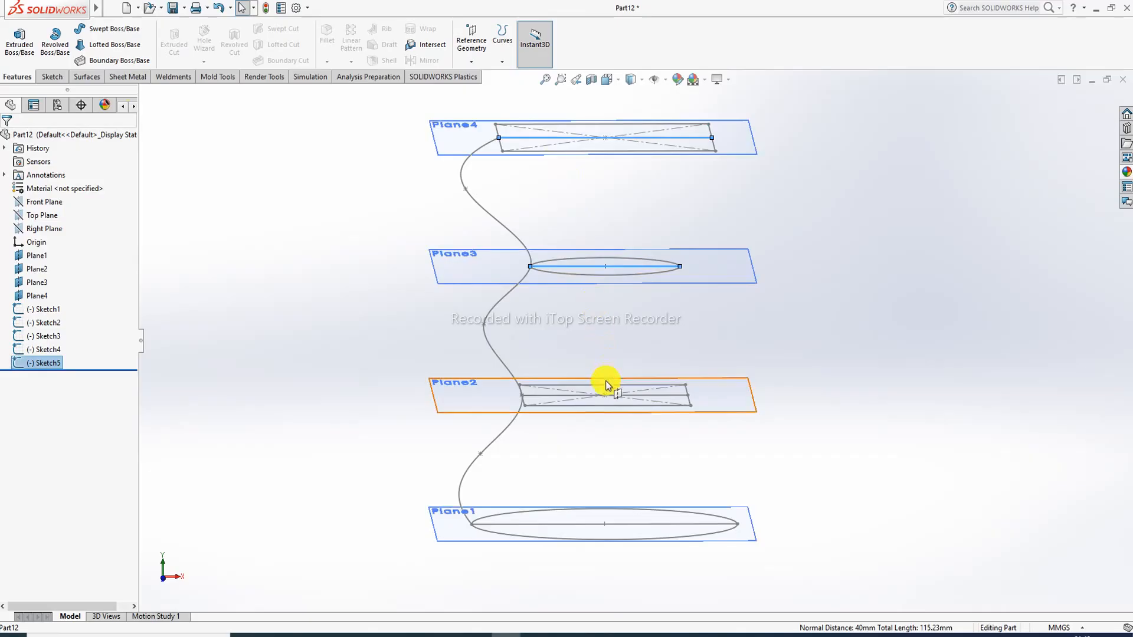
left_click(559, 395, "ctrl")
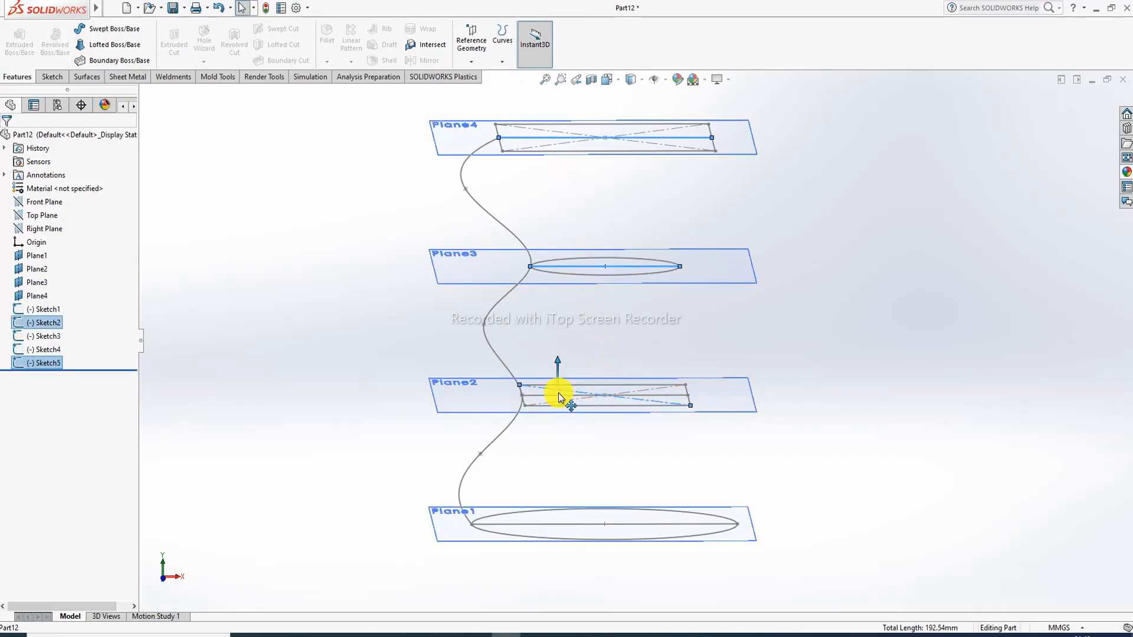
left_click(579, 525, "ctrl")
right_click(579, 526)
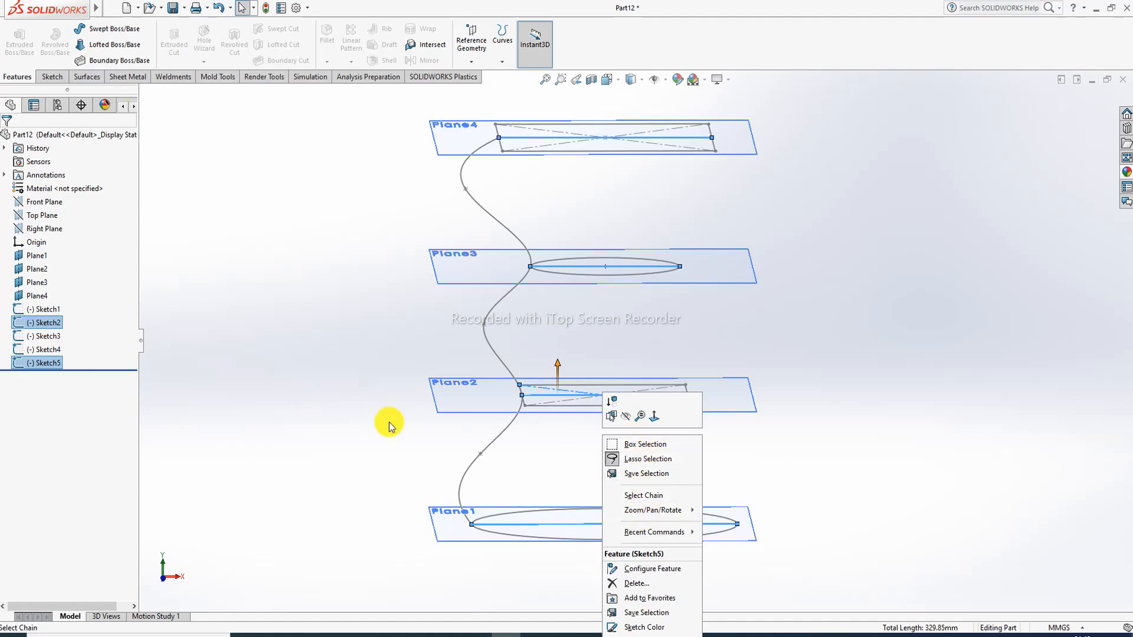
left_click(300, 378)
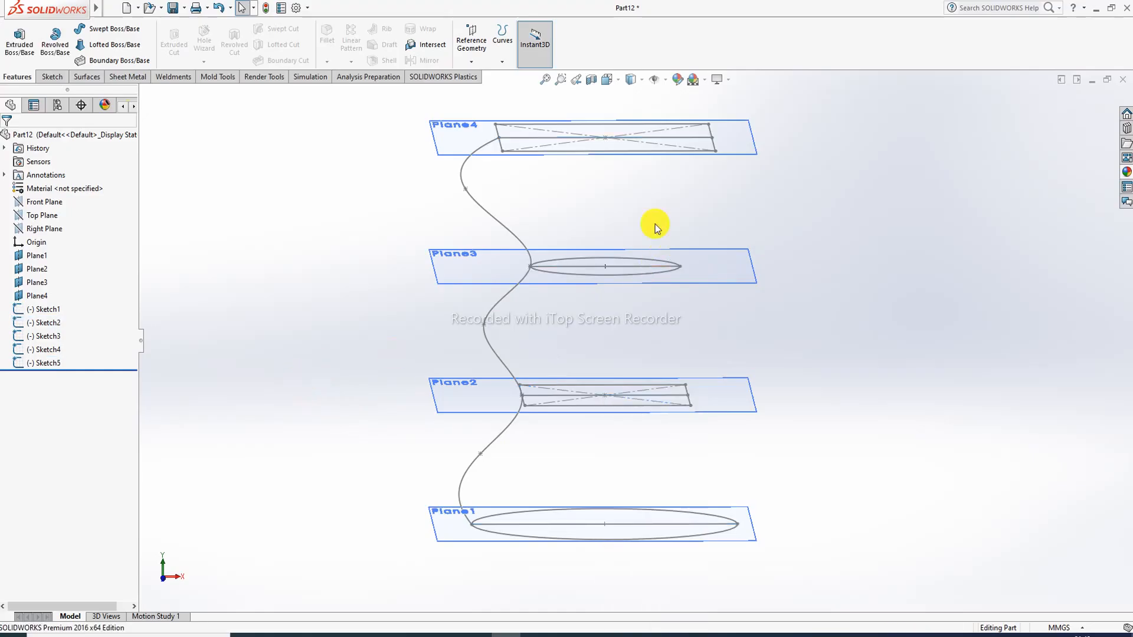
left_click(547, 138)
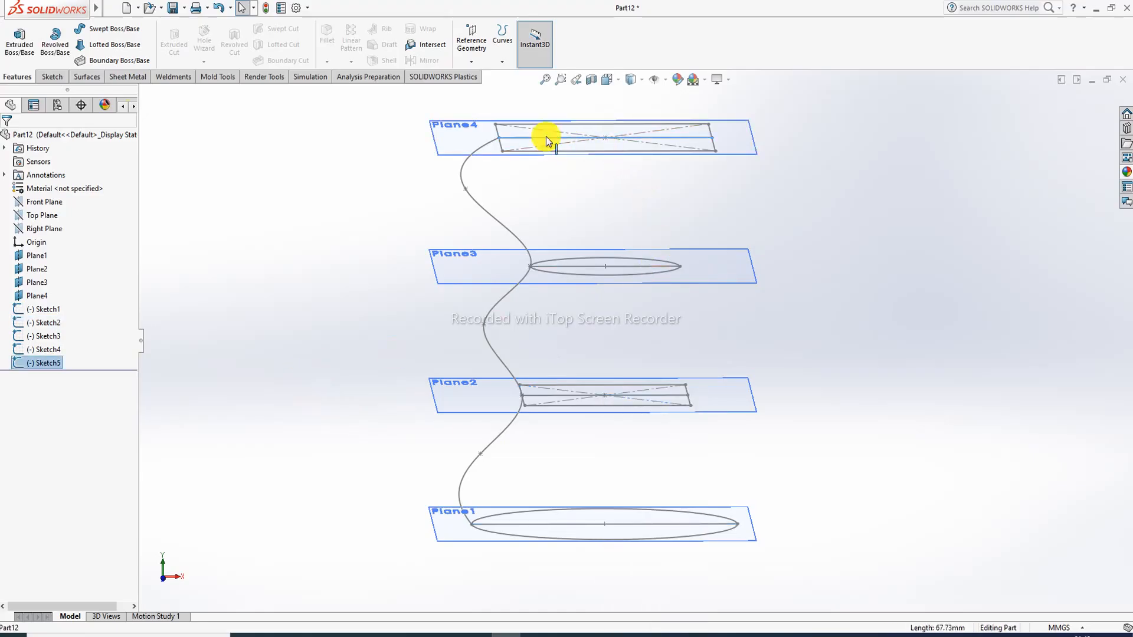
left_click(585, 266, "ctrl")
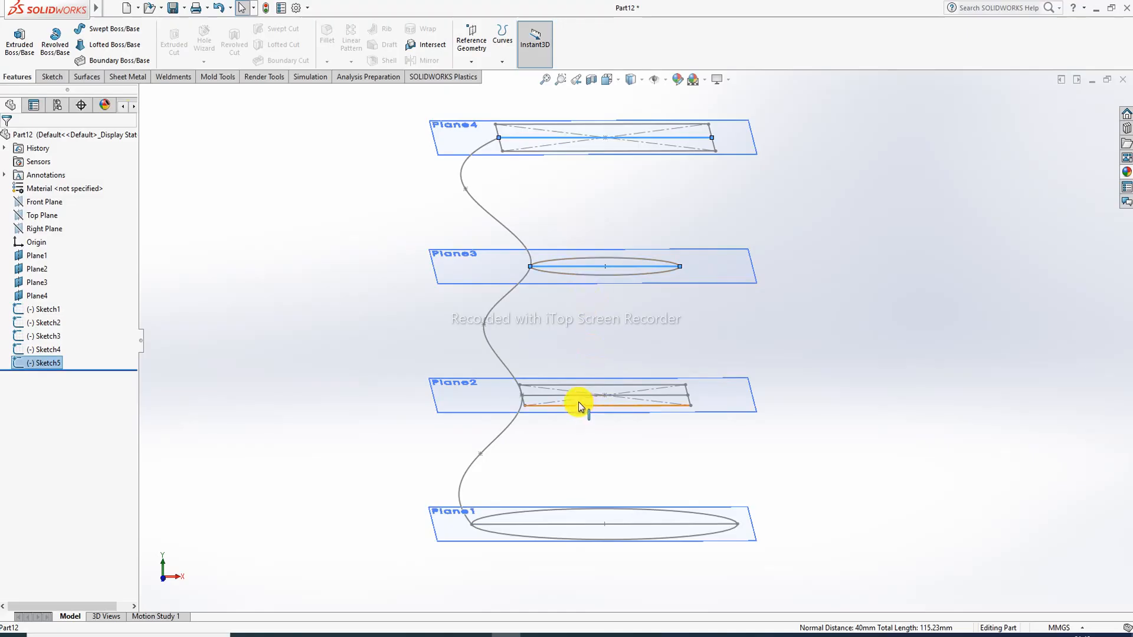
left_click(564, 395, "ctrl")
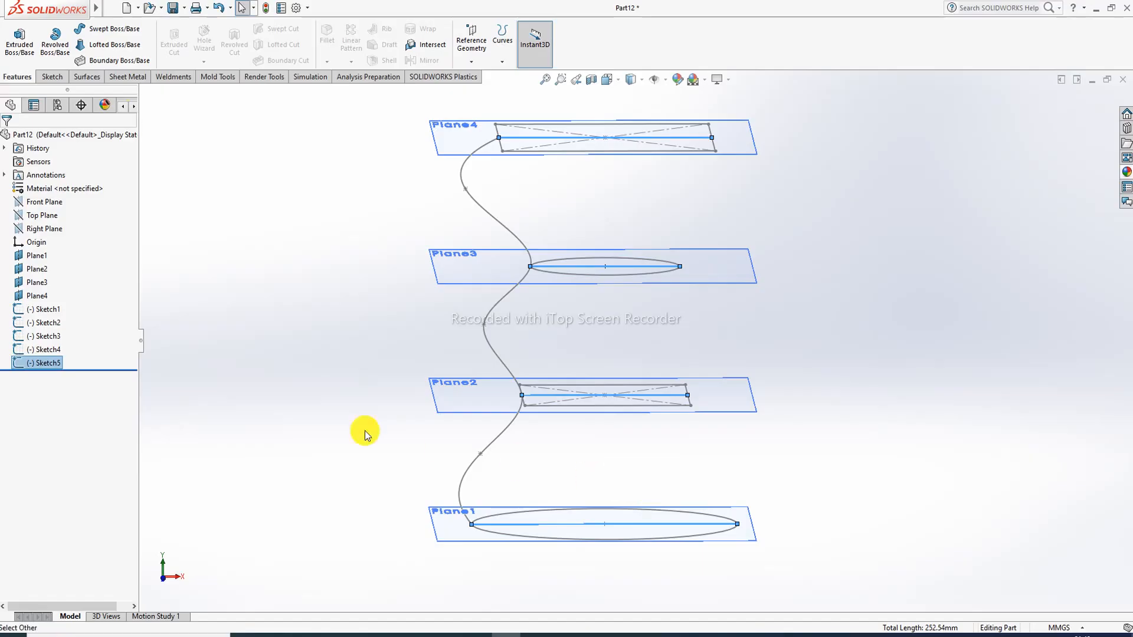
left_click(283, 412)
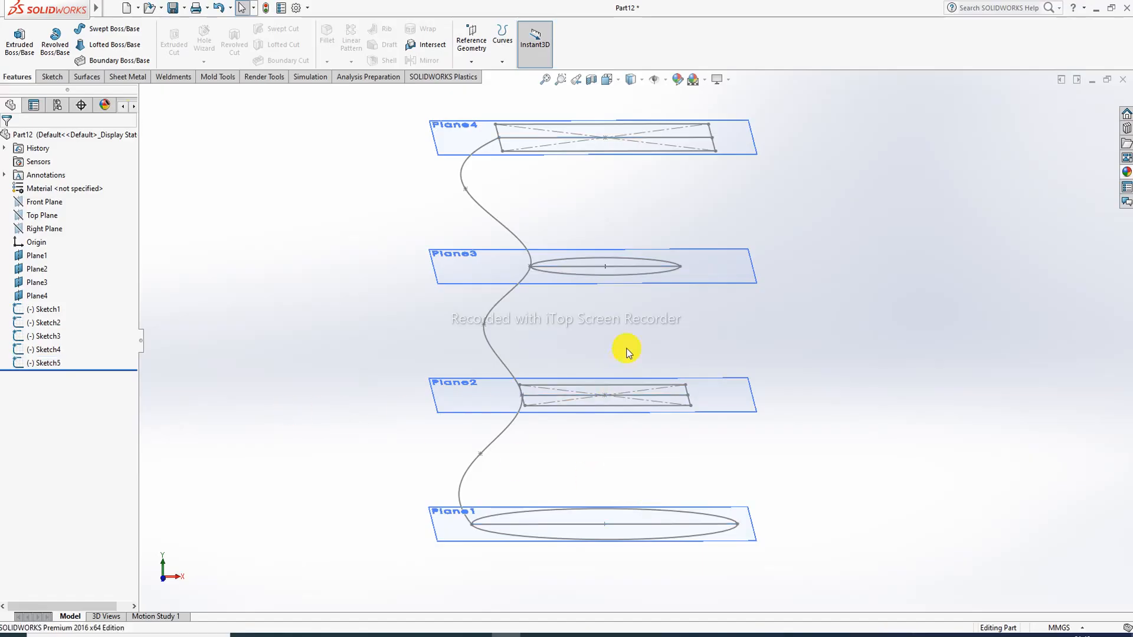
left_click(42, 202)
left_click(53, 189)
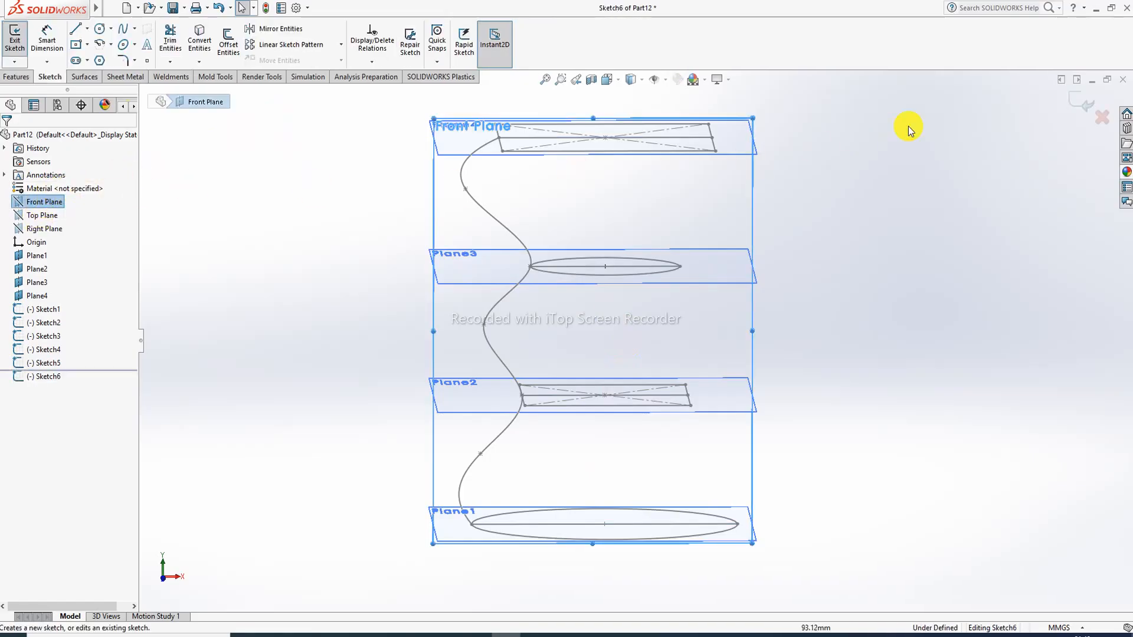
left_click(1073, 105)
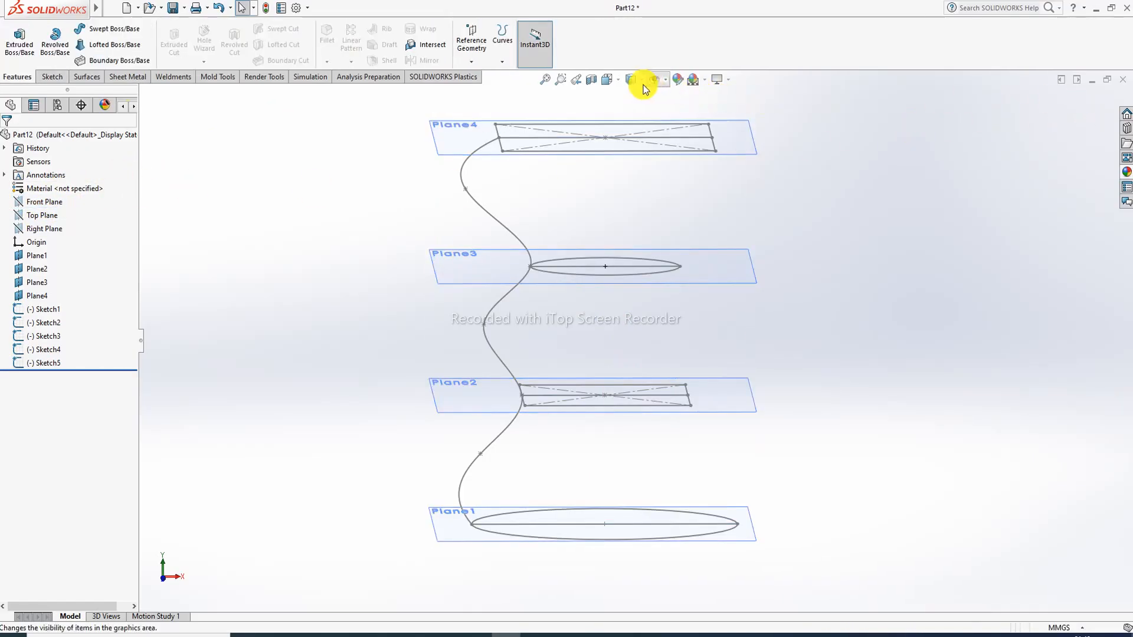
left_click(608, 79)
left_click(675, 147)
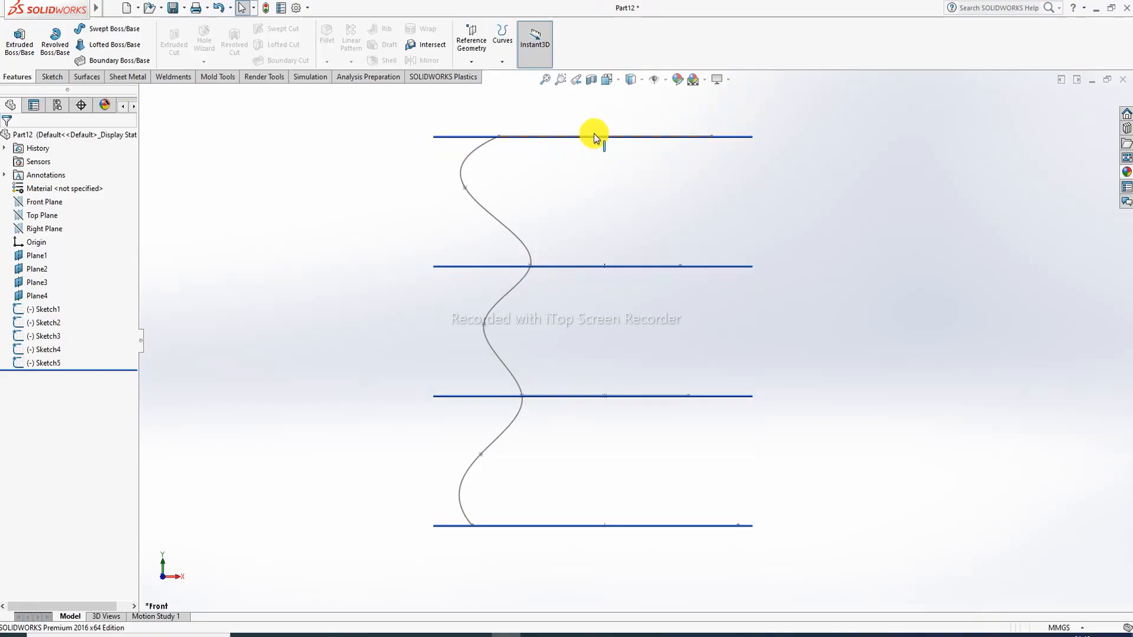
middle_click_drag(595, 134, 594, 149)
left_click(548, 138)
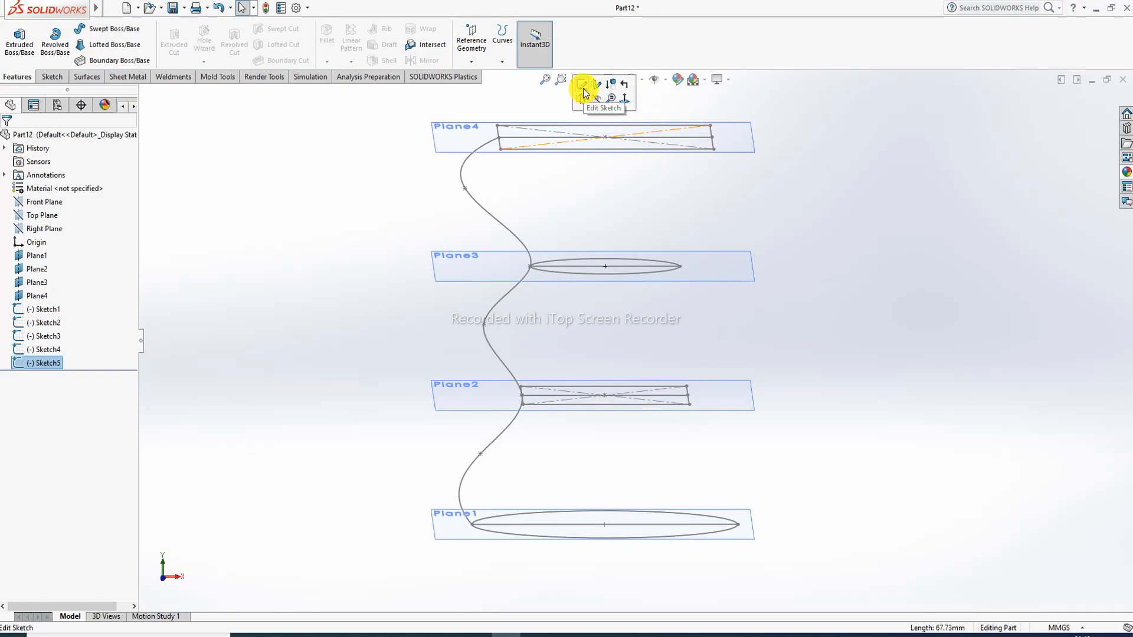
left_click(856, 130)
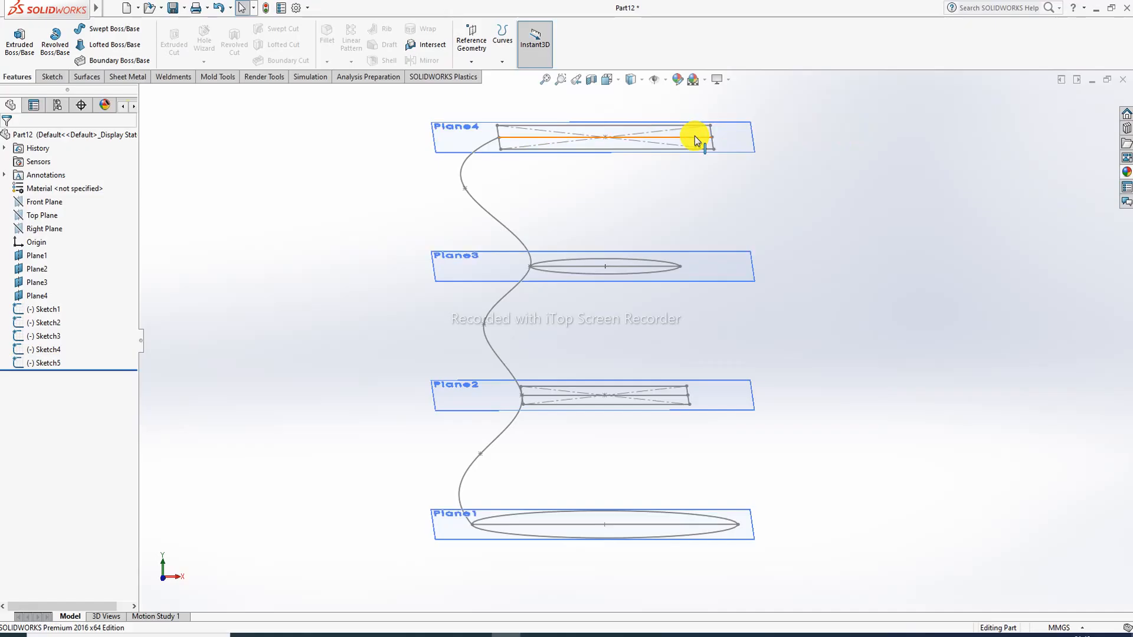
Try to turn the four Sketch5 lines on Plane4 to Plane1 into centerlines from outside the sketch with the Centerline tool.
left_click(696, 141)
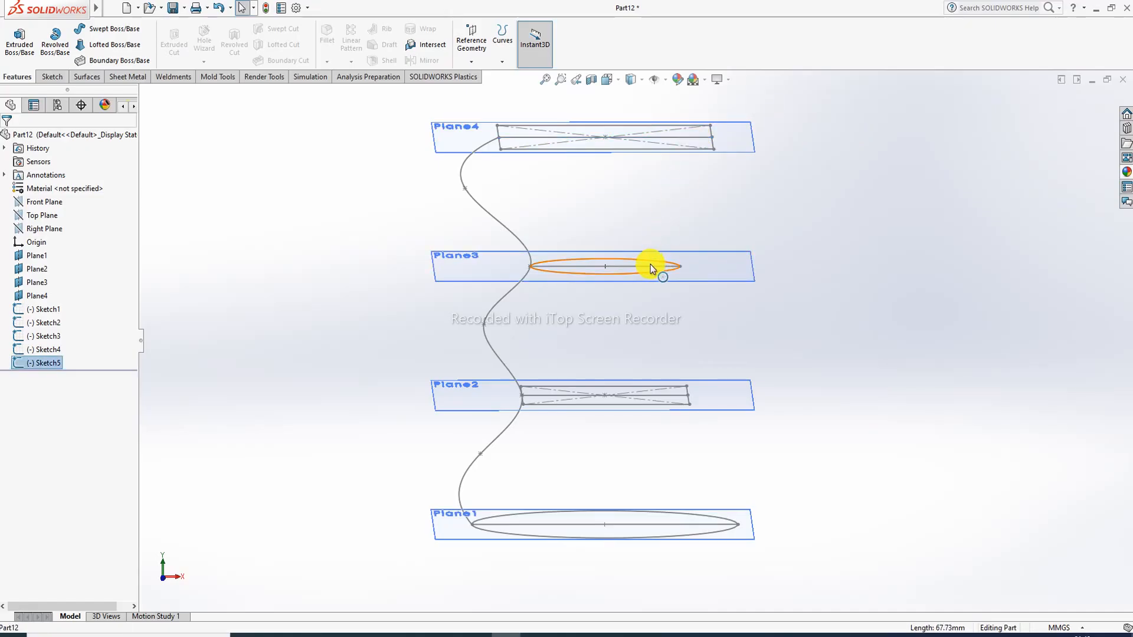
left_click(635, 268, "ctrl")
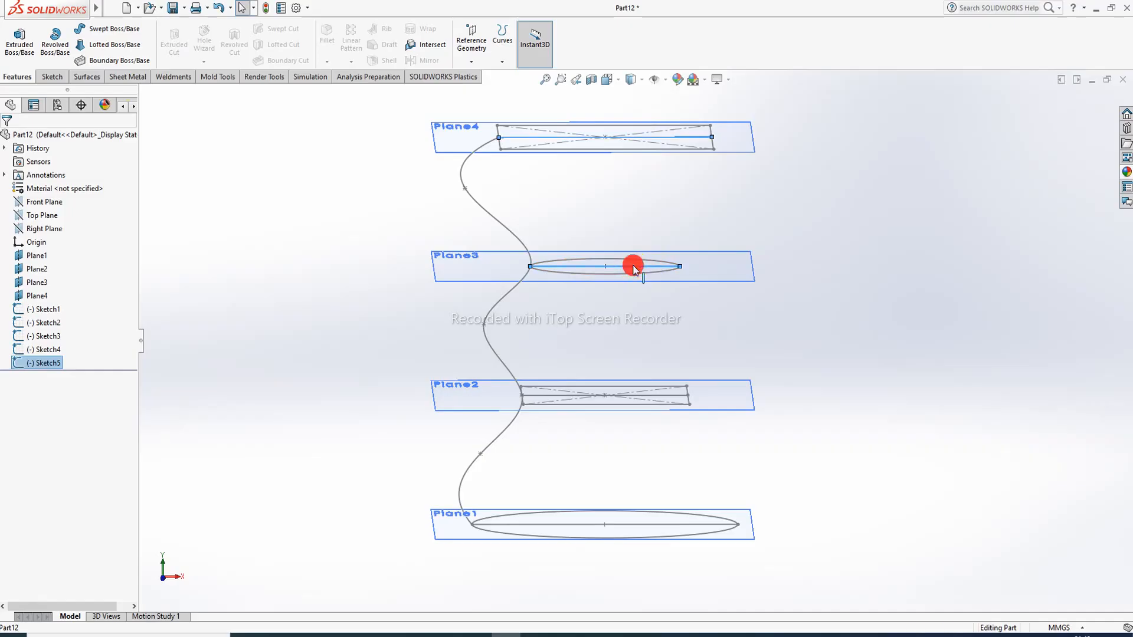
left_click(665, 395, "ctrl")
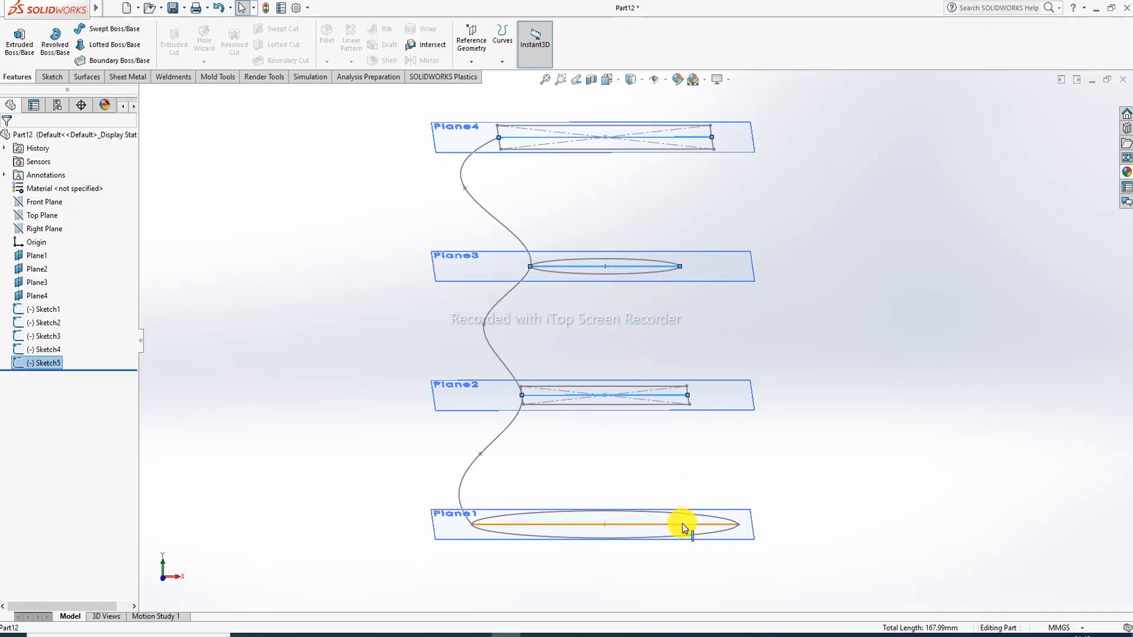
left_click(682, 524, "ctrl")
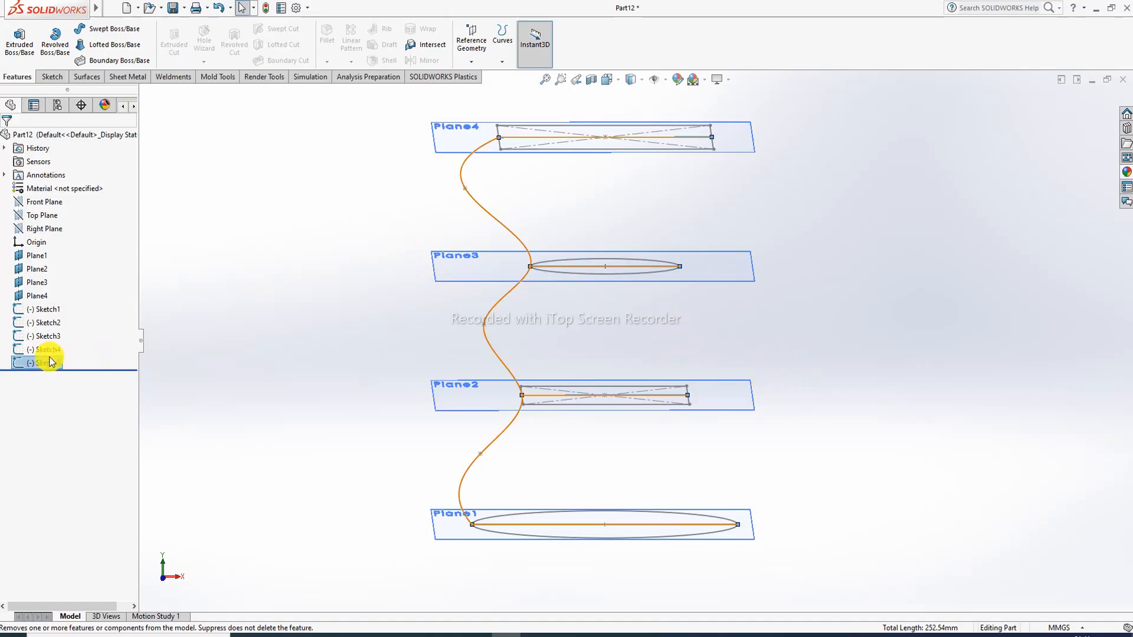
left_click(52, 79)
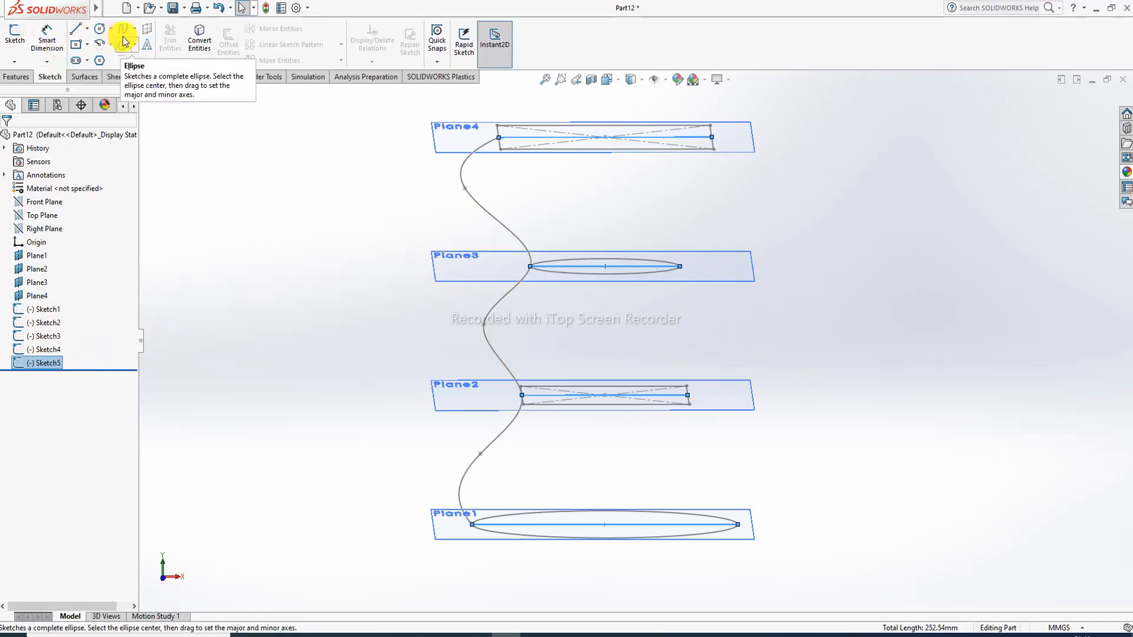
left_click(87, 30)
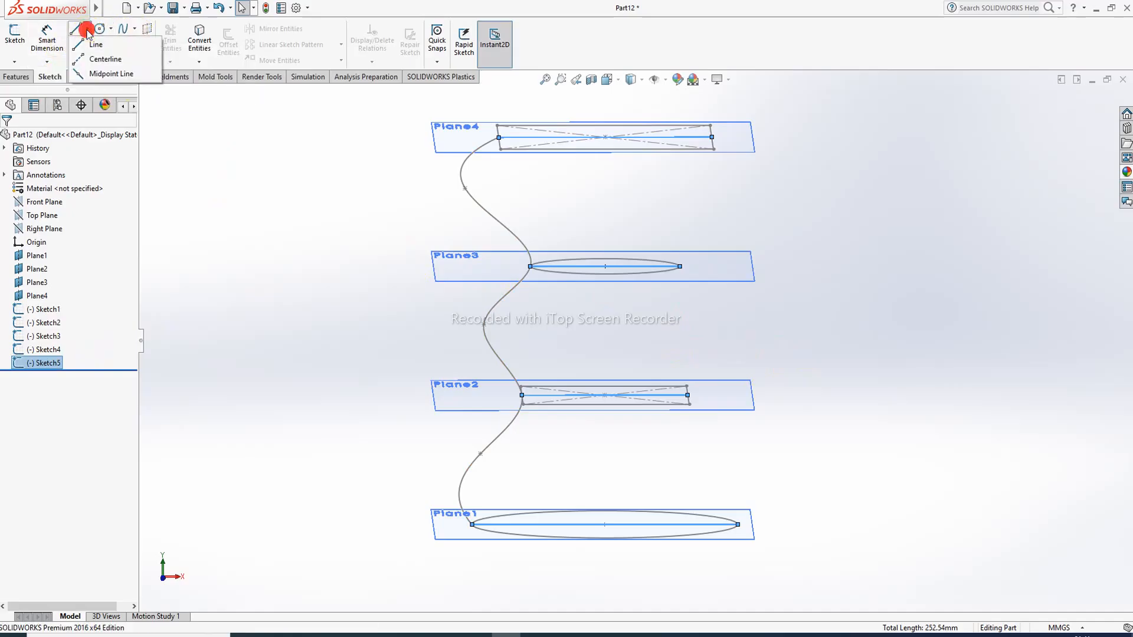
left_click(100, 59)
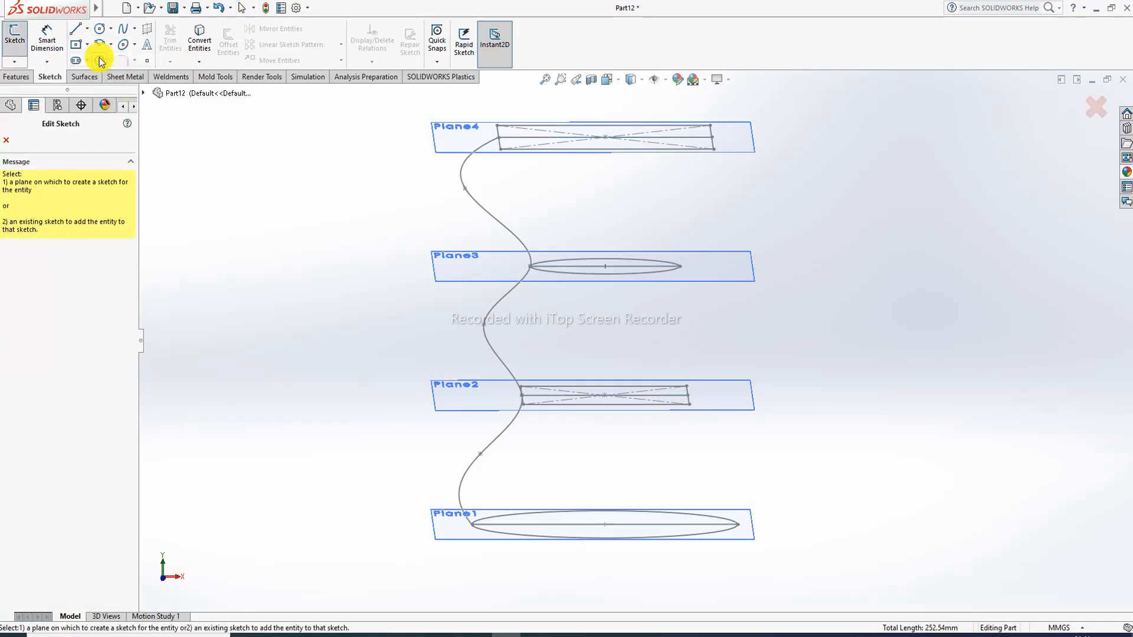
left_click(8, 142)
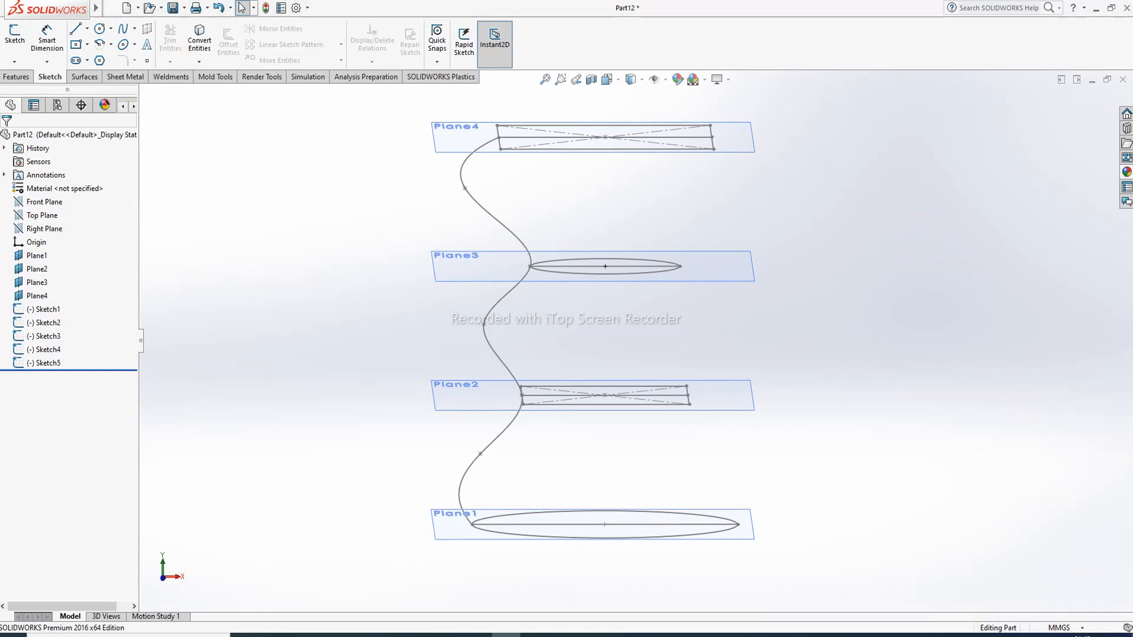
Reopen Sketch5 by undoing its exit, make its four converted lines construction geometry, and exit the sketch.
left_click(479, 636)
left_click(221, 9)
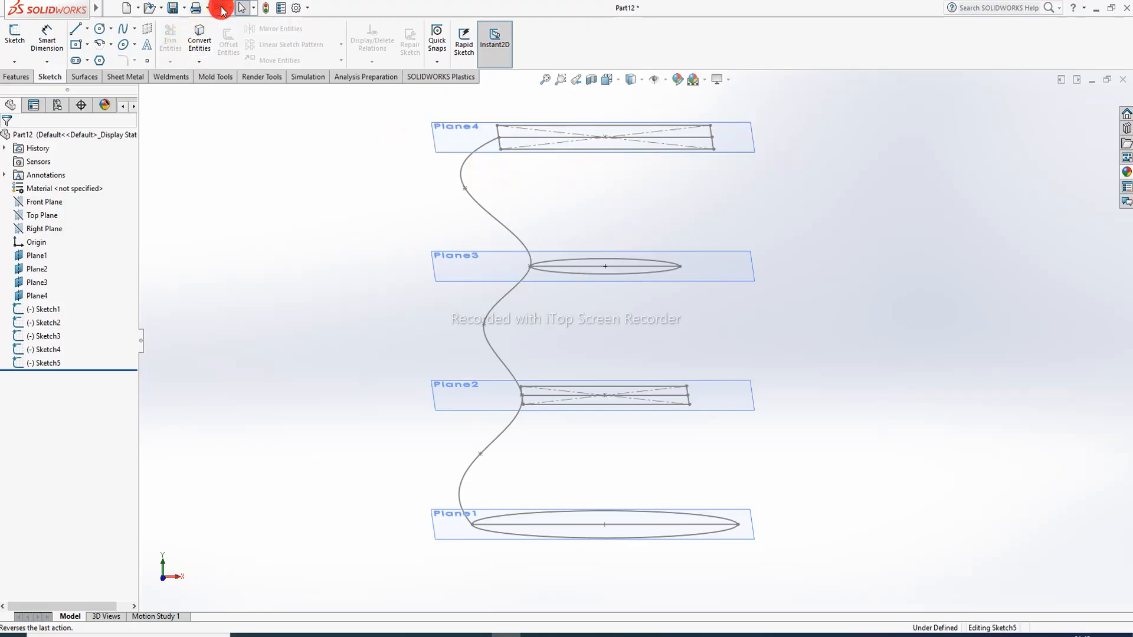
left_click(699, 142)
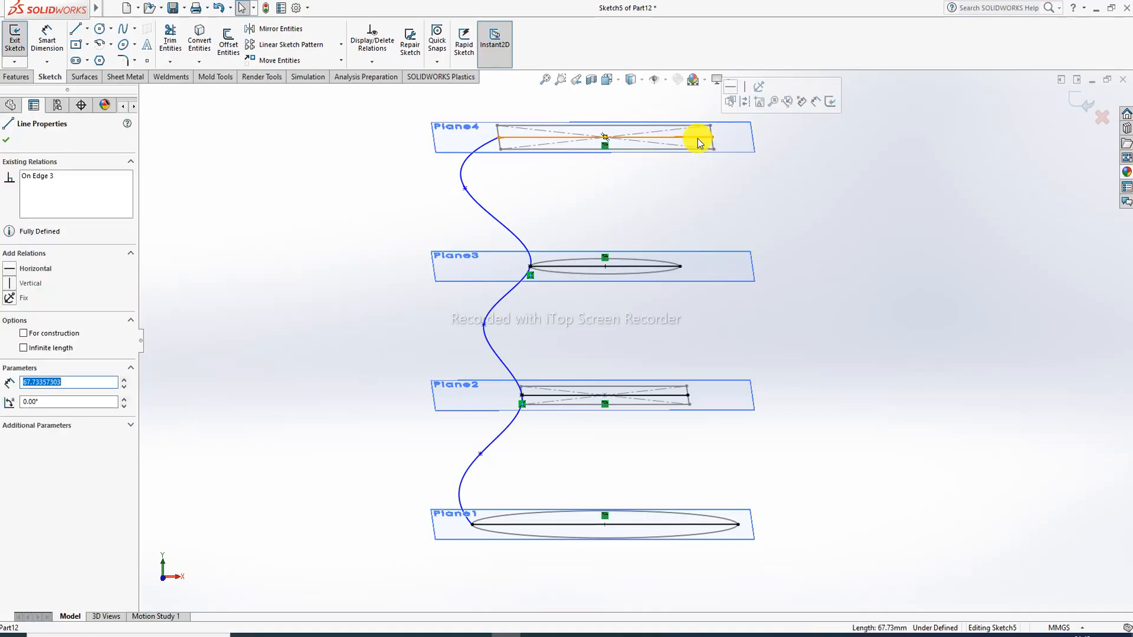
left_click(649, 268, "ctrl")
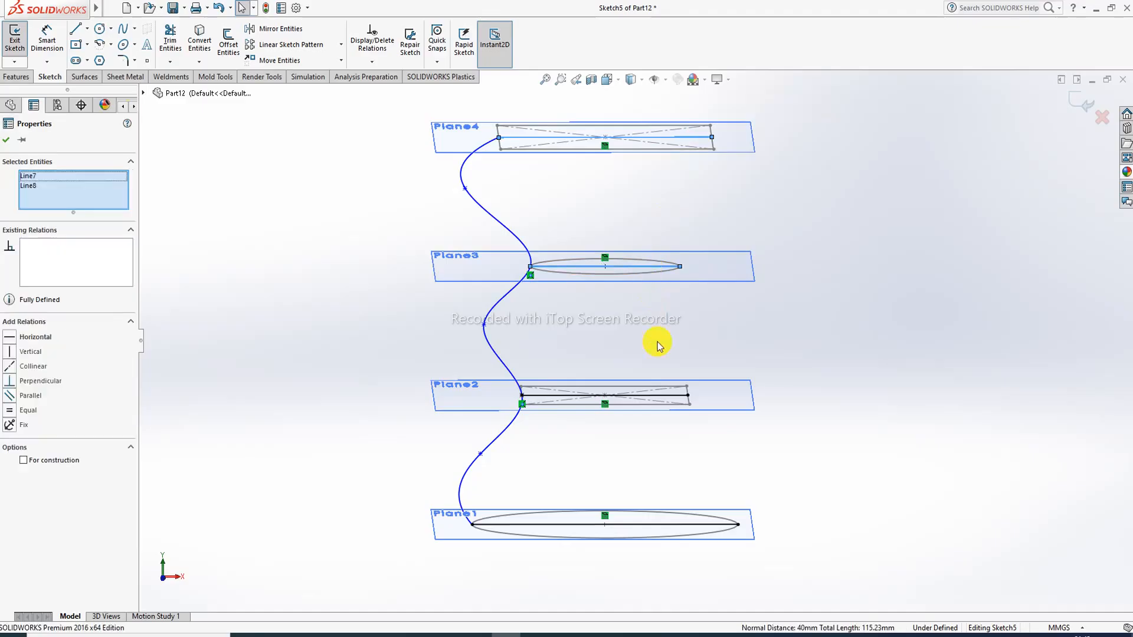
left_click(661, 396, "ctrl")
left_click(664, 524, "ctrl")
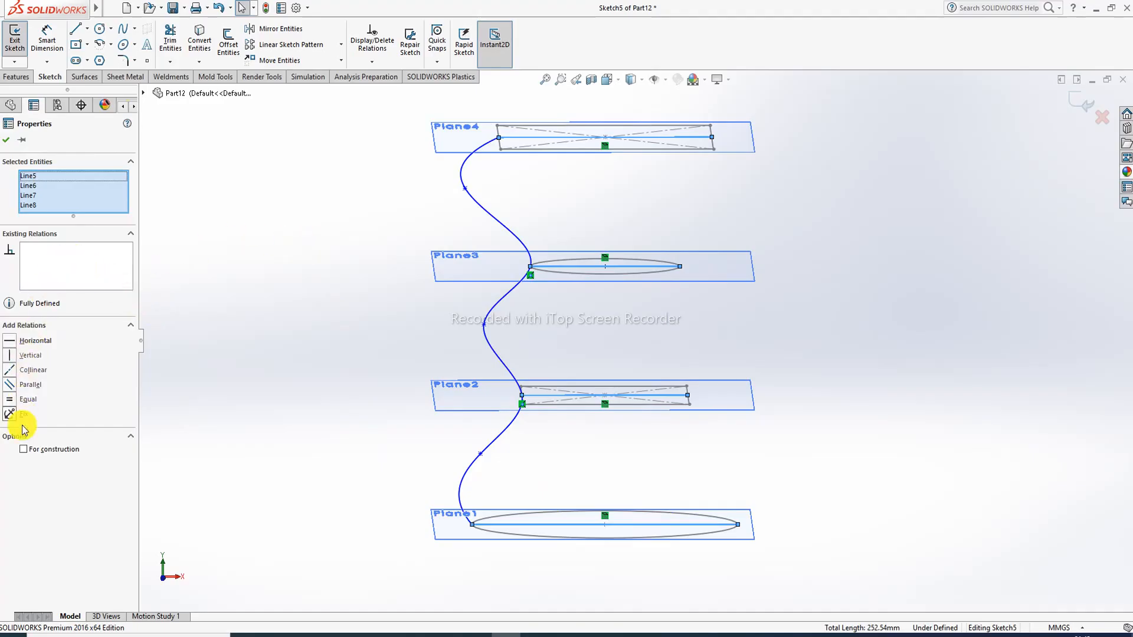
left_click(23, 449)
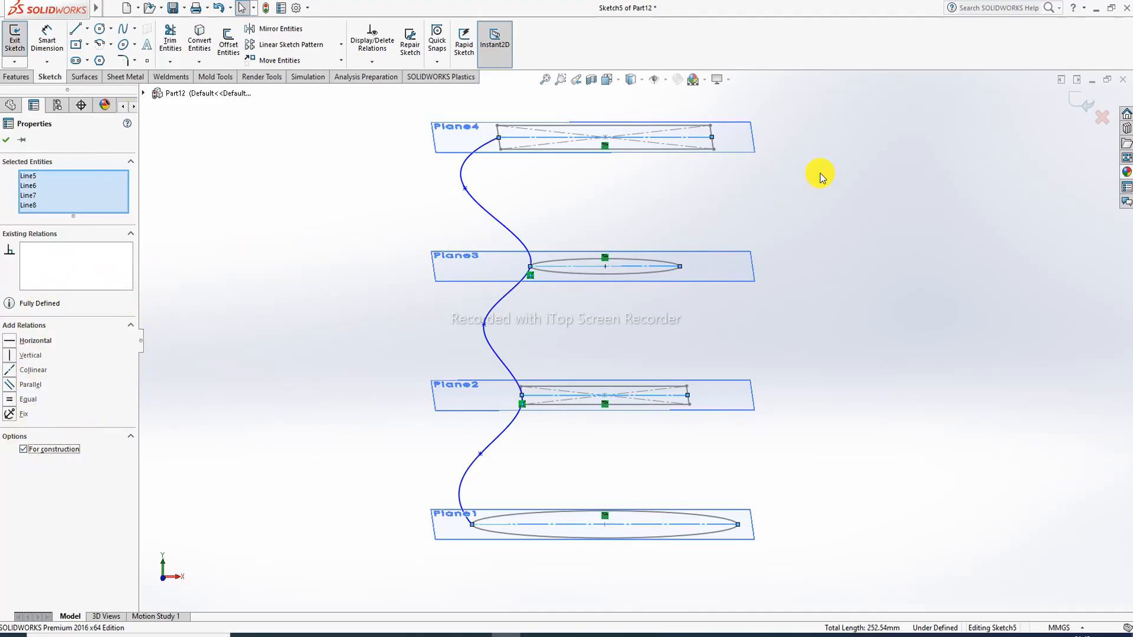
left_click(6, 140)
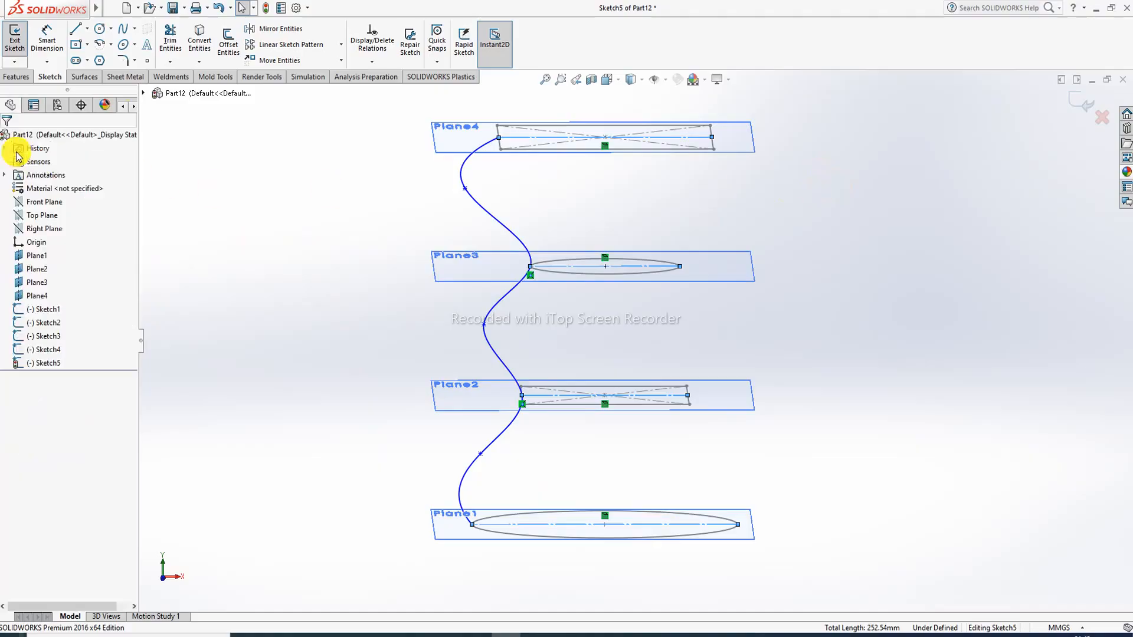
left_click(1075, 101)
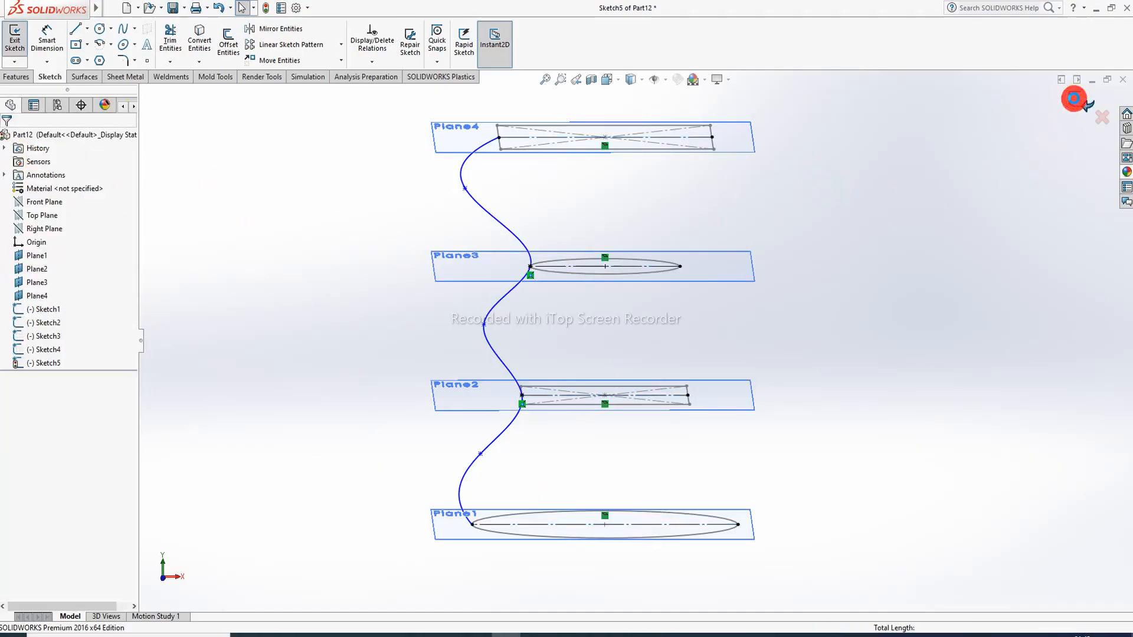
Start a Lofted Boss with the rectangle on Plane4, circle on Plane3, rectangle on Plane2 and circle on Plane1 as profiles.
middle_click_drag(834, 199, 820, 239)
scroll(819, 234, "up", 2)
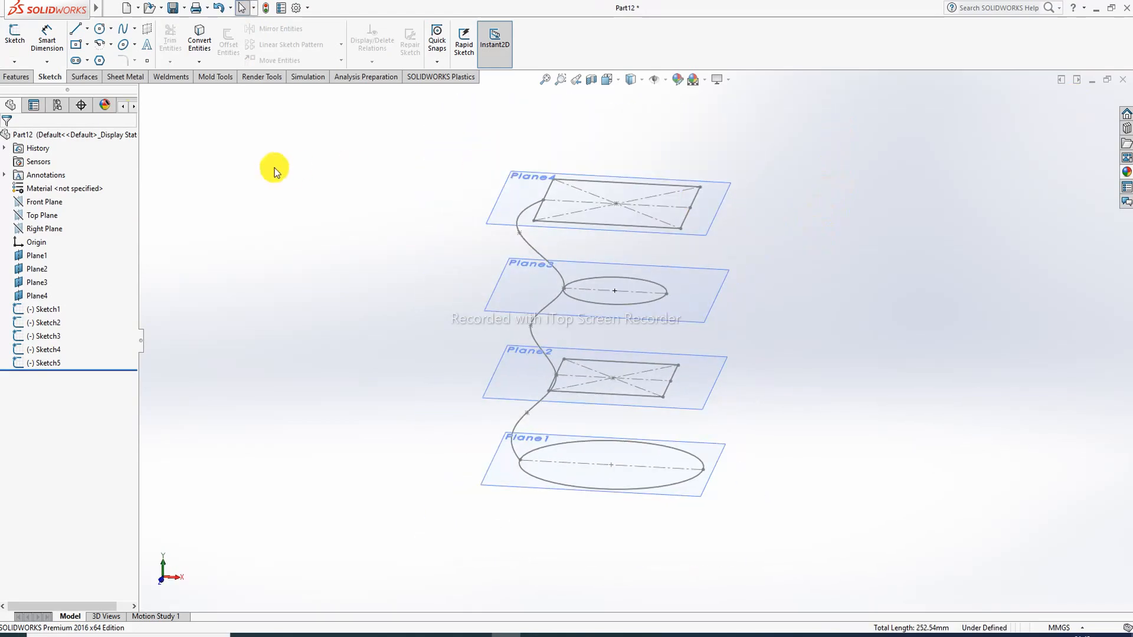
left_click(13, 78)
left_click(124, 50)
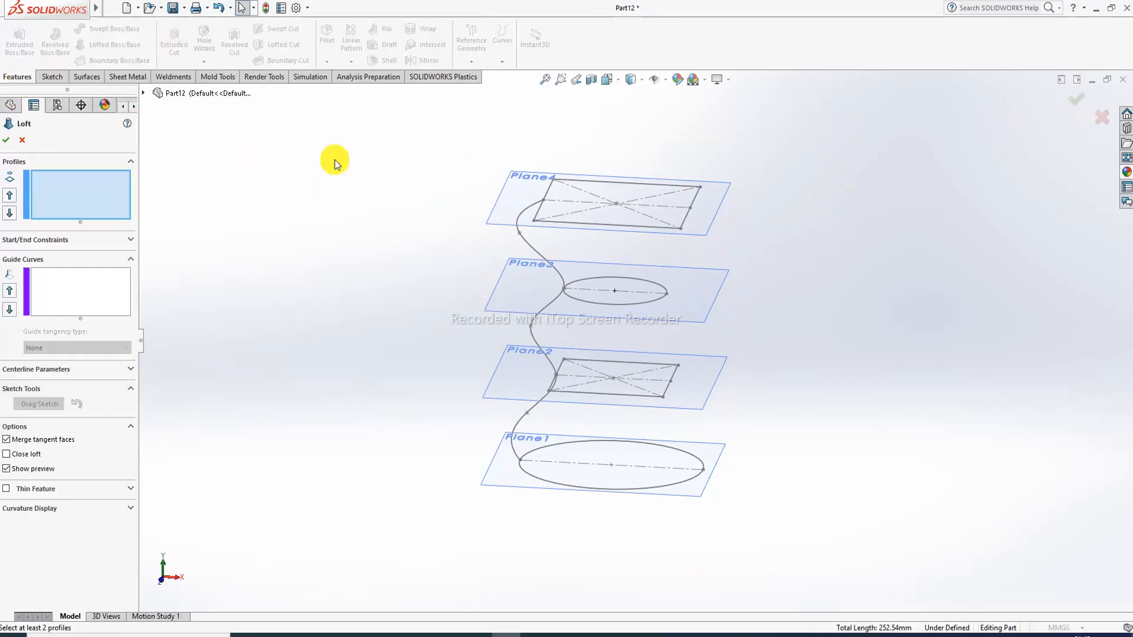
left_click(681, 228)
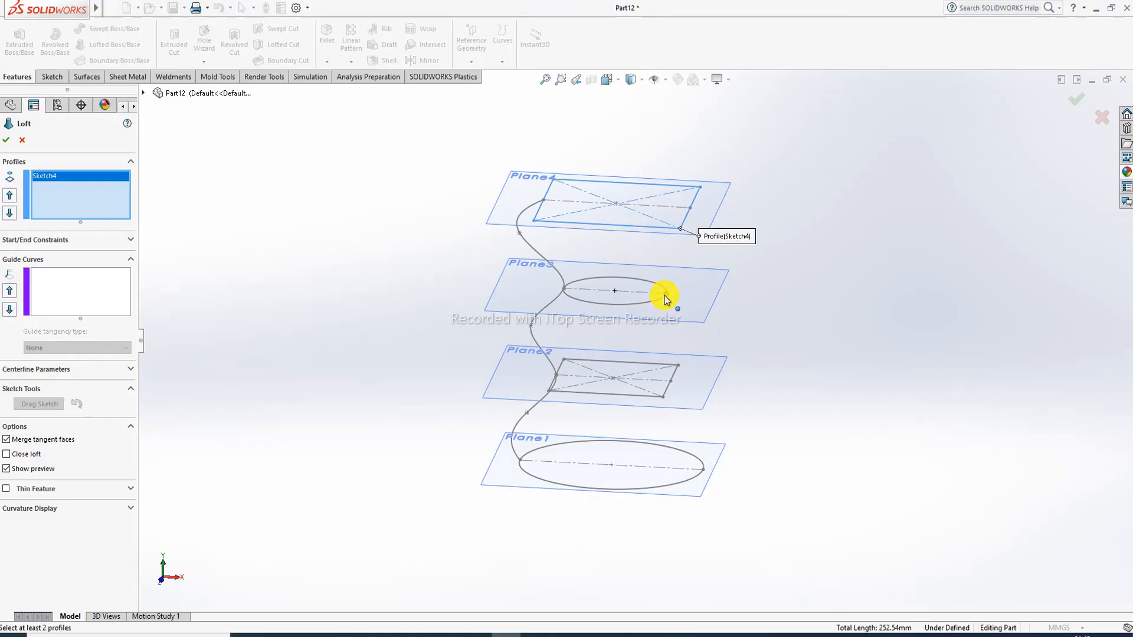
left_click(657, 303)
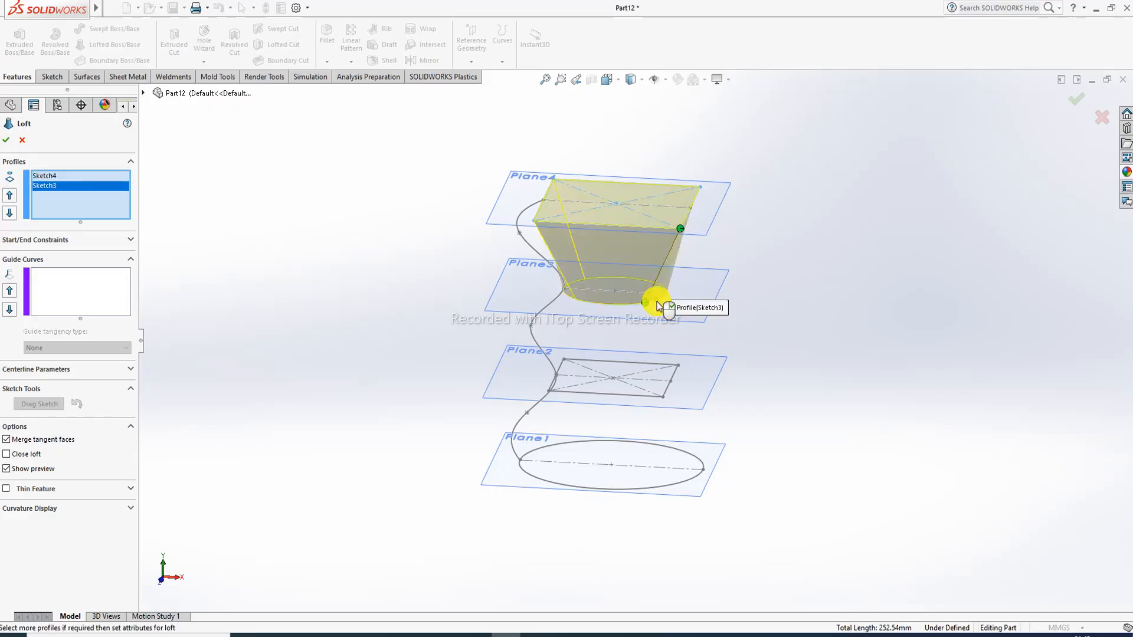
left_click(665, 401)
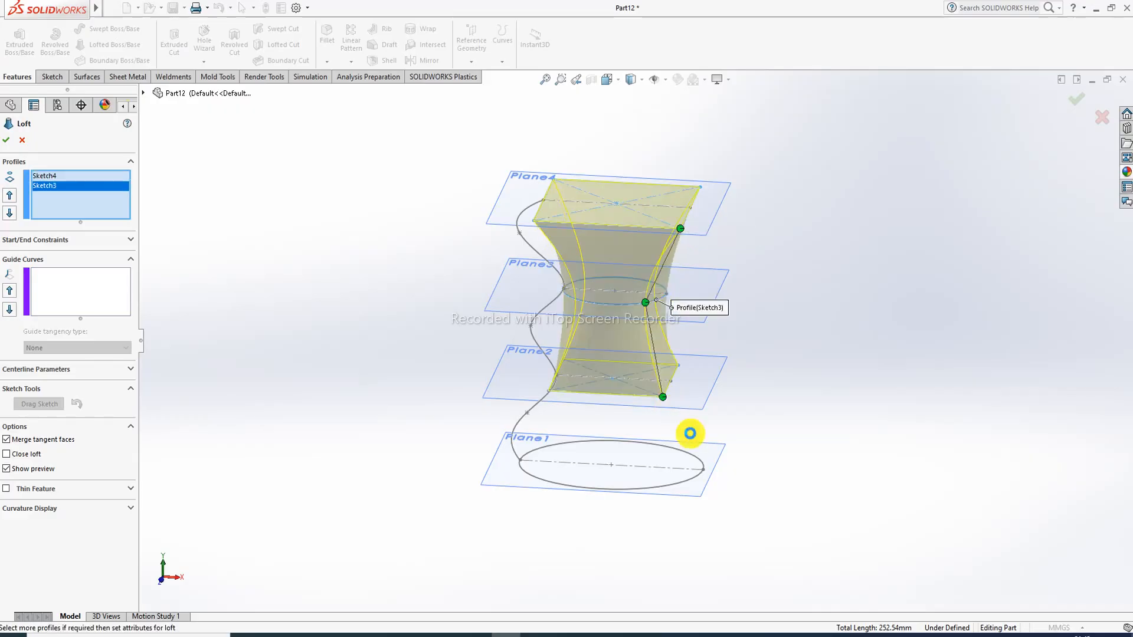
left_click(699, 481)
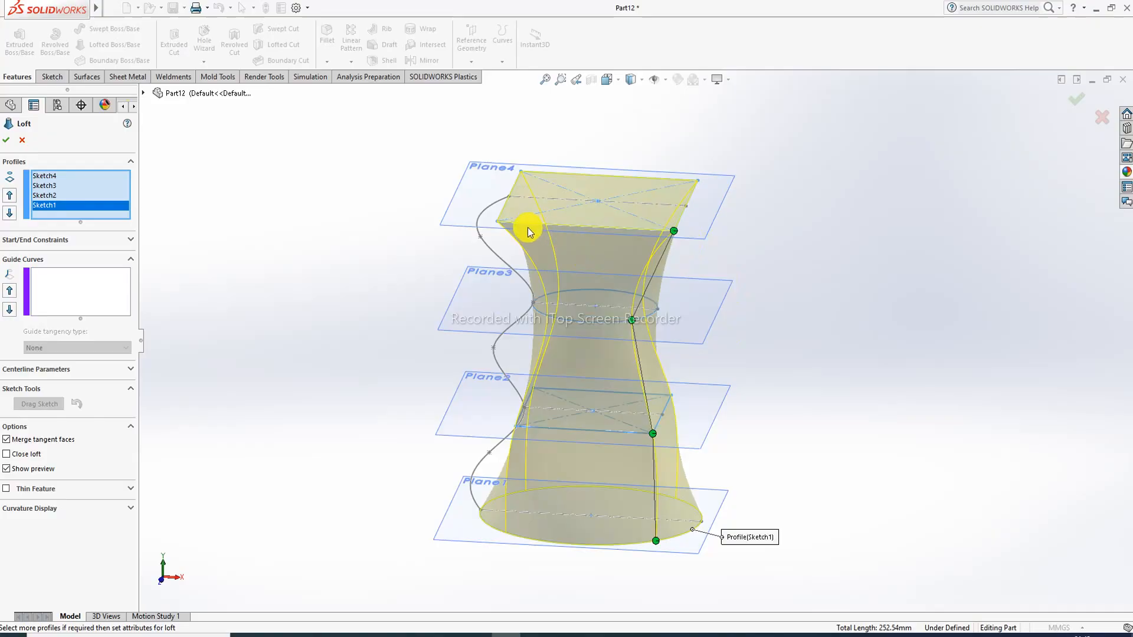
Add the wavy Sketch5 spline as the loft's guide curve and complete the lofted boss.
mouse_move(529, 231)
middle_mouse_down()
mouse_move(589, 232)
mouse_move(531, 223)
mouse_move(541, 232)
middle_mouse_up()
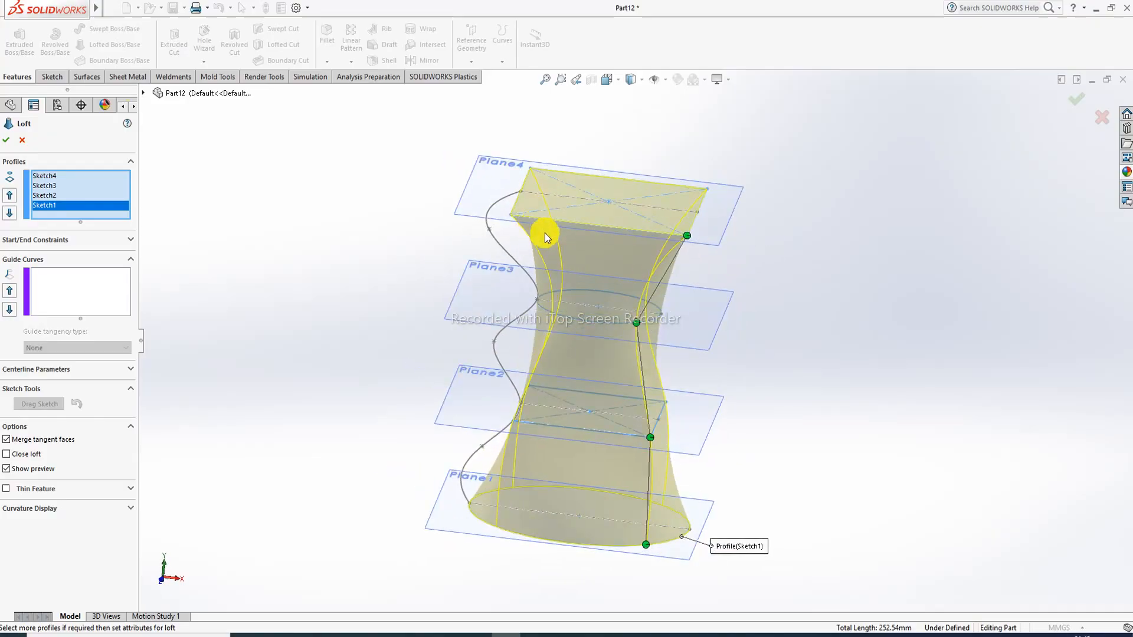
left_click(53, 290)
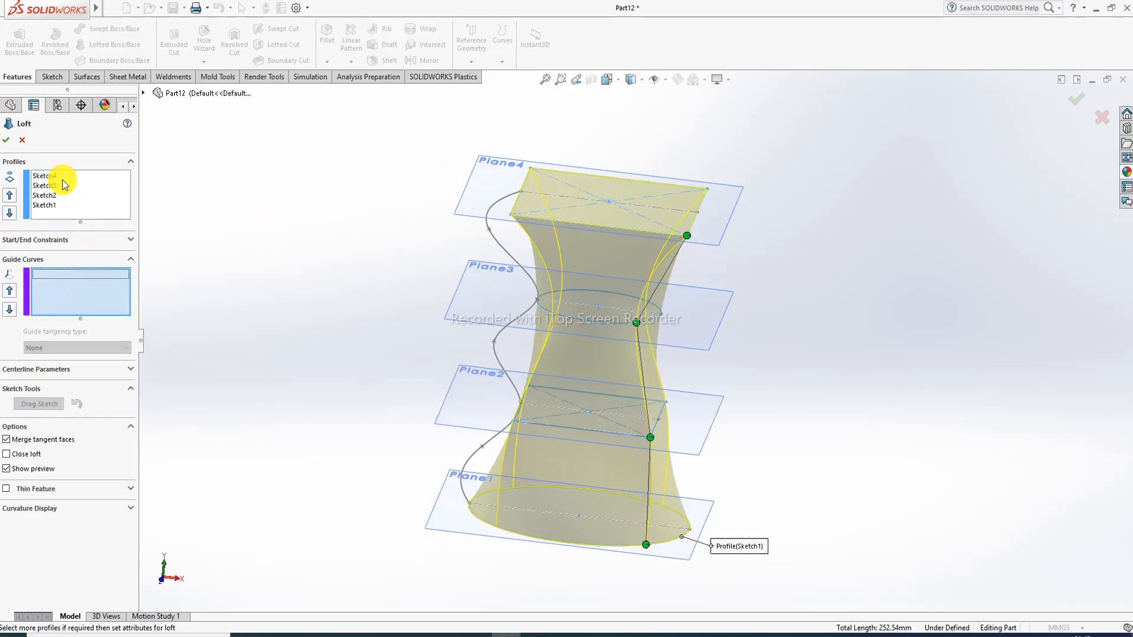
left_click(502, 246)
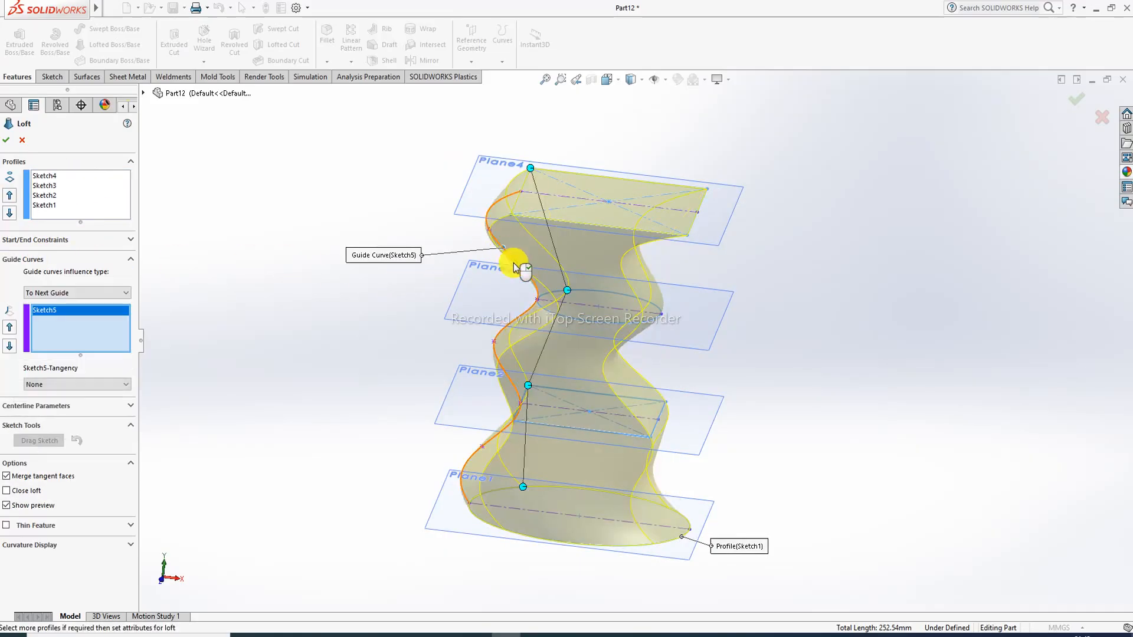
mouse_move(574, 306)
middle_mouse_down()
mouse_move(597, 227)
mouse_move(587, 291)
middle_mouse_up()
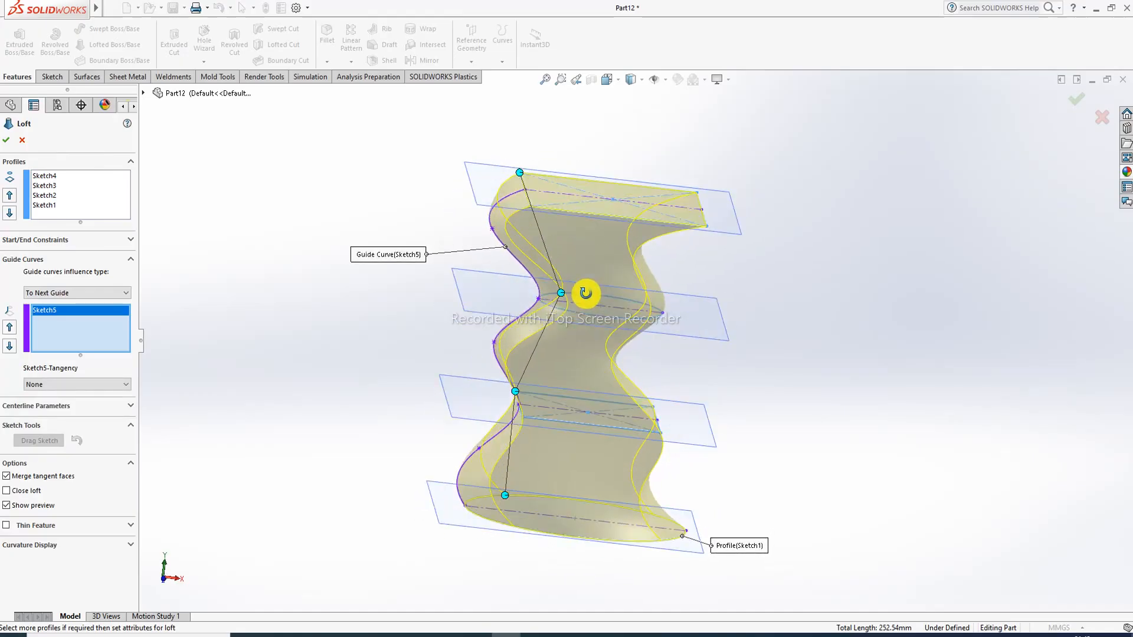
scroll(593, 264, "down", 3)
scroll(594, 265, "up", 4)
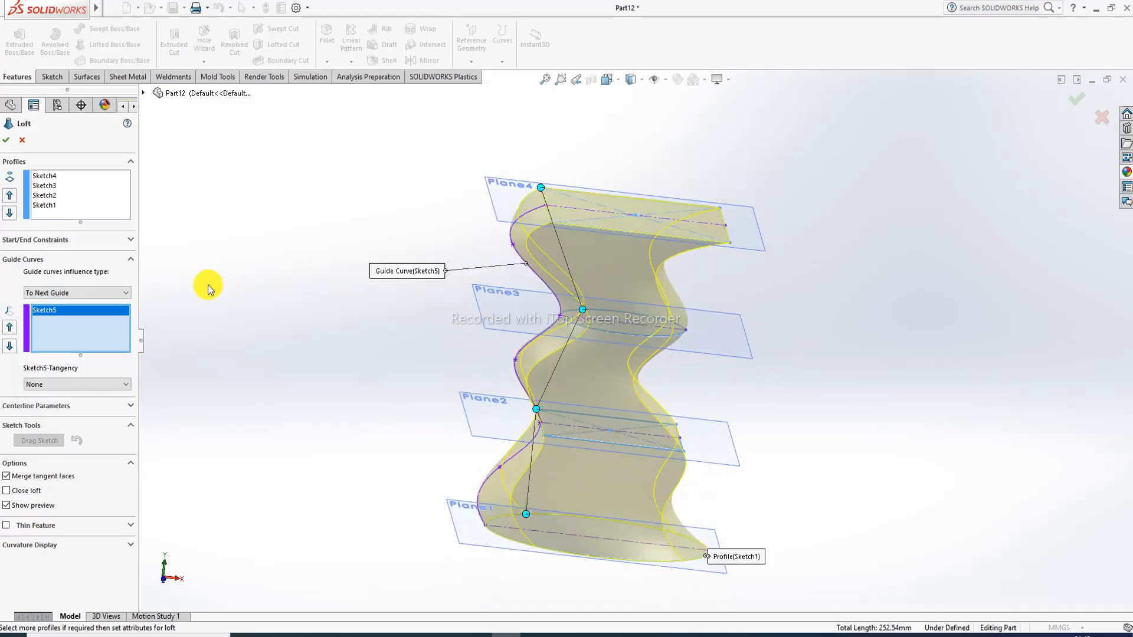
left_click(5, 140)
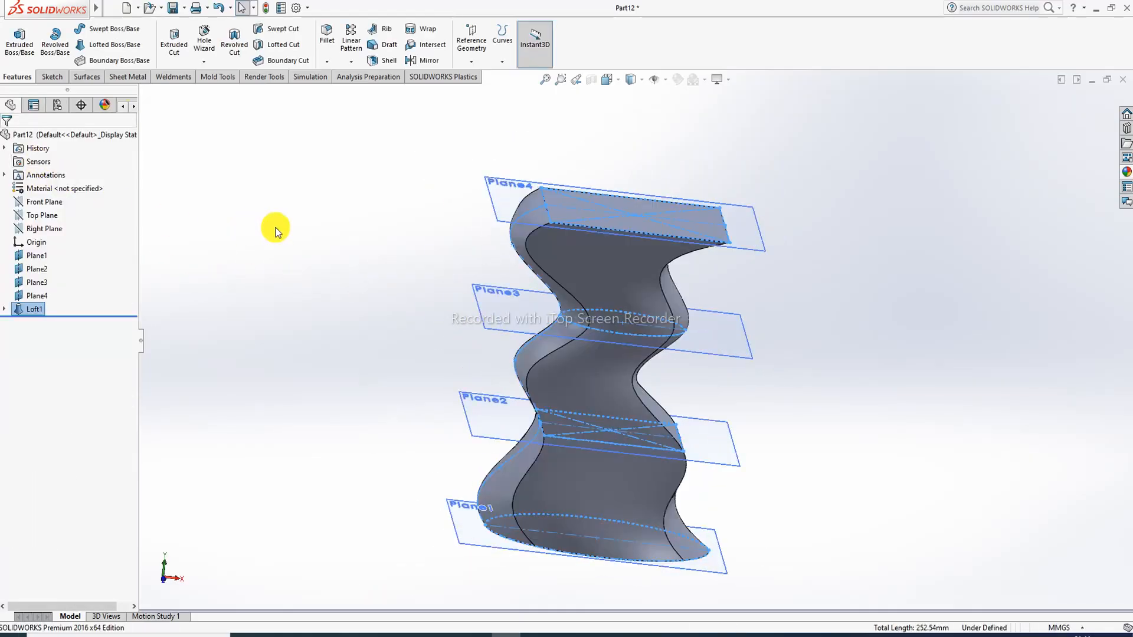
Inspect the lofted body and undo the Lofted Boss feature.
middle_click_drag(546, 306, 631, 285)
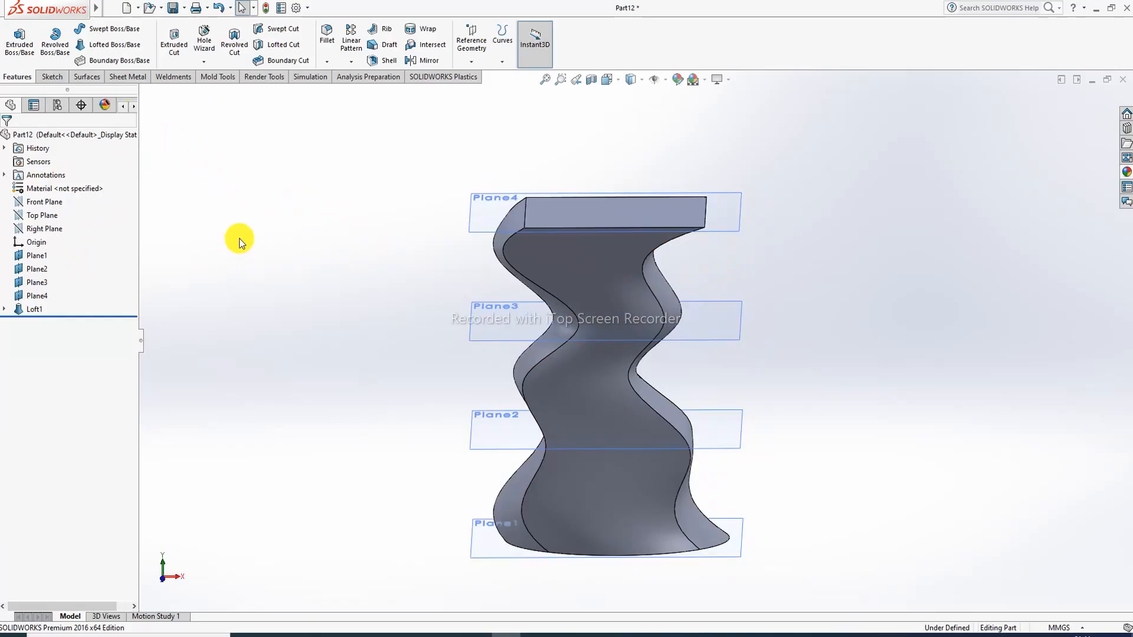
left_click(218, 7)
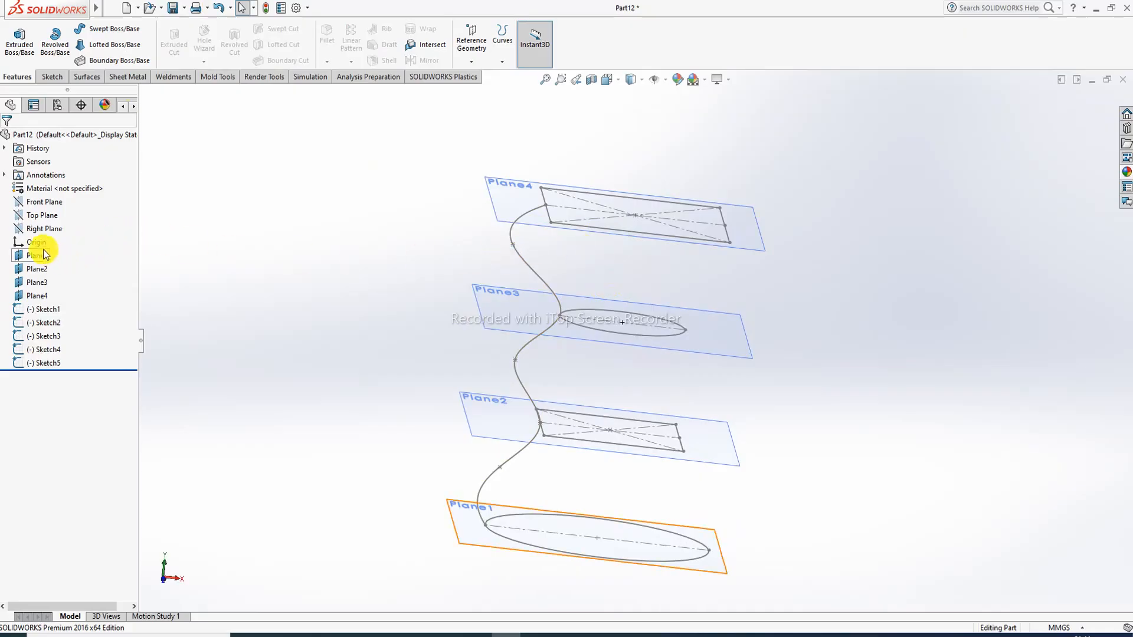
Start a new sketch on the Front Plane and view the model from the front.
left_click(43, 202)
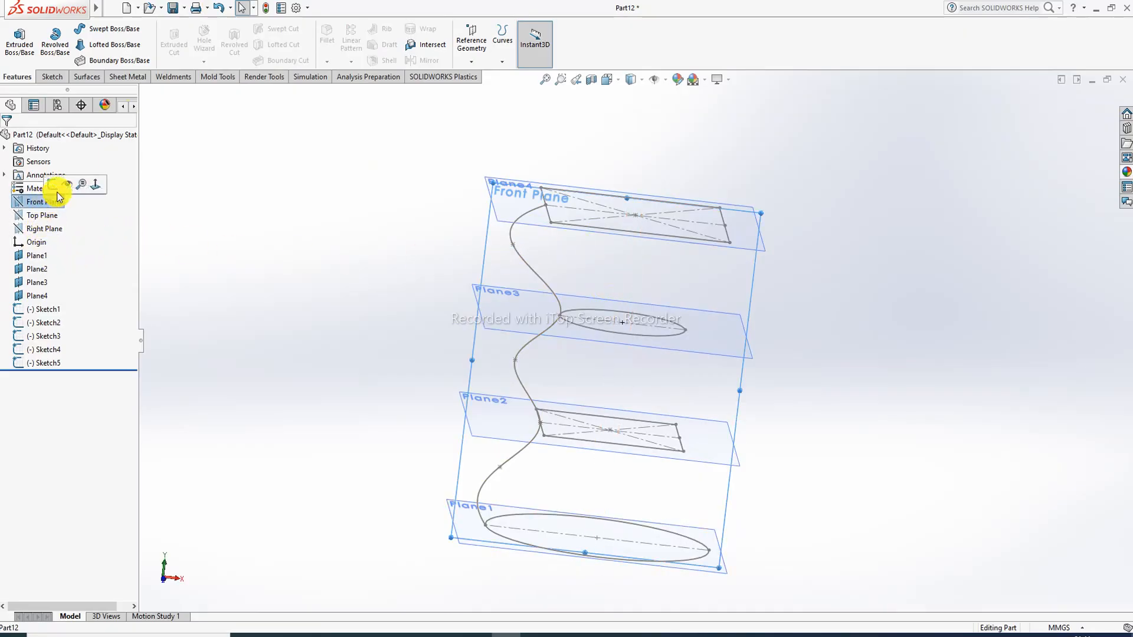
left_click(58, 182)
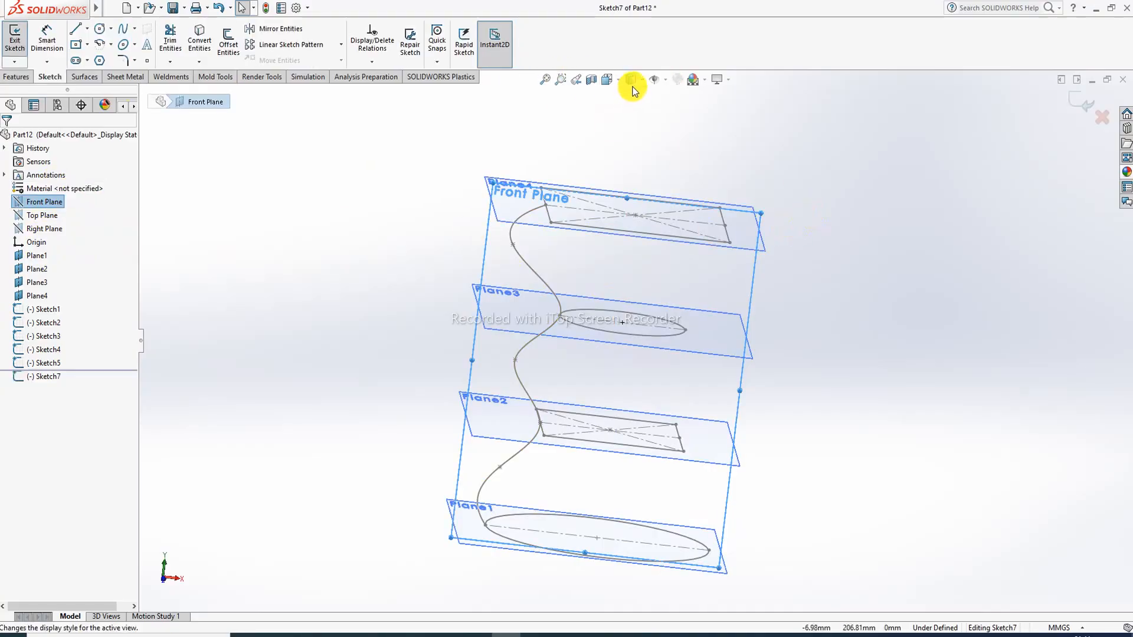
left_click(617, 79)
left_click(643, 112)
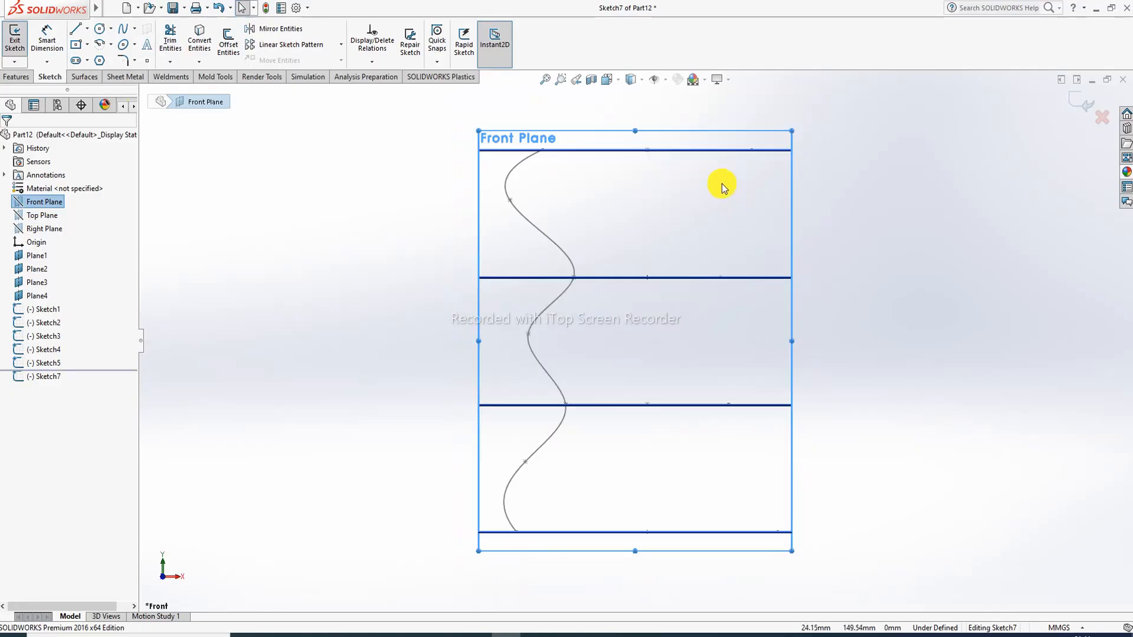
Draw a wavy spline on the profiles' +X side, through the Plane4, Plane3, Plane2 and Plane1 profile edges, bulging outward between the planes.
left_click(123, 30)
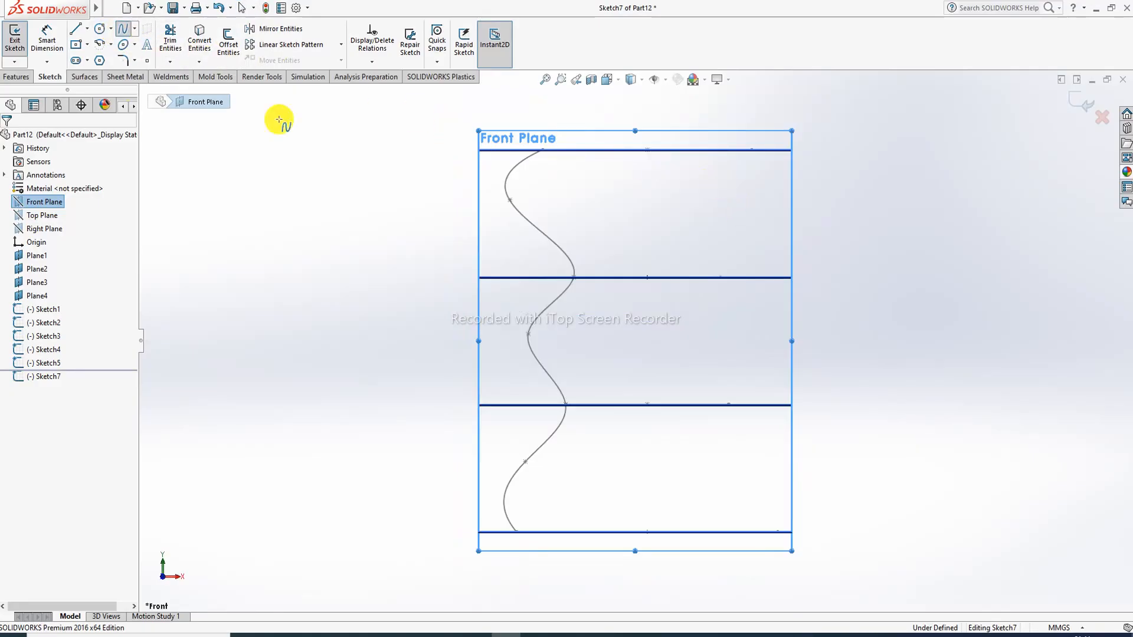
left_click(751, 150)
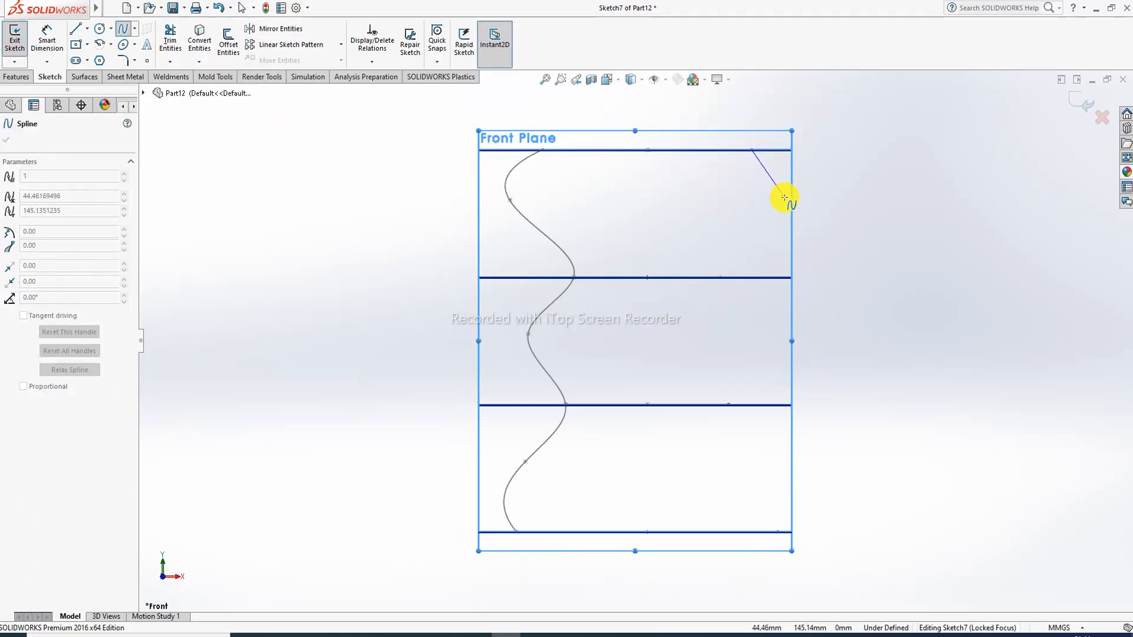
left_click(784, 198)
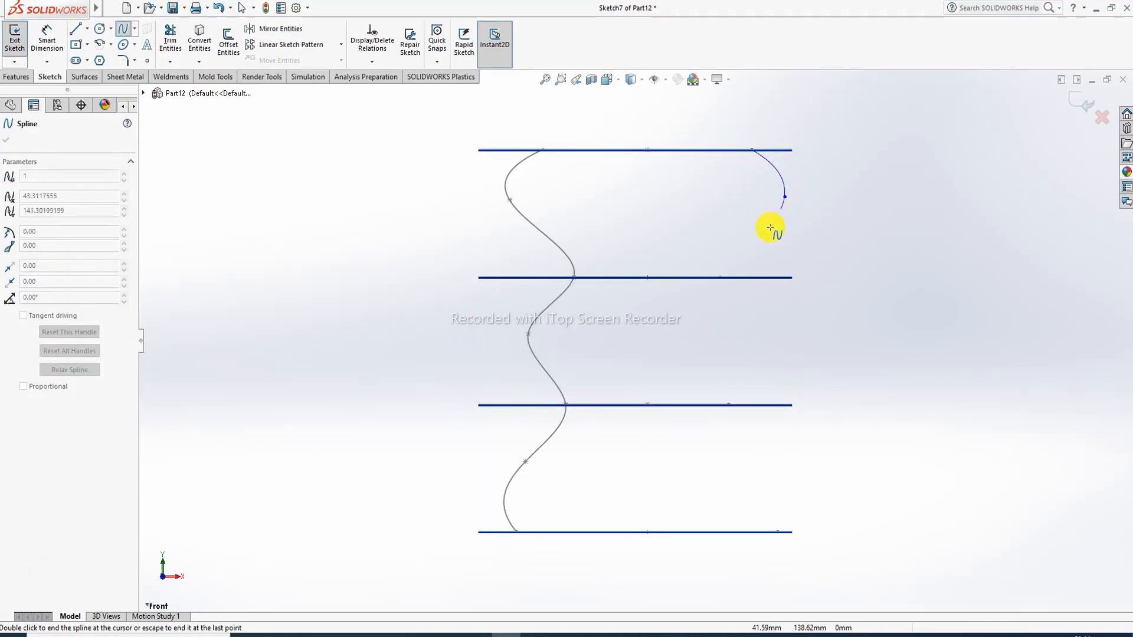
left_click(719, 277)
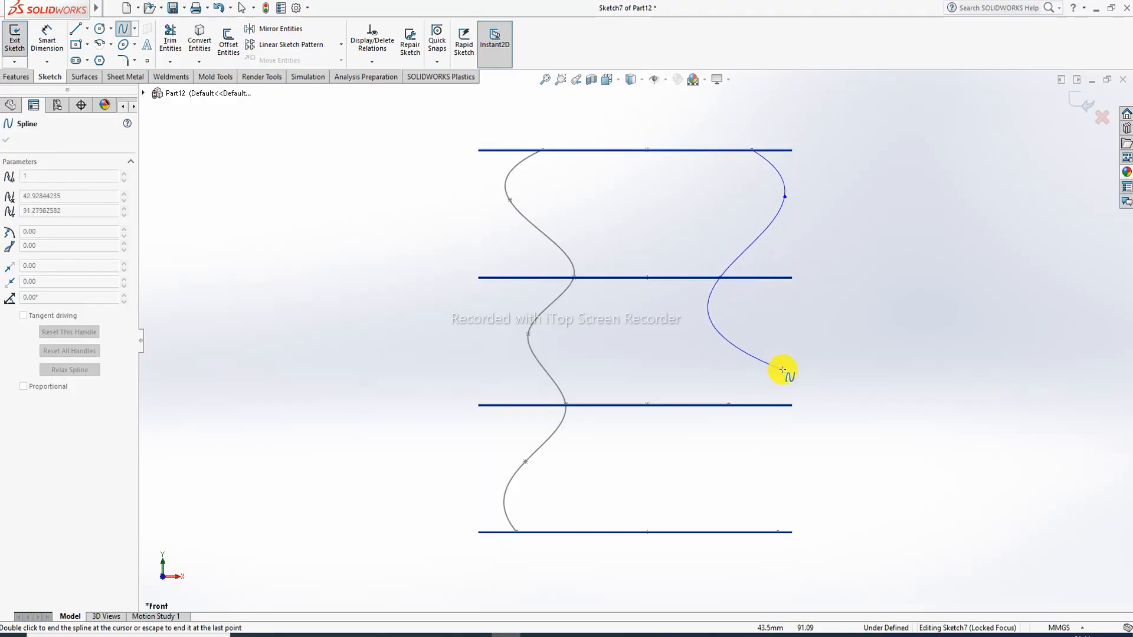
left_click(791, 330)
left_click(729, 406)
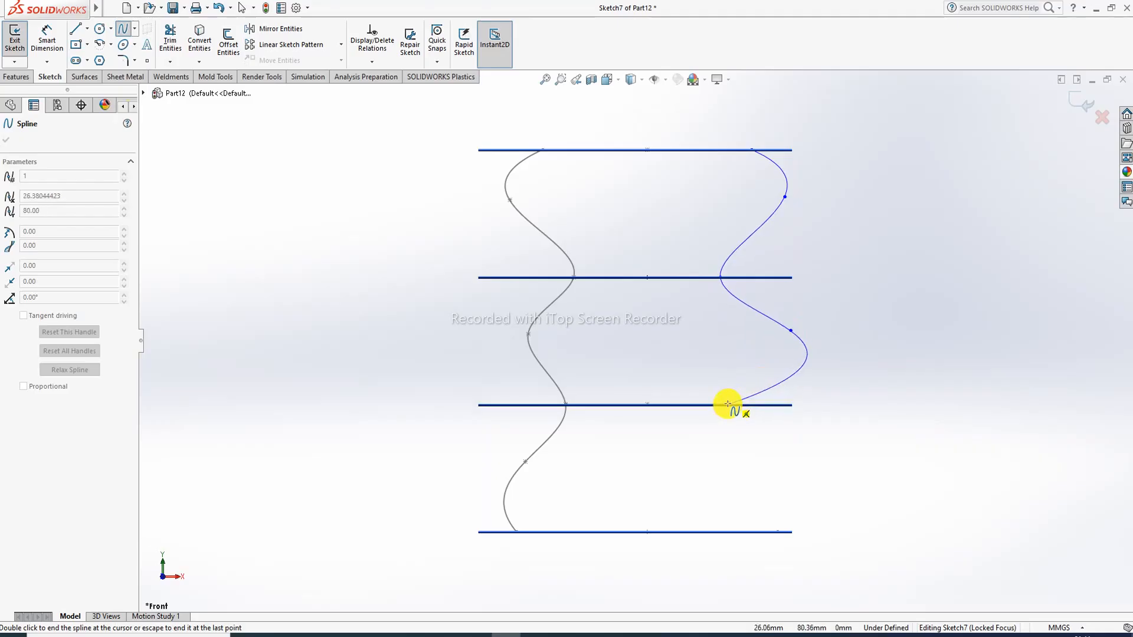
left_click(792, 443)
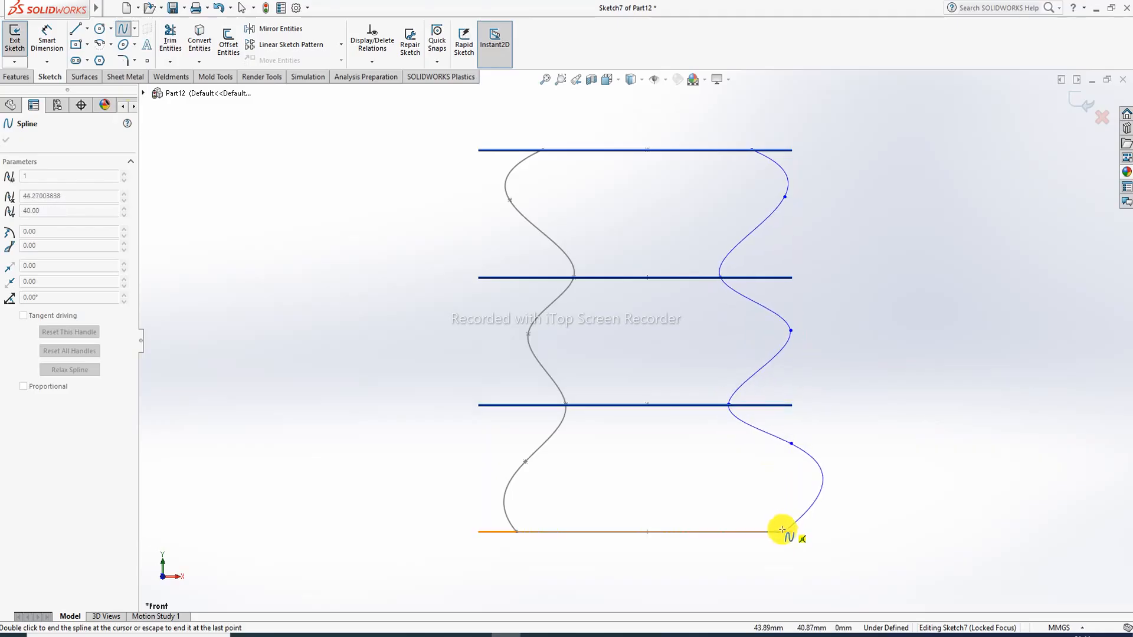
left_click(778, 531)
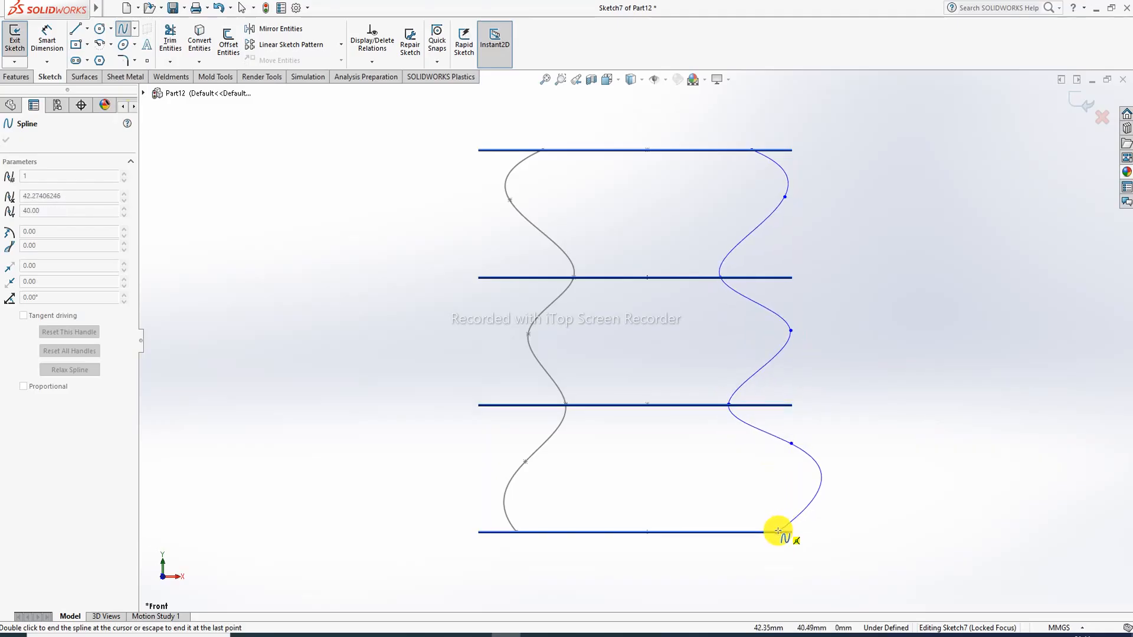
right_click(859, 352)
left_click(885, 359)
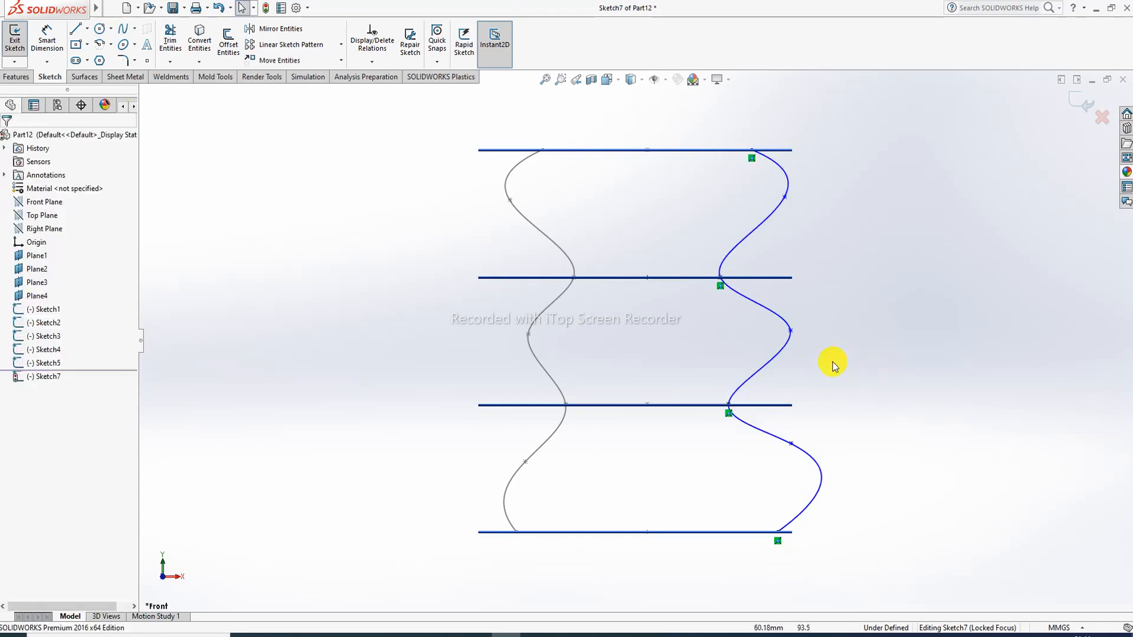
Check the new spline against the four profiles, exit the sketch and clear the selection.
scroll(820, 188, "down", 2)
mouse_move(758, 178)
middle_mouse_down()
mouse_move(763, 233)
mouse_move(728, 246)
middle_mouse_up()
scroll(773, 375, "up", 3)
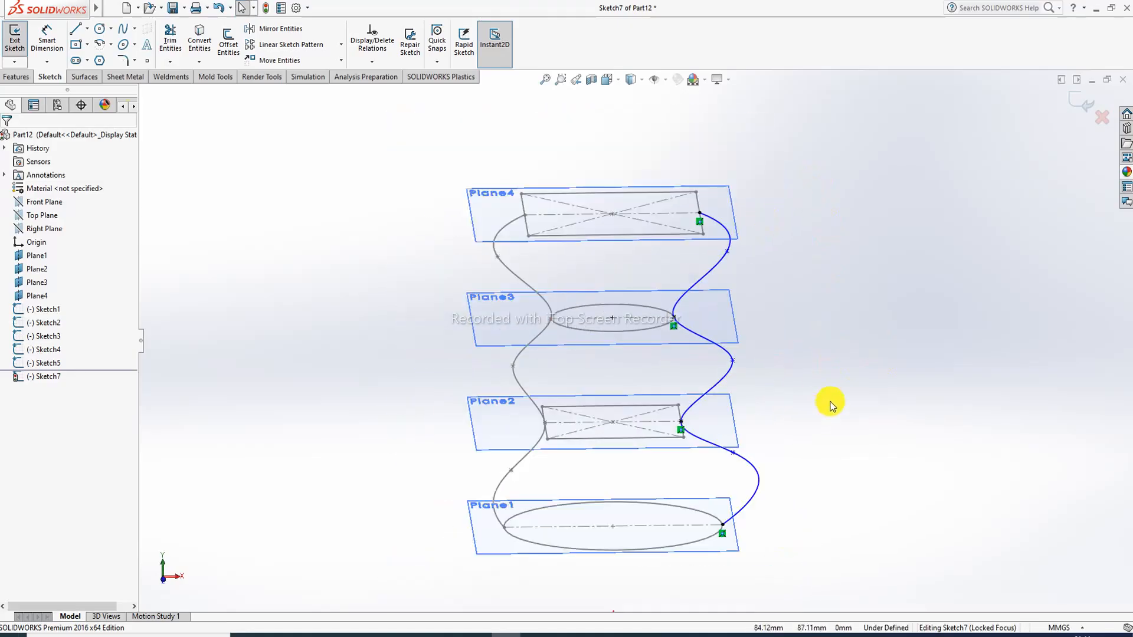
left_click(1077, 103)
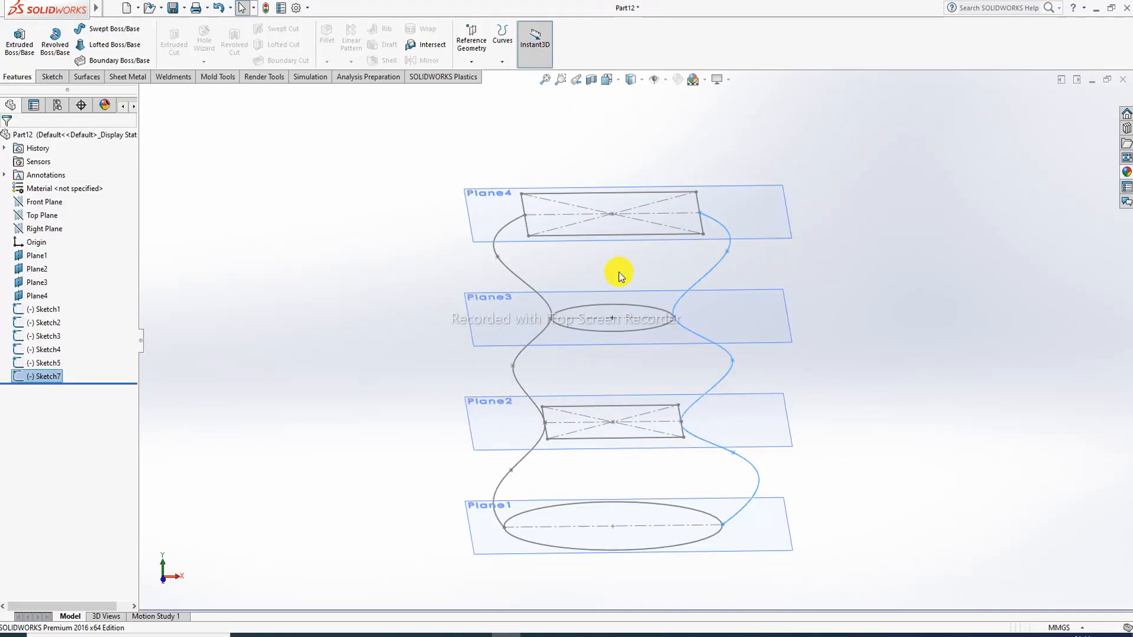
left_click(363, 196)
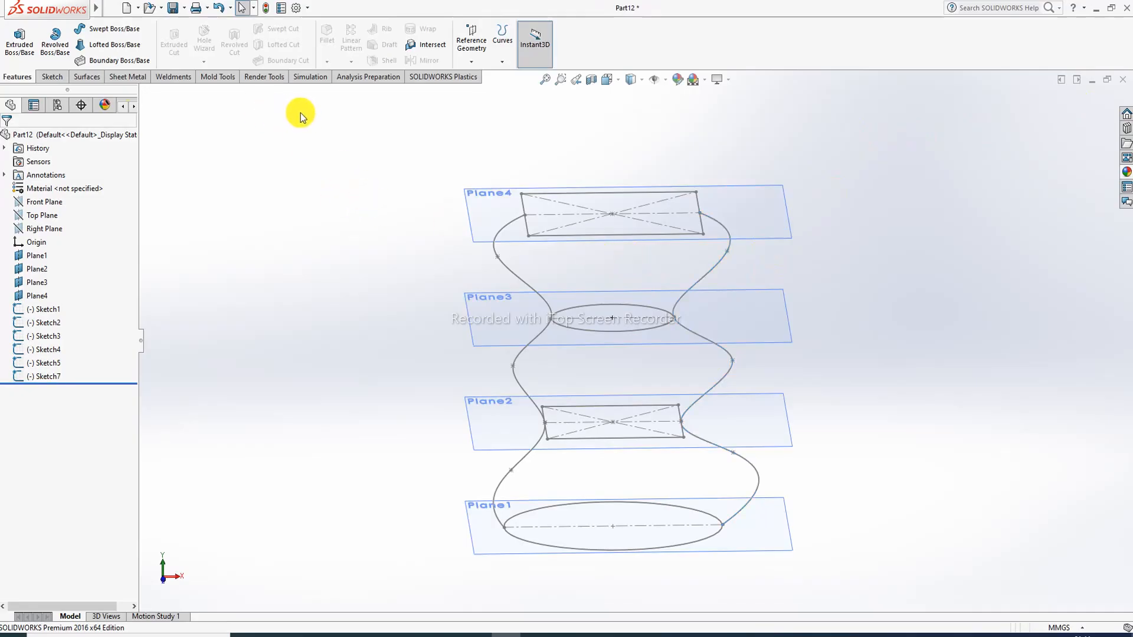
Start a Lofted Boss with the rectangle on Plane4, circle on Plane3, rectangle on Plane2 and circle on Plane1 as profiles.
left_click(106, 45)
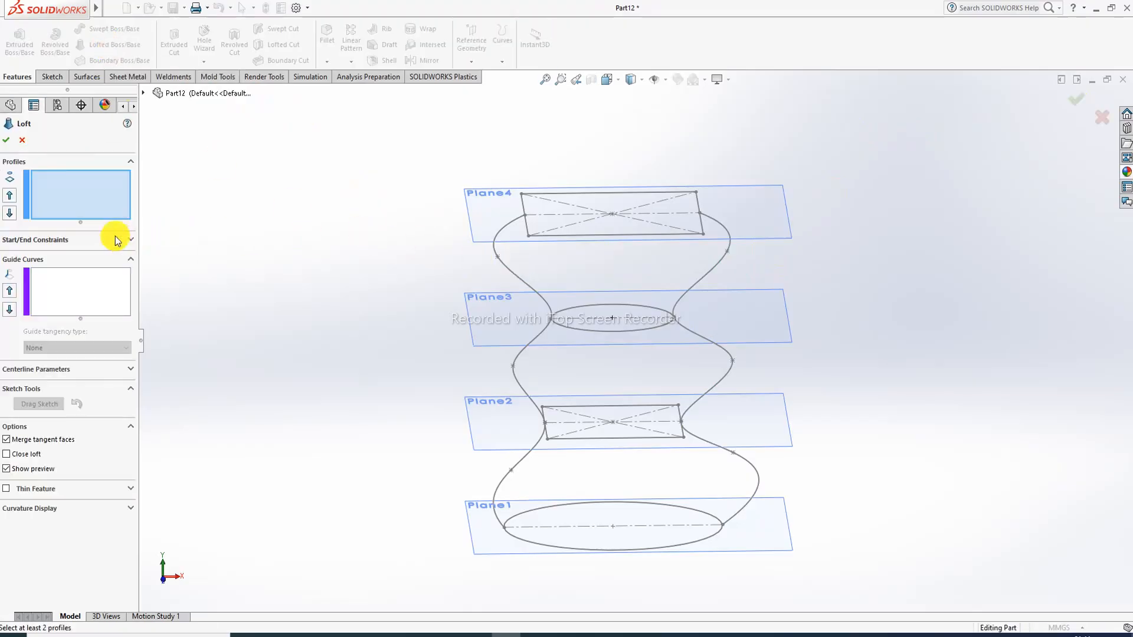
left_click(708, 237)
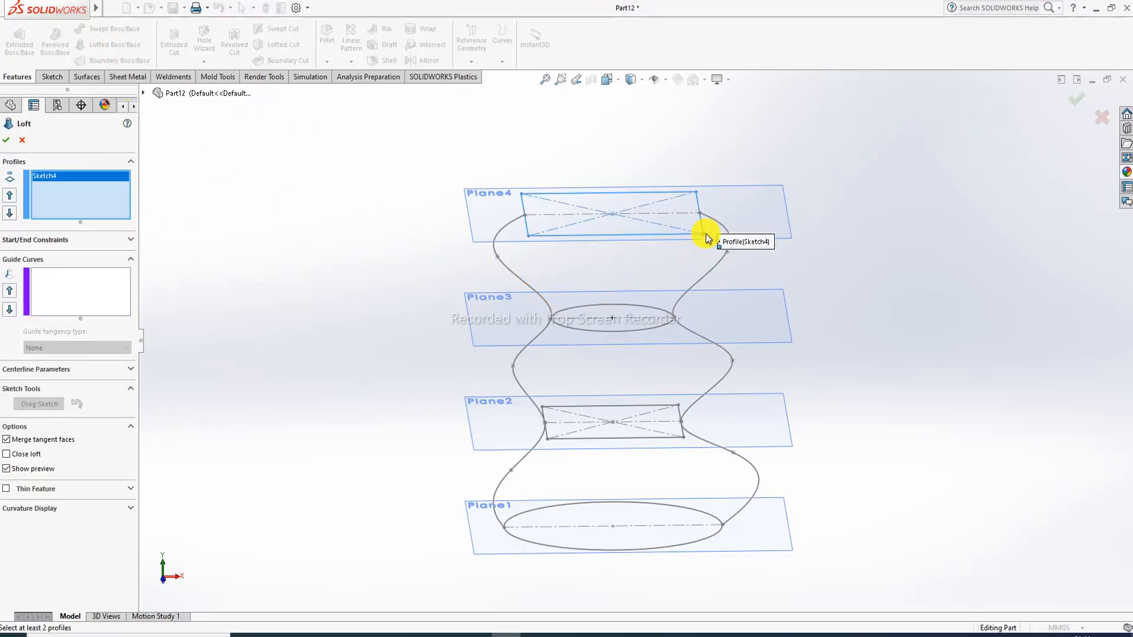
left_click(666, 324)
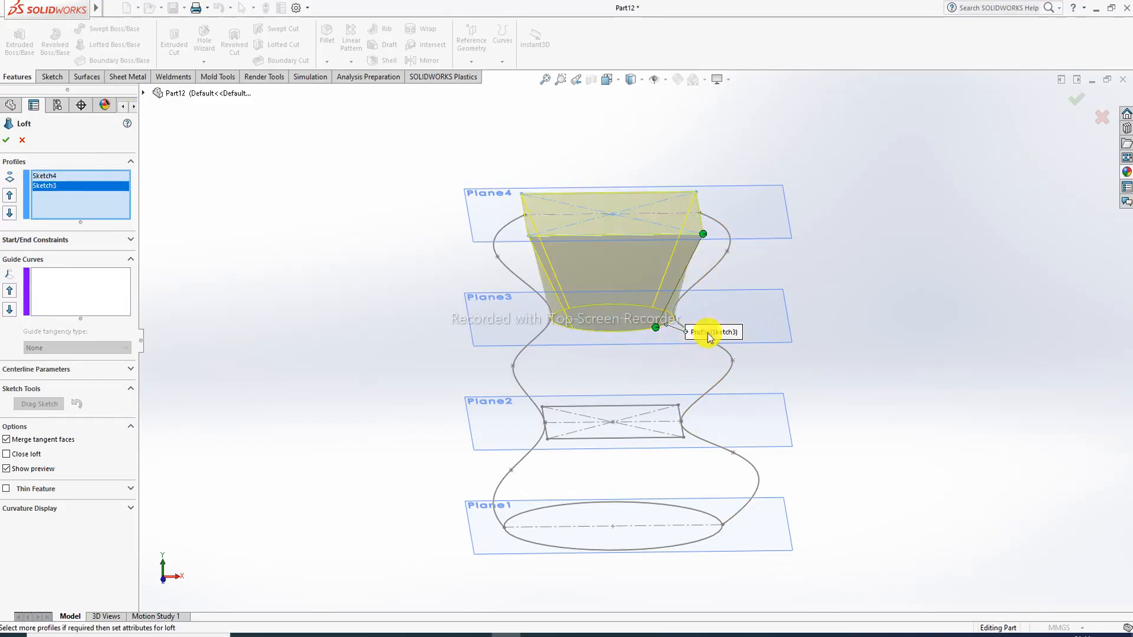
left_click(683, 437)
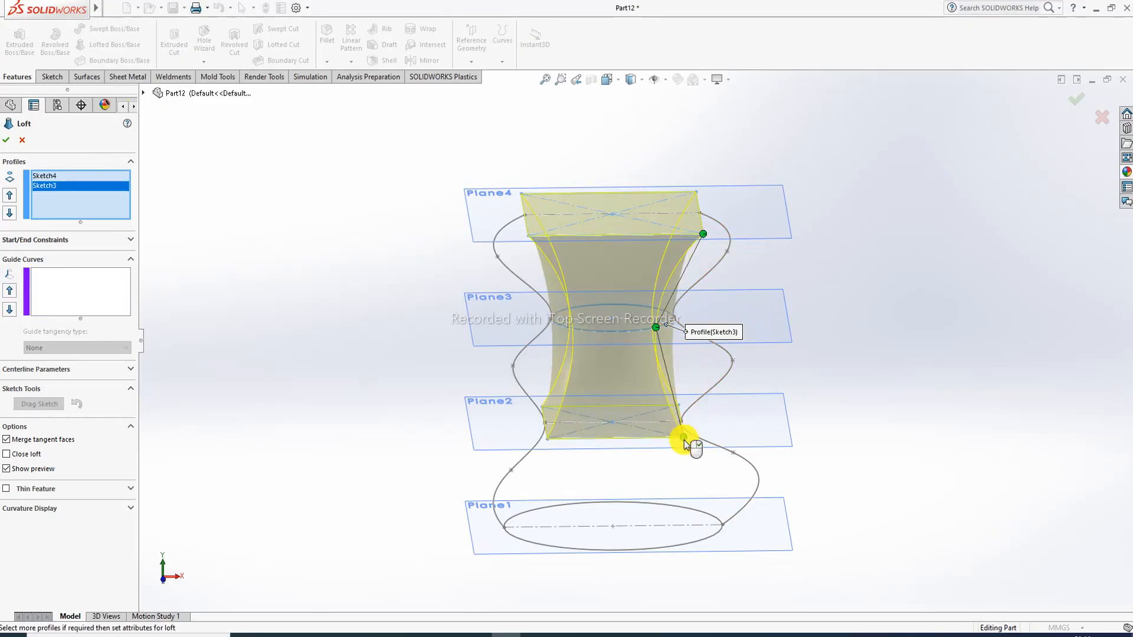
left_click(717, 536)
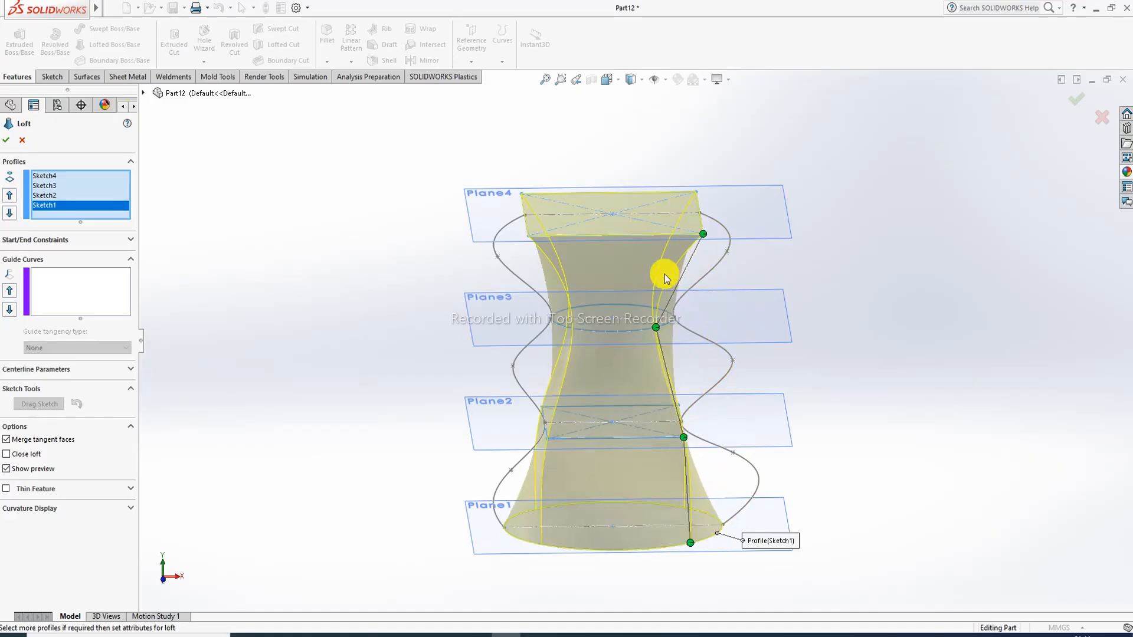
scroll(661, 295, "down", 2)
scroll(658, 308, "up", 3)
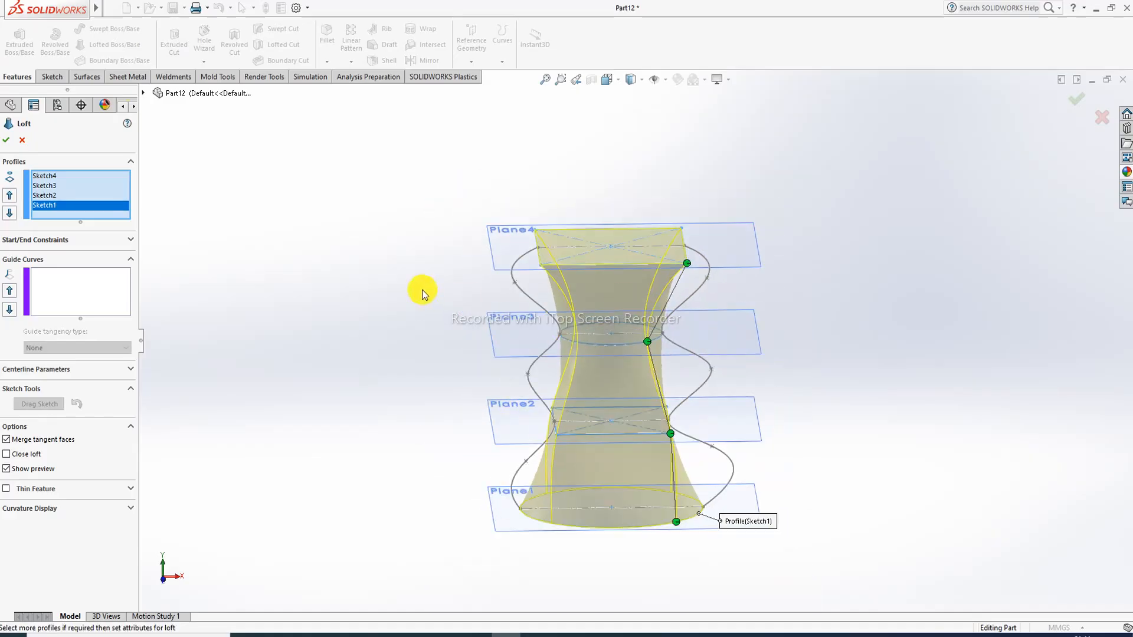
Add the Sketch5 and Sketch7 splines as the loft's guide curves and complete the lofted boss.
left_click(61, 291)
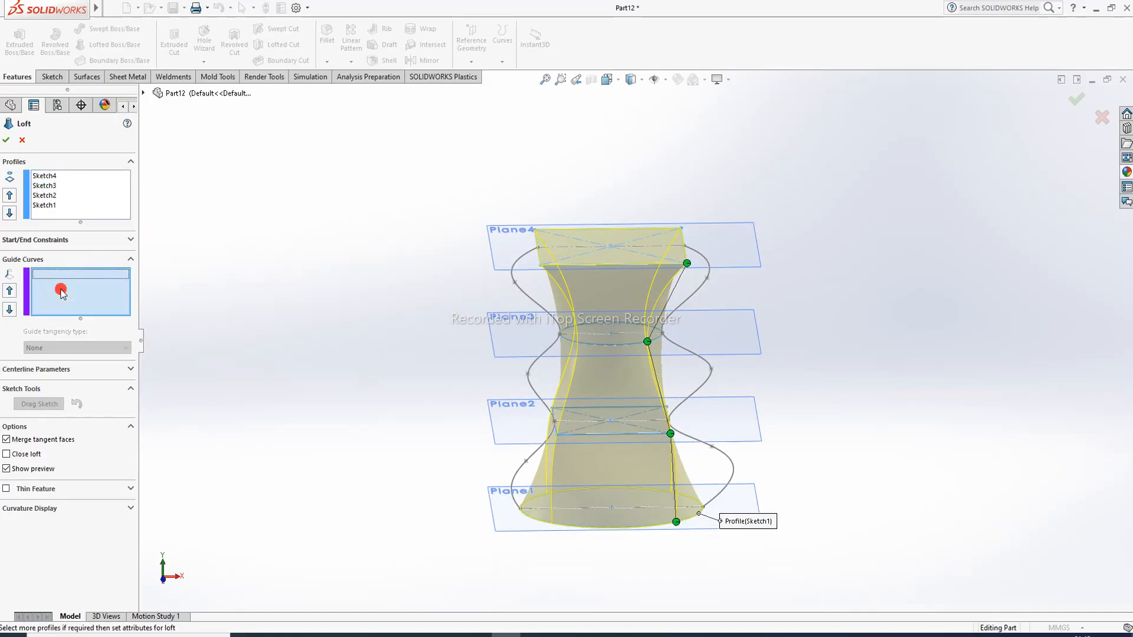
left_click(531, 300)
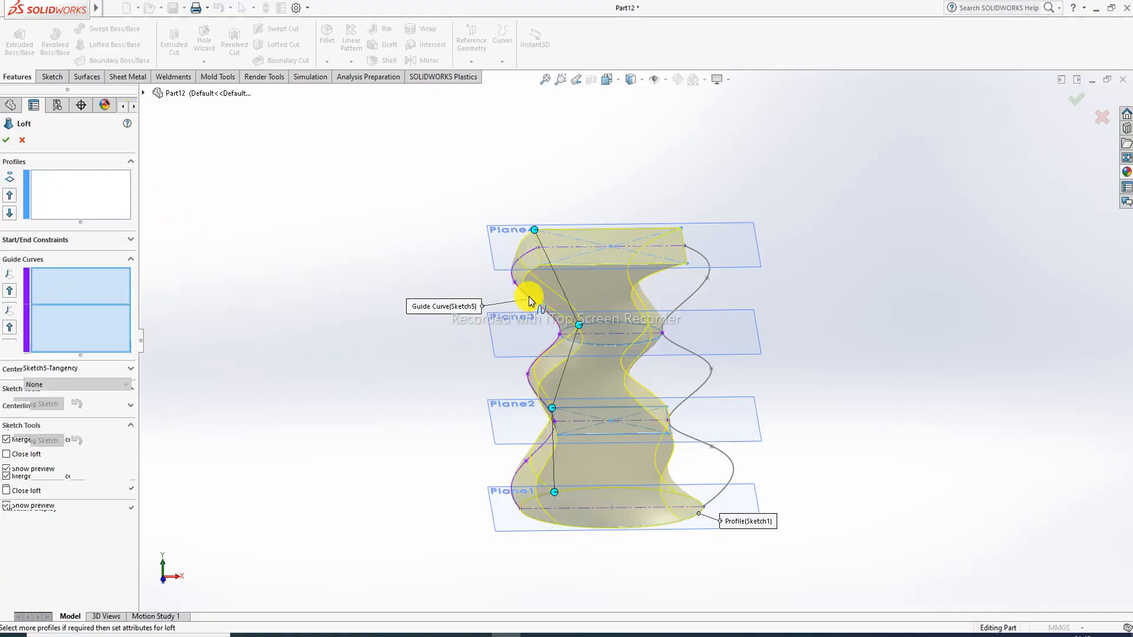
left_click(695, 295)
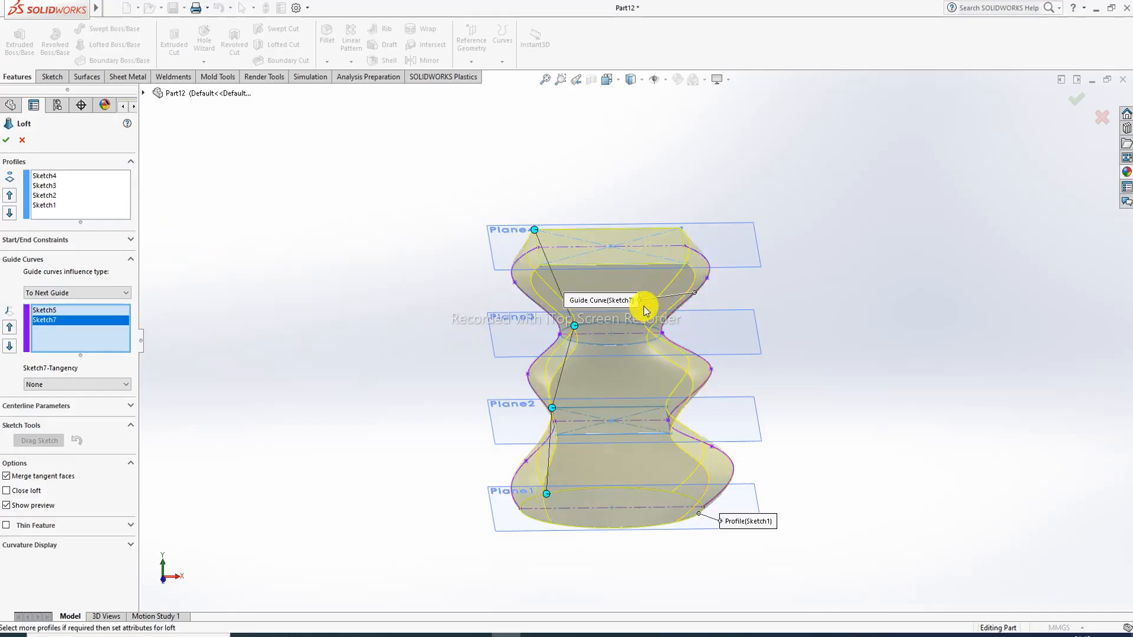
scroll(645, 310, "down", 1)
mouse_move(641, 361)
middle_mouse_down()
mouse_move(652, 245)
mouse_move(666, 431)
mouse_move(636, 364)
middle_mouse_up()
scroll(636, 364, "down", 1)
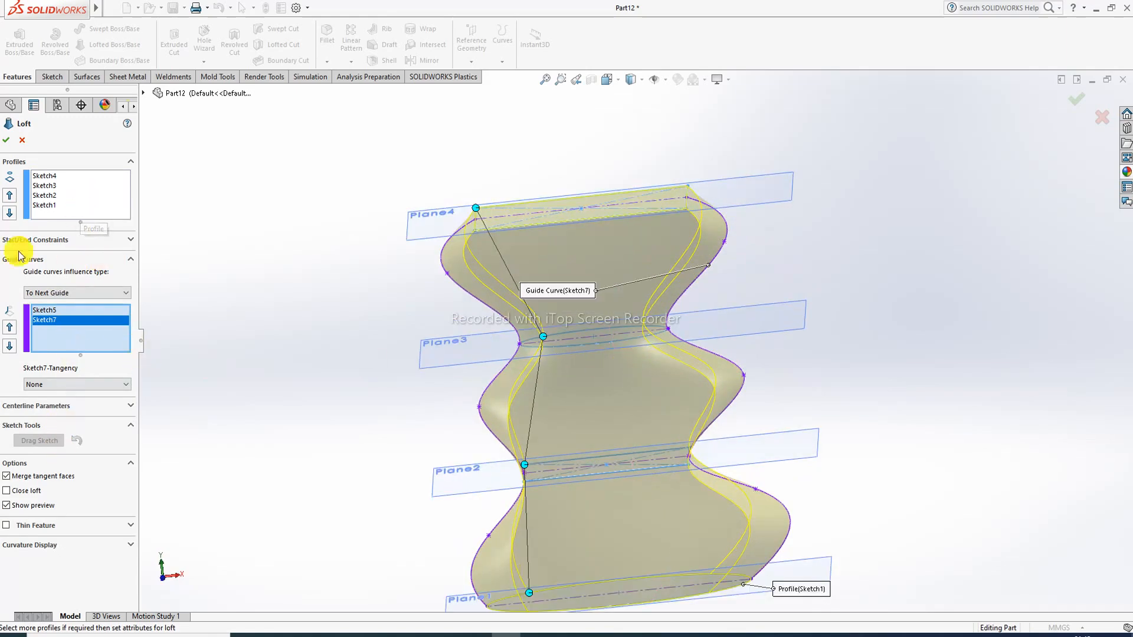
left_click(9, 140)
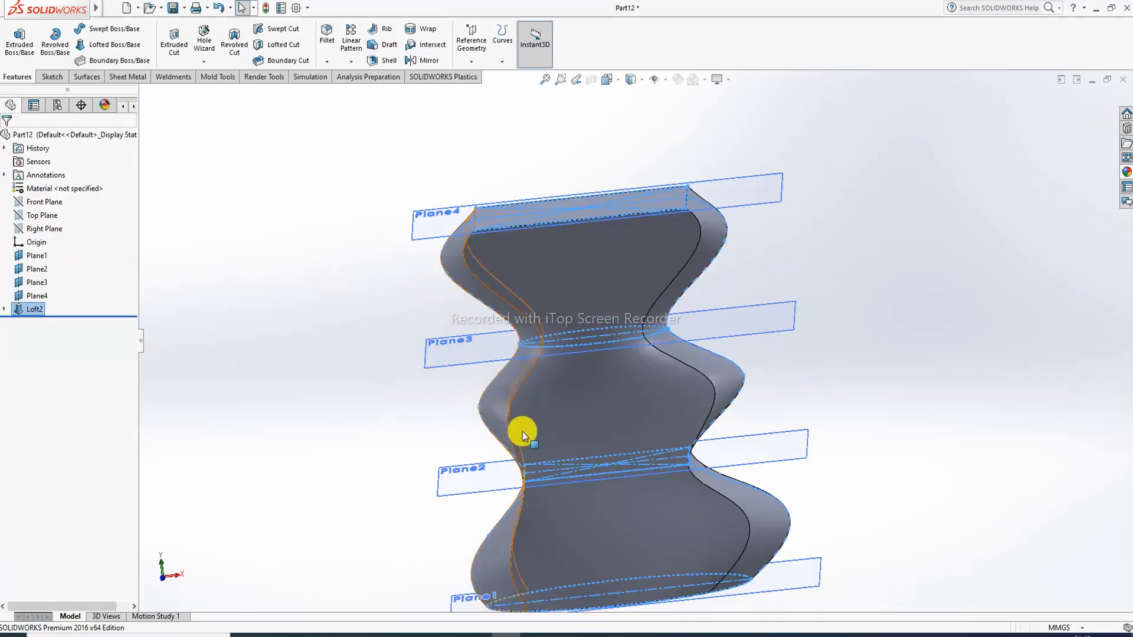
Inspect the lofted body and hide Plane4, Plane3, Plane2 and Plane1.
middle_click_drag(523, 431, 558, 425)
middle_click_drag(364, 386, 637, 455)
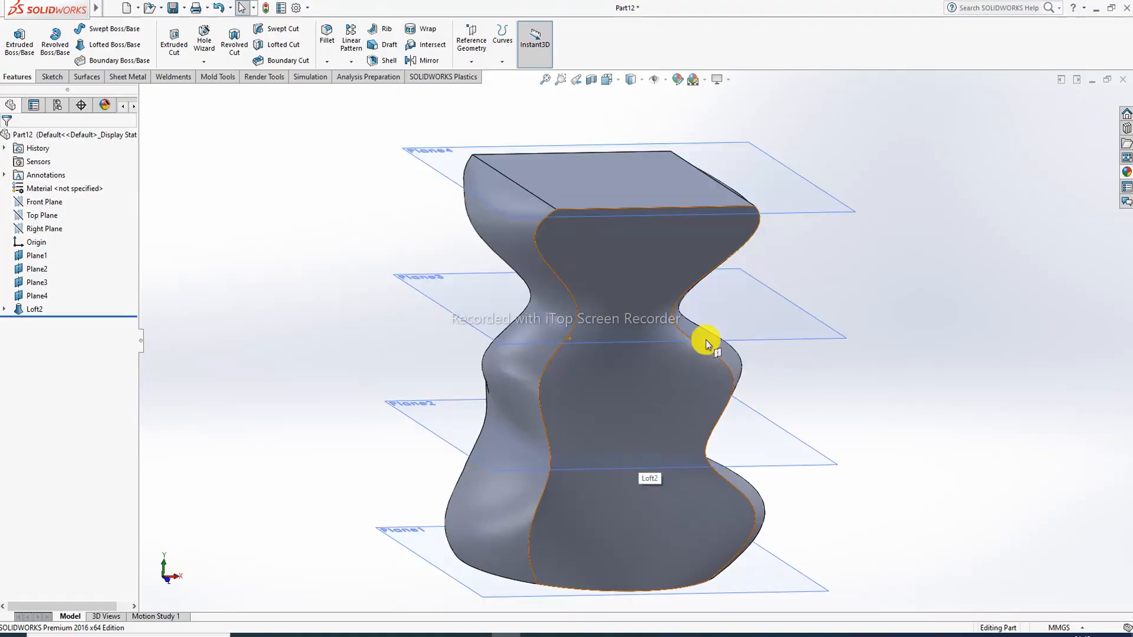
left_click(810, 216)
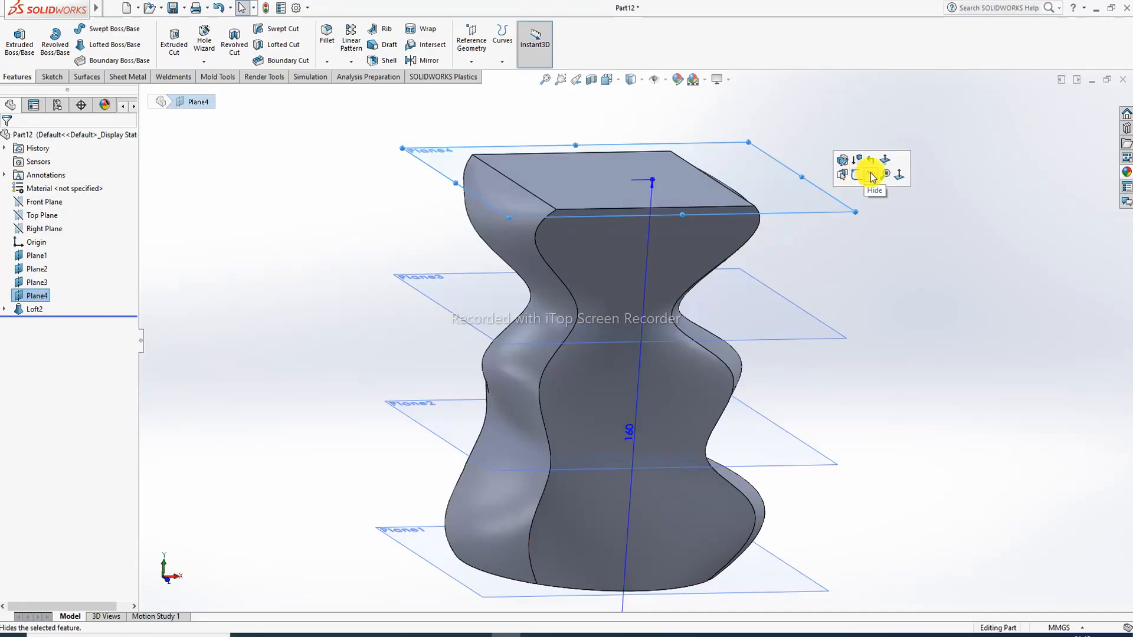
left_click(799, 343)
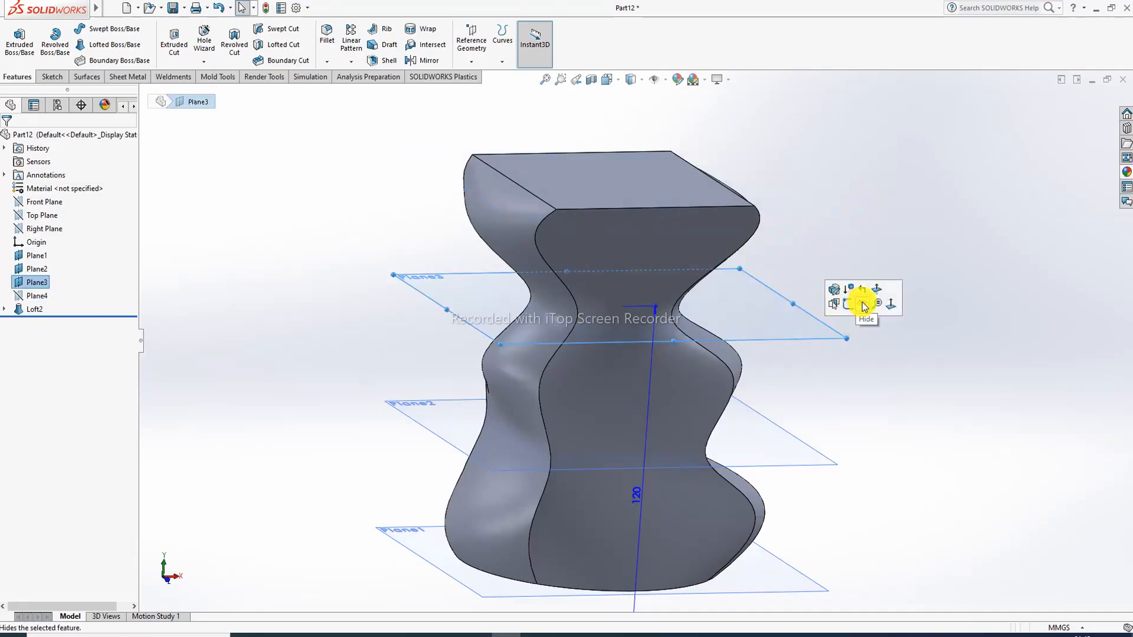
left_click(822, 464)
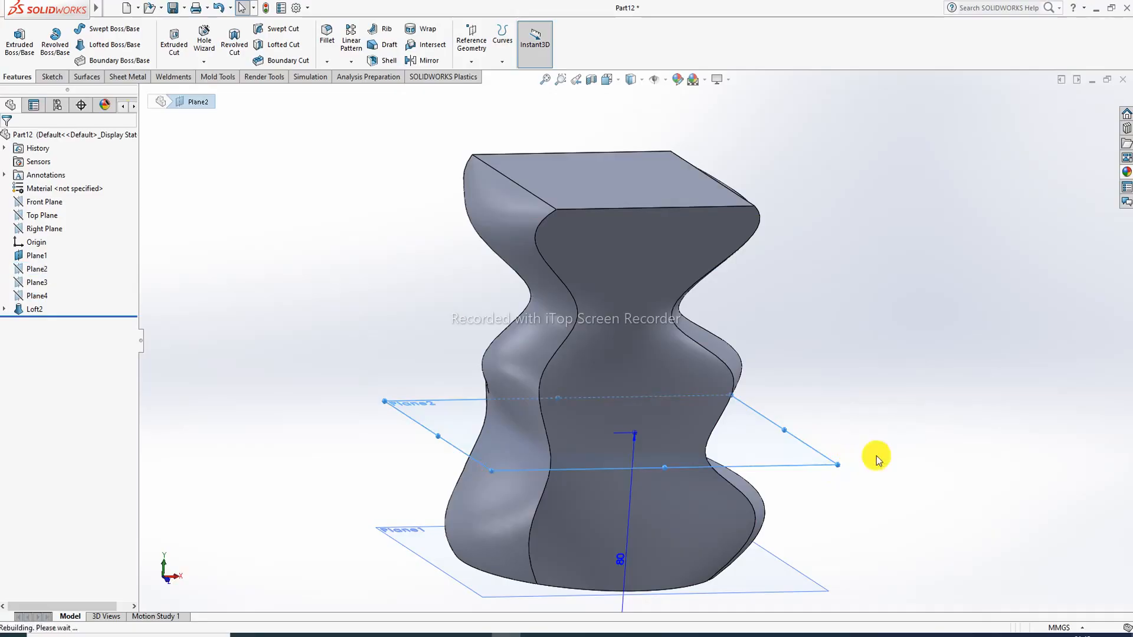
left_click(811, 590)
left_click(874, 560)
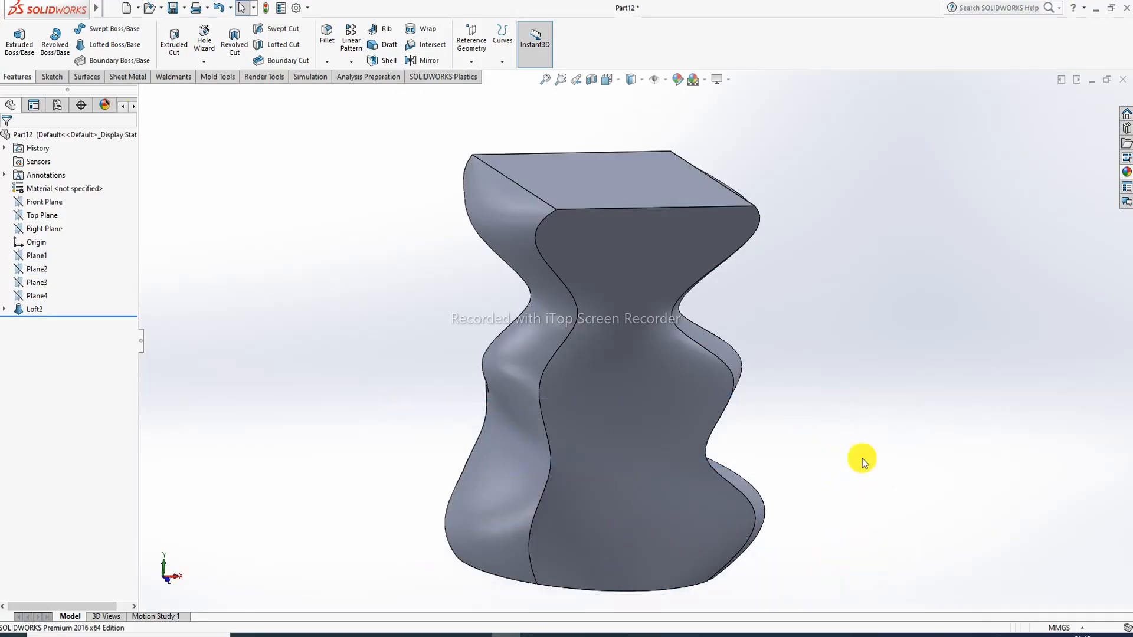
Inspect the lofted body and change the scene to a plain white background.
middle_click_drag(790, 303, 658, 304)
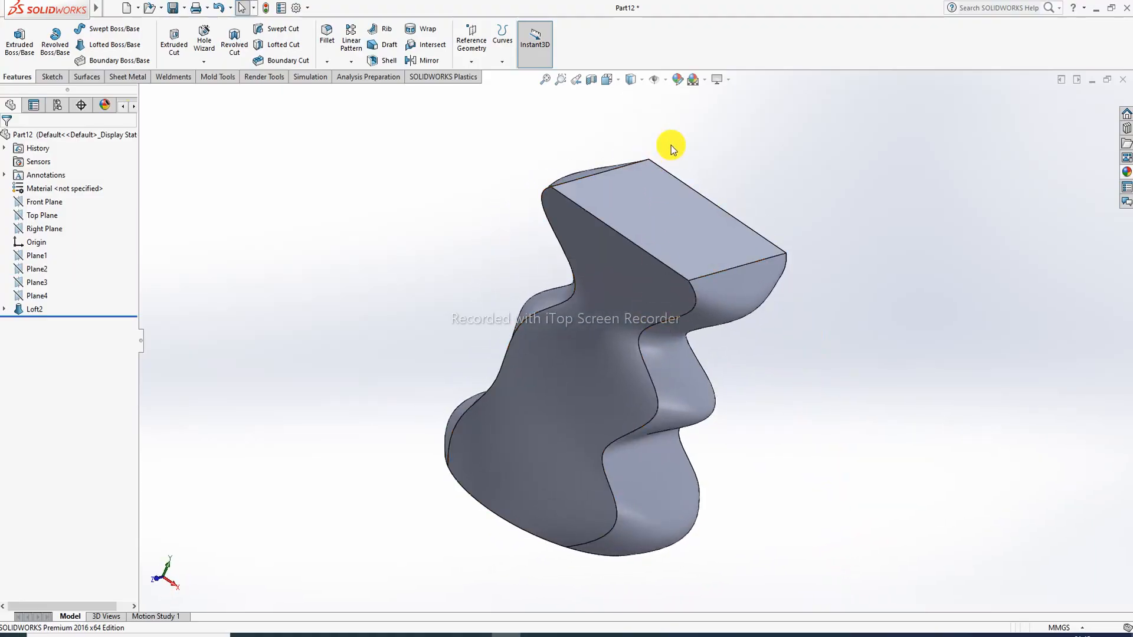
left_click(705, 80)
left_click(732, 119)
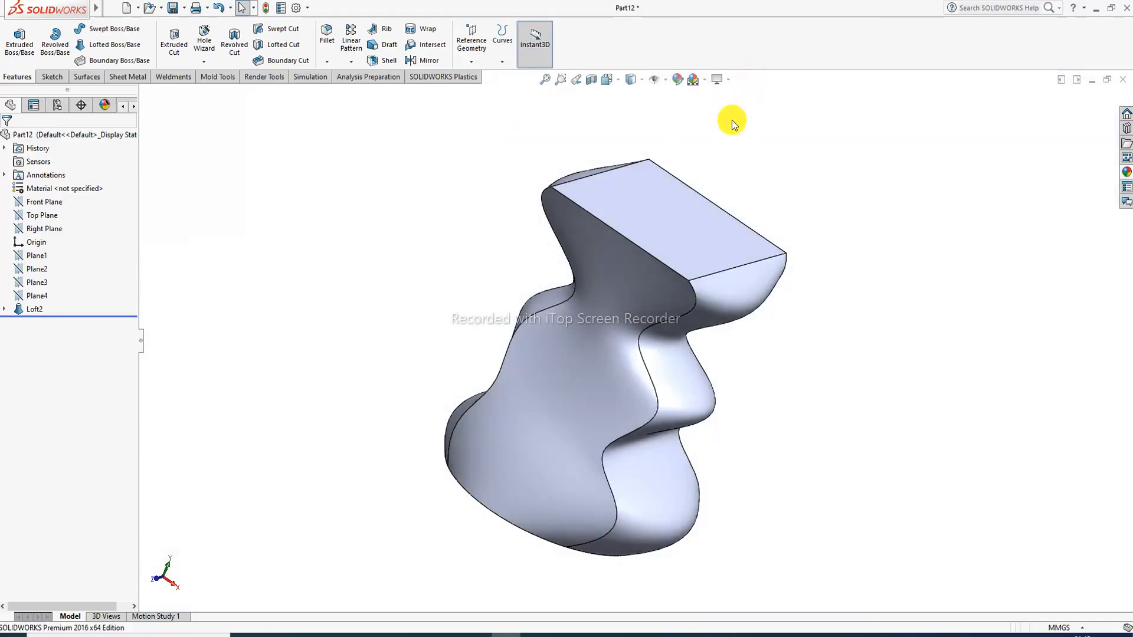
Try the Cartoon display effect on the lofted body and inspect it from another angle.
left_click(727, 81)
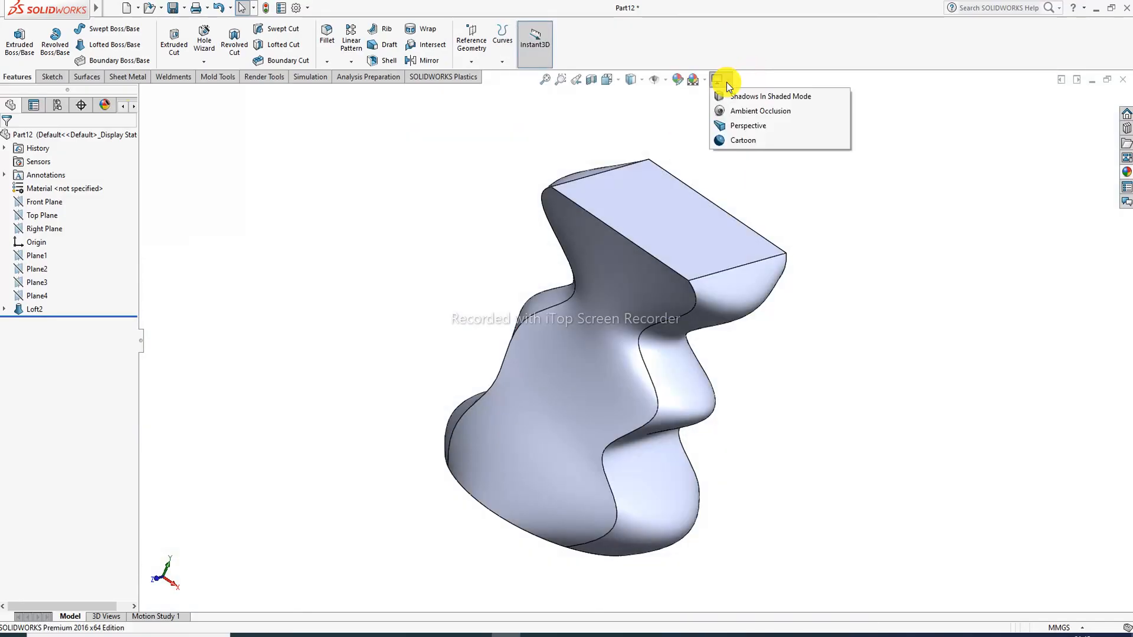
left_click(752, 139)
left_click(635, 332)
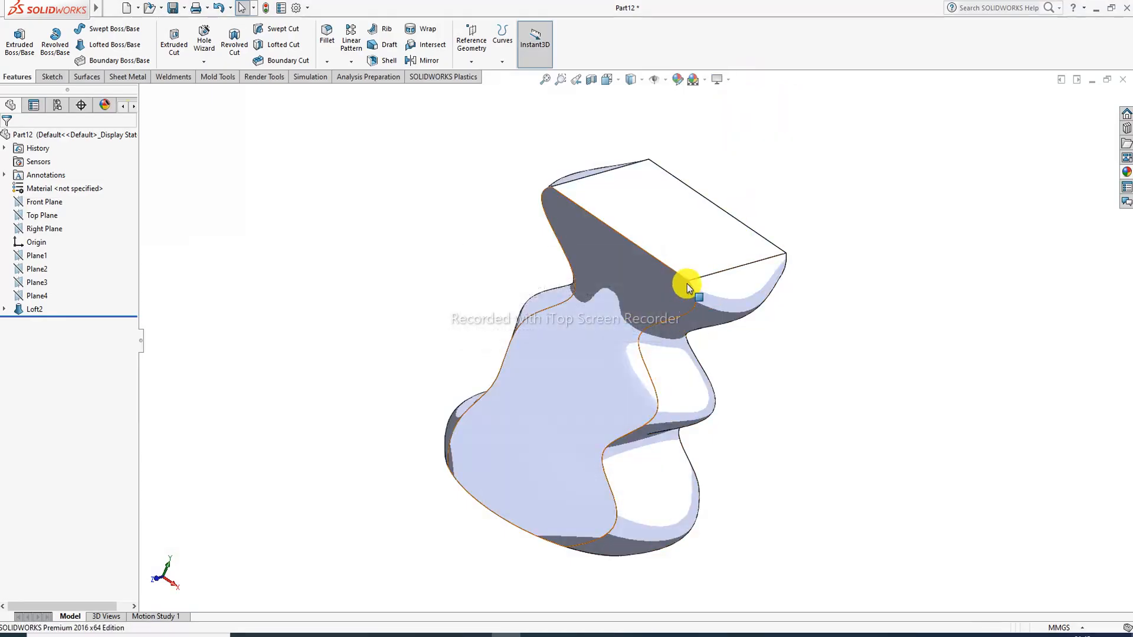
middle_click_drag(687, 284, 626, 236)
Turn on Ambient Occlusion and Shadows In Shaded Mode for the lofted body.
left_click(727, 80)
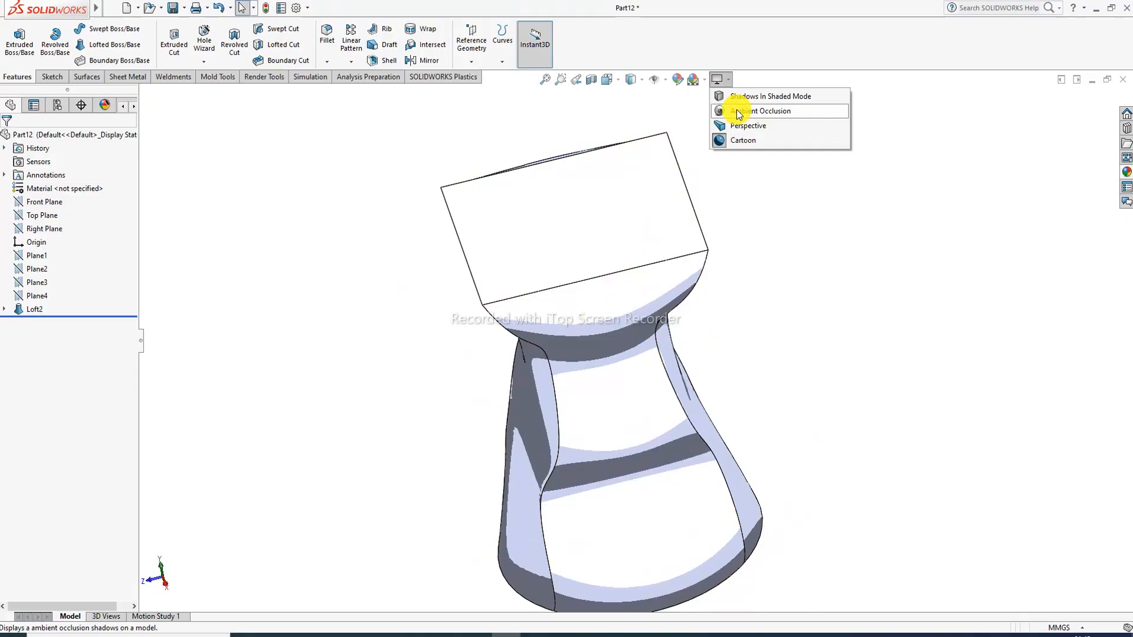
left_click(736, 110)
left_click(729, 80)
left_click(748, 97)
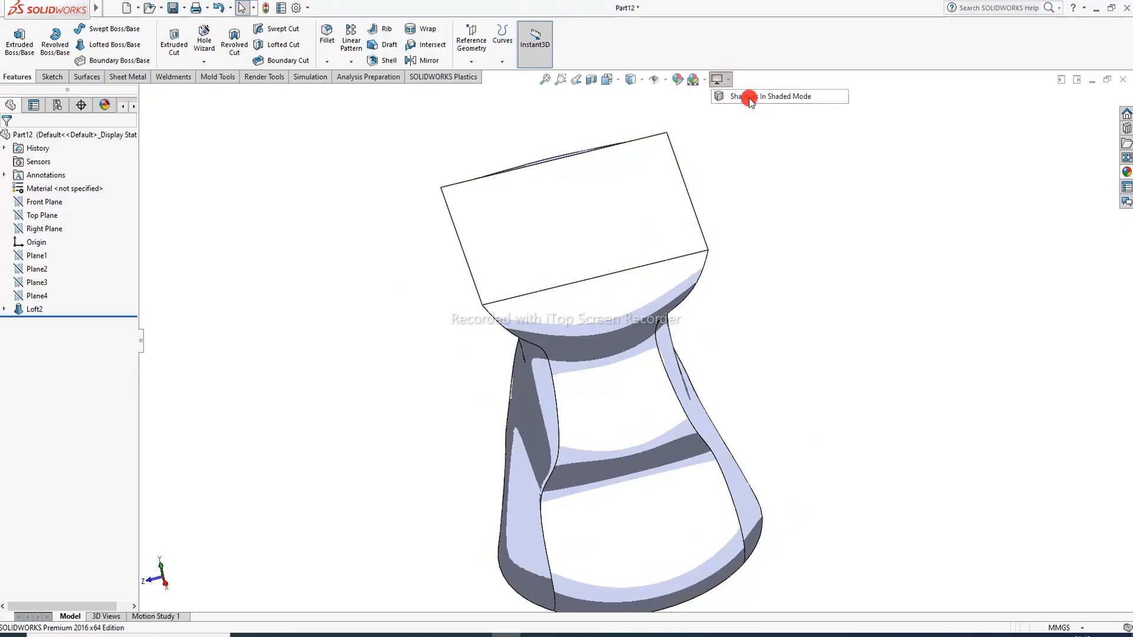
Turn Shadows In Shaded Mode and Ambient Occlusion off again.
left_click(730, 81)
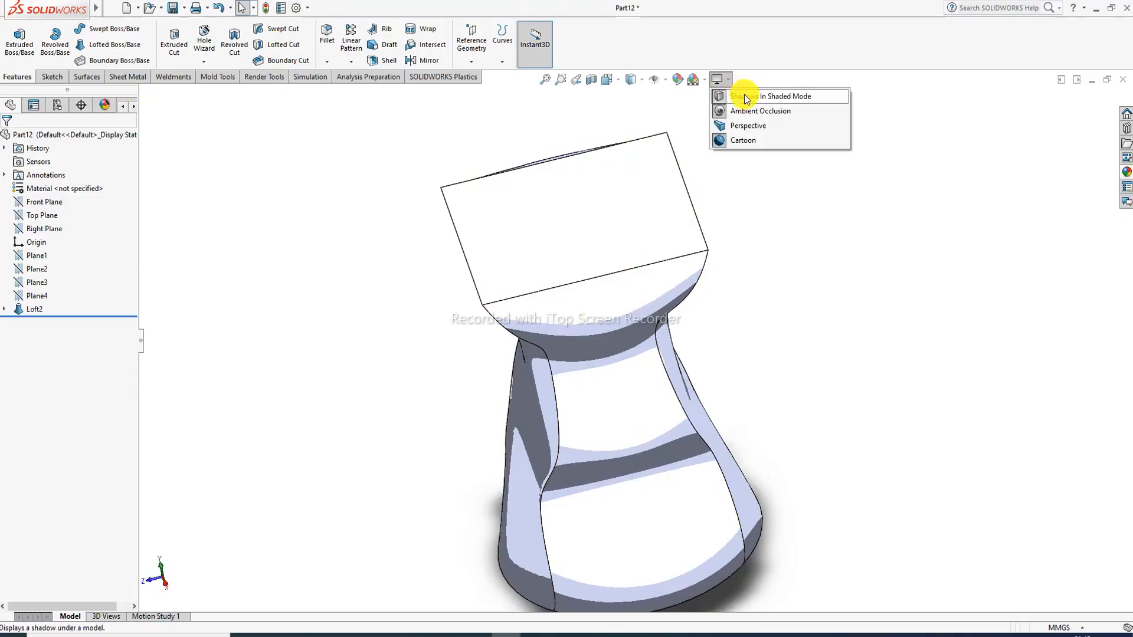
left_click(745, 97)
left_click(734, 81)
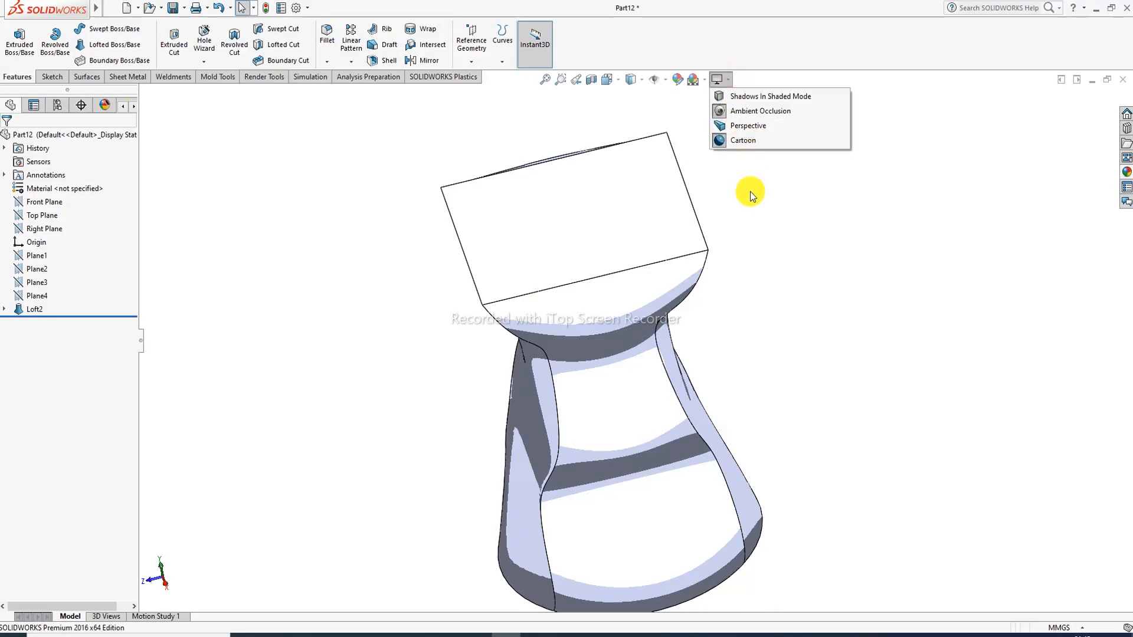
left_click(749, 111)
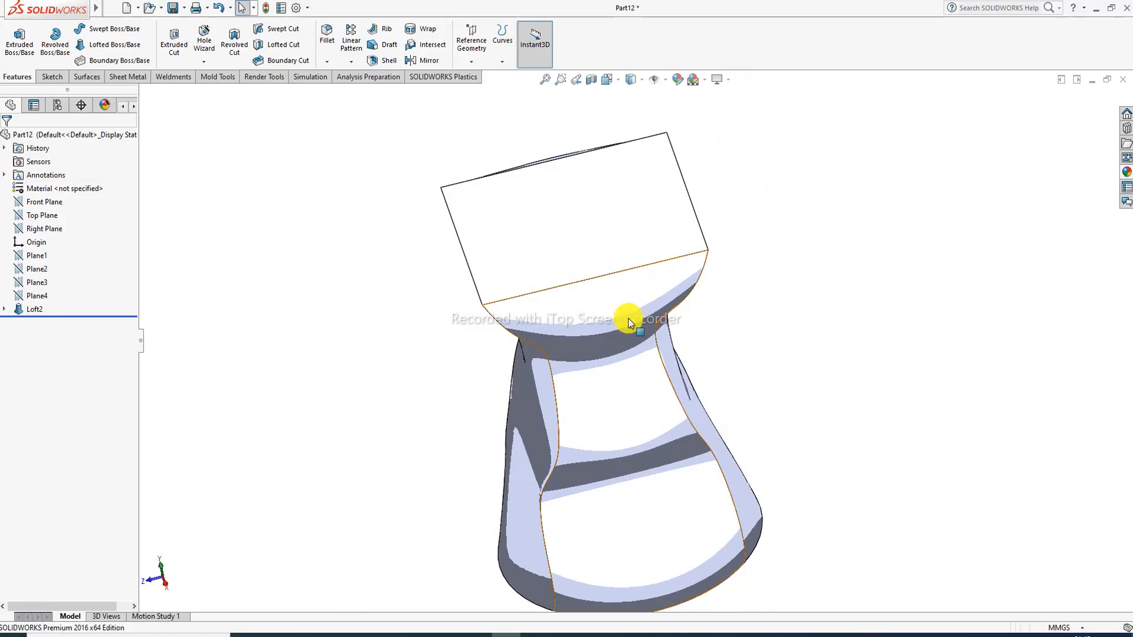
Turn off the Cartoon effect and inspect the lofted body in normal shading.
middle_click_drag(625, 313, 687, 129)
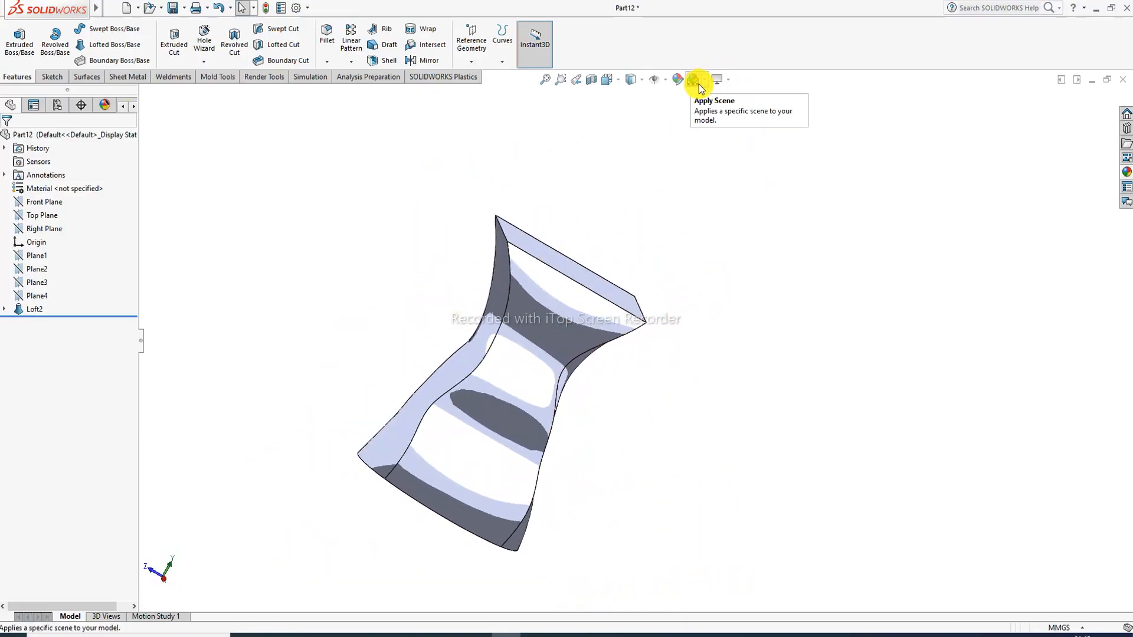
left_click(729, 79)
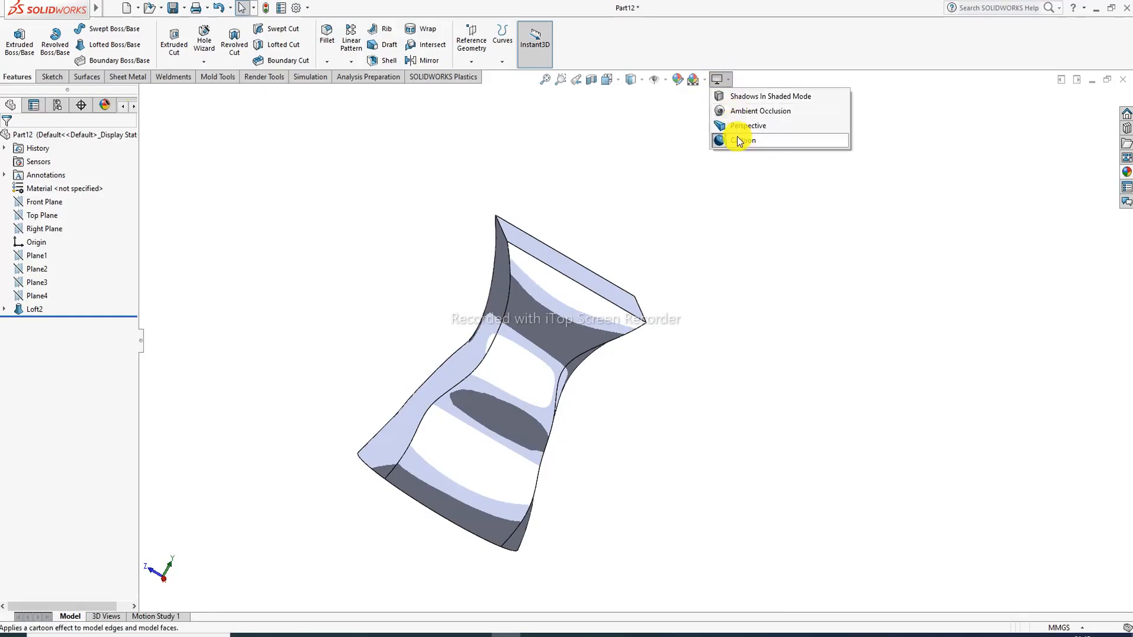
left_click(739, 141)
scroll(493, 388, "down", 2)
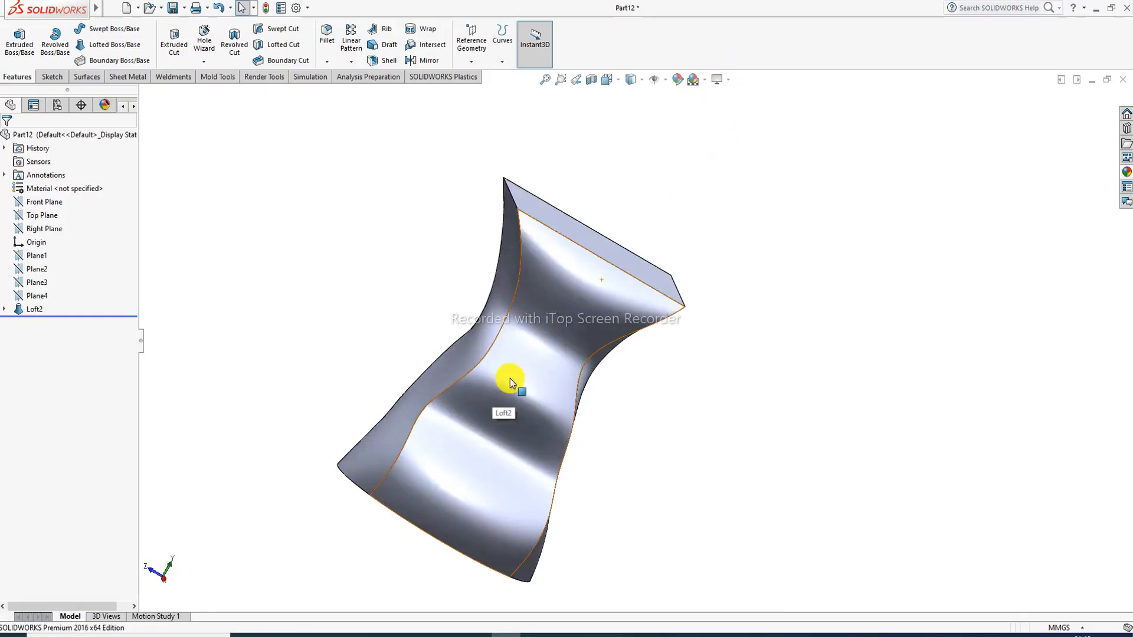
middle_click_drag(509, 378, 503, 188)
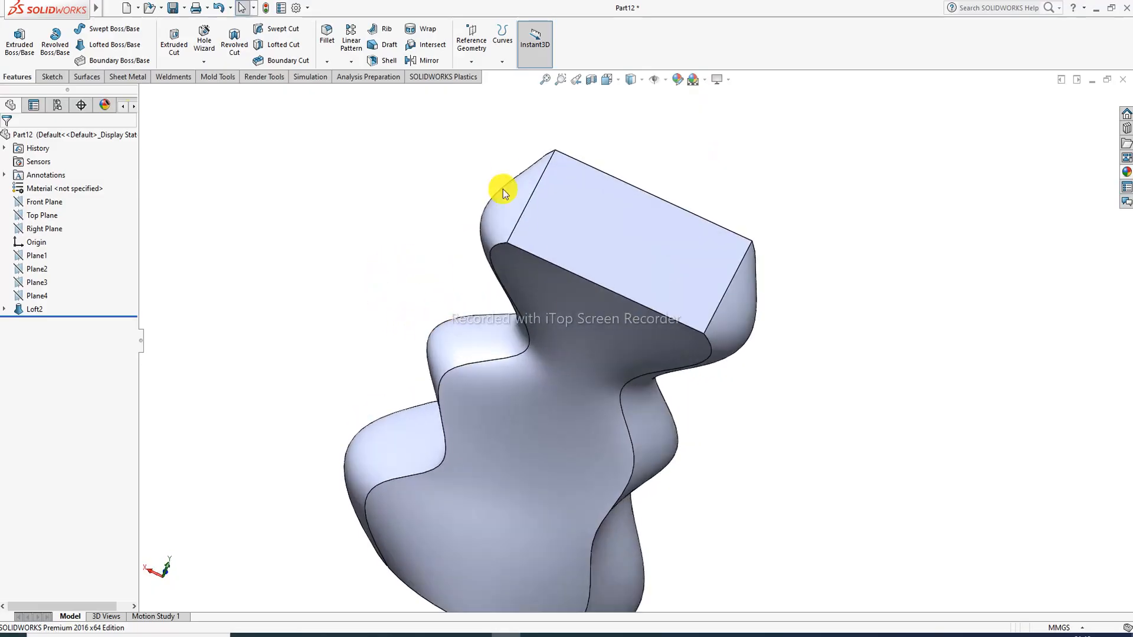
Edit the whole part's color appearance, picking the standard cyan swatch and setting its green value to 244.
left_click(678, 80)
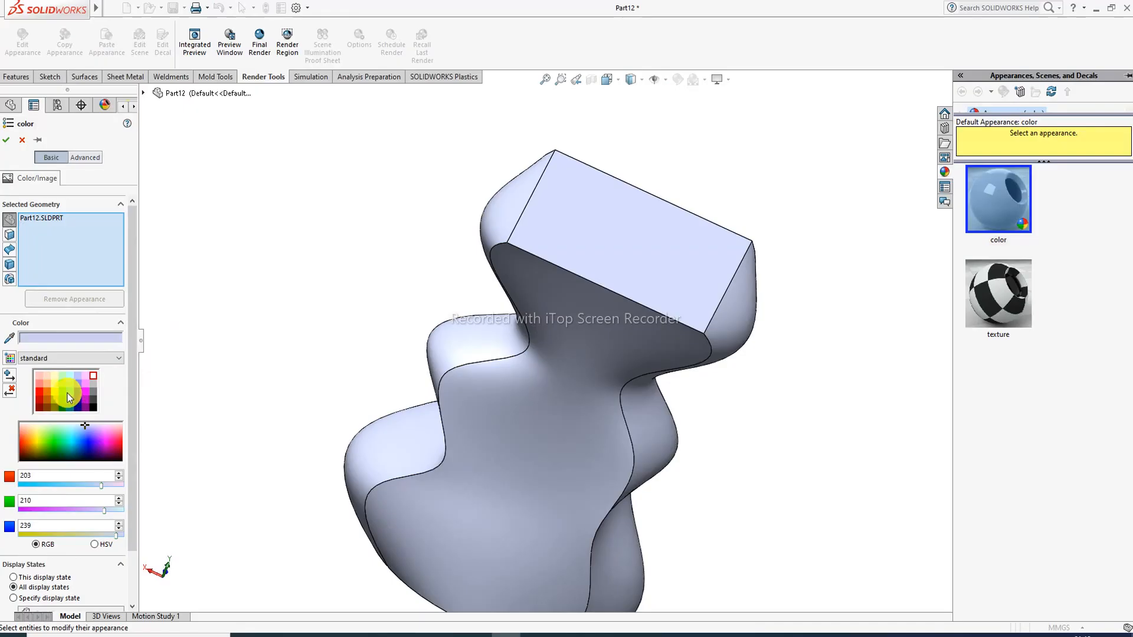
left_click(71, 392)
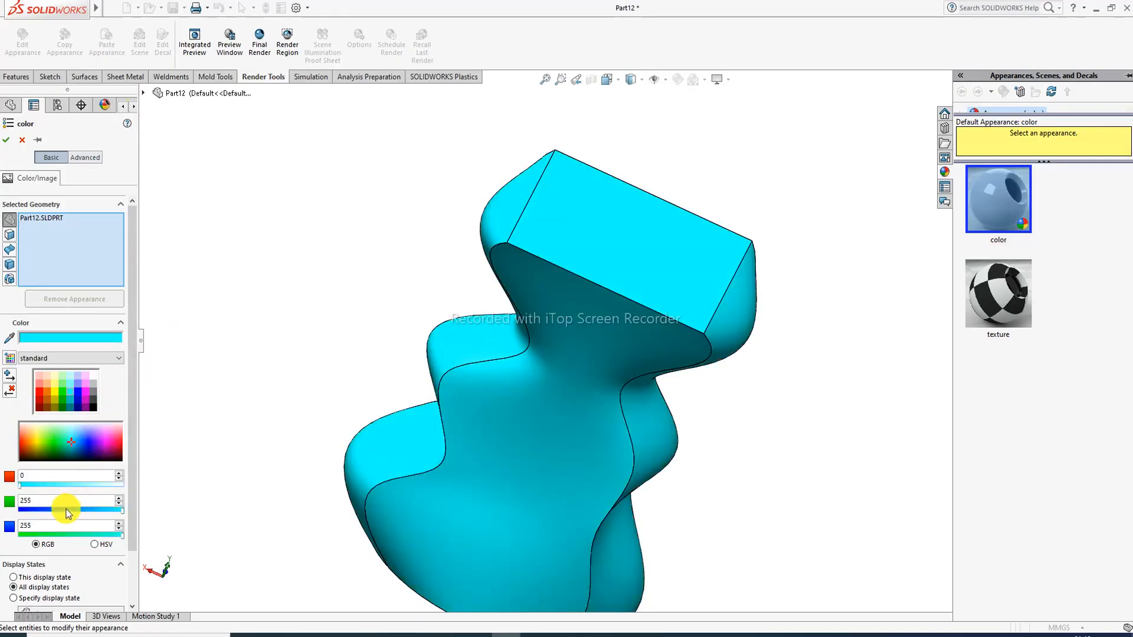
left_click(46, 510)
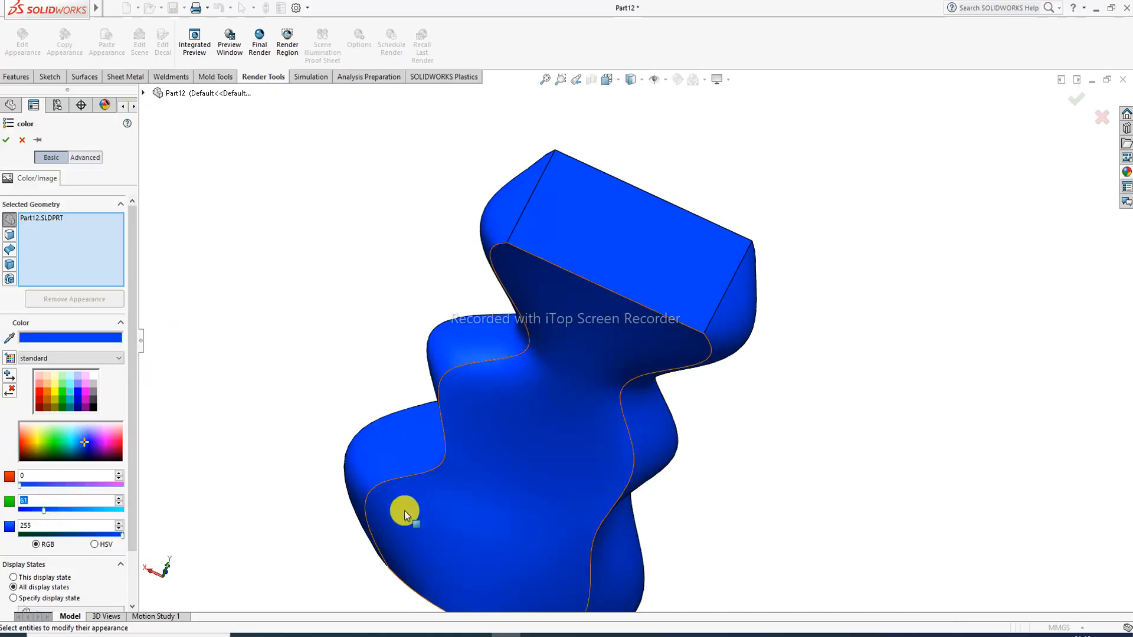
left_click(101, 511)
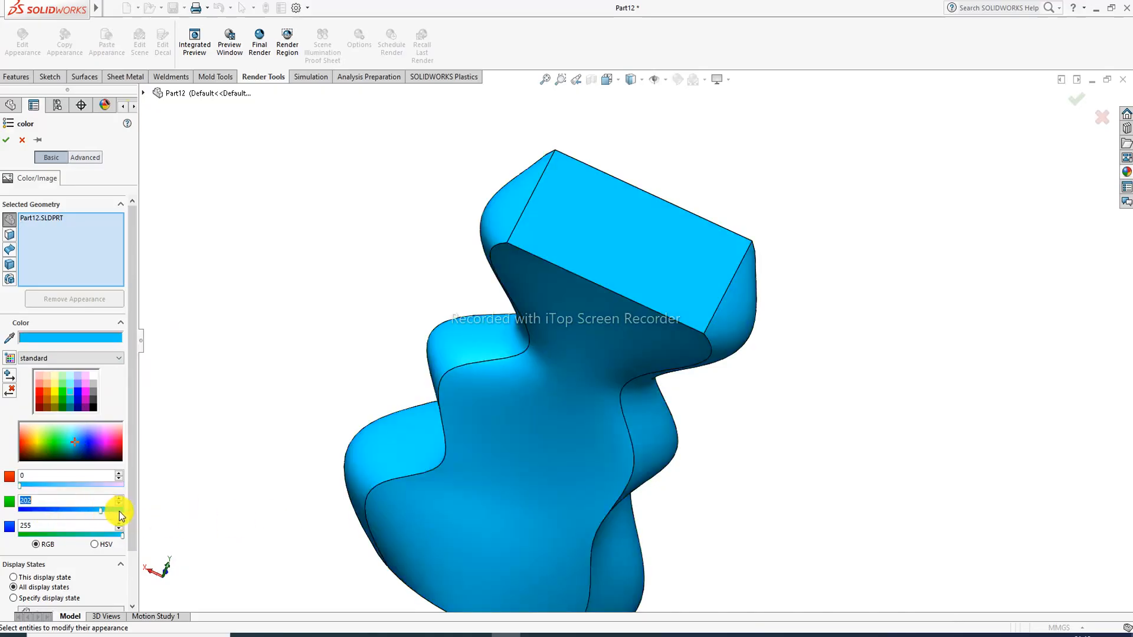
left_click(118, 511)
Set the part color's blue value to 227 and accept the appearance after checking it on the body.
left_click(53, 535)
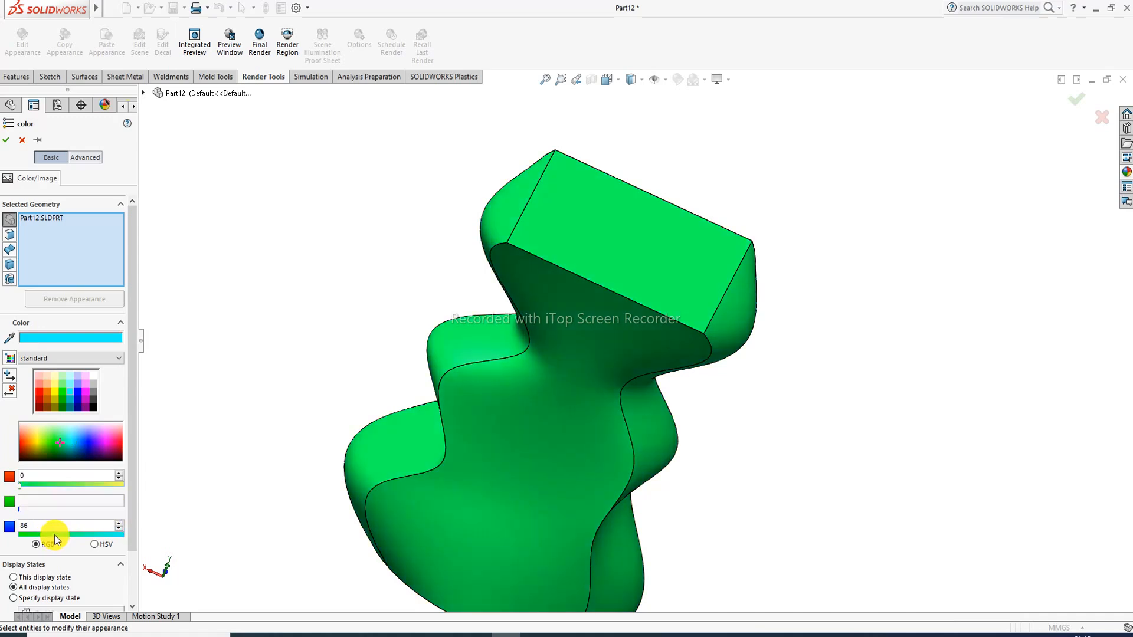
left_click(110, 535)
middle_click_drag(335, 459, 614, 341)
scroll(599, 387, "down", 3)
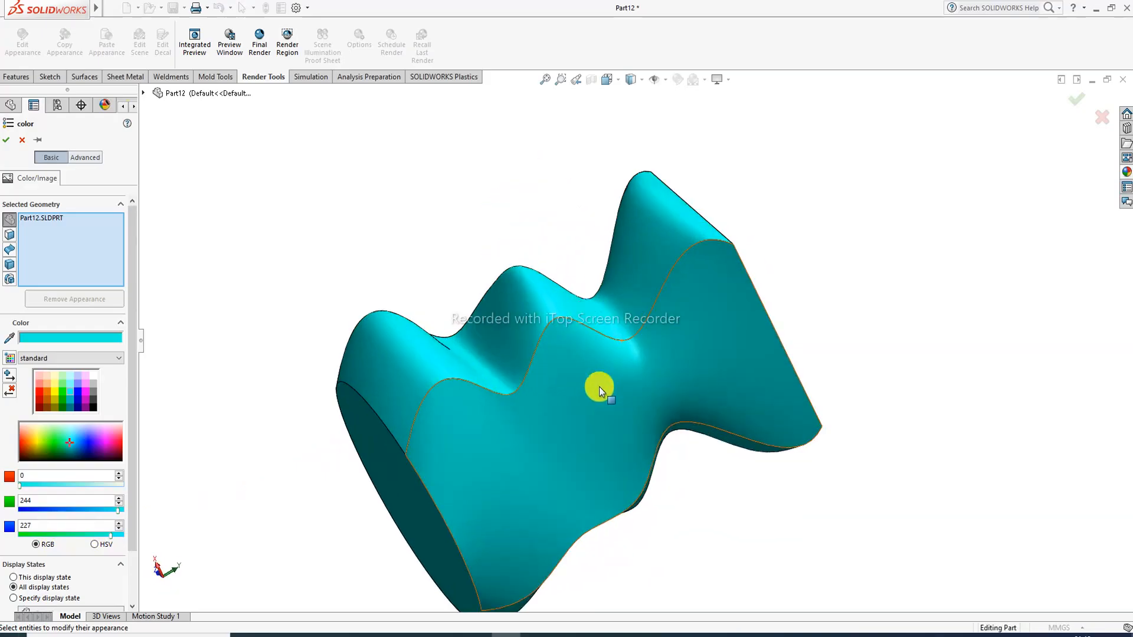
mouse_move(540, 431)
middle_mouse_down()
mouse_move(519, 376)
mouse_move(527, 438)
middle_mouse_up()
scroll(529, 444, "up", 2)
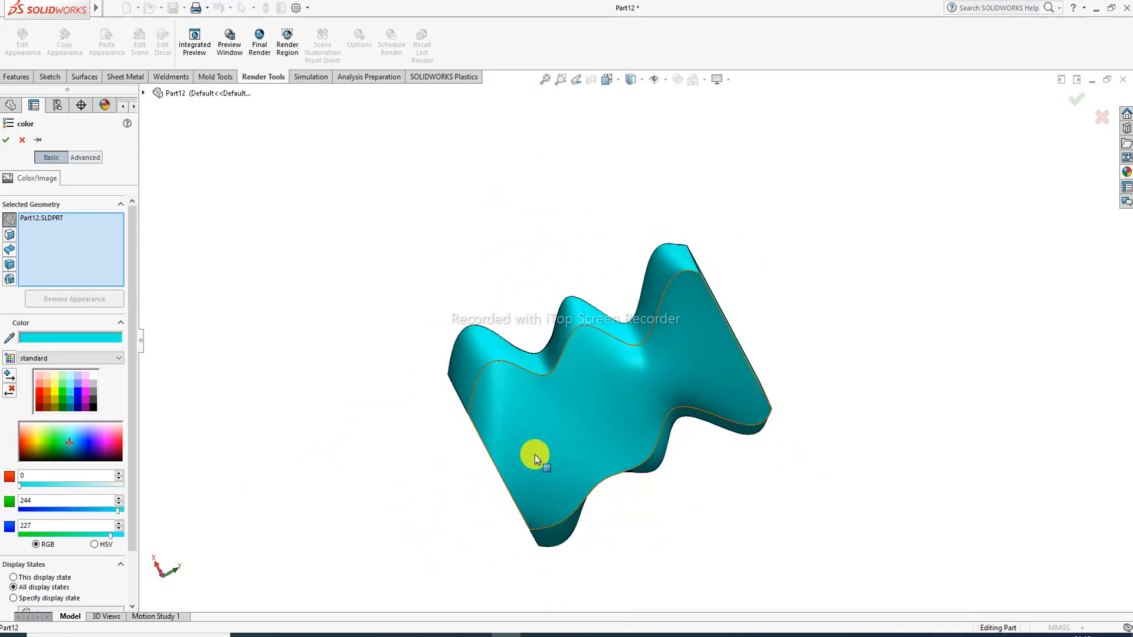
scroll(535, 455, "down", 2)
scroll(625, 424, "down", 1)
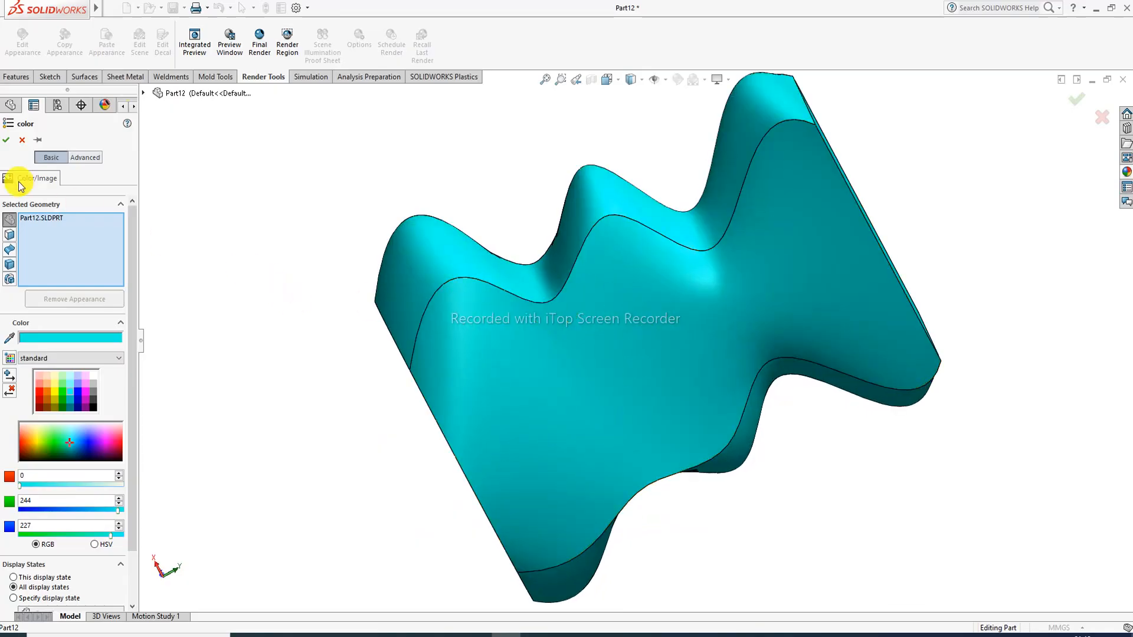
left_click(7, 141)
Inspect the recolored lofted body from several angles and distances.
middle_click_drag(860, 164, 835, 208)
middle_click_drag(747, 366, 812, 317)
middle_click_drag(865, 253, 955, 216)
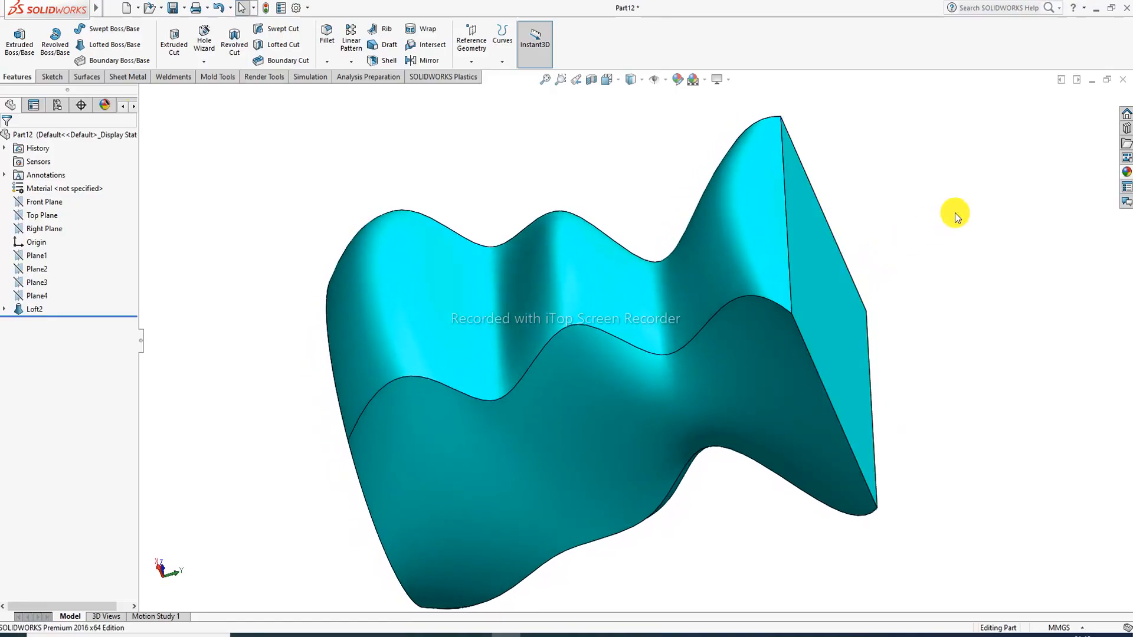
scroll(744, 370, "up", 1)
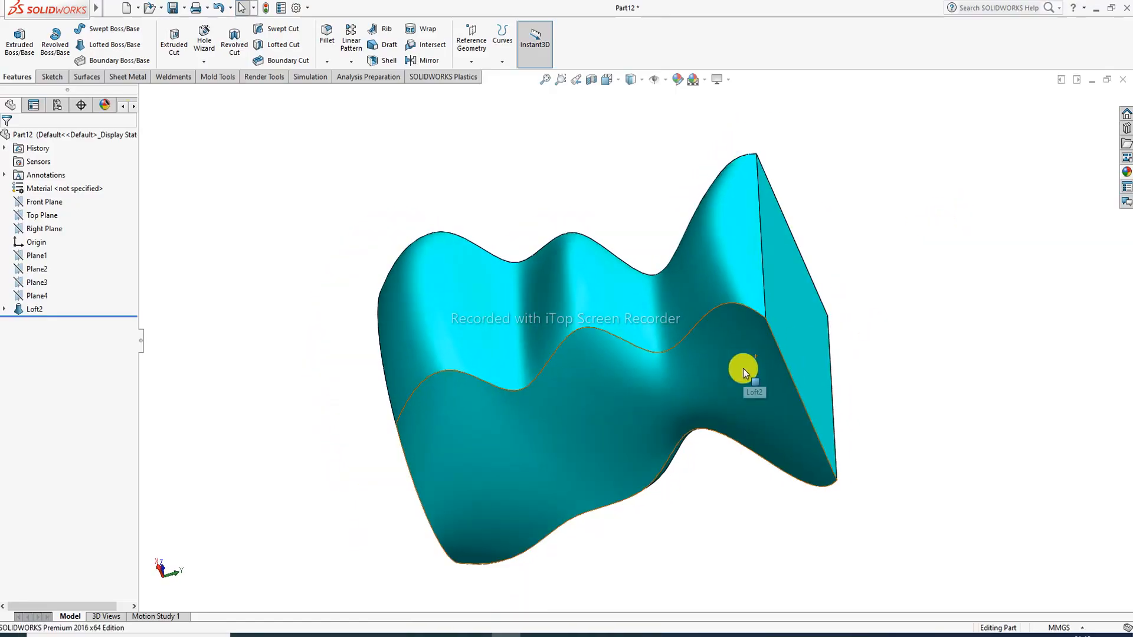
scroll(675, 422, "down", 1)
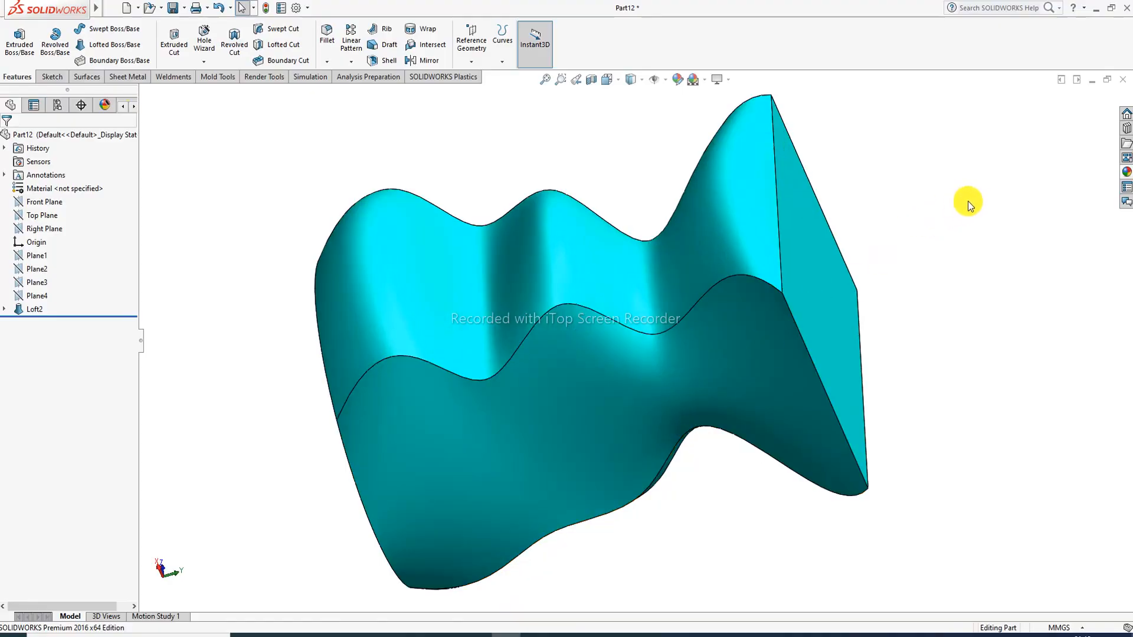